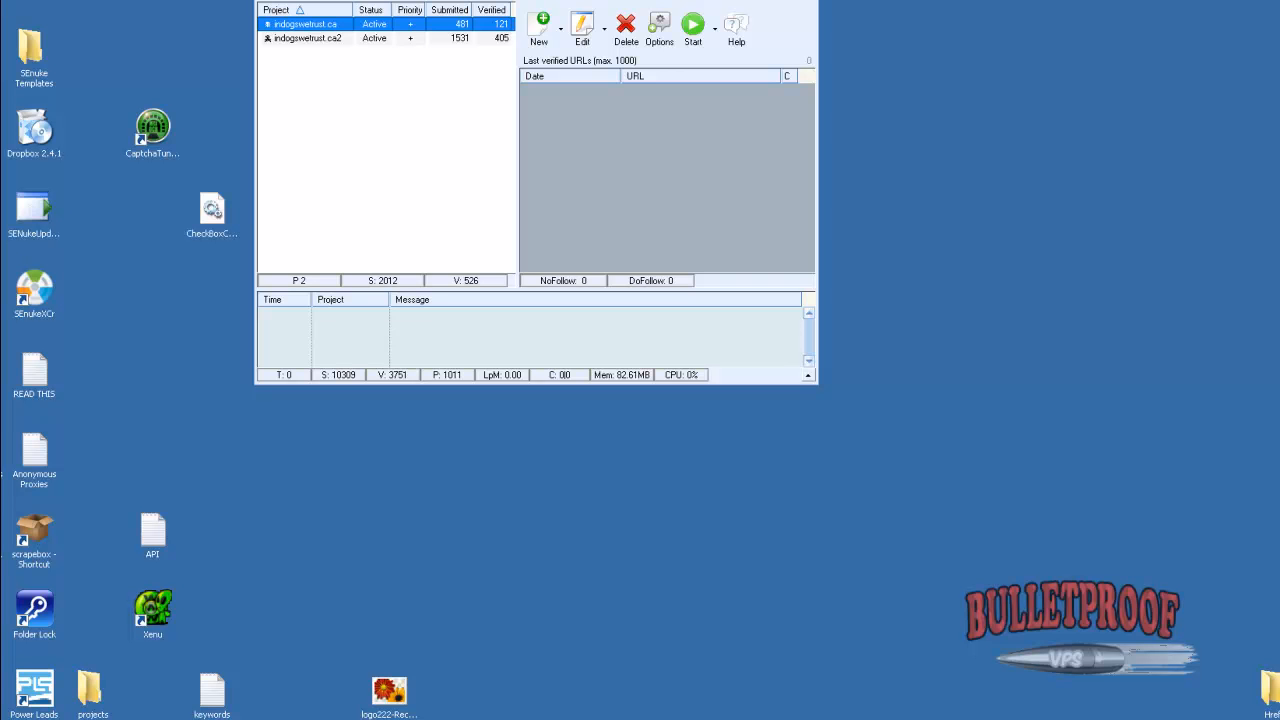
Create a new project that uses the verified URLs of the indogswetrust.ca project
click(738, 714)
drag(700, 99, 1200, 86)
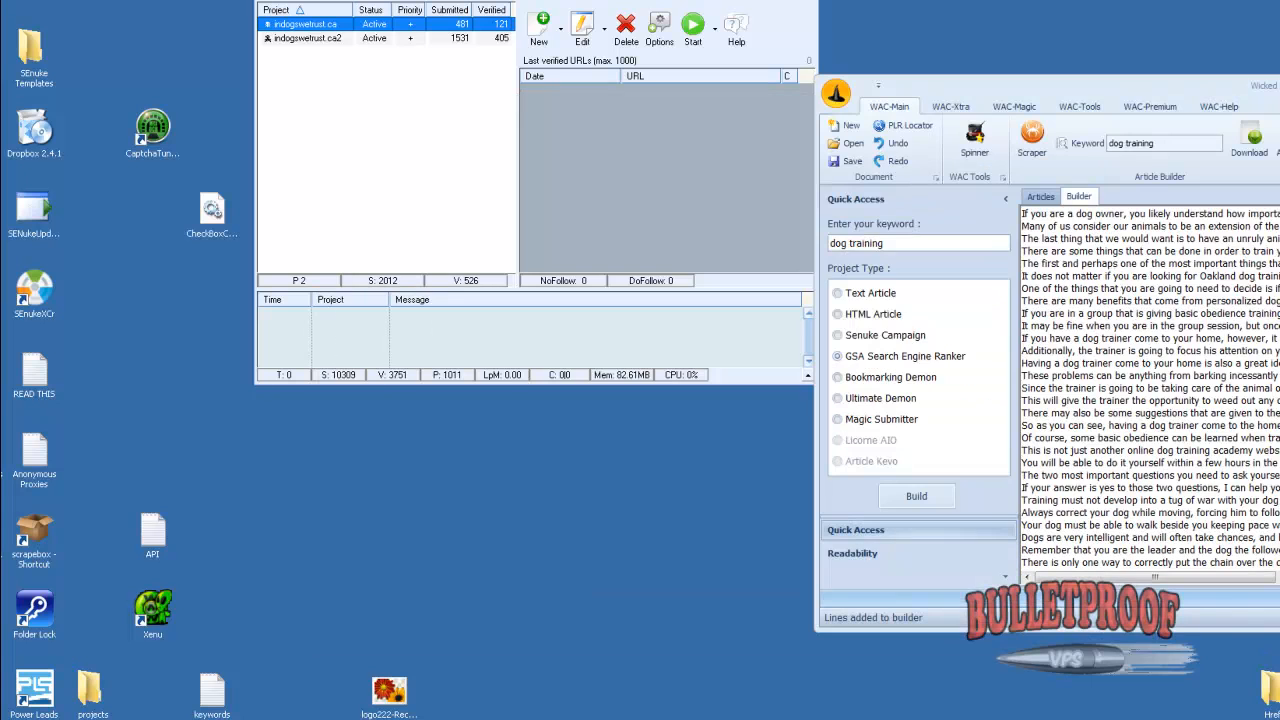
click(537, 41)
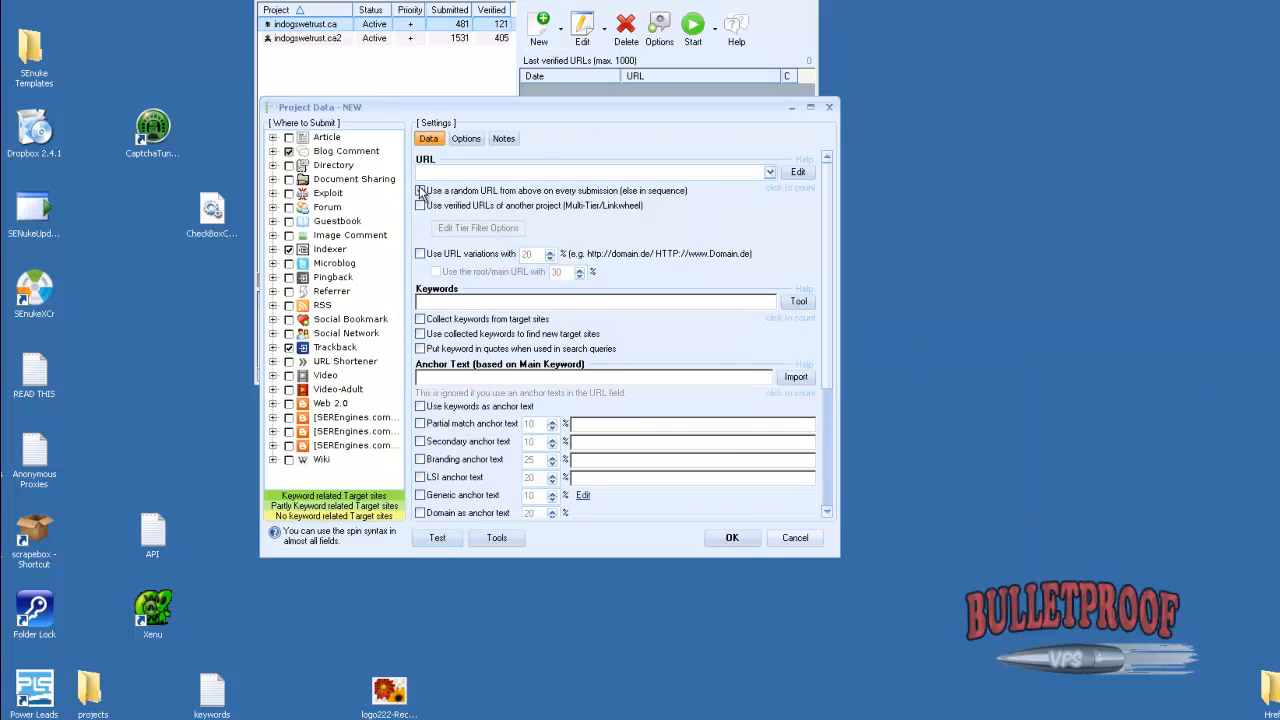
click(421, 191)
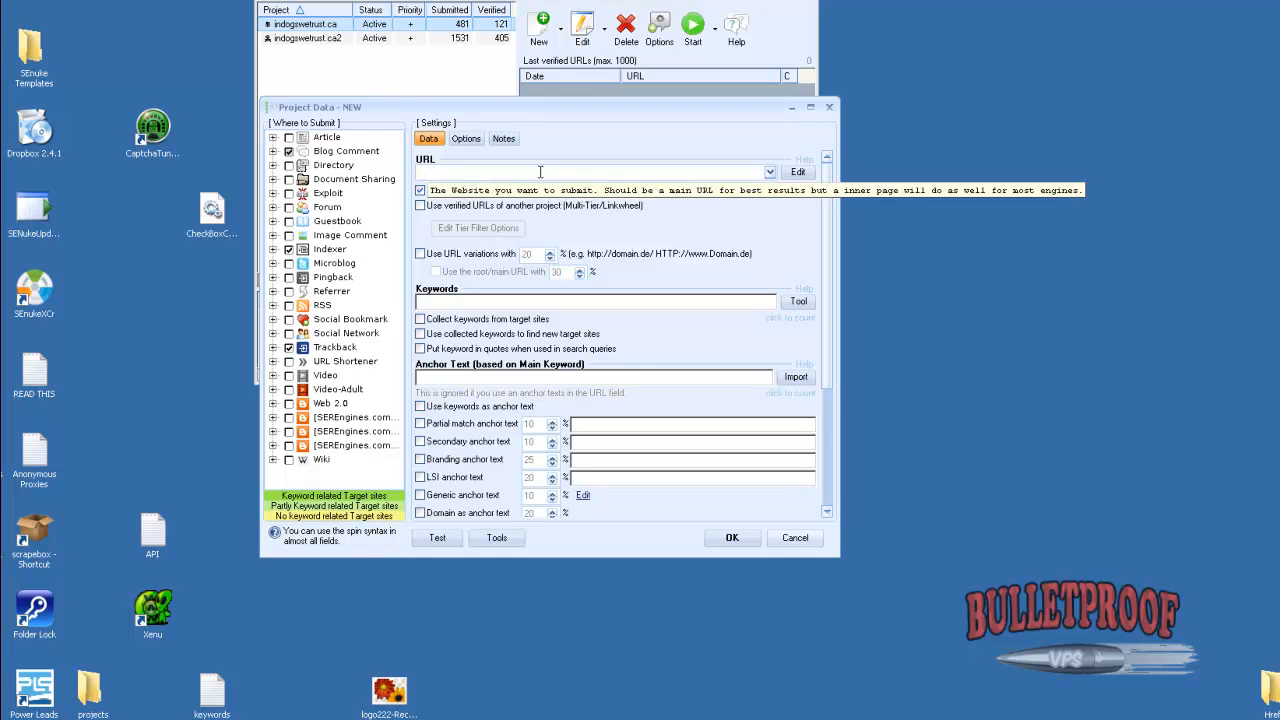
click(421, 192)
click(421, 207)
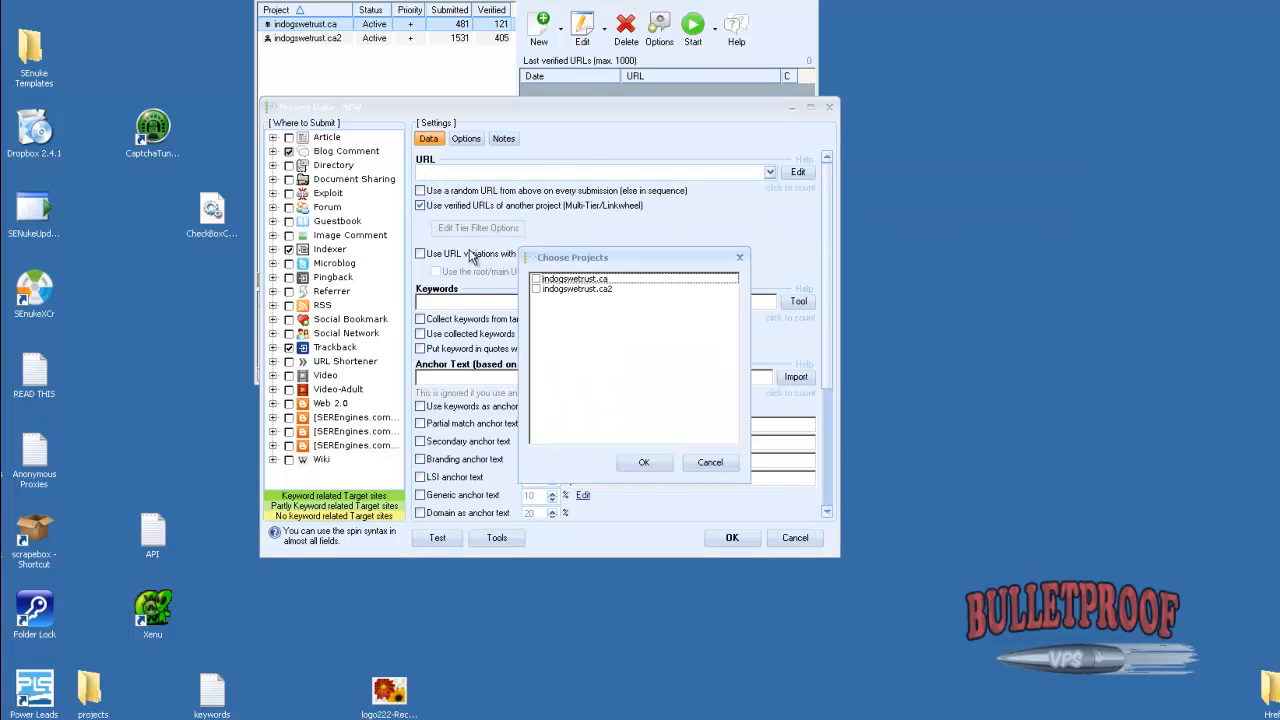
drag(537, 283, 564, 378)
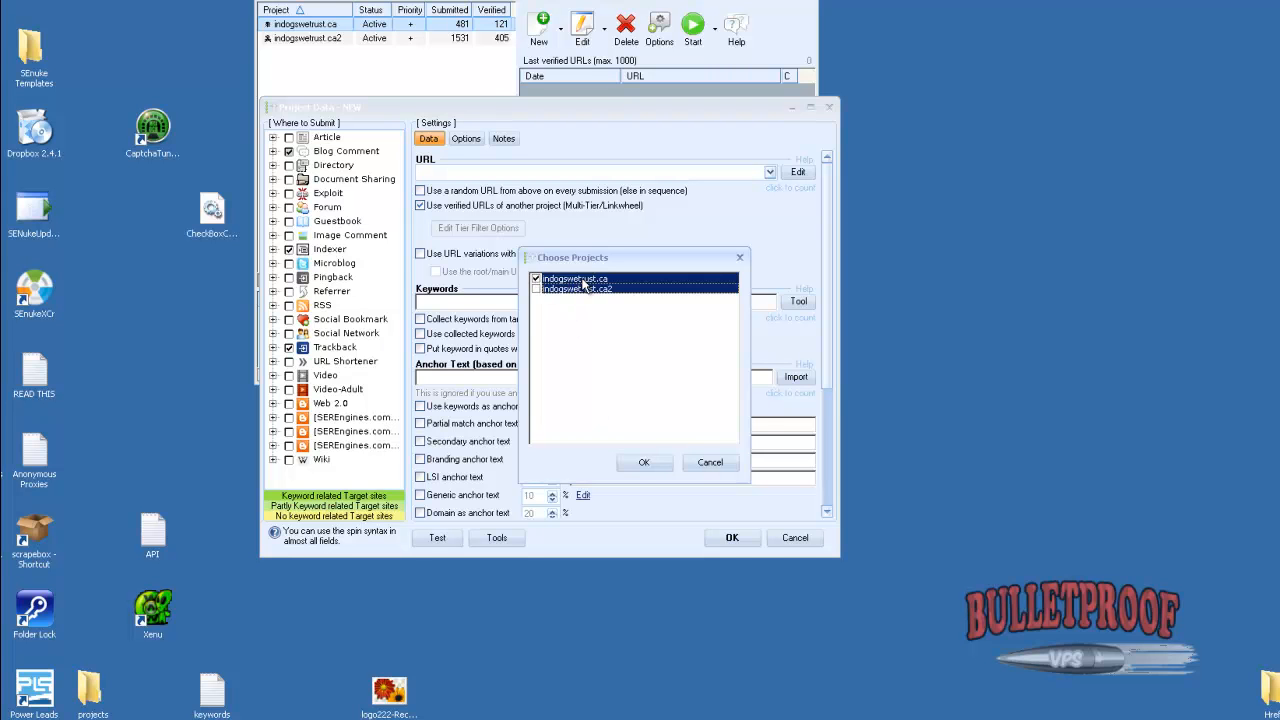
click(642, 465)
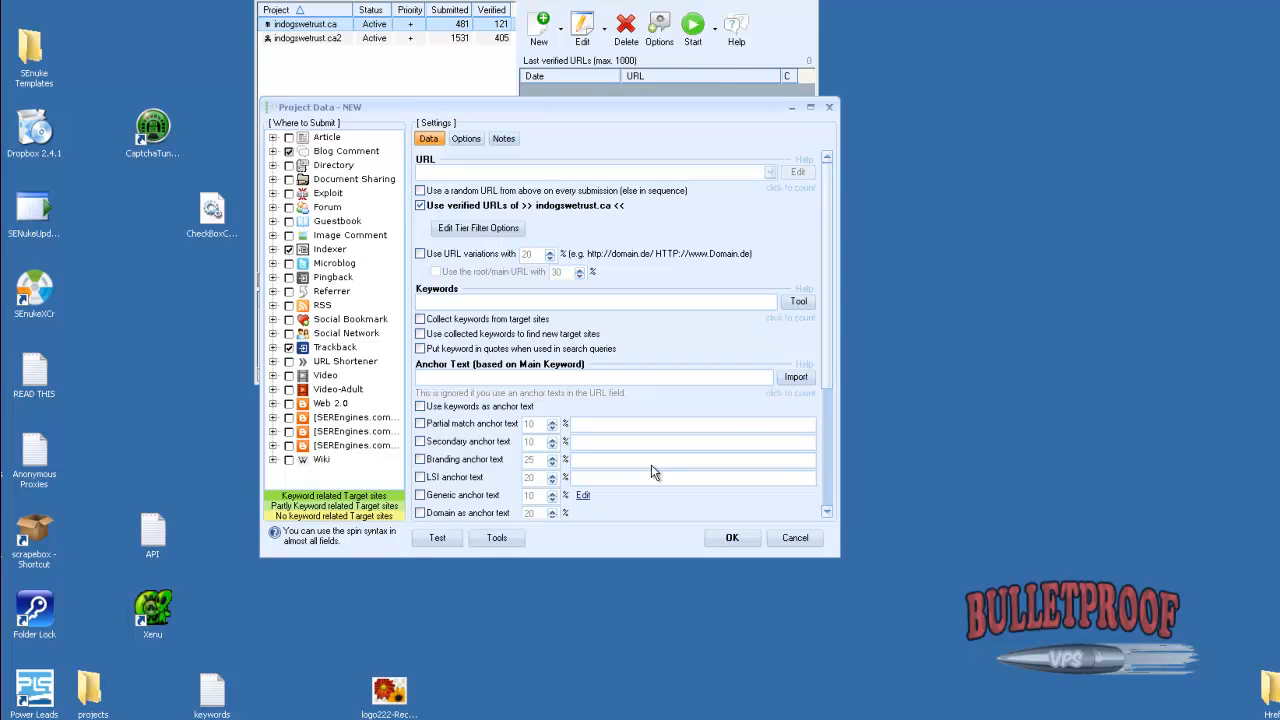
Paste the dog training keyword list into Keywords and the list of dog training phrases into Anchor Text
click(428, 301)
text(dog training,working dog training,youtube dog training)
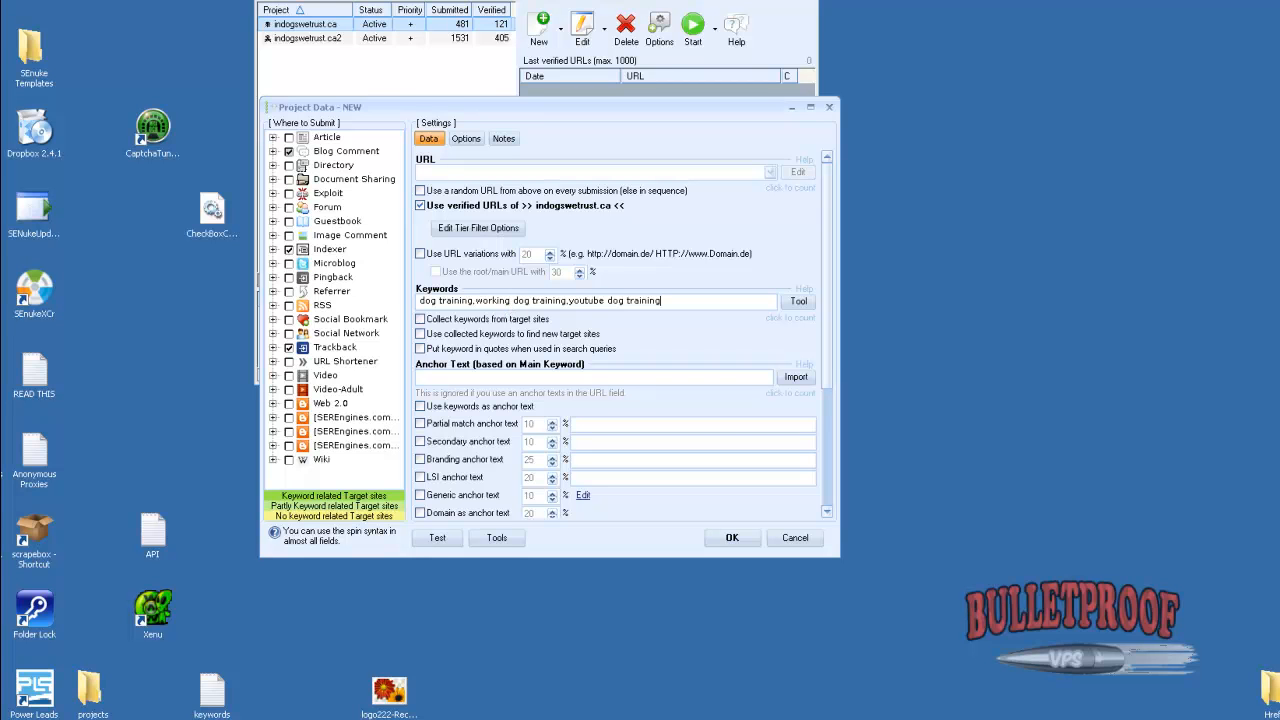
click(457, 380)
key(ctrl+v)
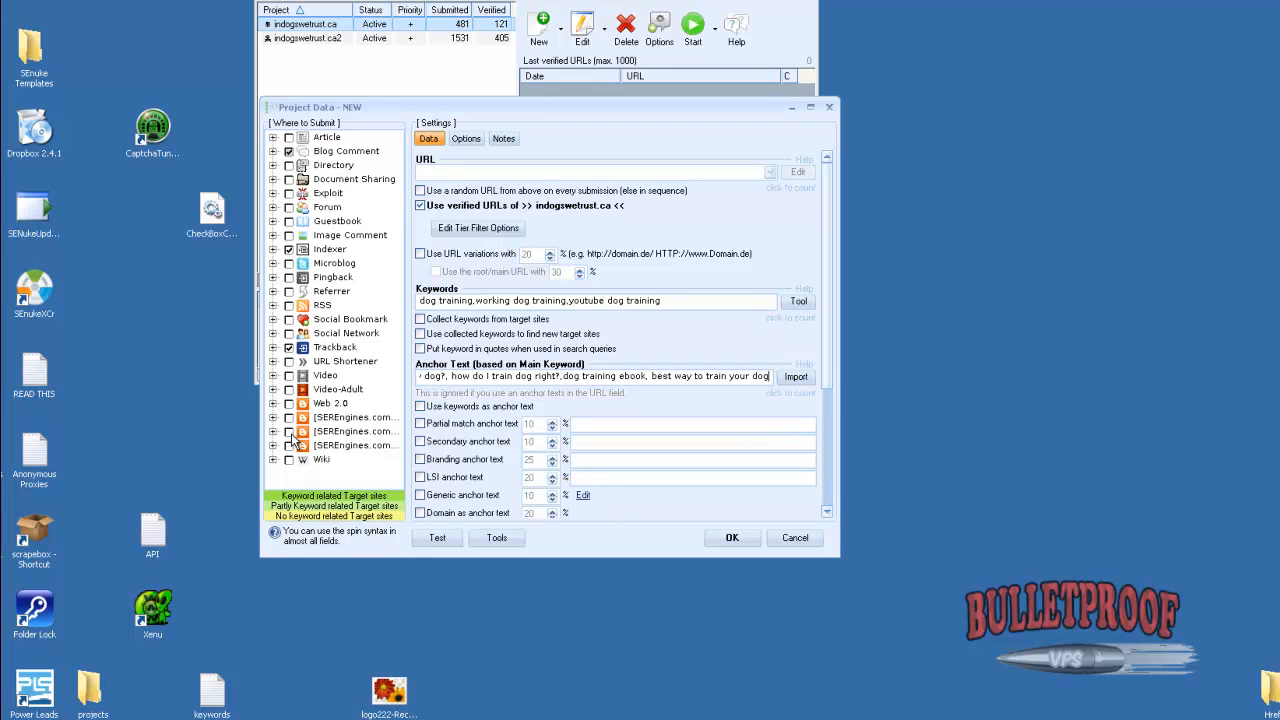
Enable Article, Directory, Forum, Guestbook, Image Comment, Microblog and Referrer as submission targets, and disable Indexer
click(289, 138)
click(289, 165)
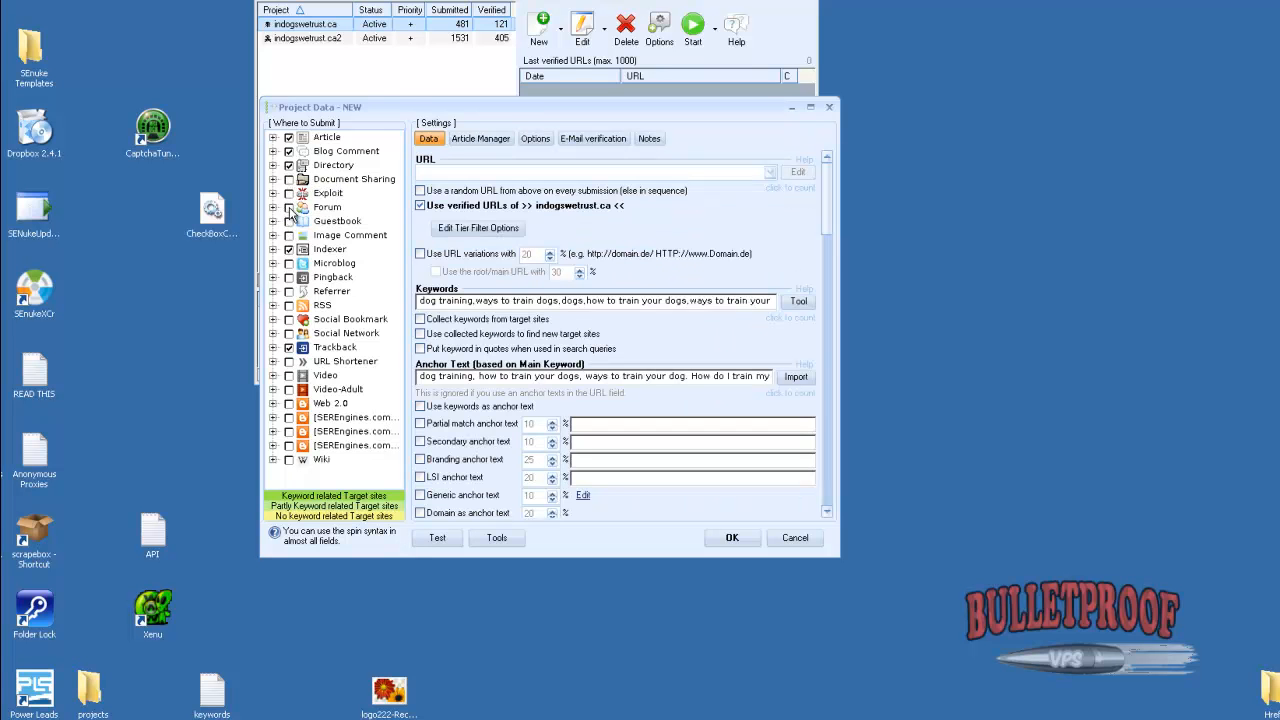
click(289, 208)
click(289, 222)
click(289, 236)
click(290, 250)
click(289, 264)
click(289, 291)
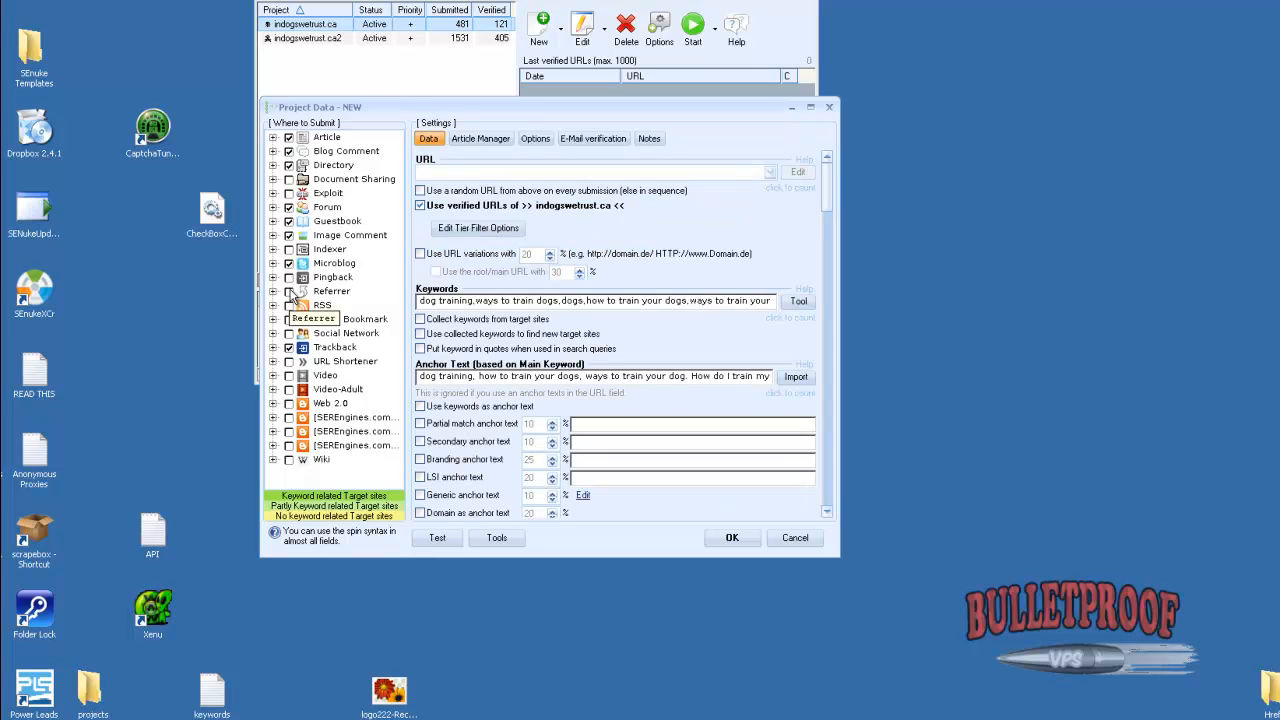
Enable Social Bookmark, Social Network, Web 2.0, the last two SEREngines groups and Wiki as submission targets, and disable Trackback
click(289, 319)
click(289, 333)
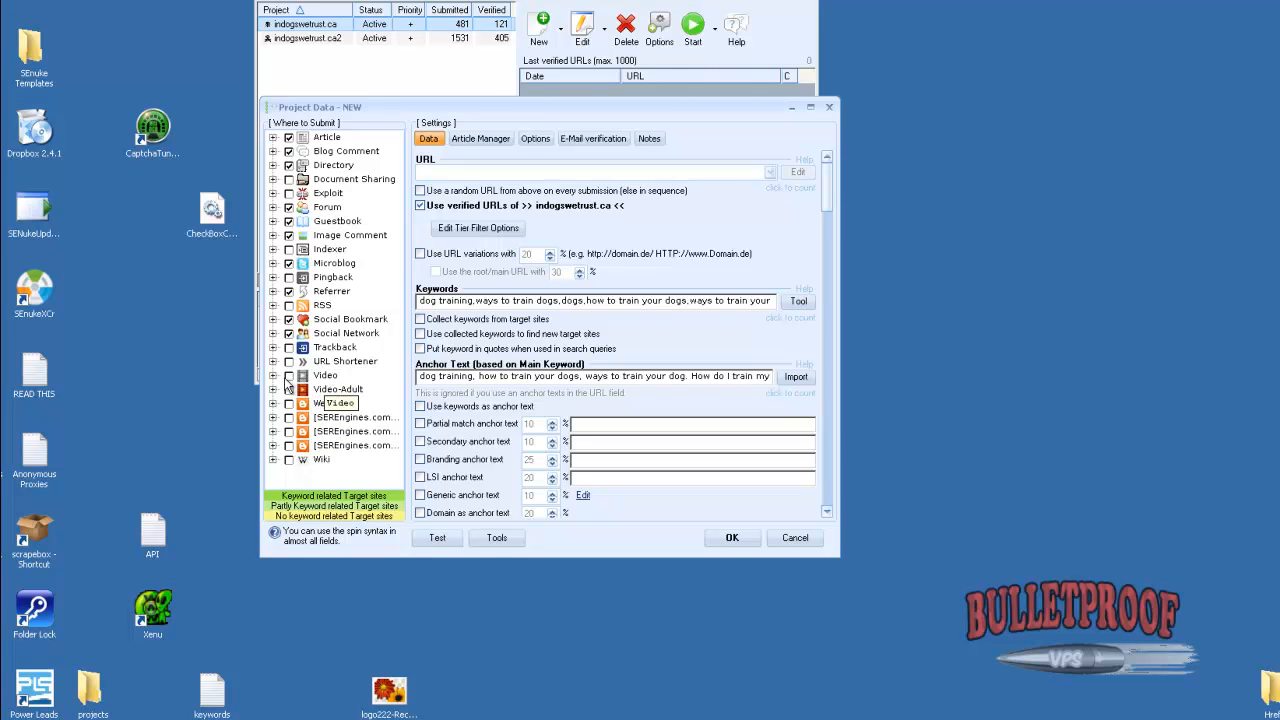
click(290, 362)
click(290, 362)
click(289, 403)
click(289, 445)
click(289, 461)
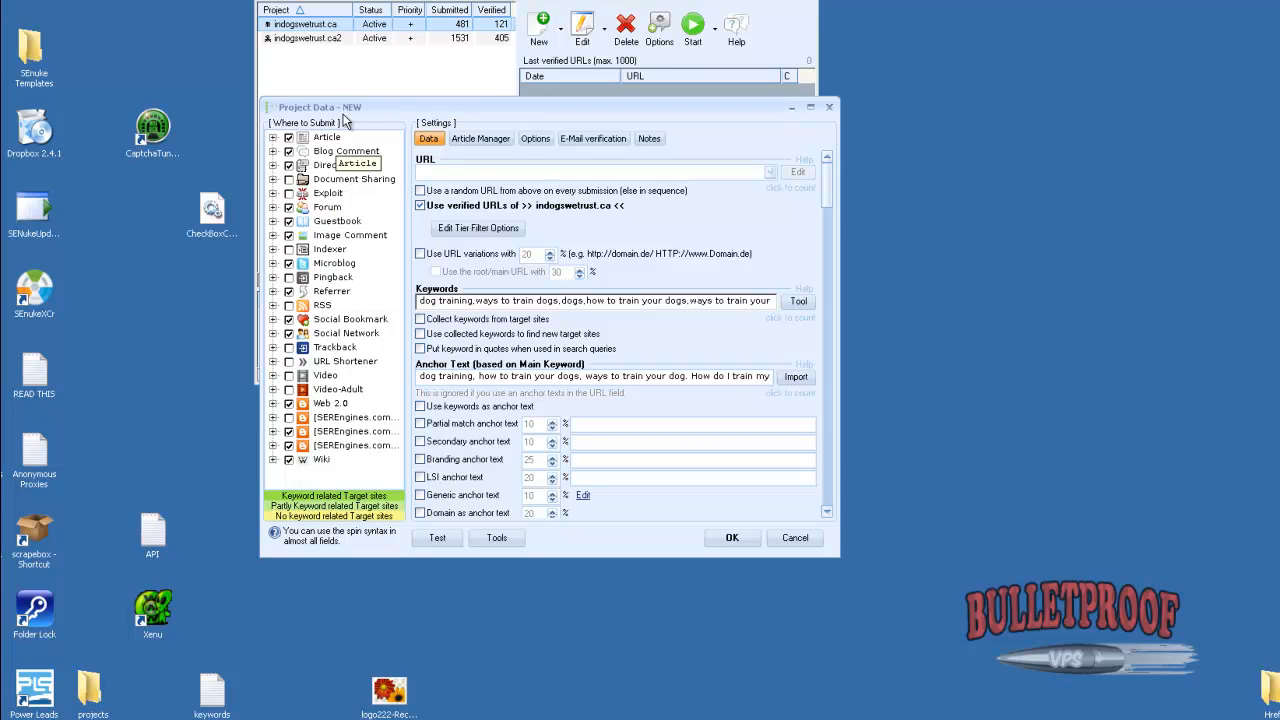
Expand the Document Sharing group to view its individual engines
click(274, 180)
mouse_move(341, 228)
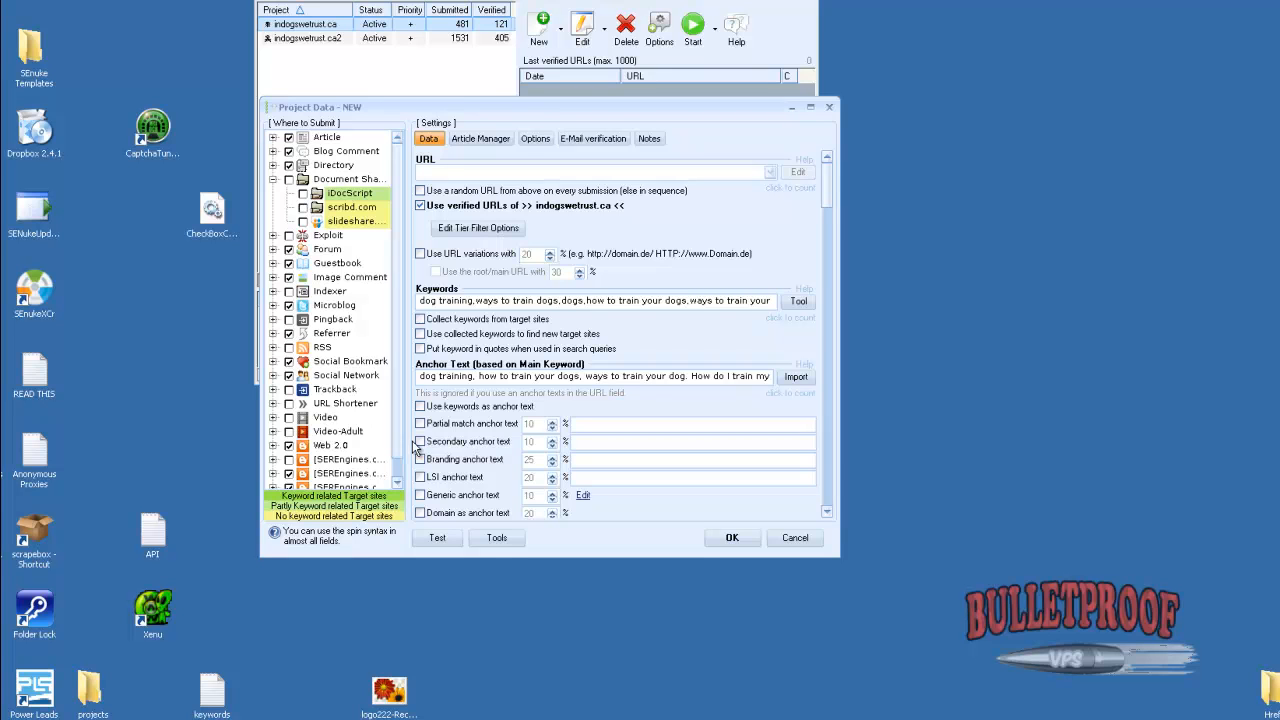
drag(398, 452, 398, 462)
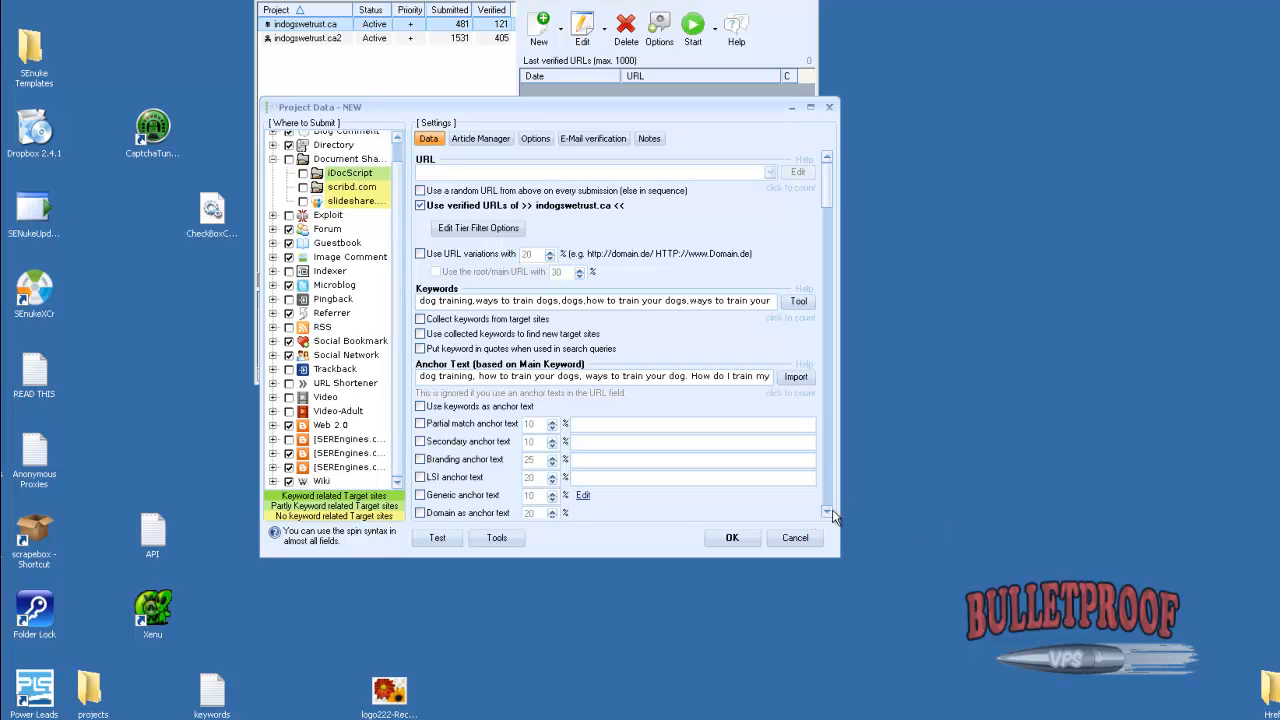
Set the project's category to Home & Family::Pets using the suggested categories in the Category Creator
scroll(827, 512, down, 5)
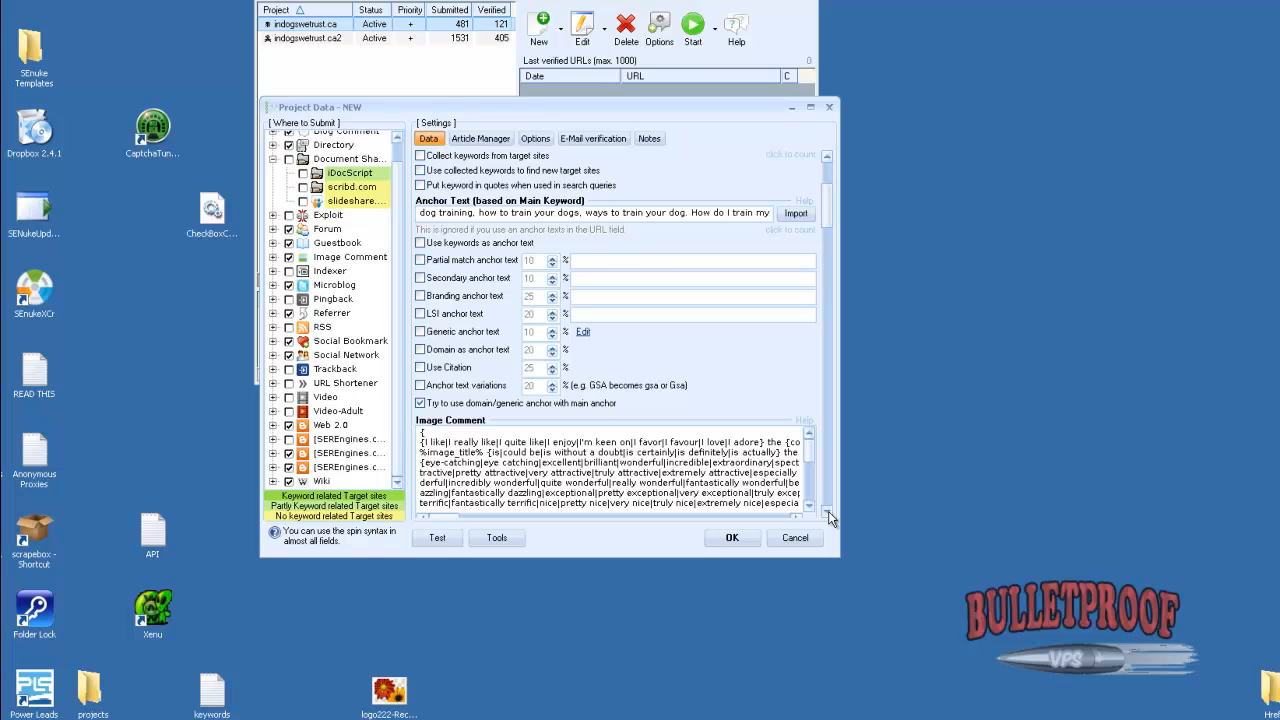
scroll(828, 516, down, 2)
scroll(828, 516, down, 11)
scroll(828, 516, down, 3)
scroll(822, 167, up, 1)
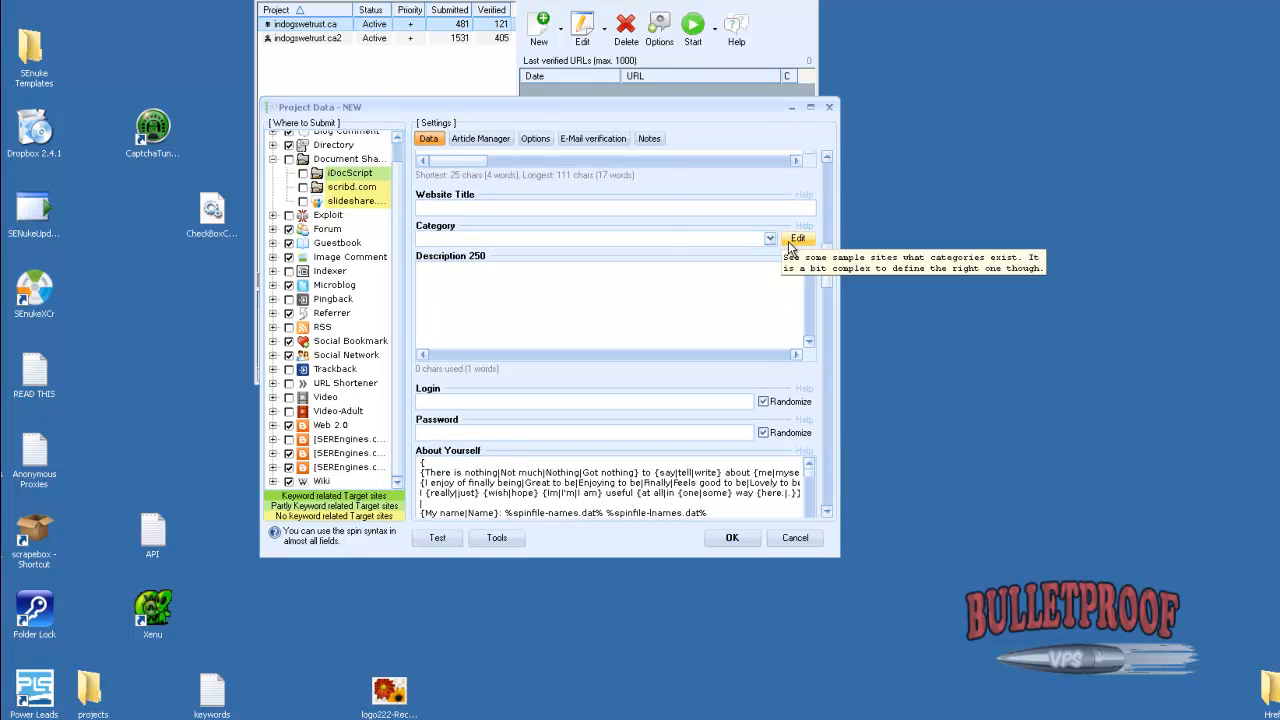
click(790, 242)
drag(497, 80, 966, 170)
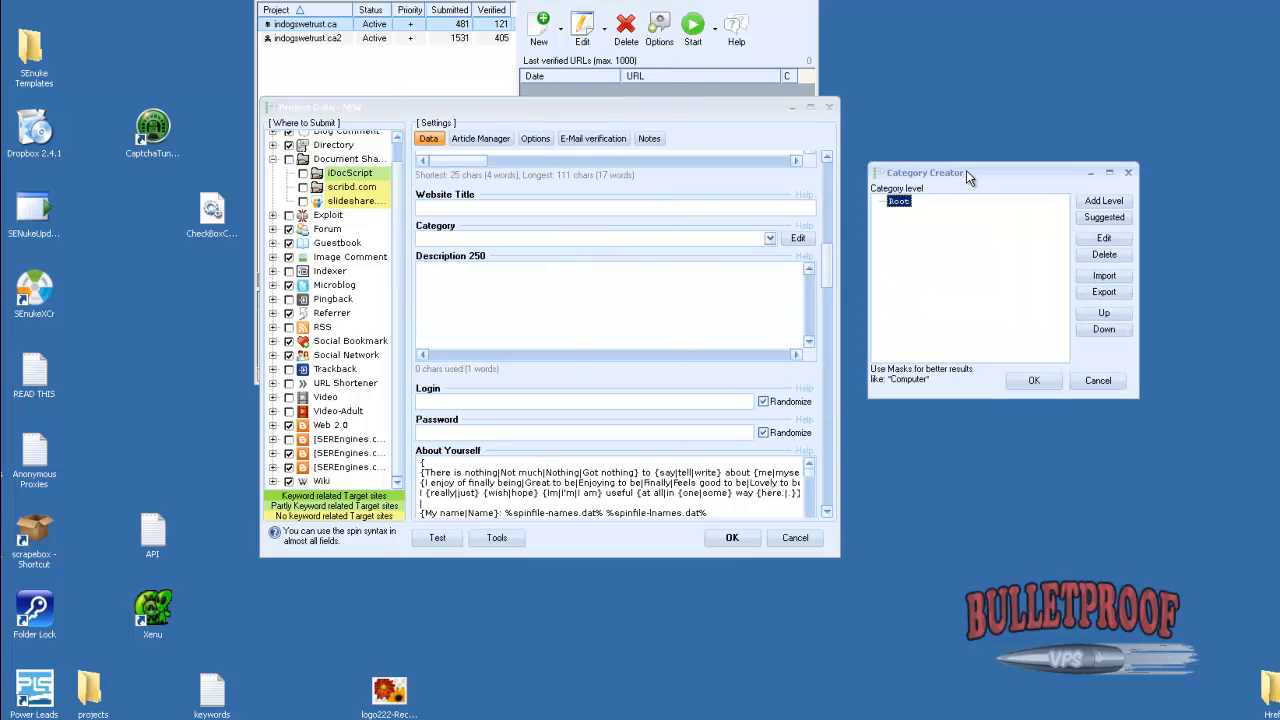
click(1098, 219)
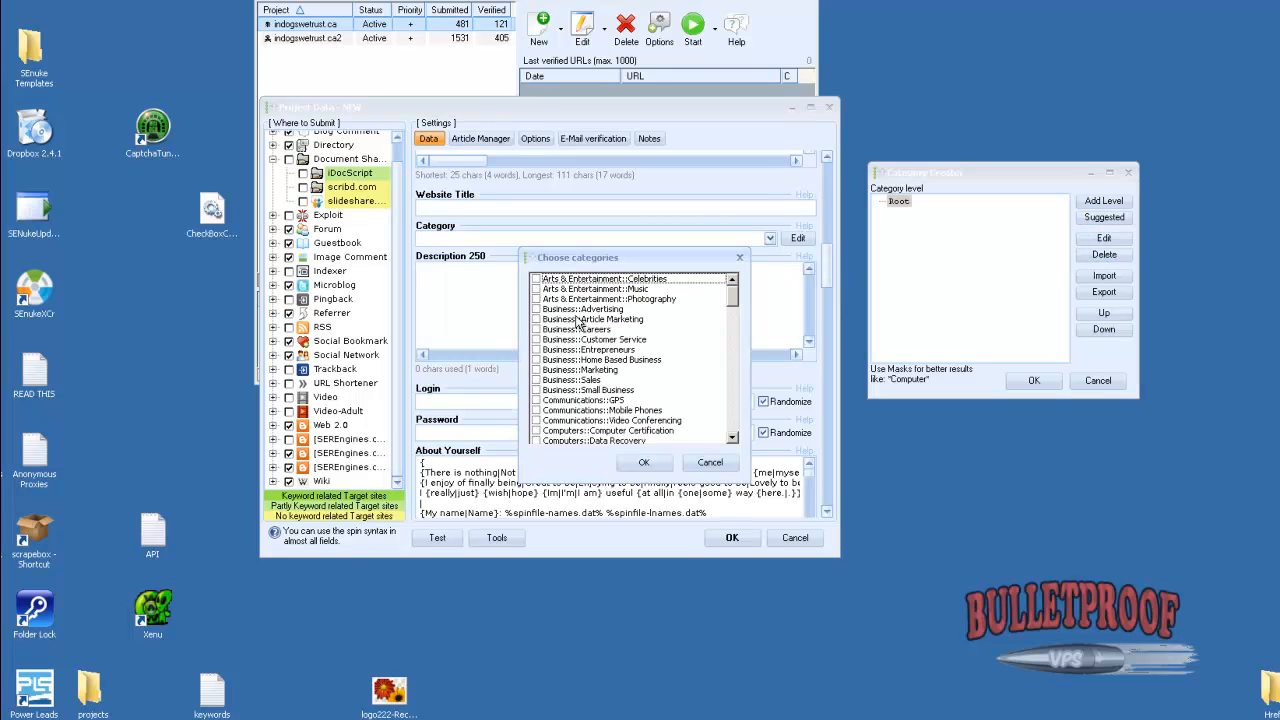
scroll(735, 316, down, 10)
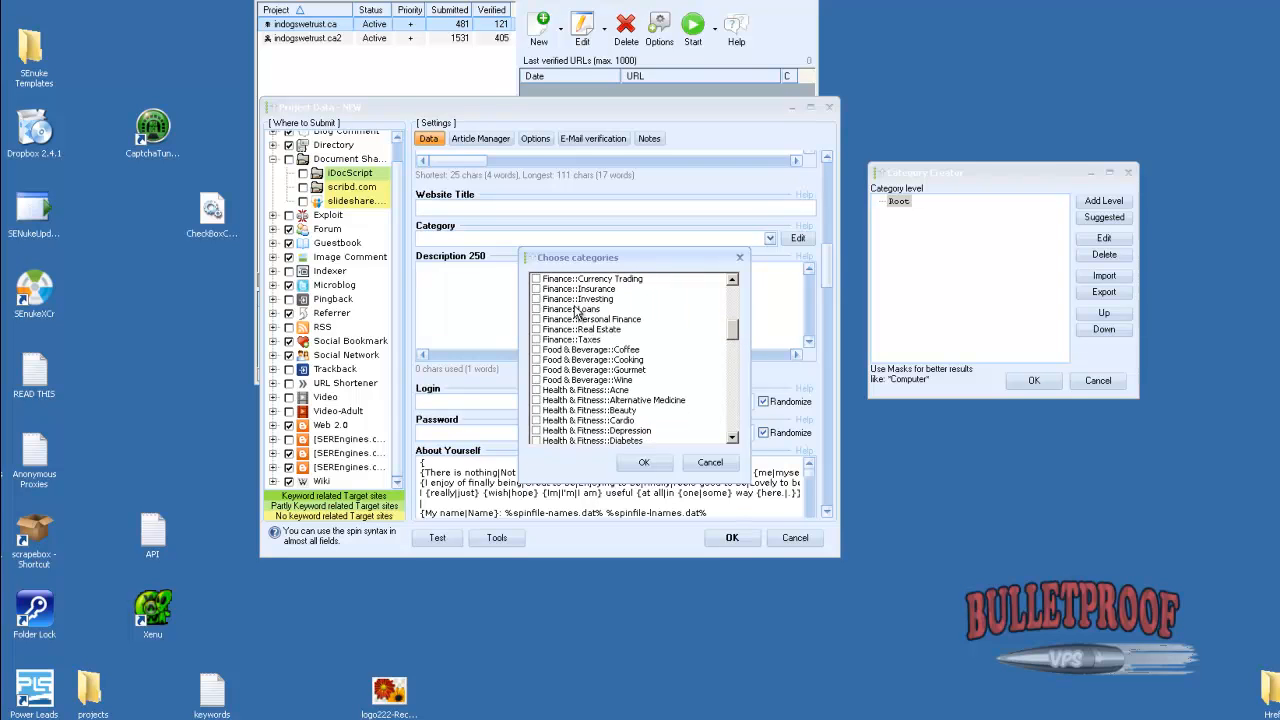
scroll(731, 335, down, 3)
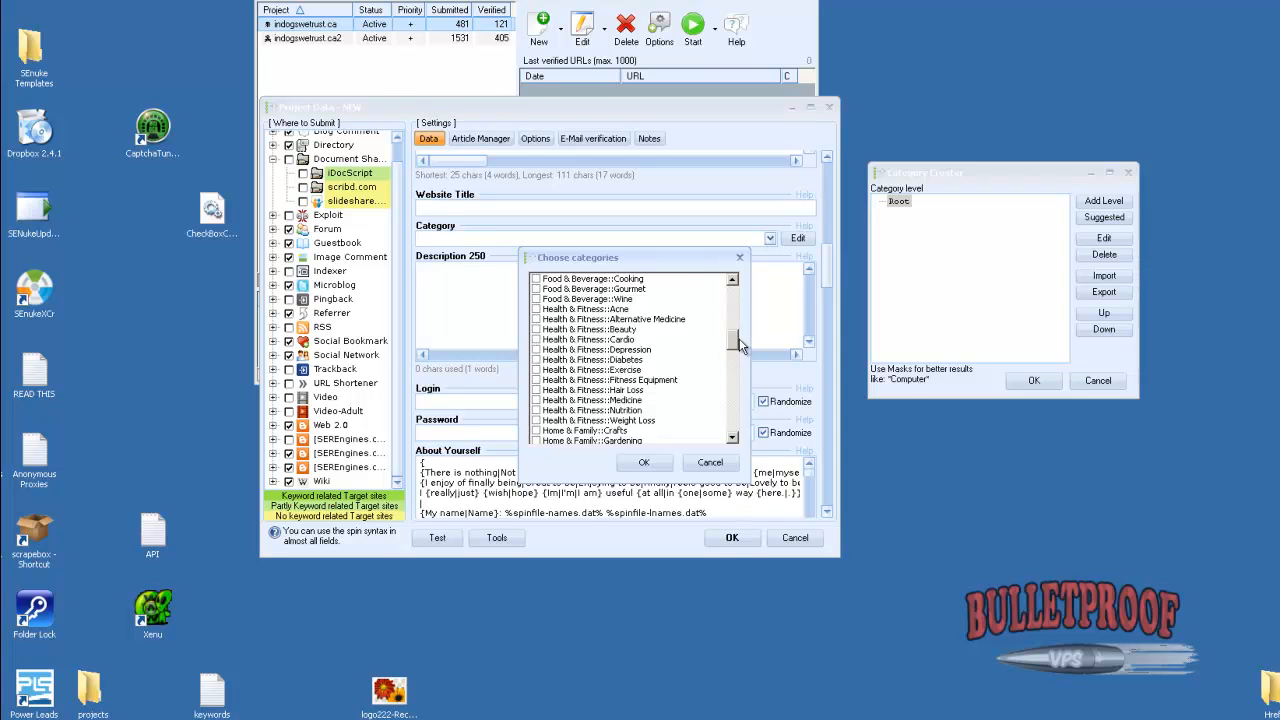
click(728, 362)
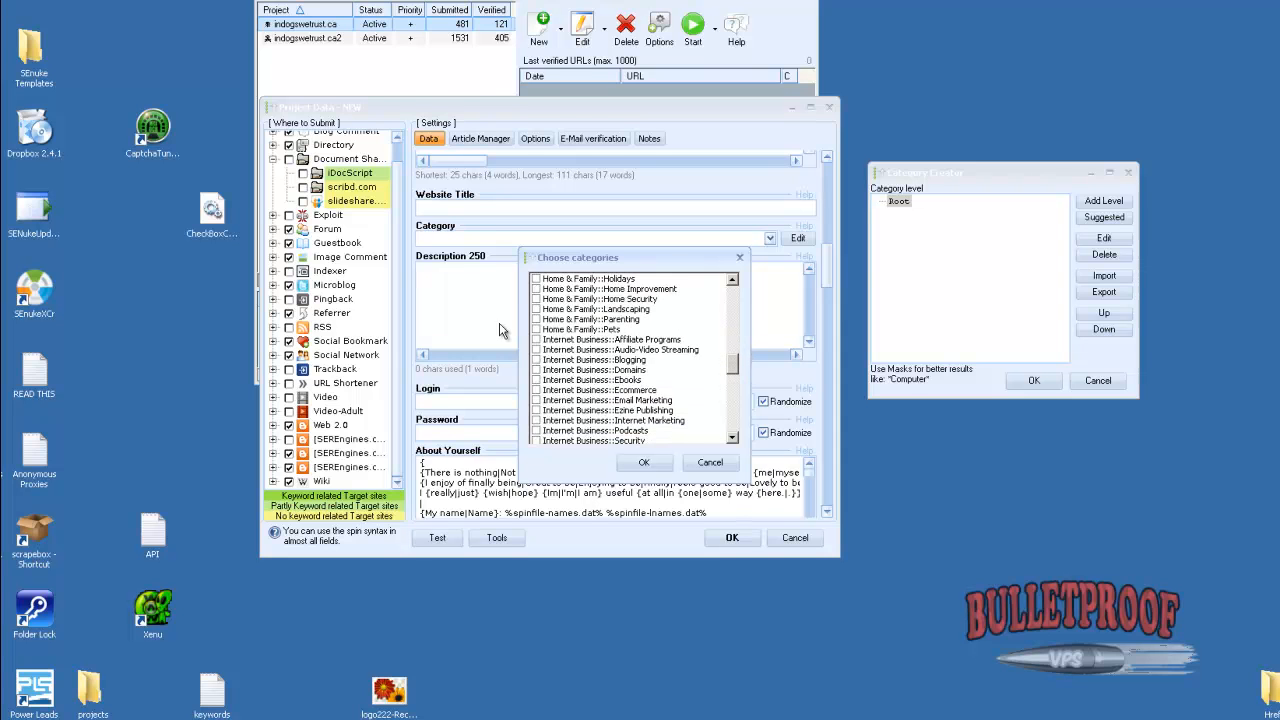
click(540, 329)
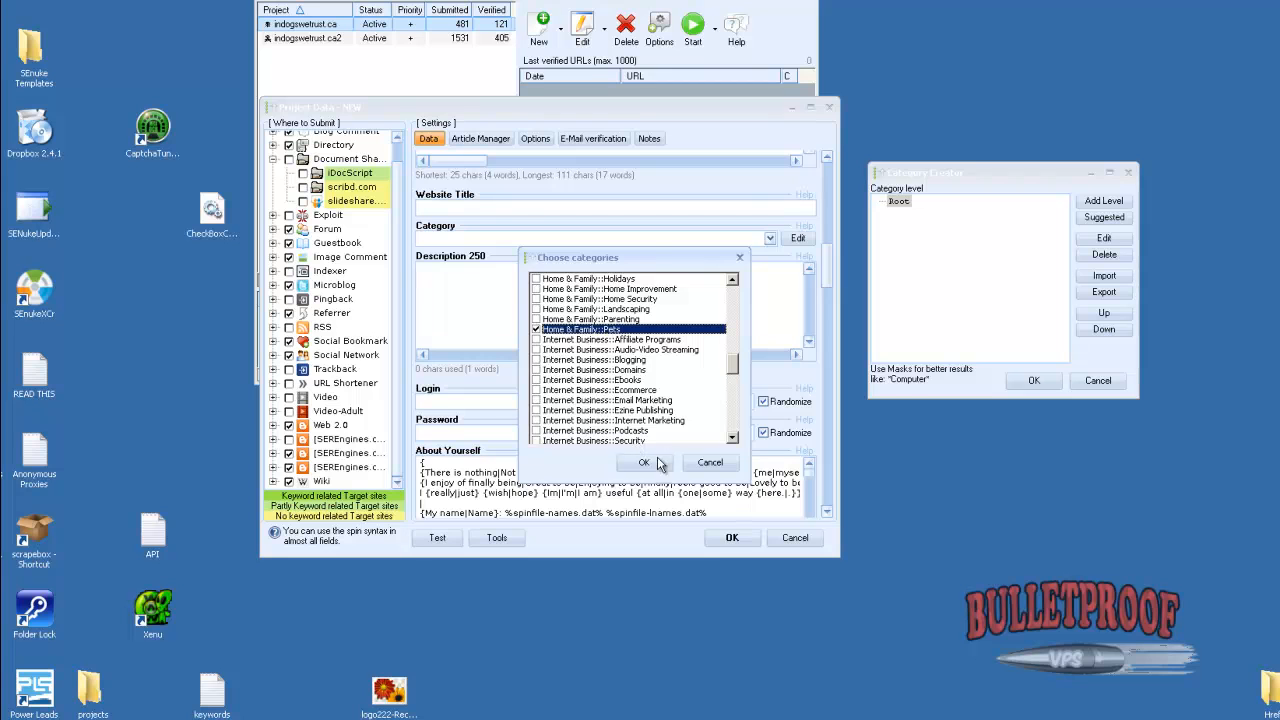
click(644, 462)
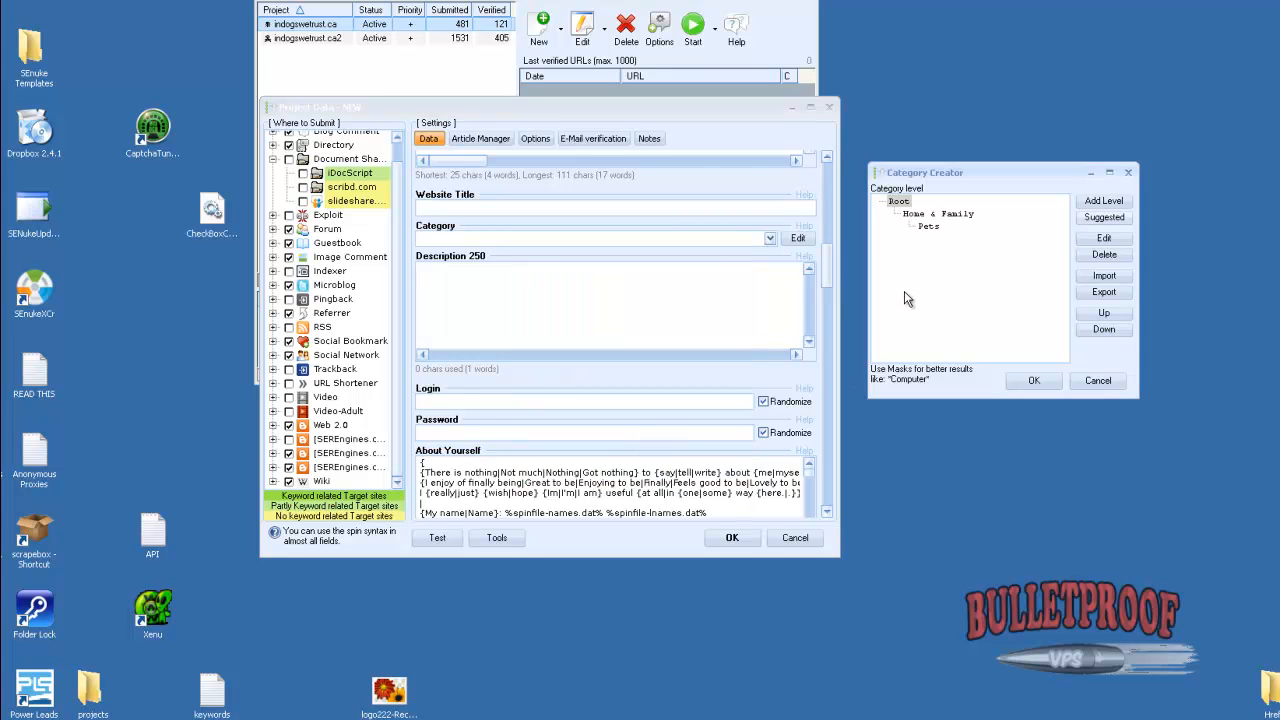
drag(955, 172, 876, 157)
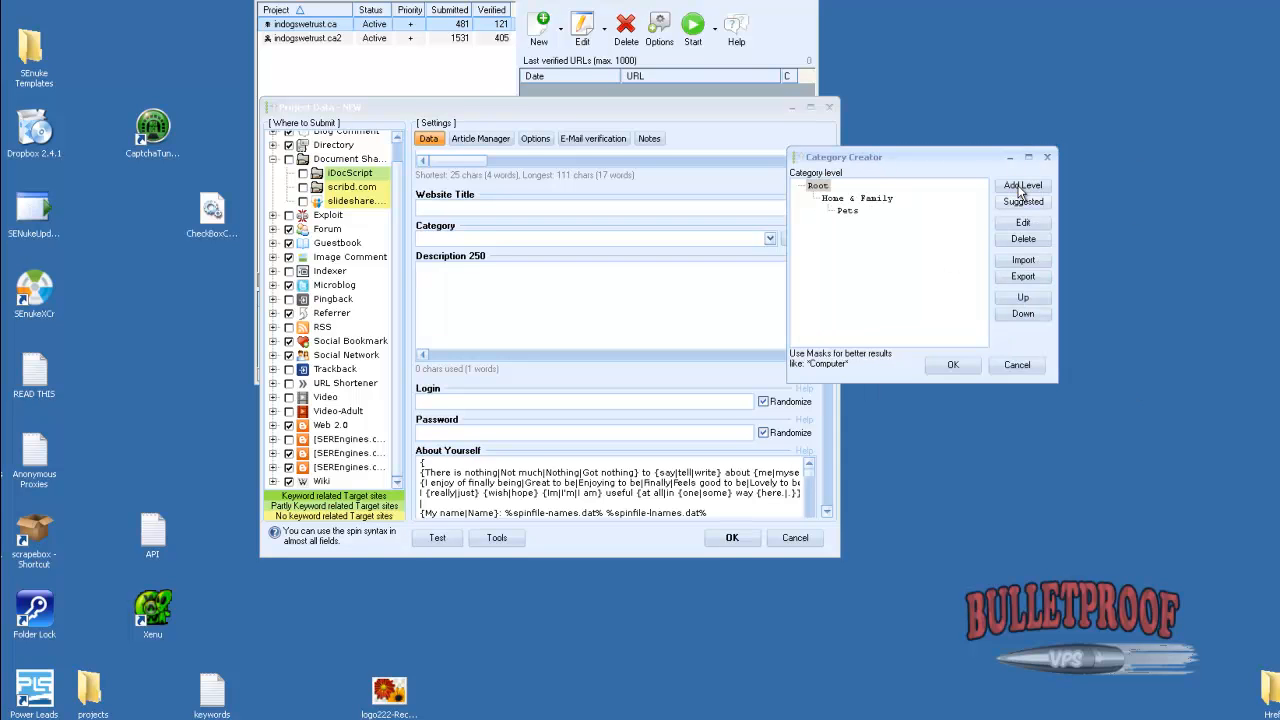
click(955, 365)
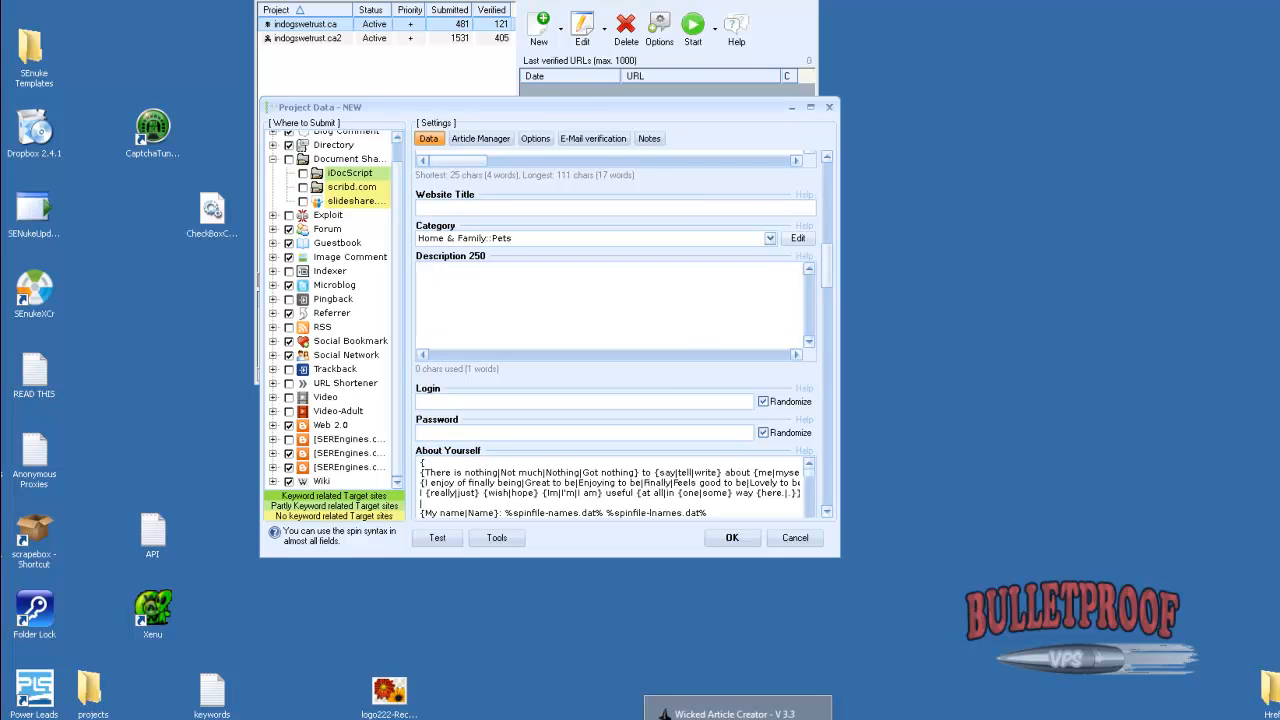
Switch to Wicked Article Creator, build a GSA Search Engine Ranker project for dog training, and export it to the database
click(738, 718)
drag(1095, 88, 438, 111)
click(260, 519)
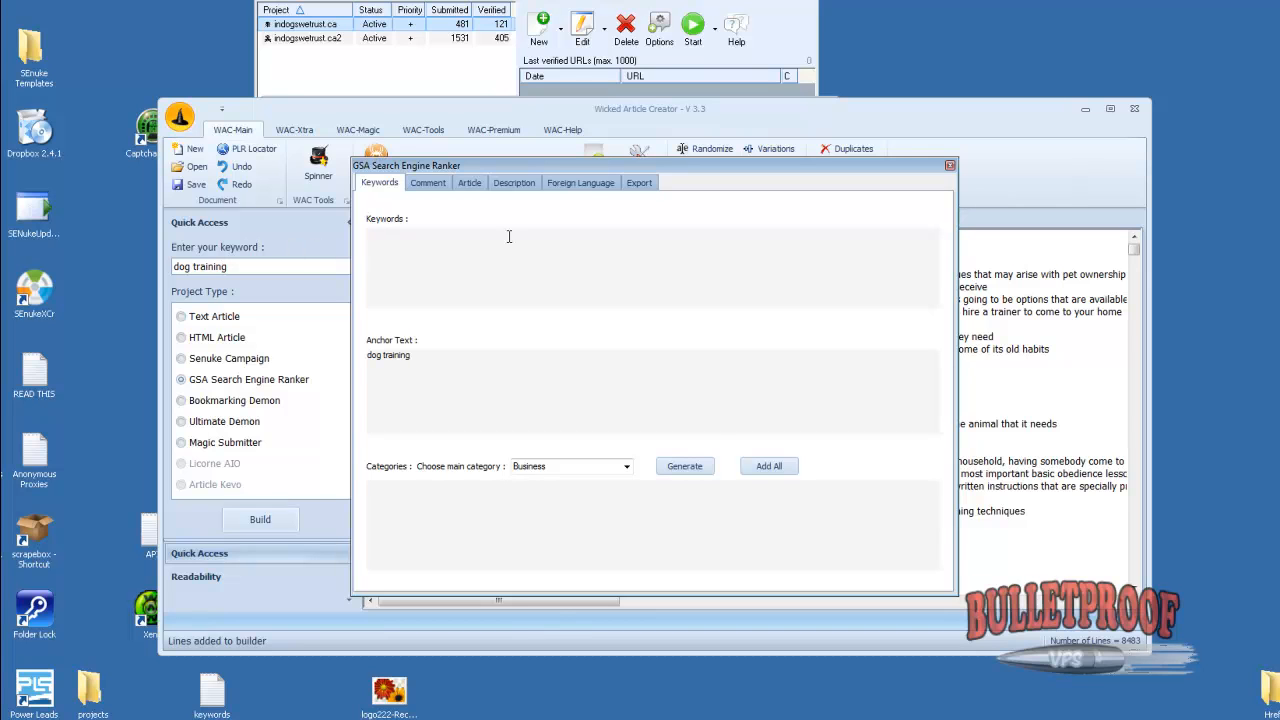
click(642, 186)
click(645, 487)
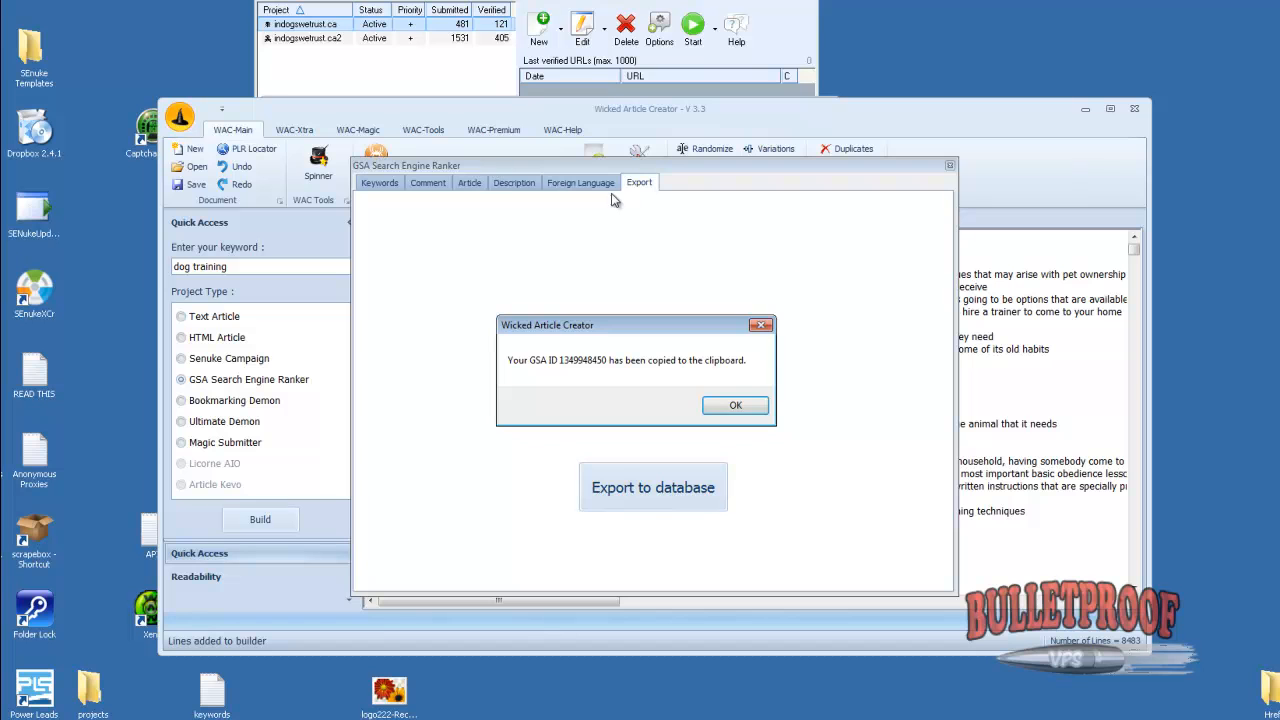
click(750, 403)
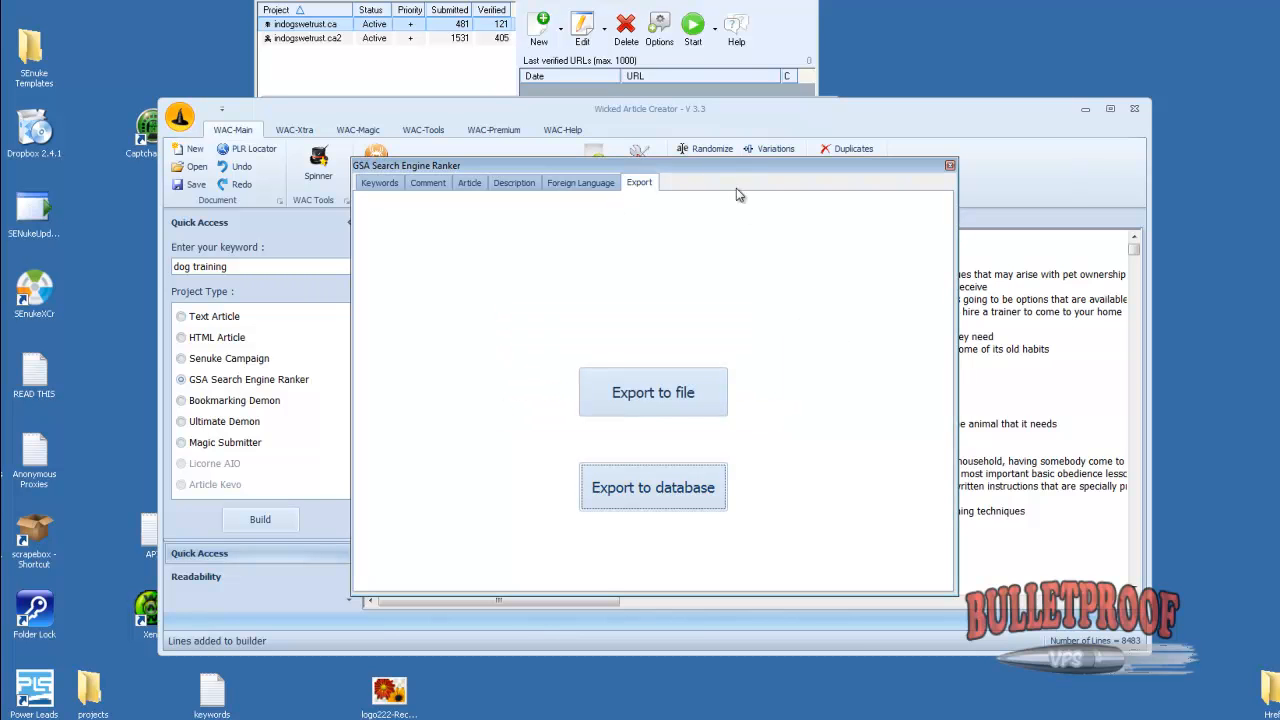
click(950, 166)
click(1085, 108)
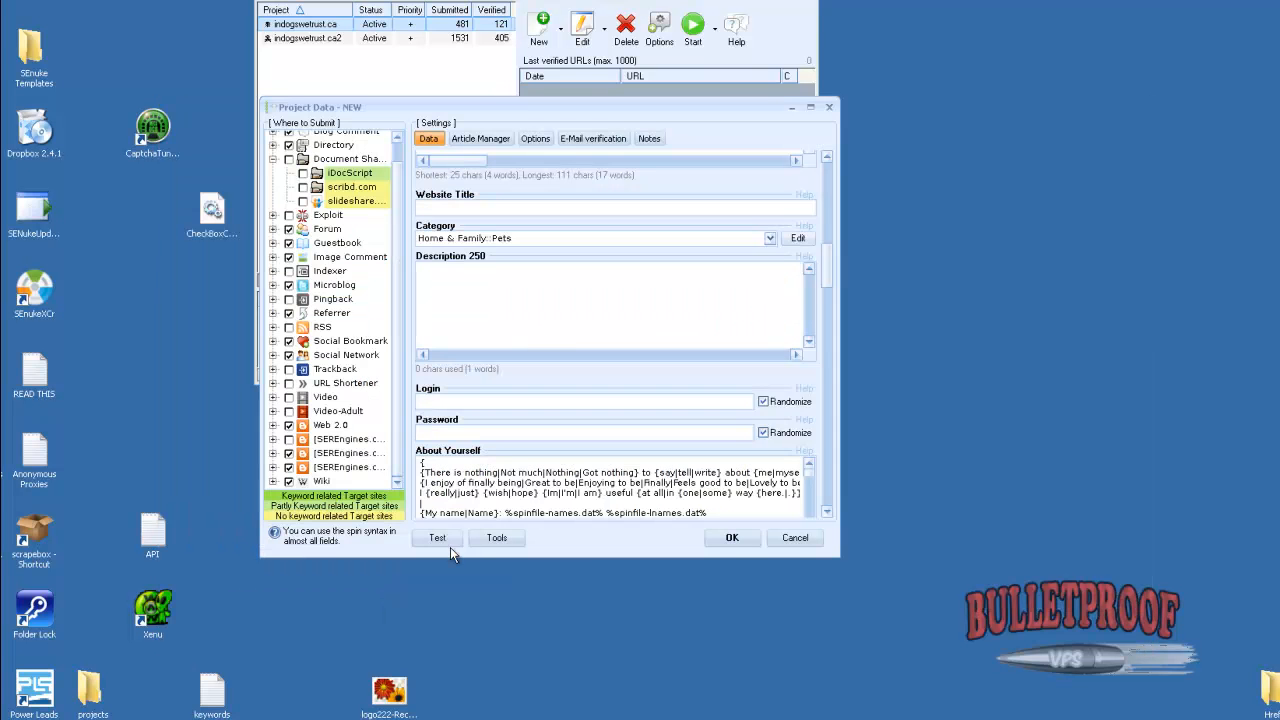
Import the exported Wicked Article Creator content into the new project using the copied GSA ID
click(483, 543)
mouse_move(540, 548)
mouse_move(692, 651)
click(800, 651)
key(ctrl+v)
click(510, 217)
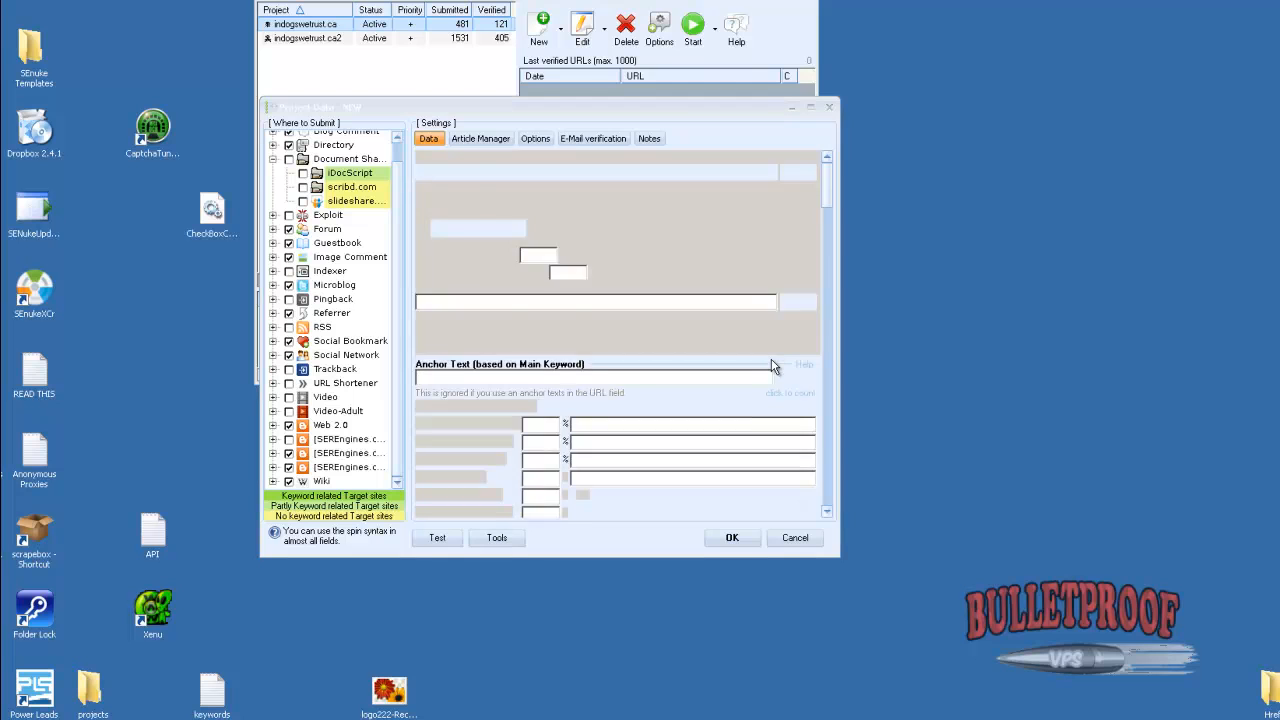
click(703, 410)
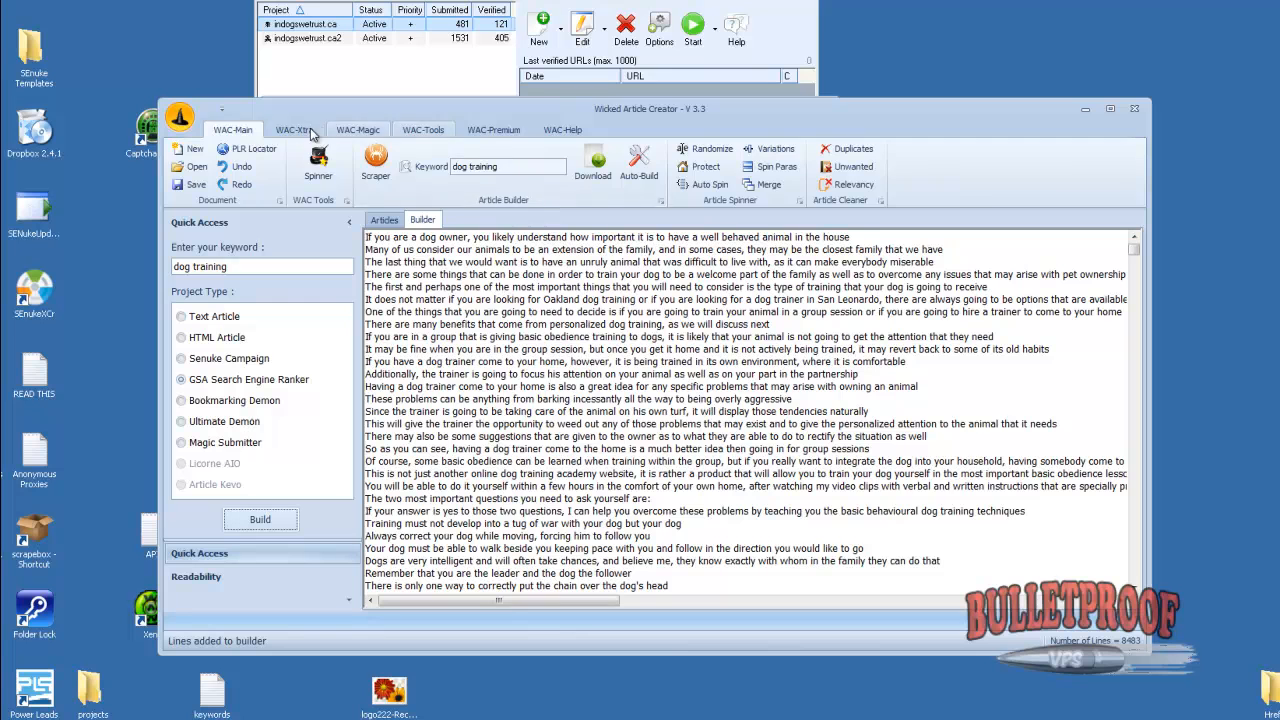
In Wicked Article Creator's Title Builder, build 1000 titles for "dog training" from scraped articles and spin them together
click(295, 131)
click(183, 165)
double_click(435, 265)
text(1000)
click(340, 226)
text(dog training)
click(380, 458)
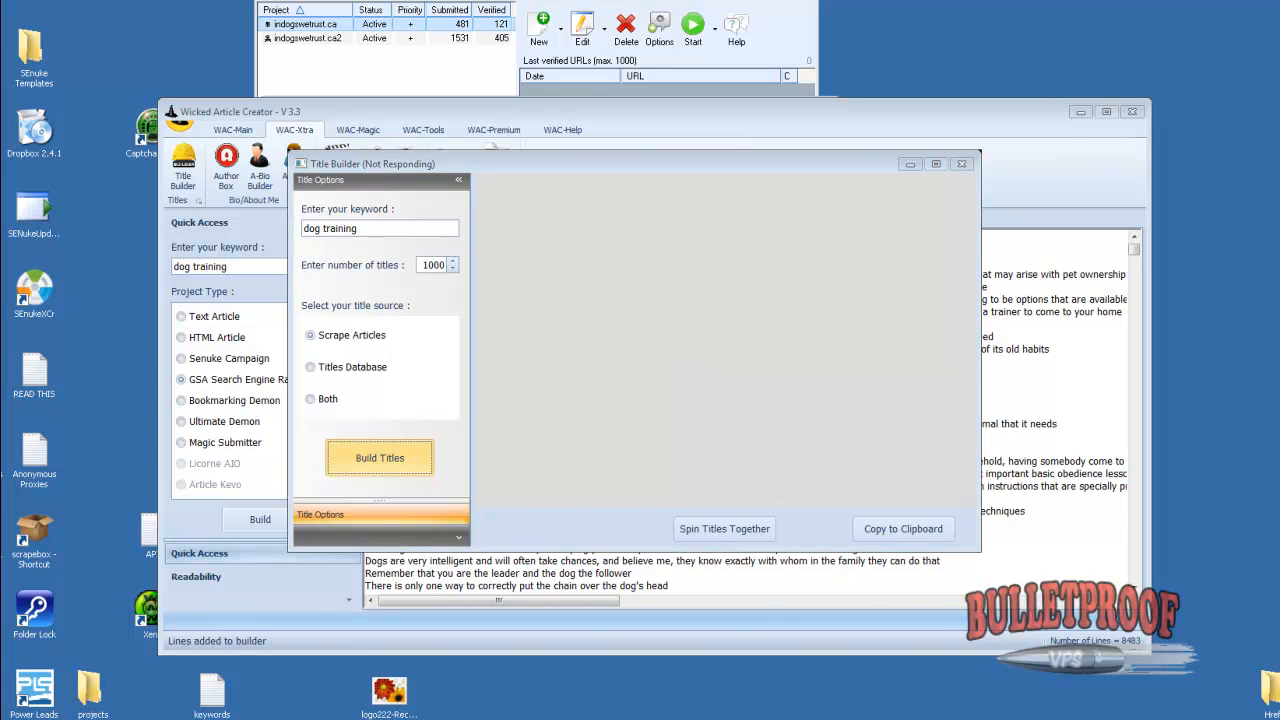
click(720, 529)
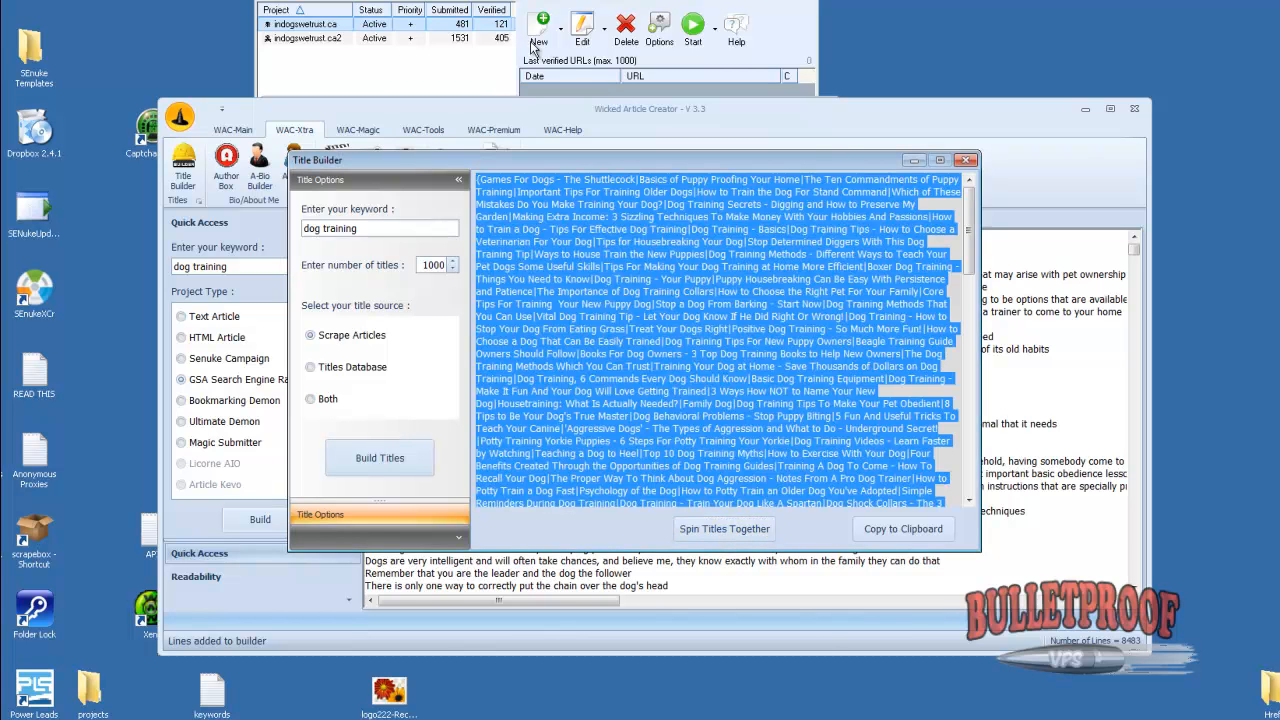
Switch to the GSA Search Engine Ranker project and replace its Website Title with the spun dog training titles
click(497, 10)
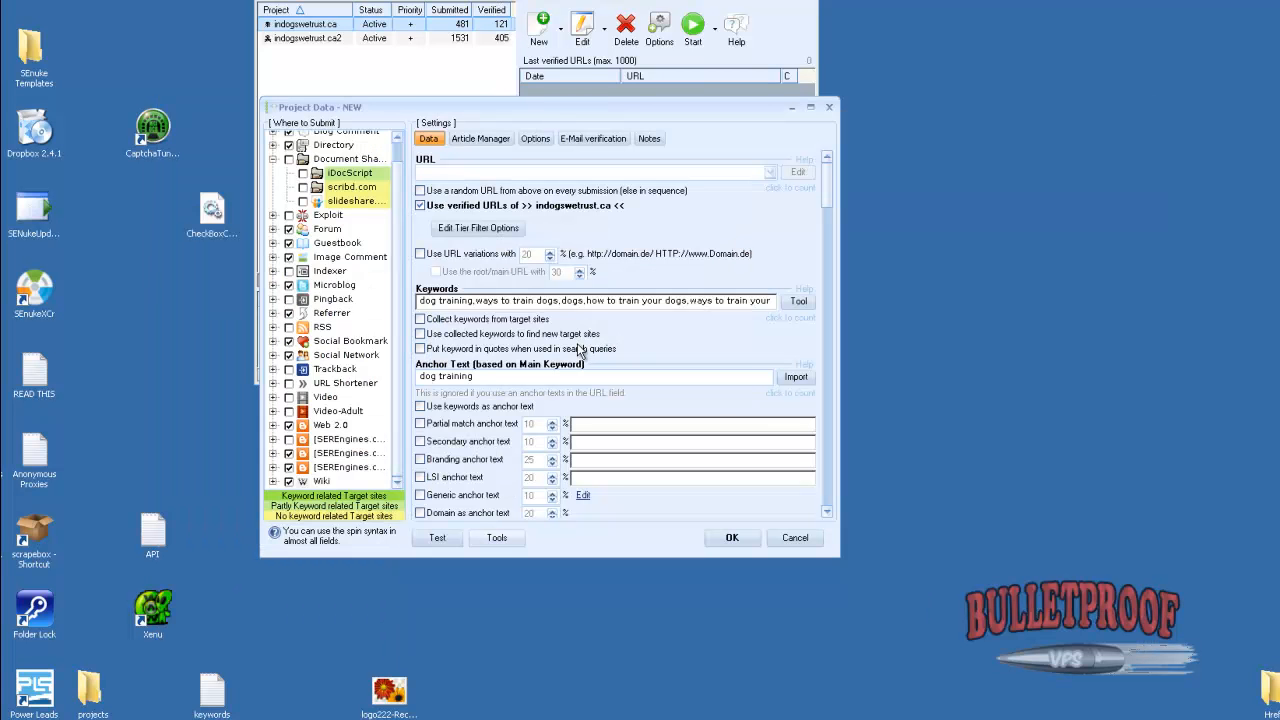
click(826, 513)
click(827, 514)
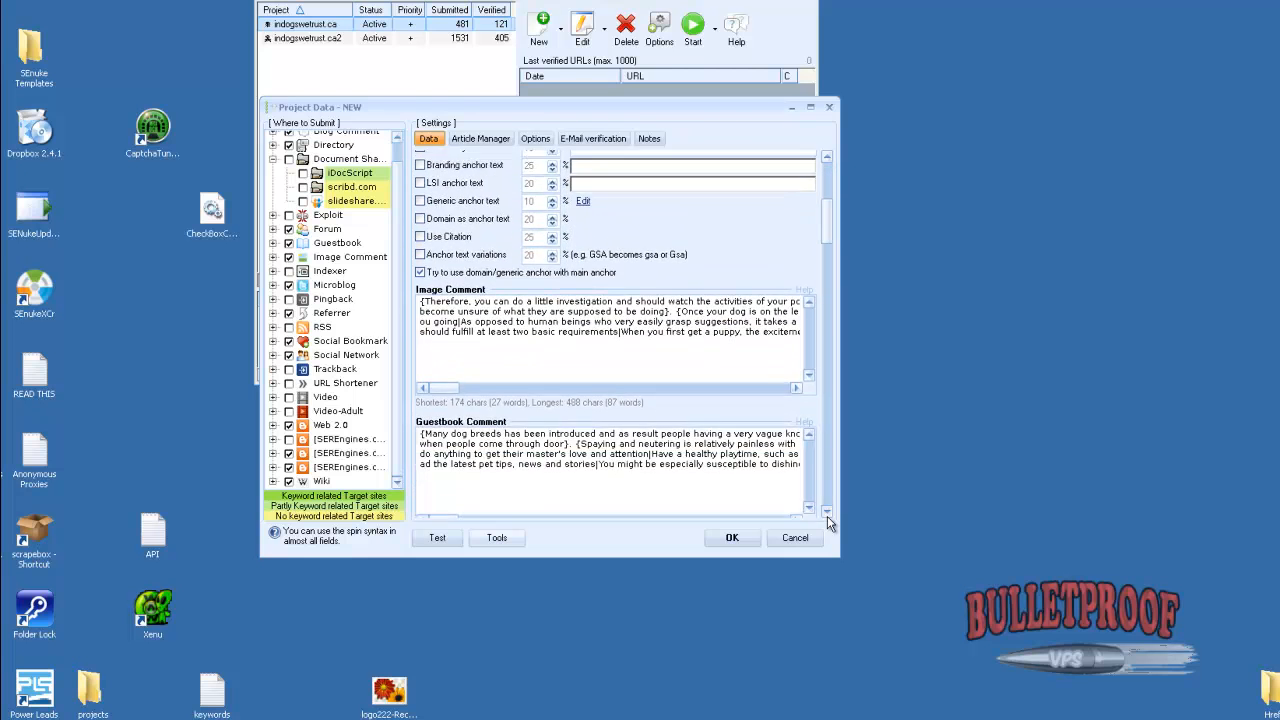
click(504, 339)
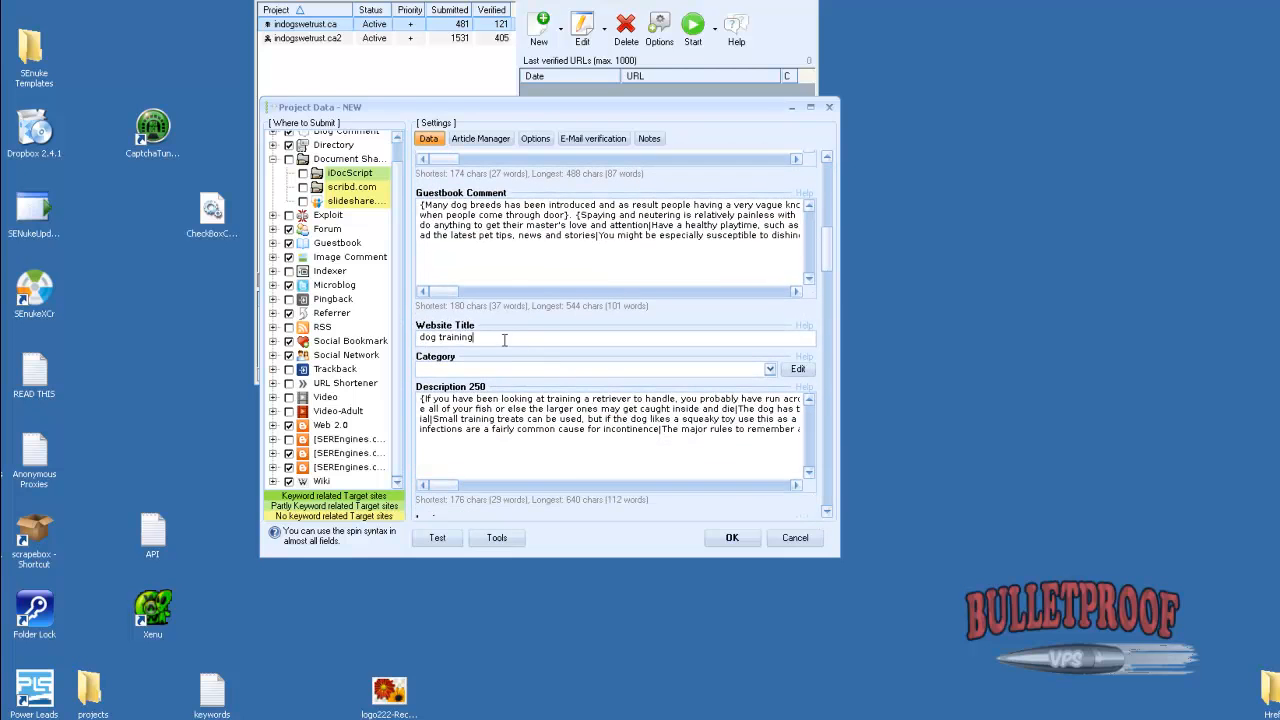
key(ctrl+a)
key(ctrl+v)
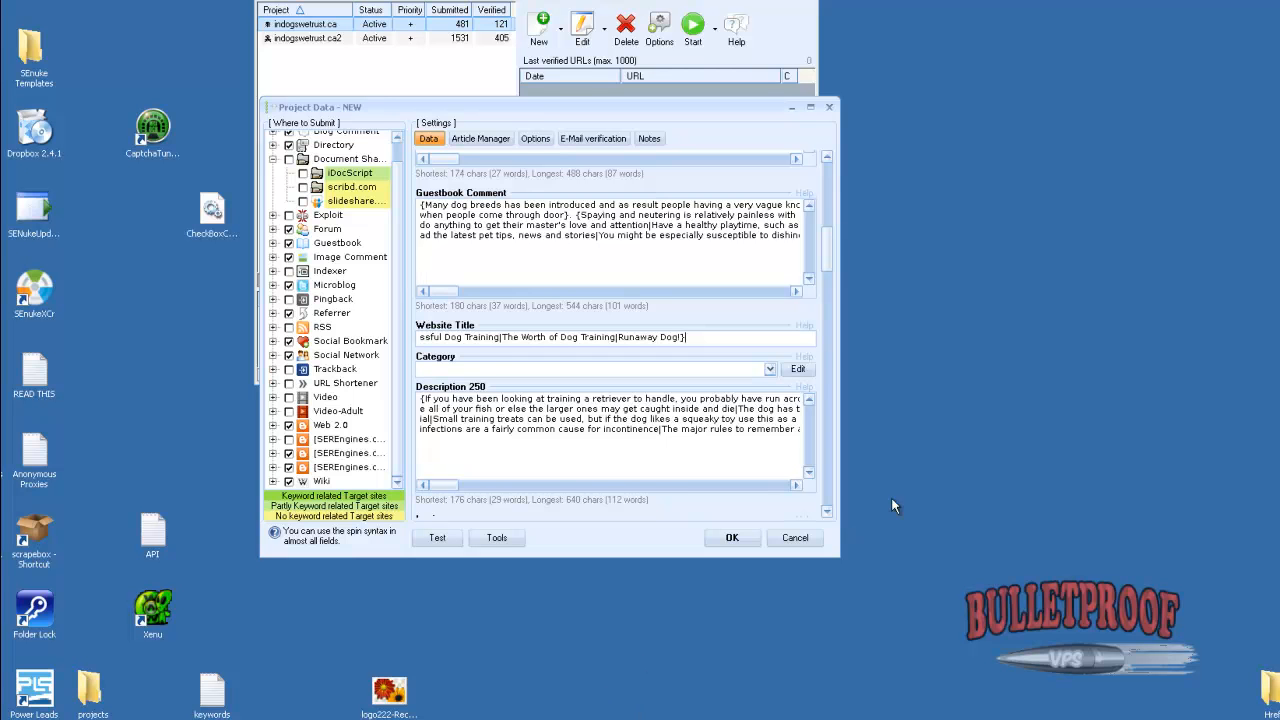
Review the project data fields below Website Title, from the login and profile fields to the comment, description and Guestbook Title fields
click(827, 512)
click(827, 513)
click(827, 514)
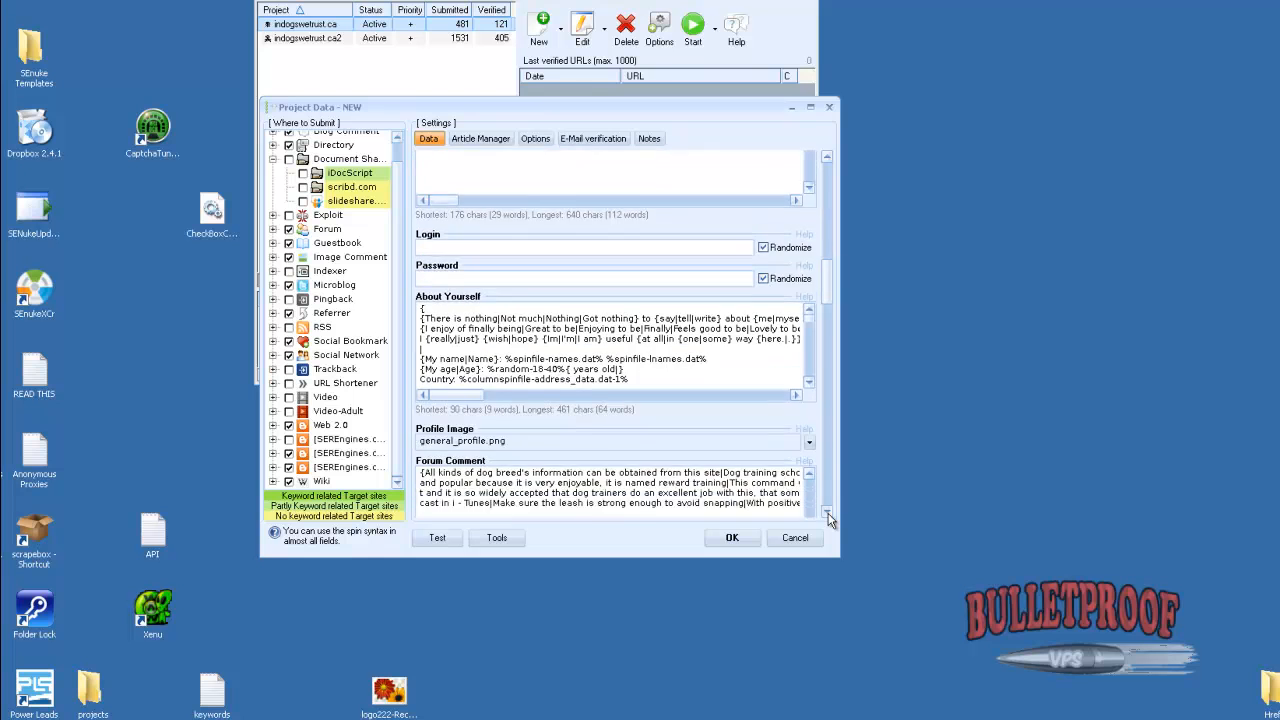
click(827, 514)
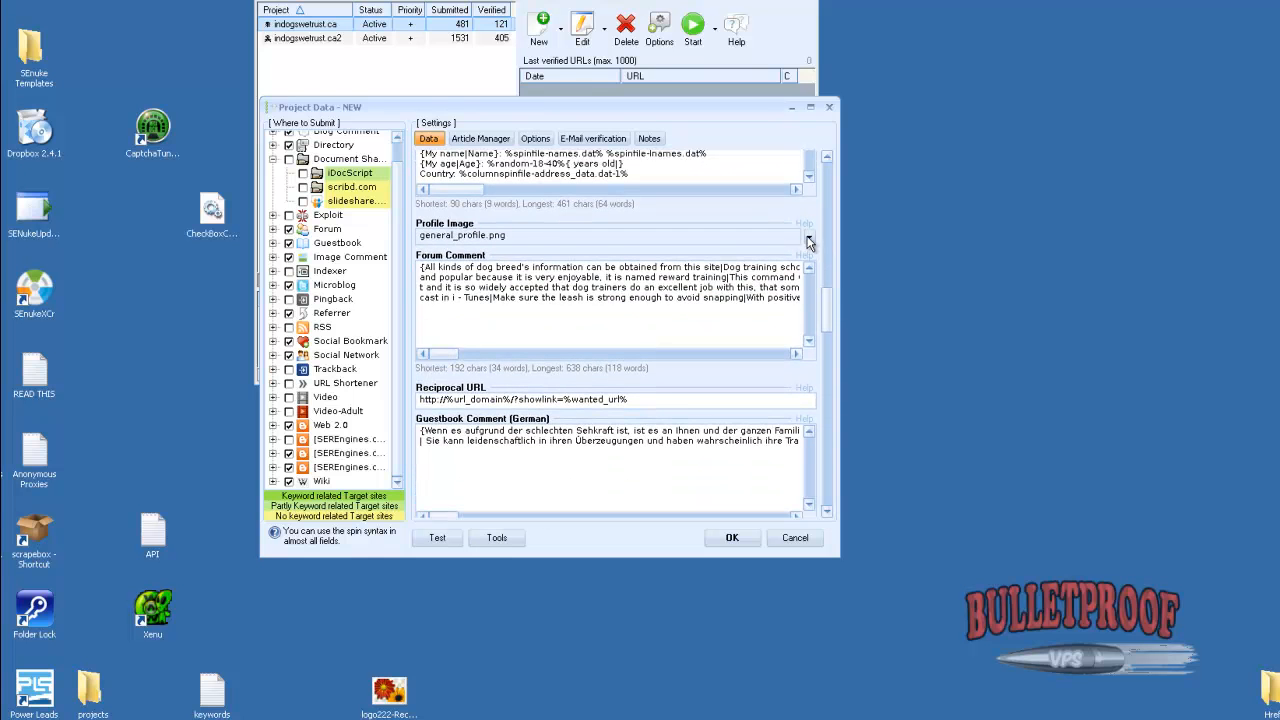
mouse_move(809, 238)
click(829, 513)
scroll(829, 513, down, 8)
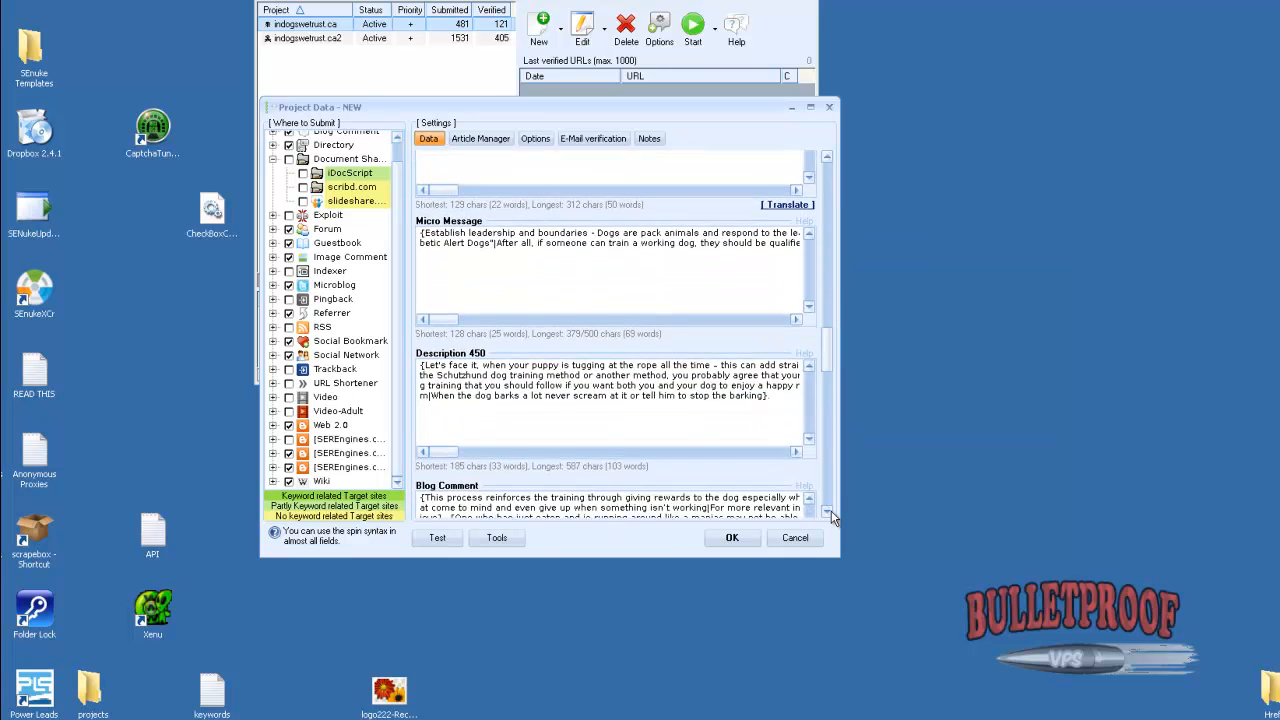
scroll(831, 515, down, 8)
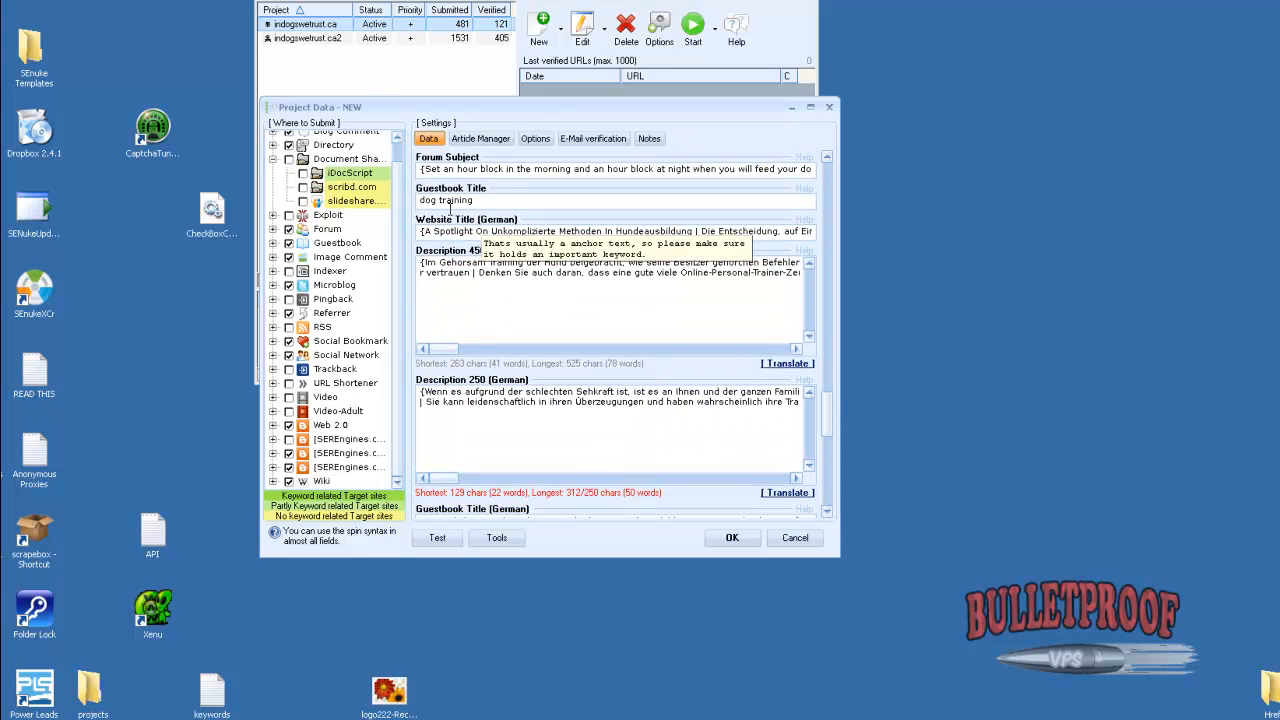
scroll(829, 163, up, 5)
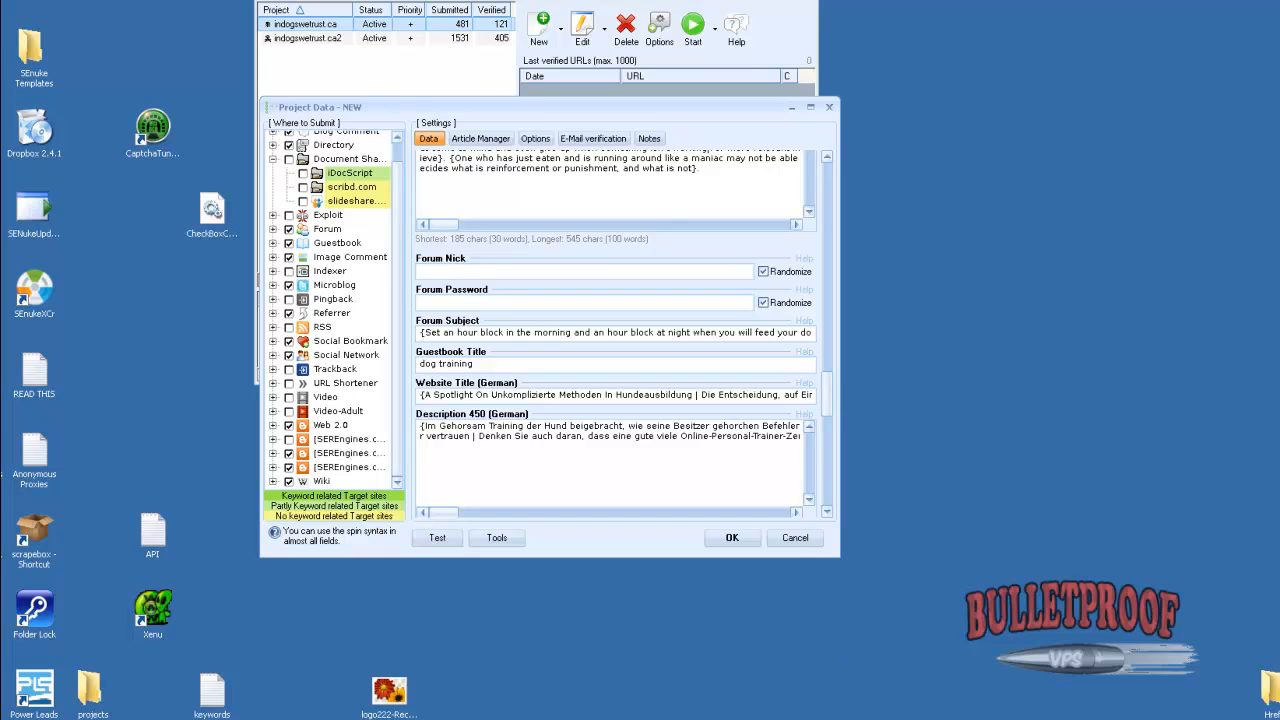
Switch to Wicked Article Creator, clear the Title Builder's old titles, and build and spin a fresh set of 1000 dog training titles
click(738, 719)
click(736, 700)
click(694, 382)
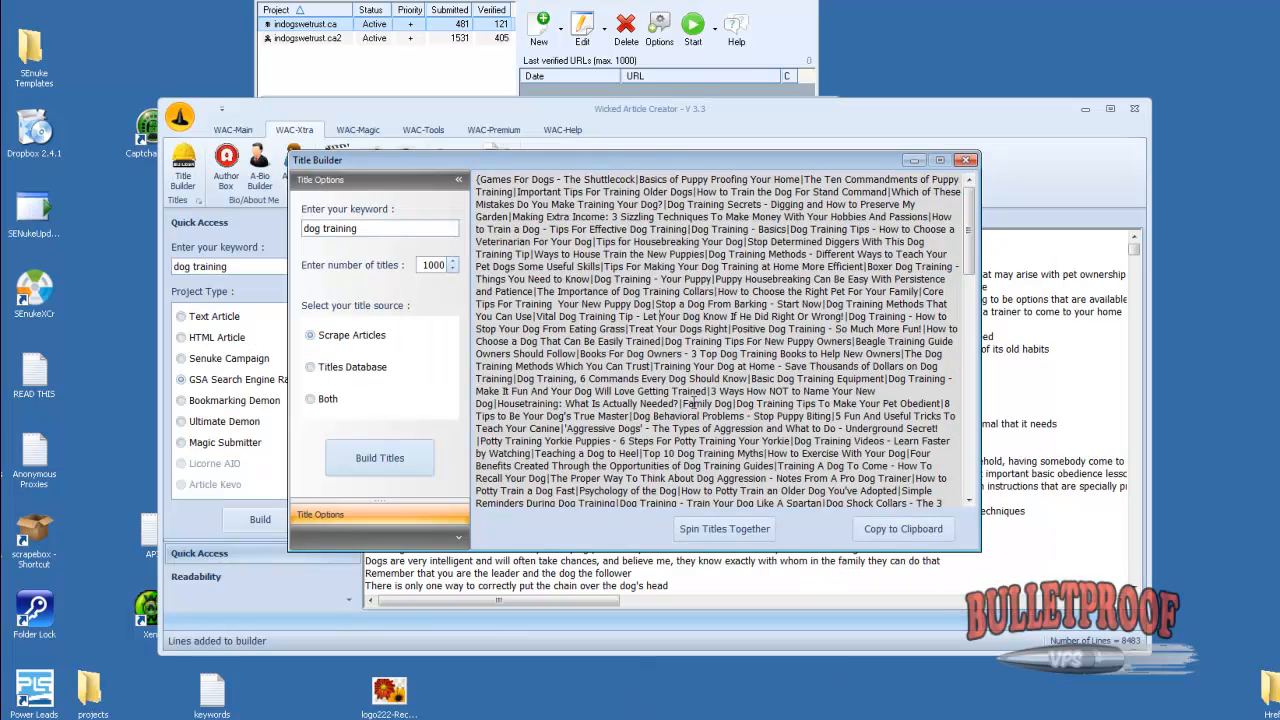
key(ctrl+a)
key(Delete)
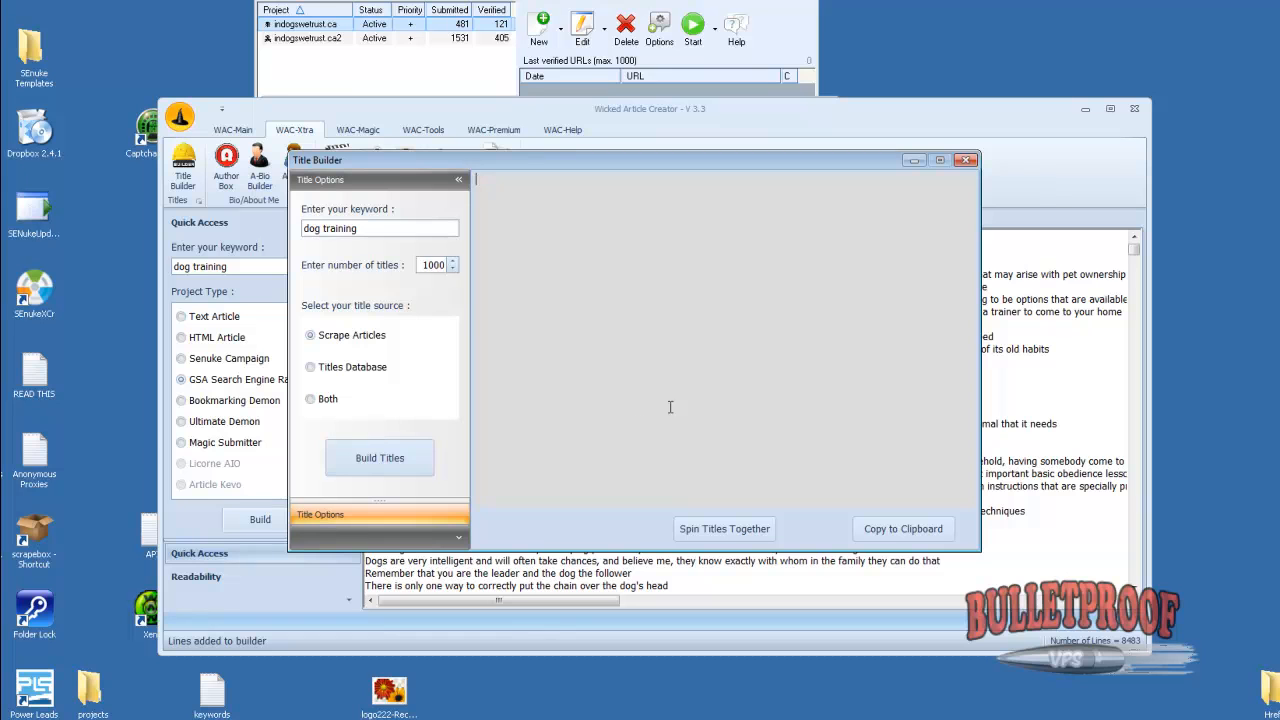
click(381, 463)
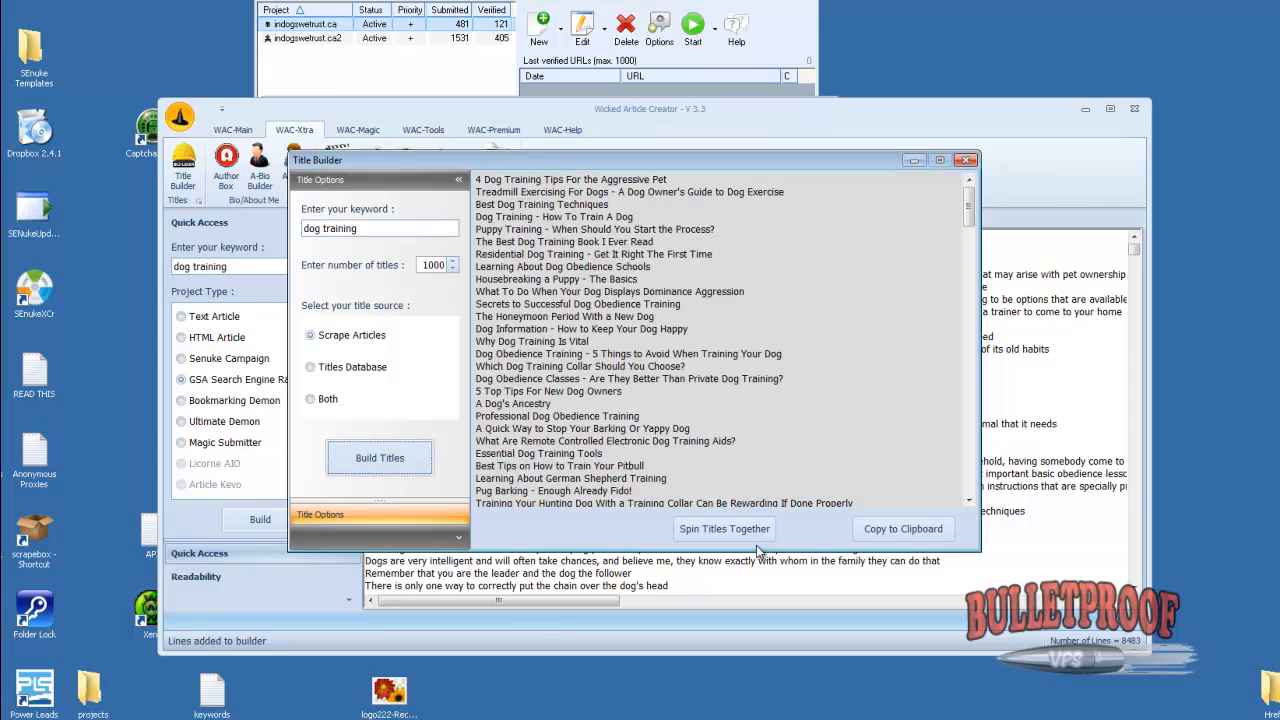
click(724, 529)
Copy the newly spun titles and use them to replace the Guestbook Title in the GSA project
key(ctrl+a)
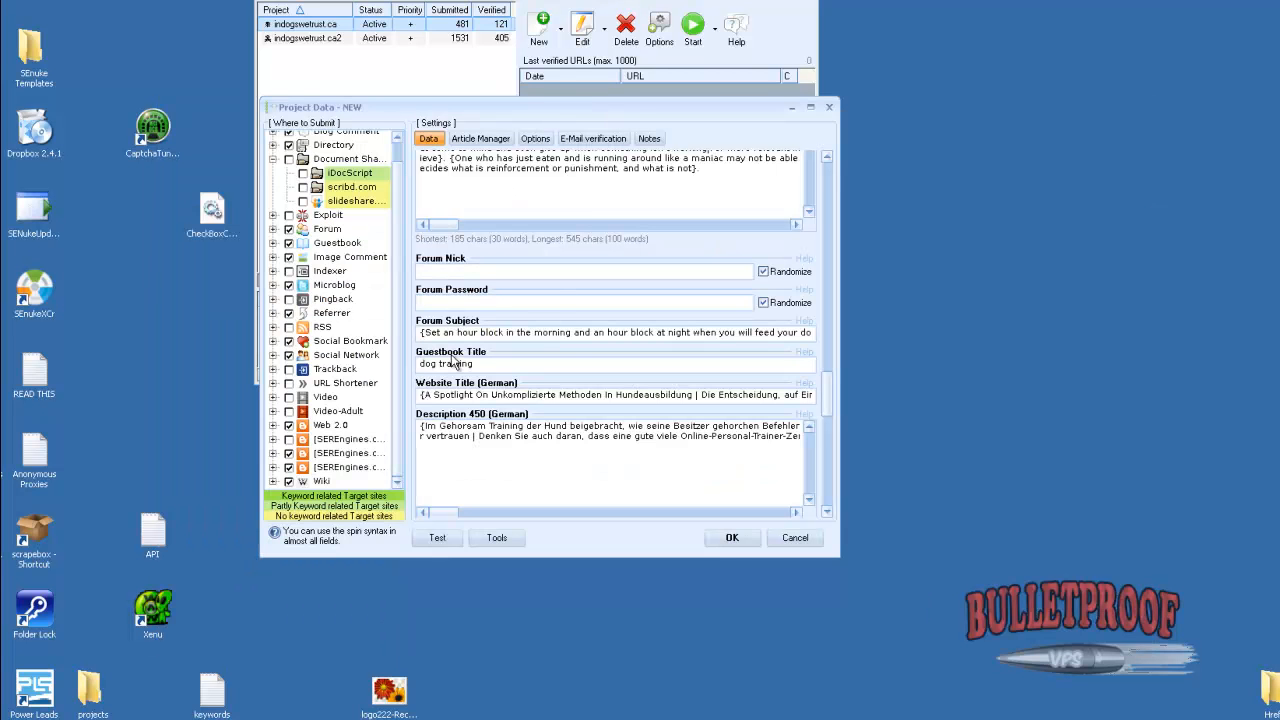
key(ctrl+a)
key(ctrl+v)
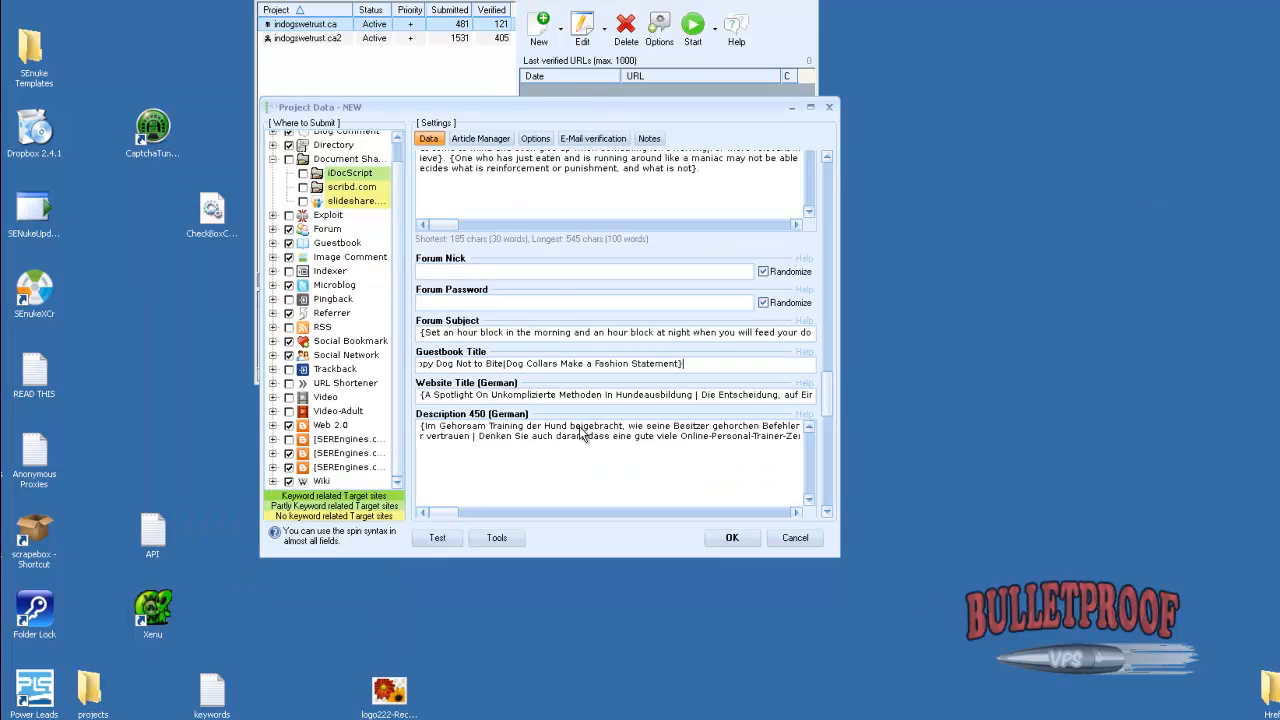
For the project's empty Blog Name, replace the Title Builder's list in Wicked Article Creator with another spun set of 1000 scraped dog training titles
scroll(827, 512, down, 4)
scroll(827, 515, down, 7)
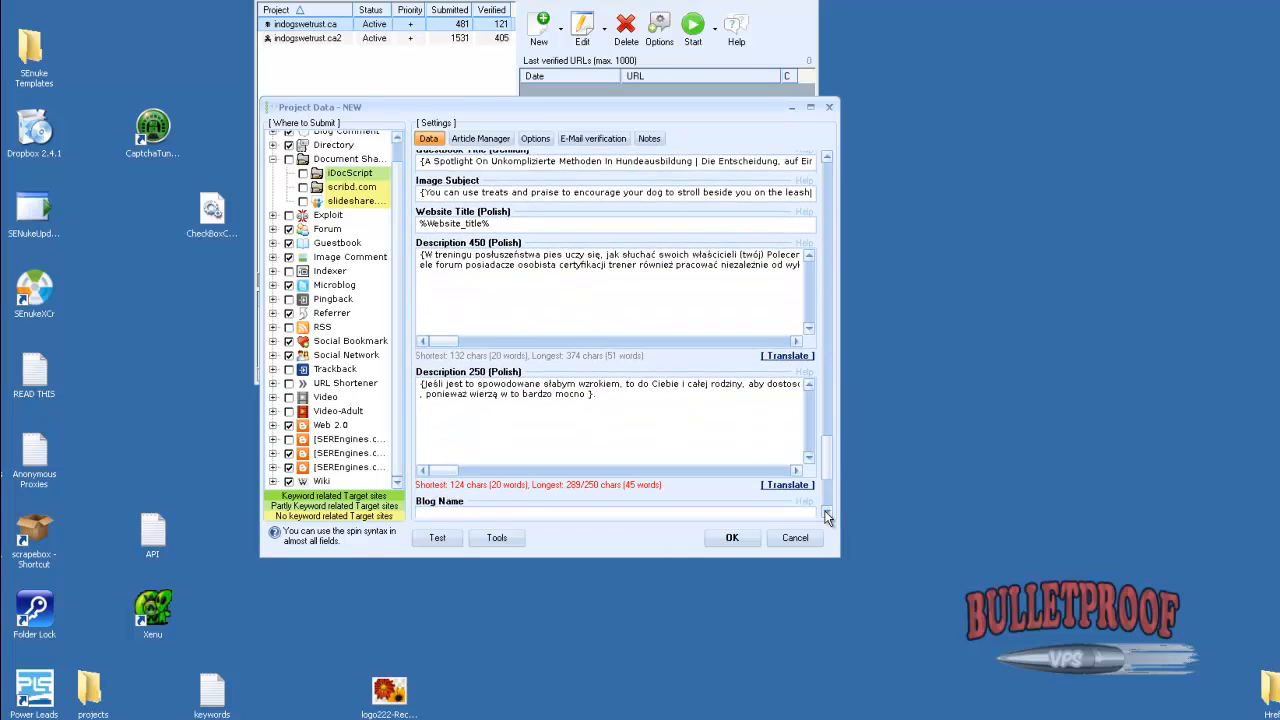
scroll(827, 515, down, 1)
scroll(830, 511, down, 5)
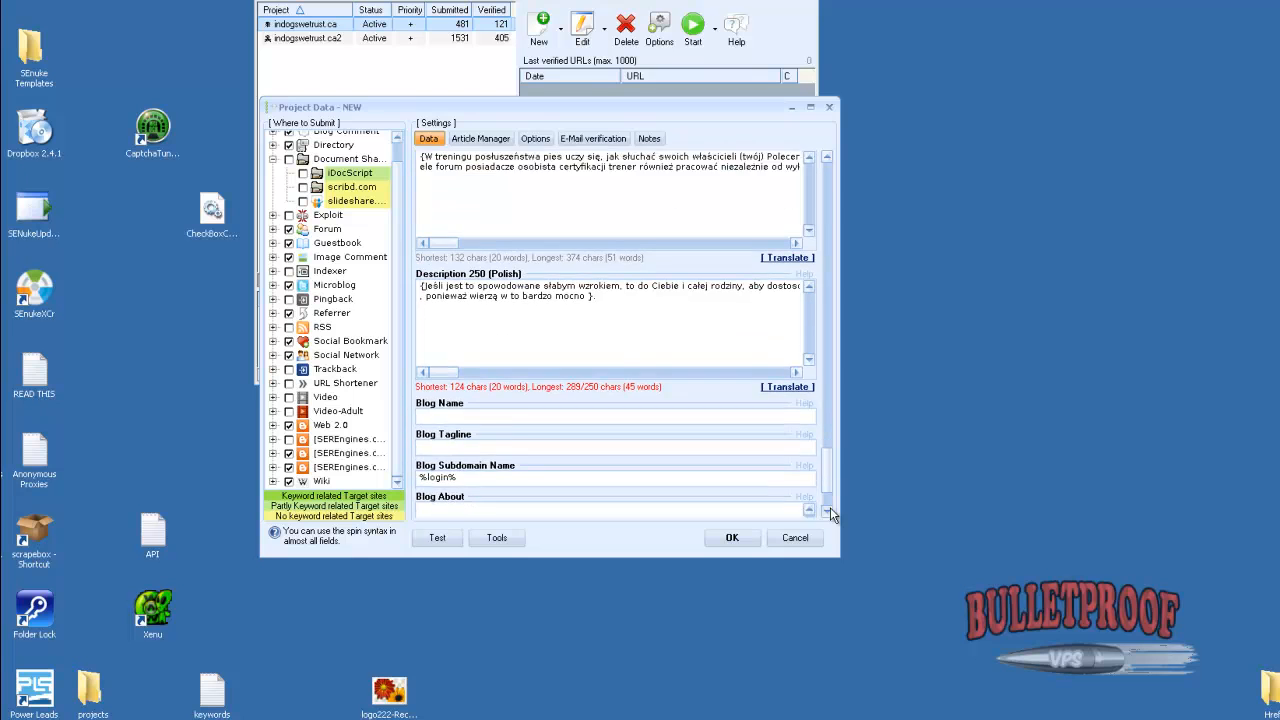
scroll(830, 510, down, 1)
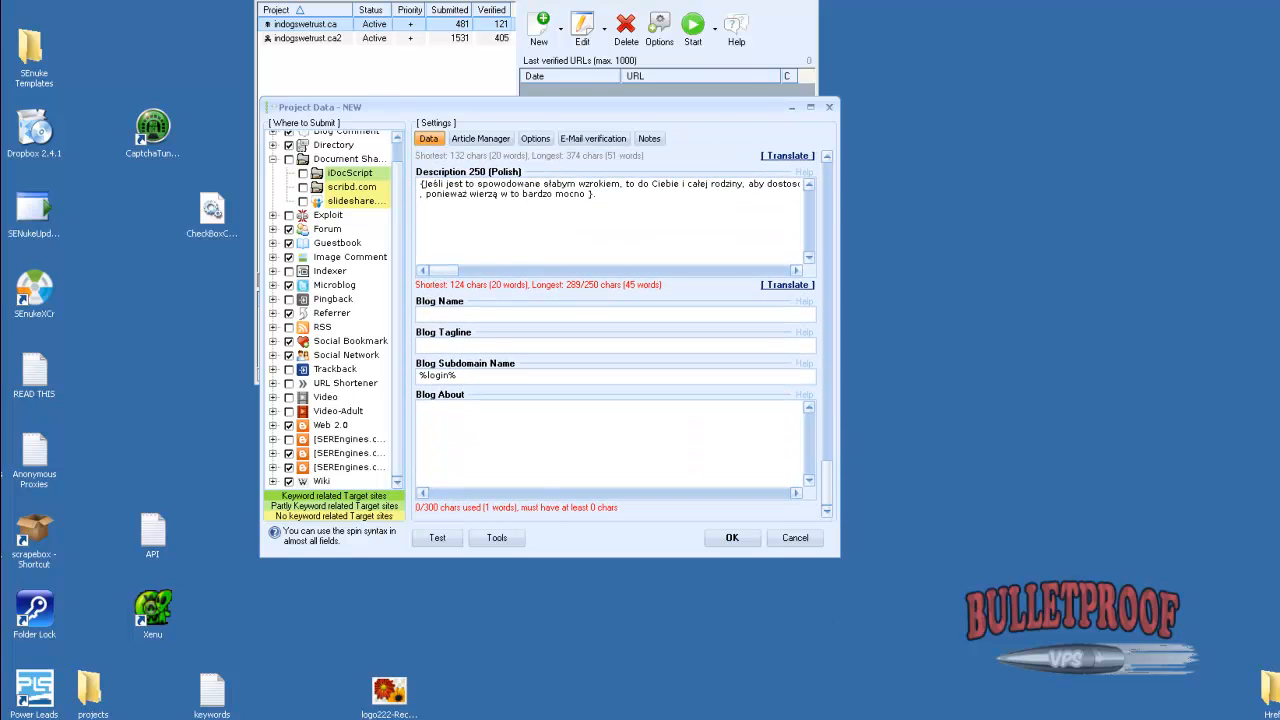
mouse_move(737, 712)
click(730, 688)
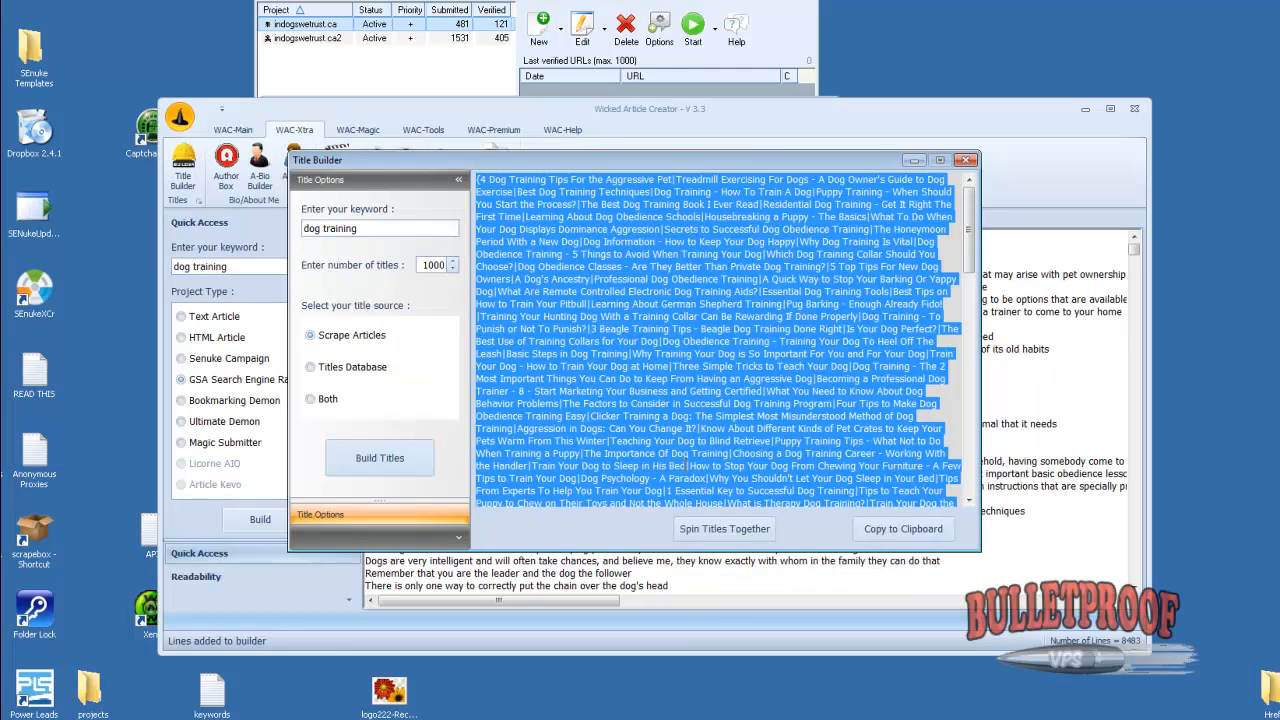
key(Delete)
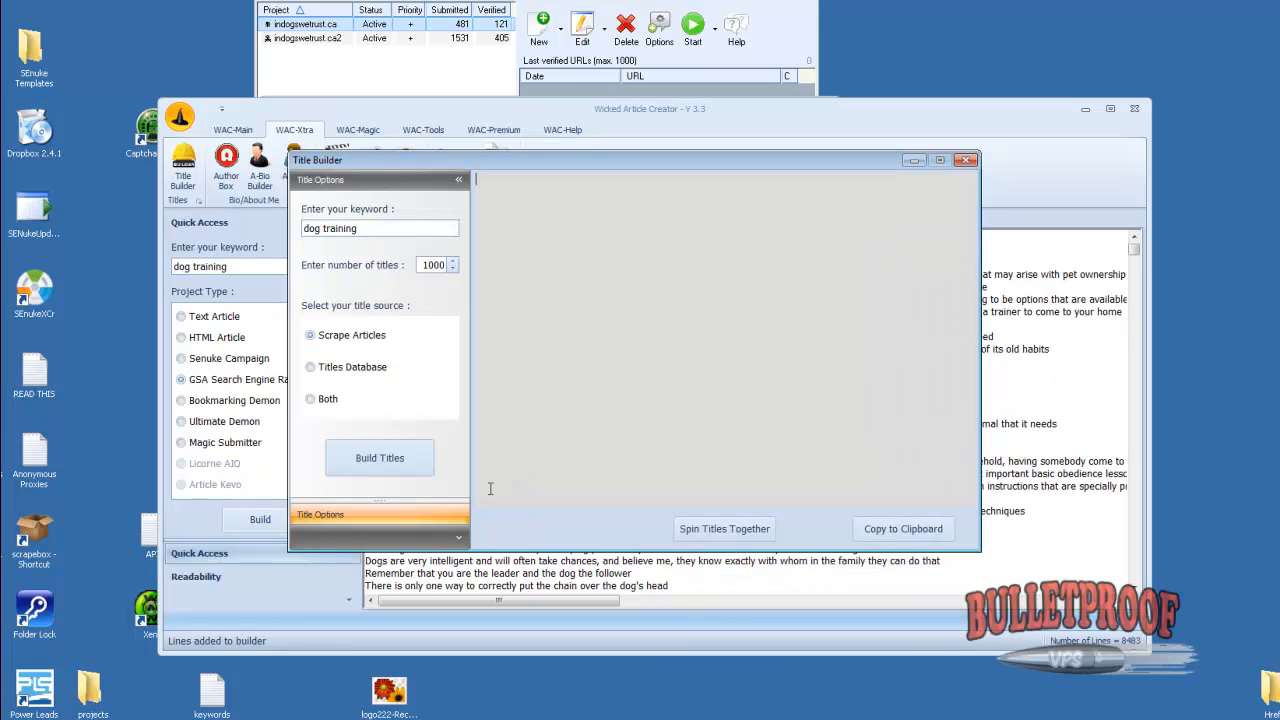
click(335, 460)
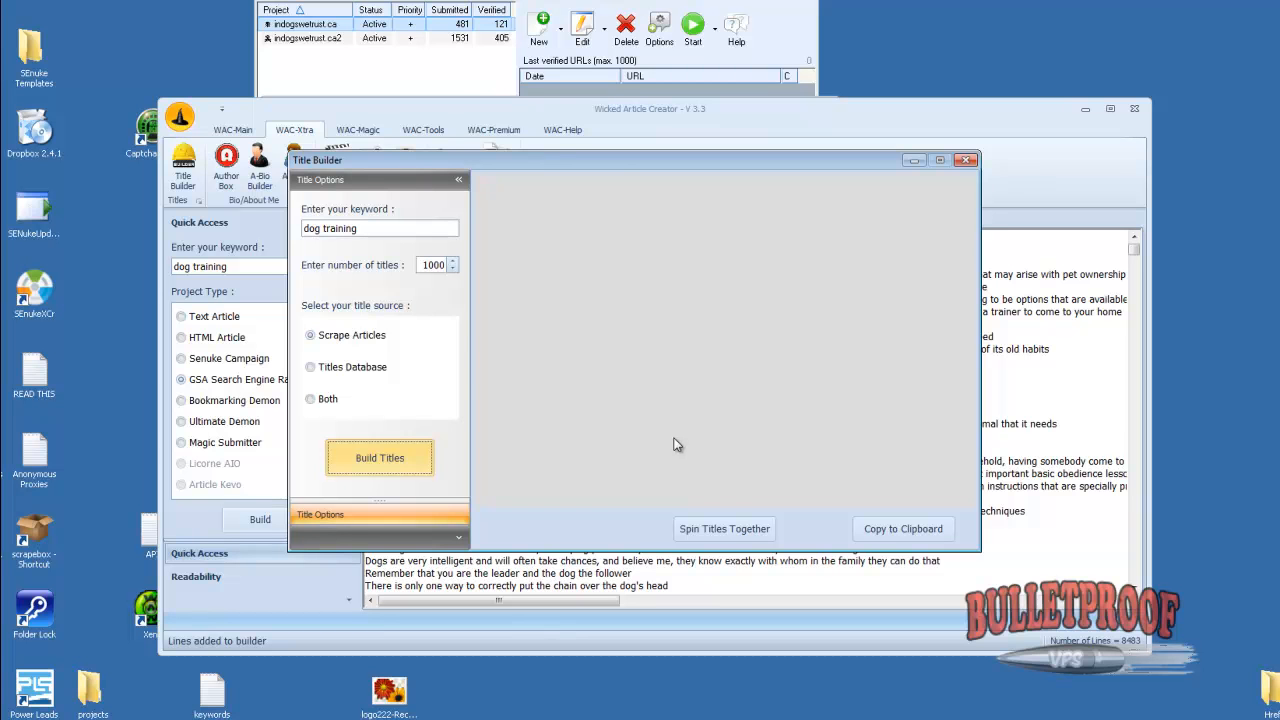
click(724, 529)
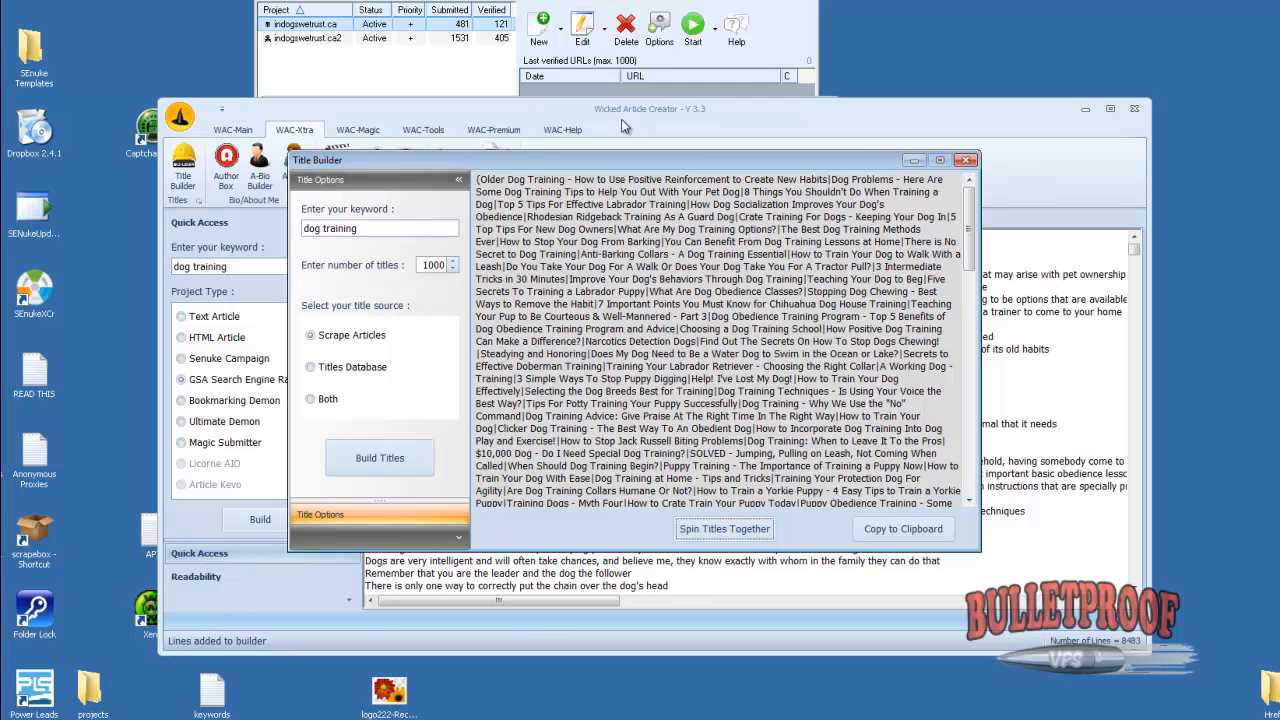
Copy the whole spun title set and paste it into the Blog Name field of the GSA project
click(626, 355)
key(ctrl+a)
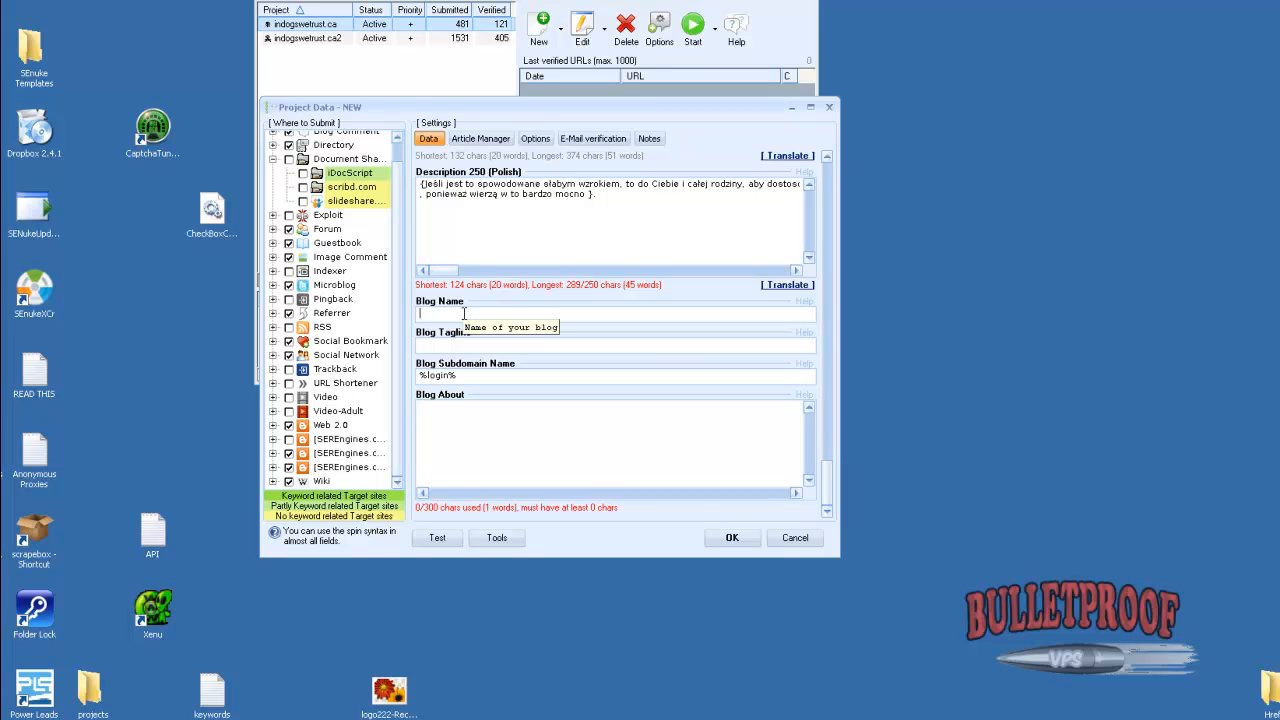
mouse_move(324, 442)
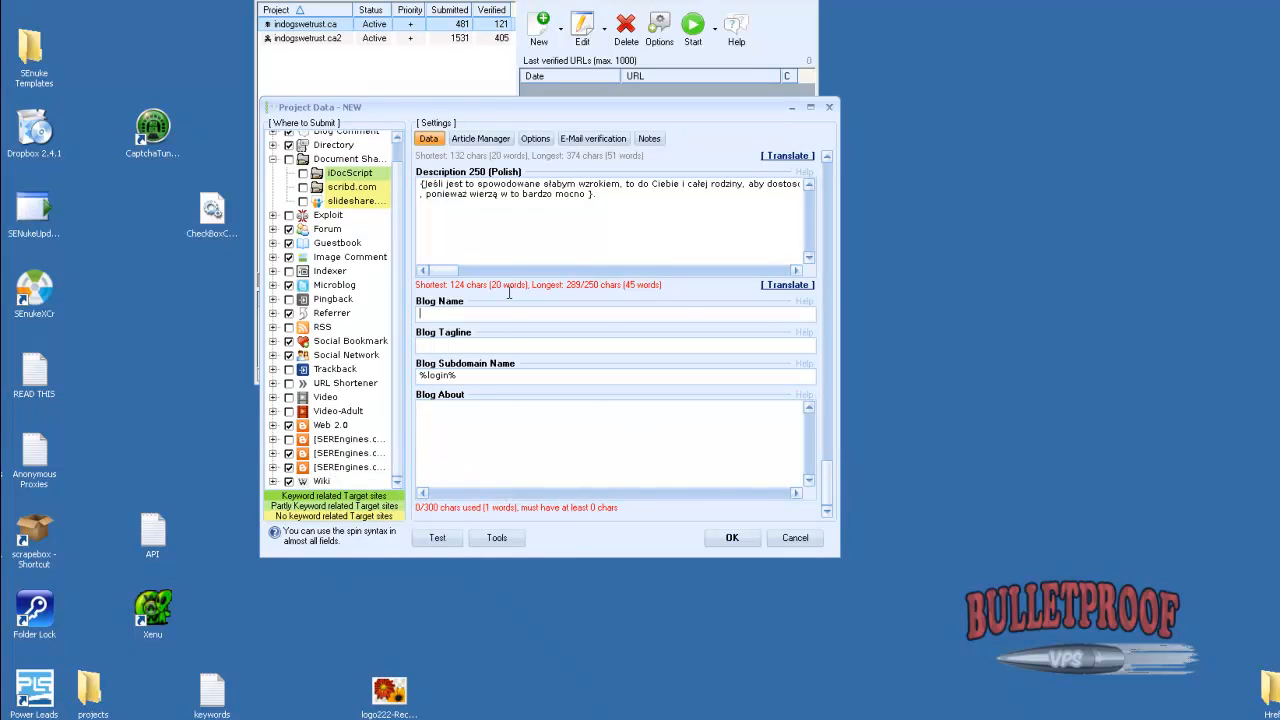
key(ctrl+v)
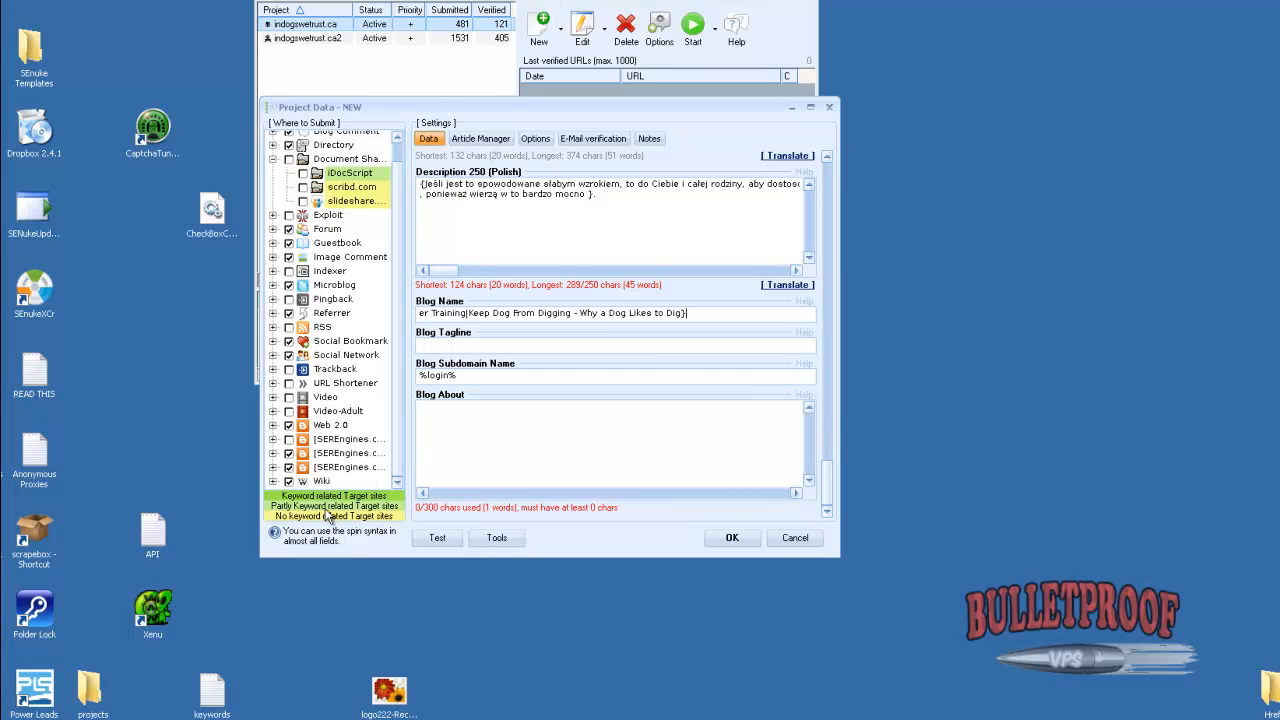
click(289, 453)
Close the Title Builder and minimize Wicked Article Creator to return to the GSA project data
mouse_move(738, 719)
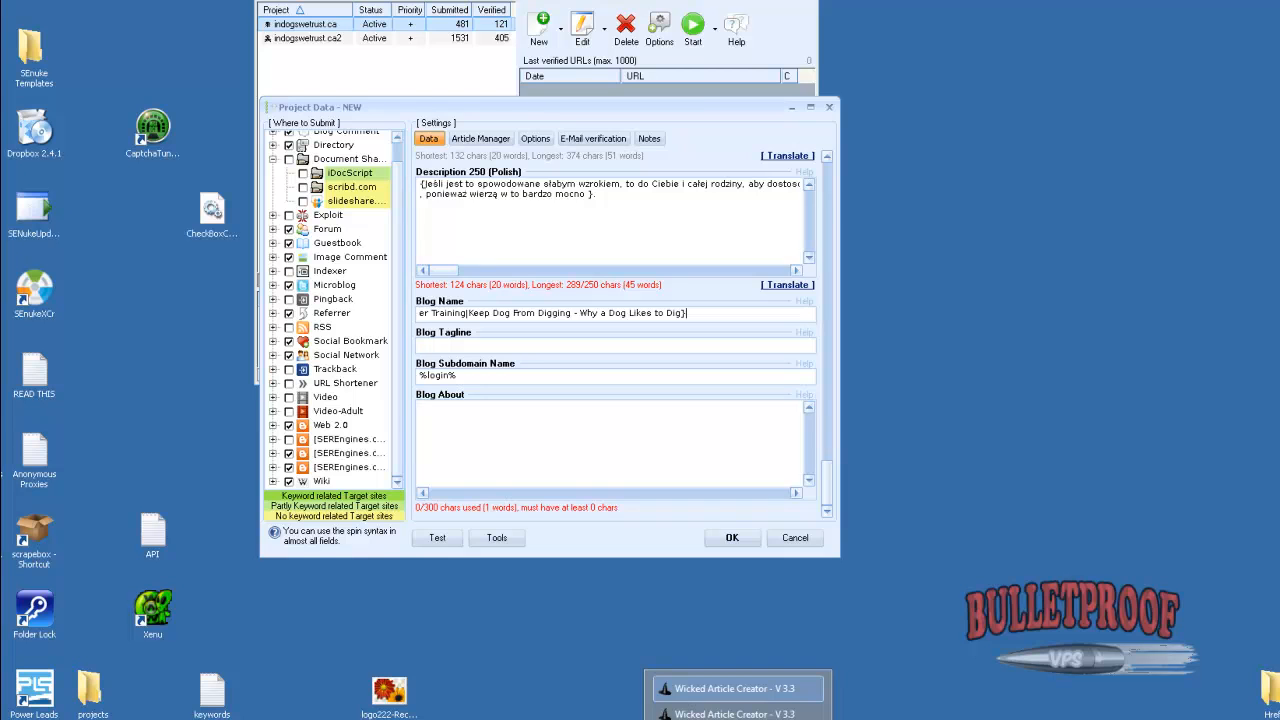
click(738, 688)
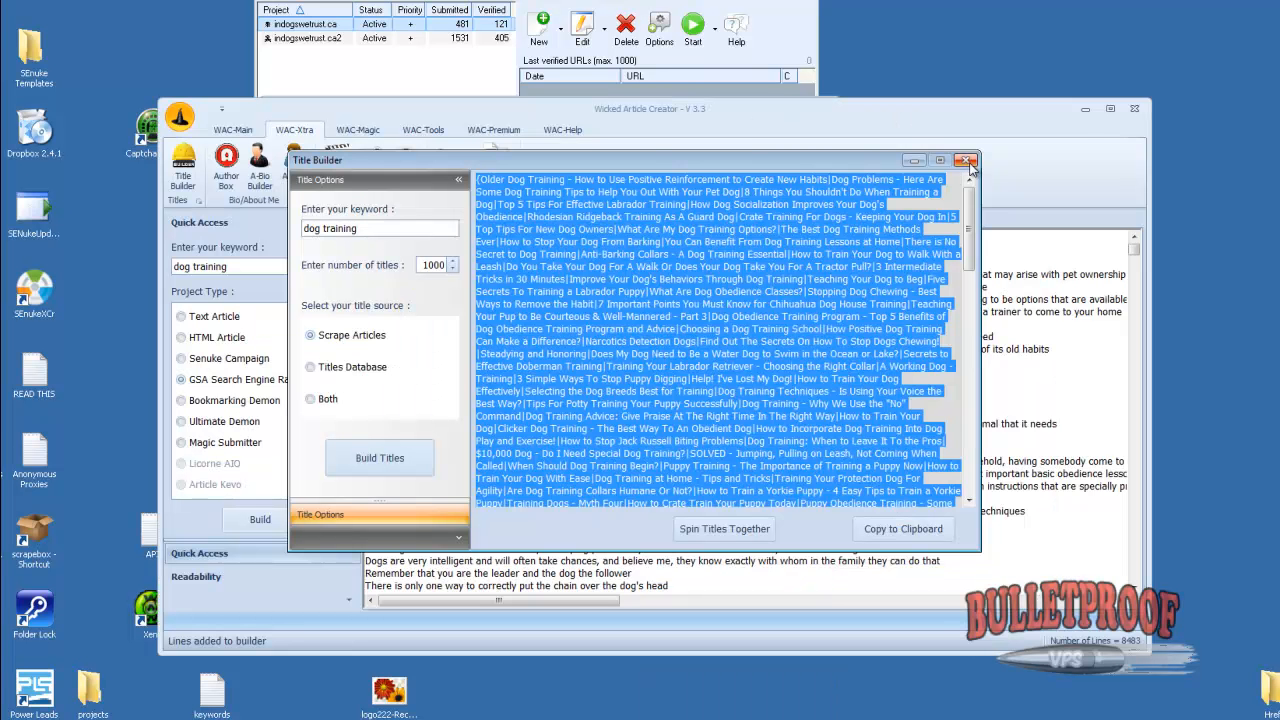
click(912, 161)
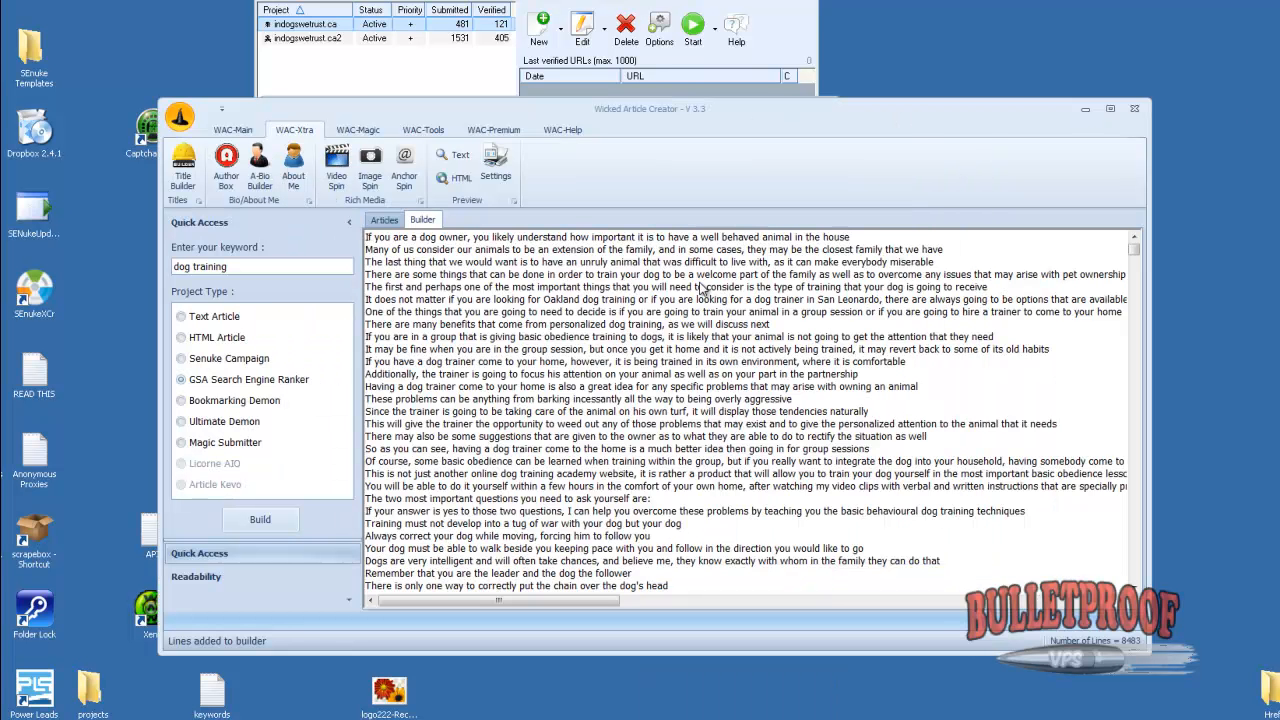
click(738, 717)
click(738, 712)
click(969, 161)
click(1084, 109)
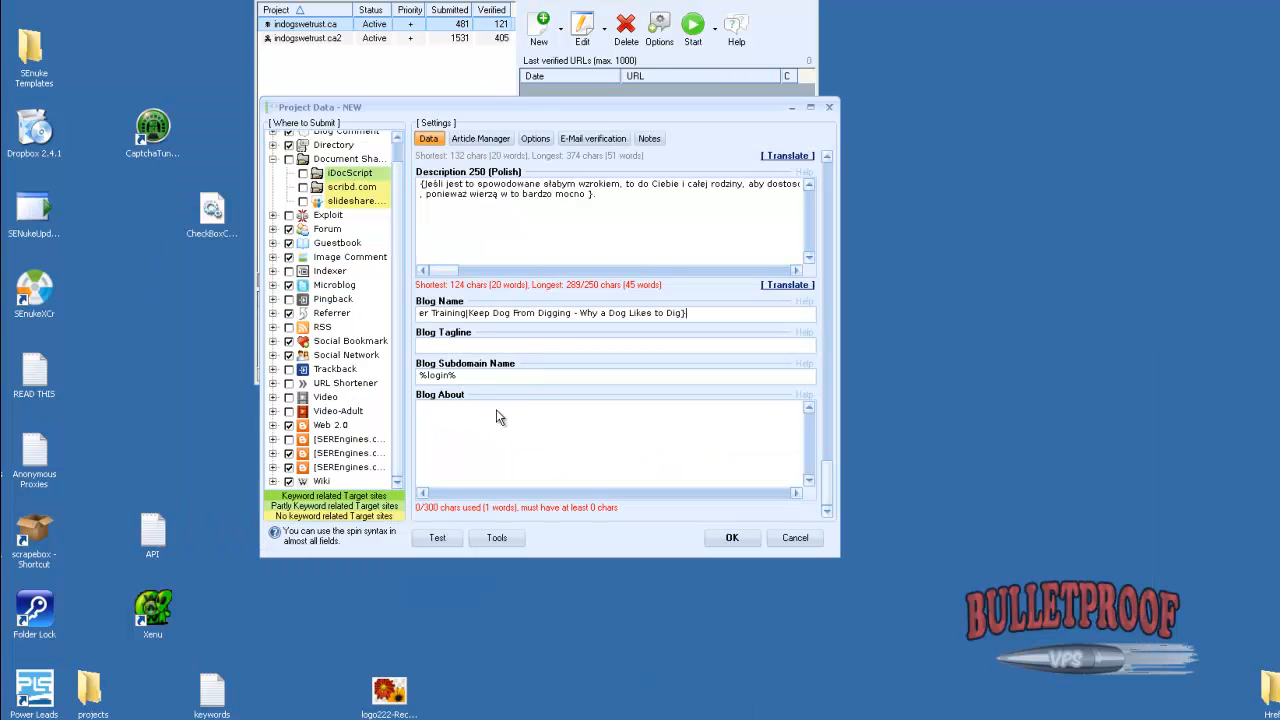
Replace the project's main Anchor Text with a list of dog training phrases running from "dog training, how to train your dogs" to "best way to train your dog"
click(488, 347)
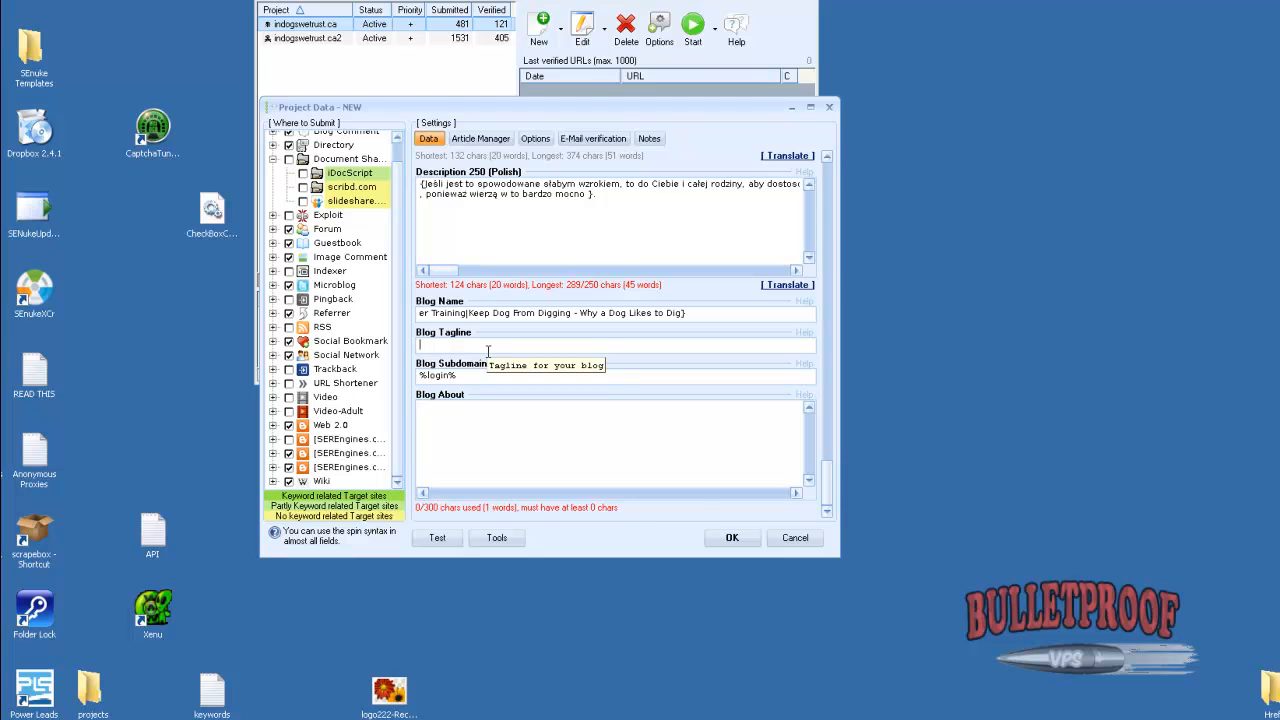
drag(826, 482, 838, 166)
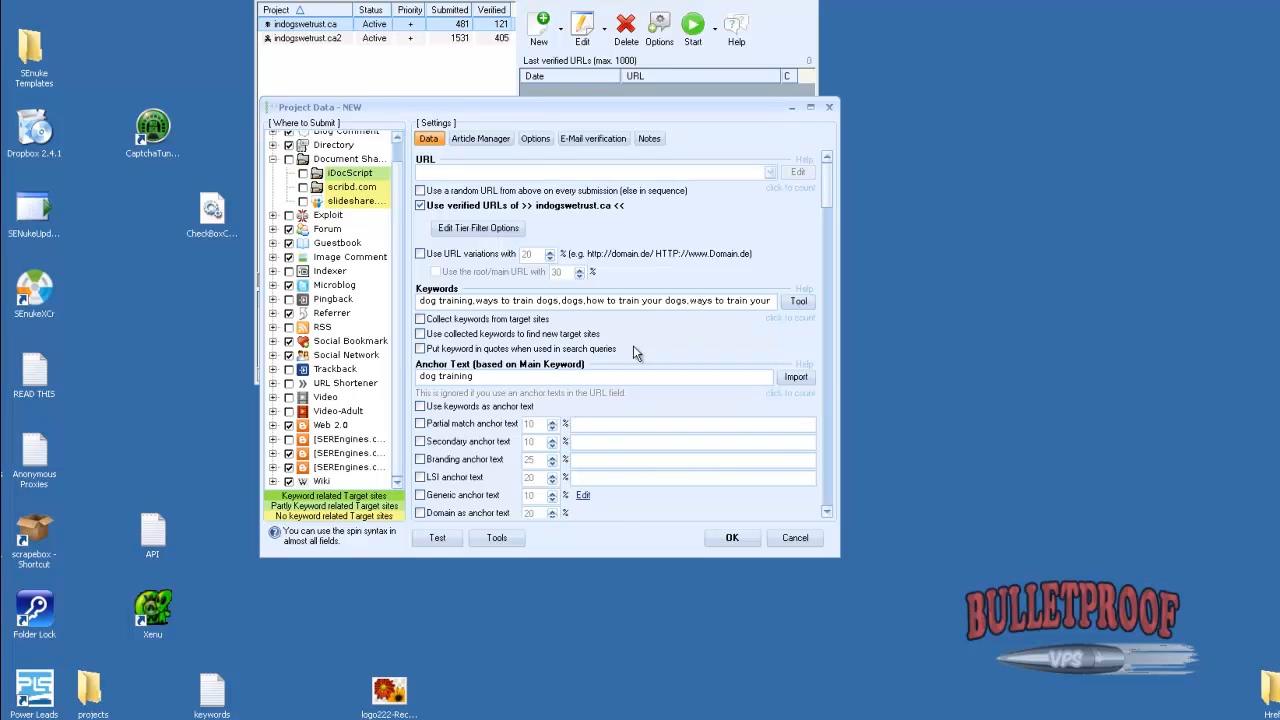
double_click(467, 376)
key(ctrl+v)
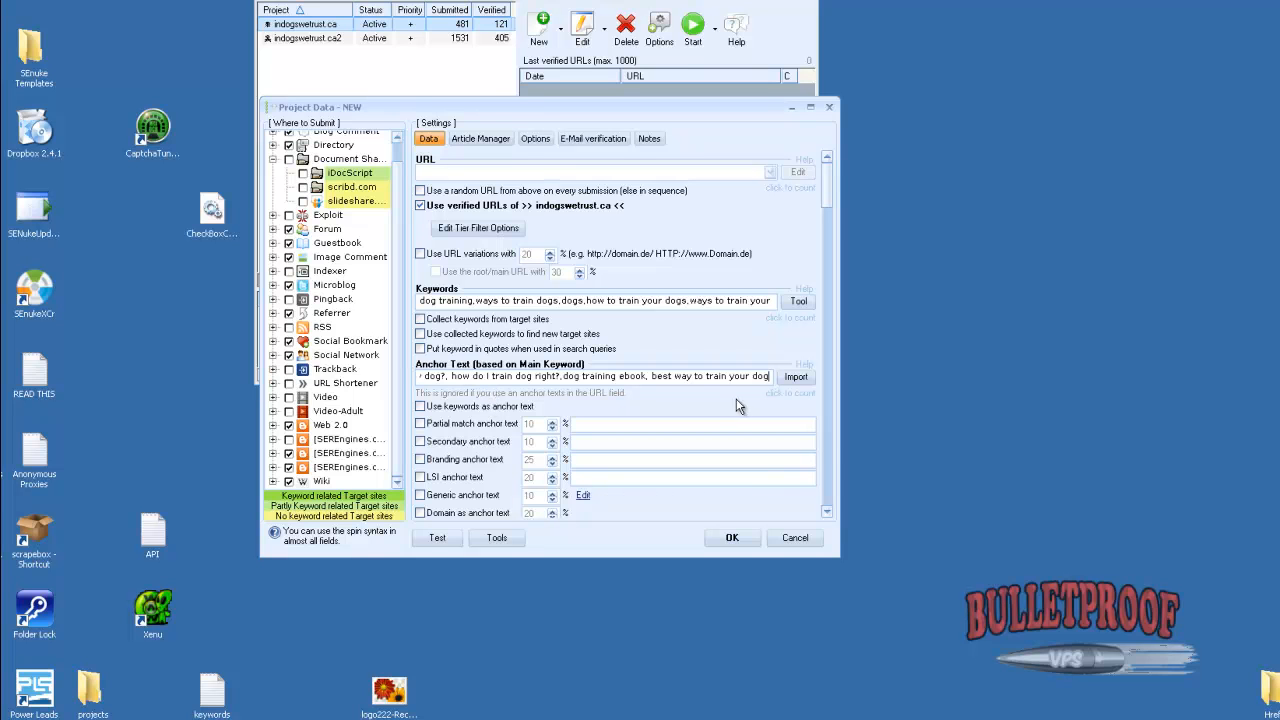
Copy the full anchor text phrase list into the project's Blog Tagline field
drag(145, 360, 270, 377)
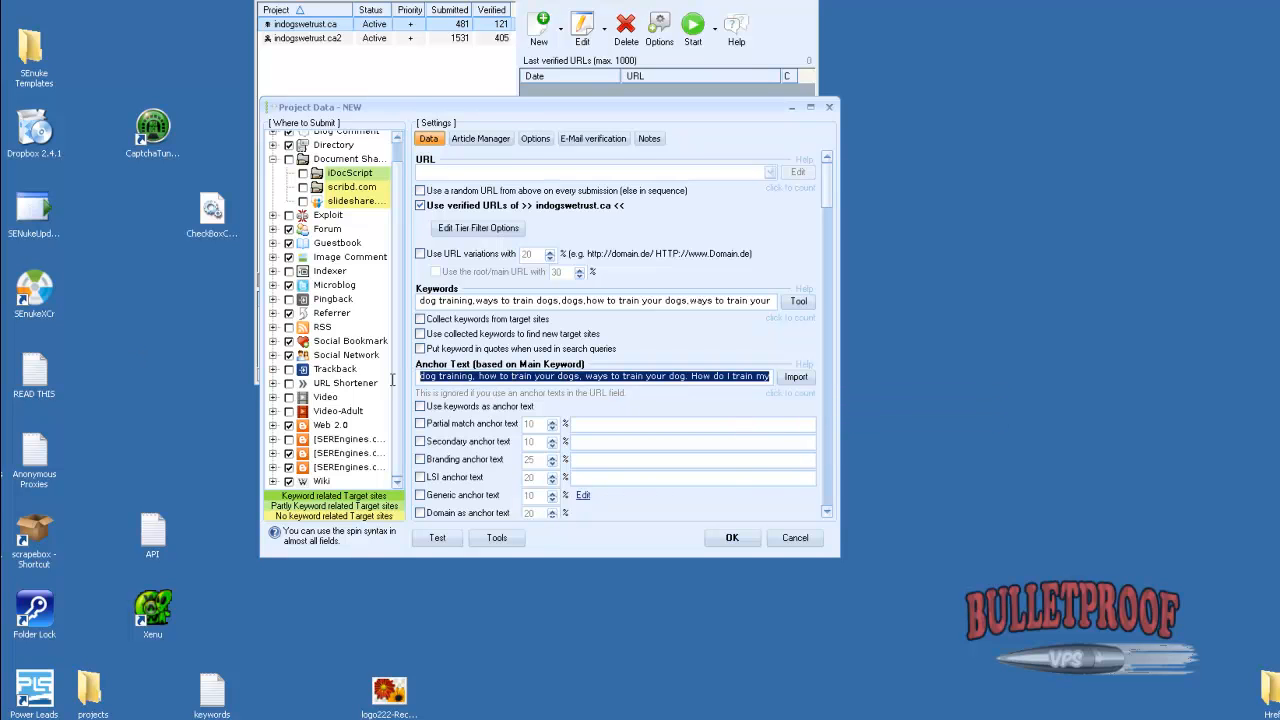
click(436, 379)
key(ctrl+a)
drag(825, 179, 820, 483)
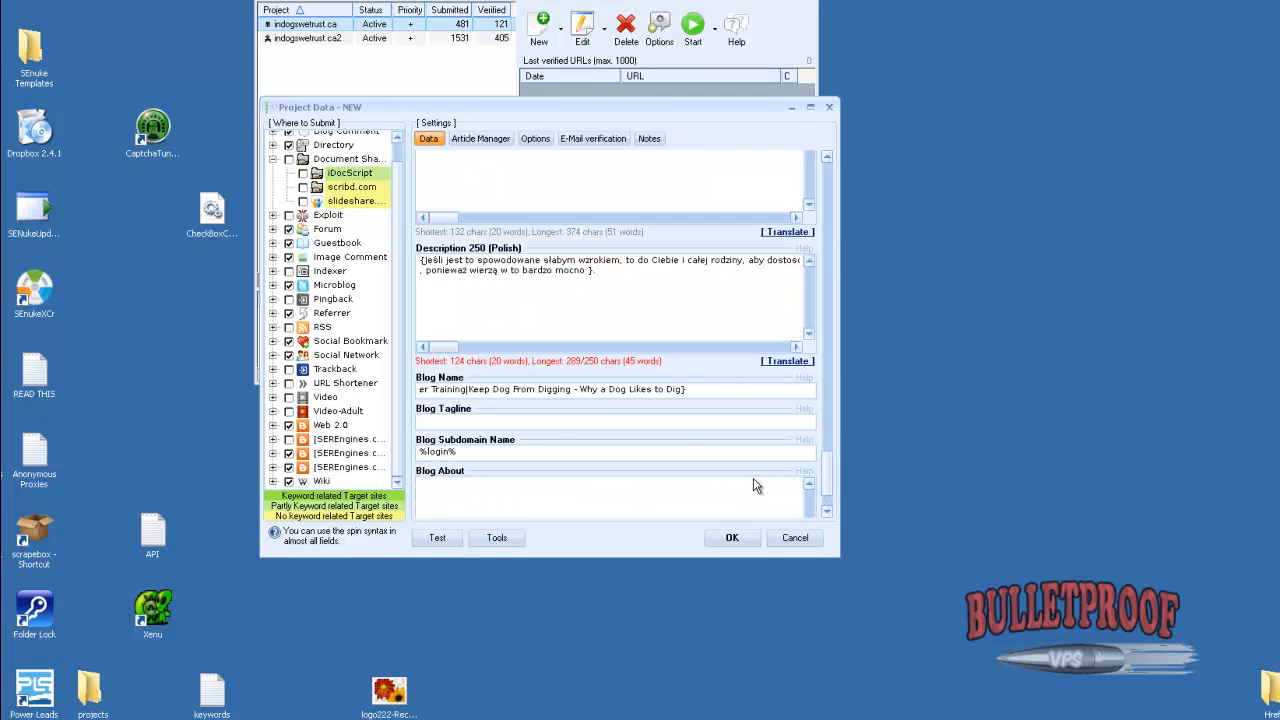
drag(441, 421, 193, 428)
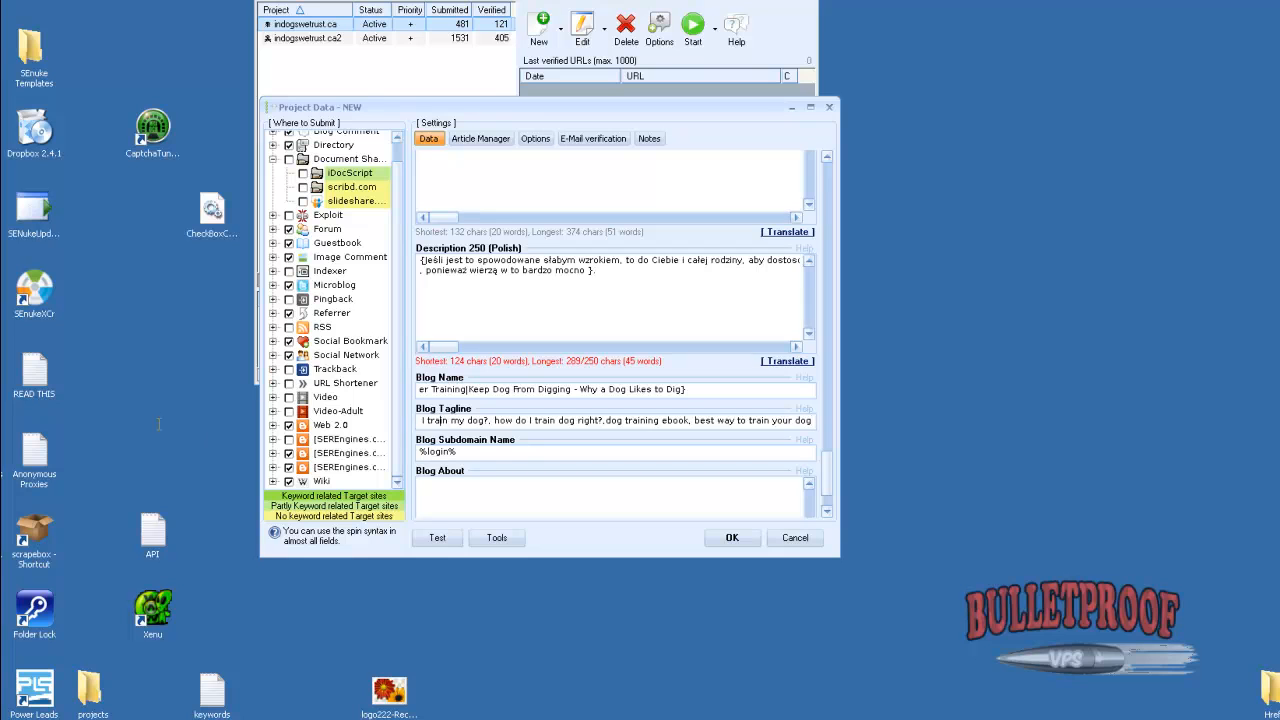
click(434, 421)
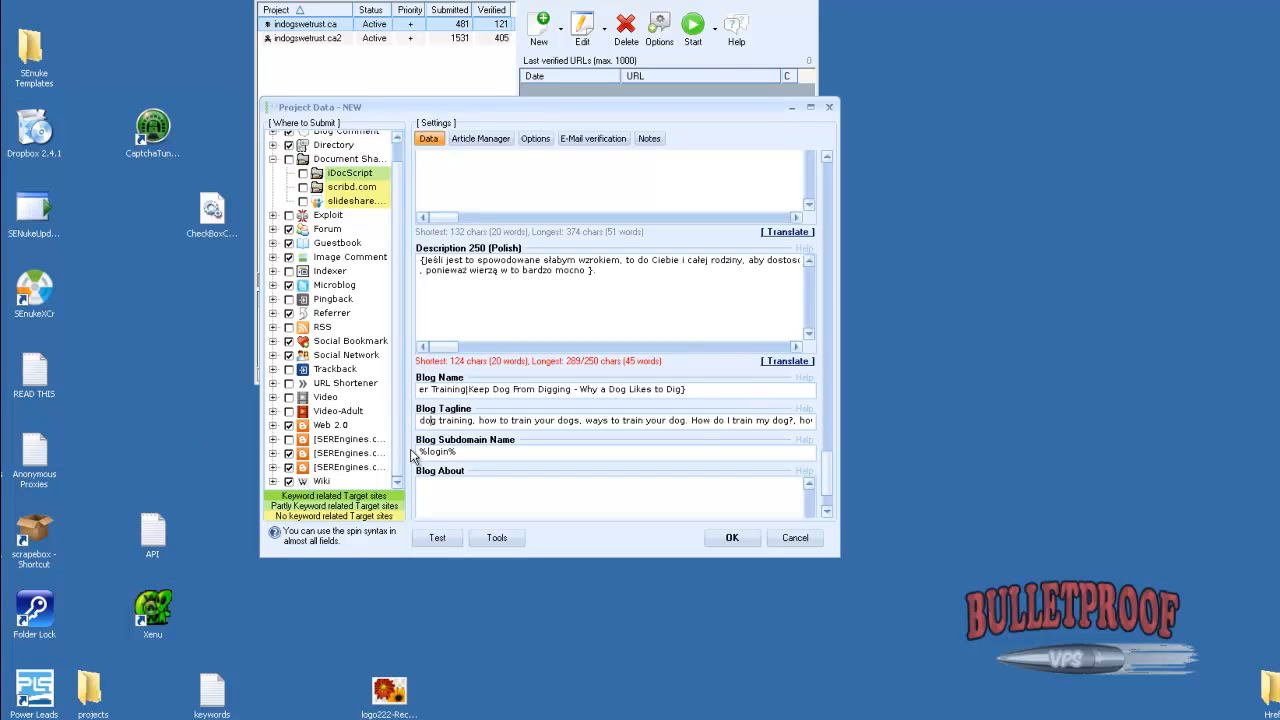
Convert the Blog Tagline phrases into spin syntax, enclosing the whole list in braces and separating the phrases with pipes
text({)
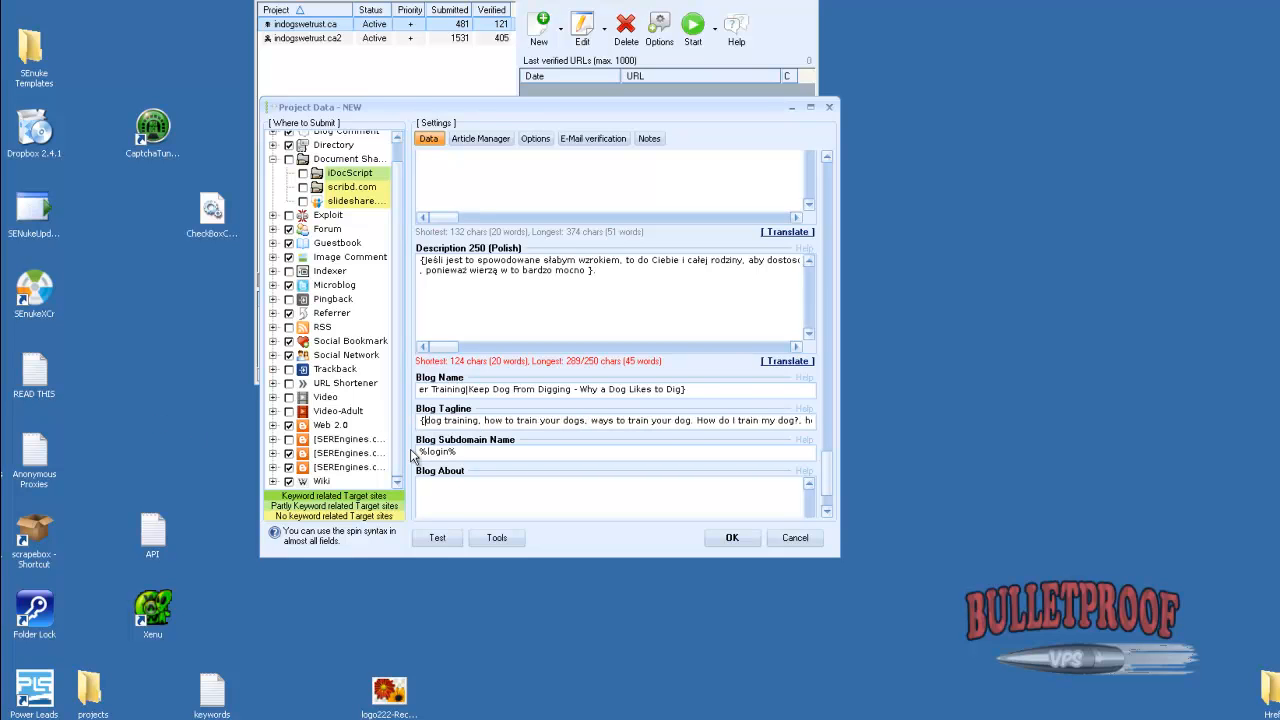
key(BackSpace)
key(BackSpace)
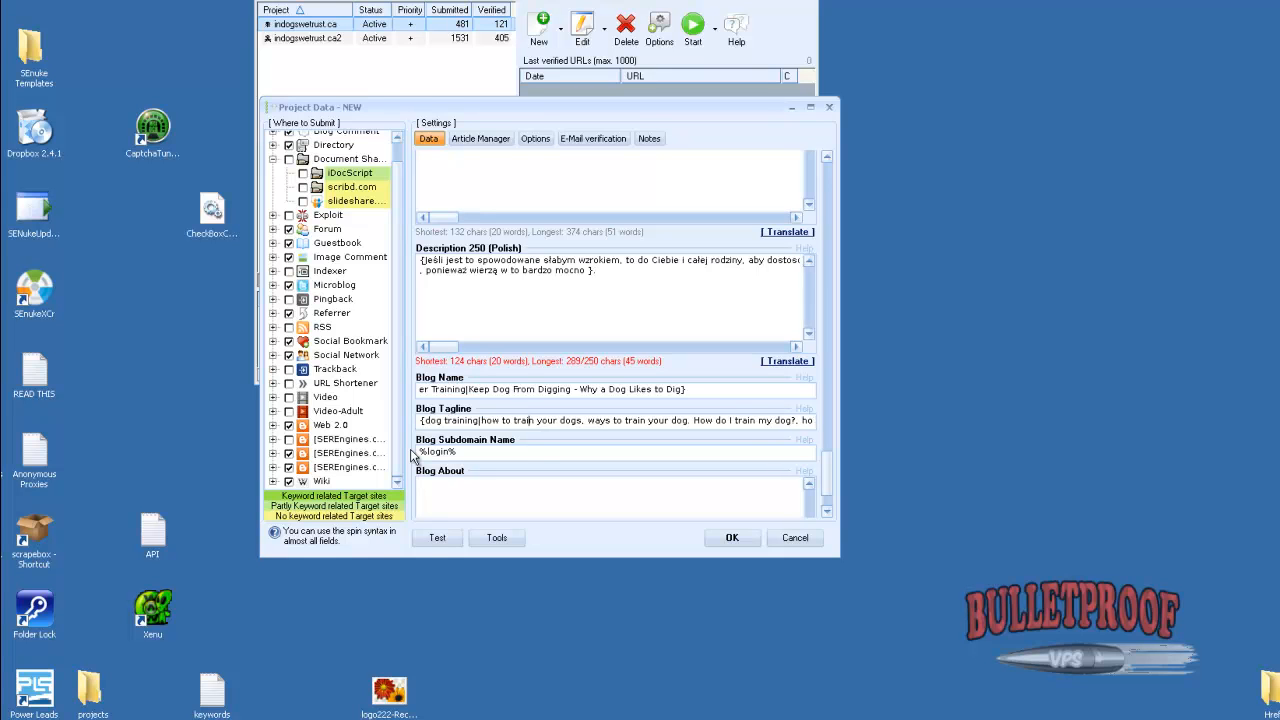
key(BackSpace)
key(BackSpace)
text(|)
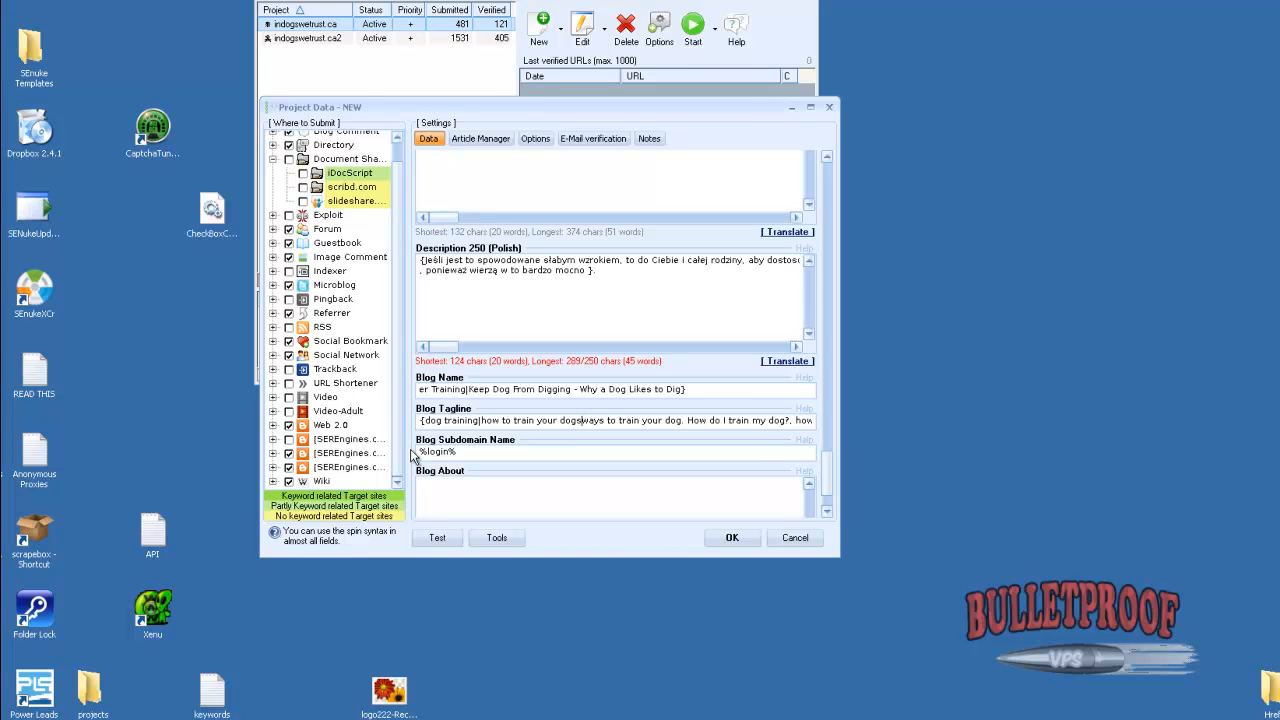
text(|)
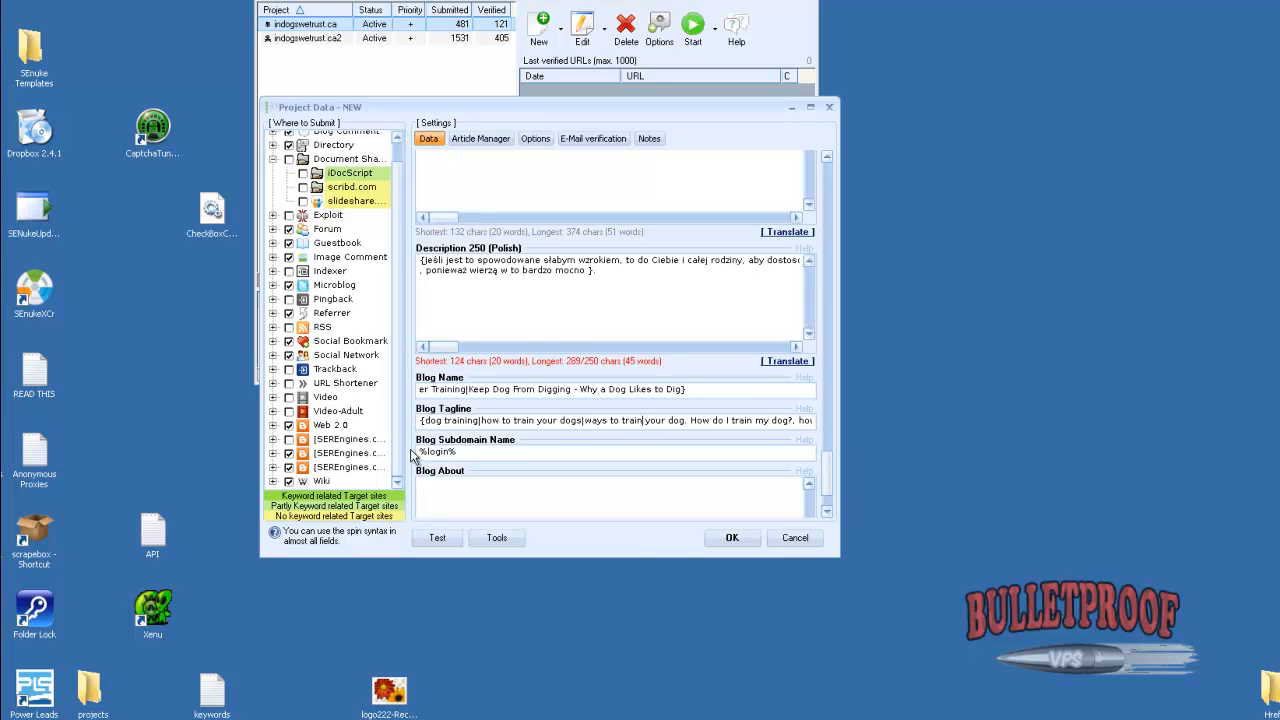
key(BackSpace)
key(BackSpace)
text(|)
key(ctrl+Right)
key(ctrl+Right)
key(BackSpace)
key(BackSpace)
key(BackSpace)
text(?|)
key(ctrl+Right)
key(ctrl+Right)
key(ctrl+Right)
key(ctrl+Right)
key(ctrl+Right)
key(Right)
key(Right)
key(Right)
key(BackSpace)
text(|)
key(Right)
key(Right)
key(Right)
key(Right)
key(Right)
key(Right)
key(Right)
key(Right)
key(Right)
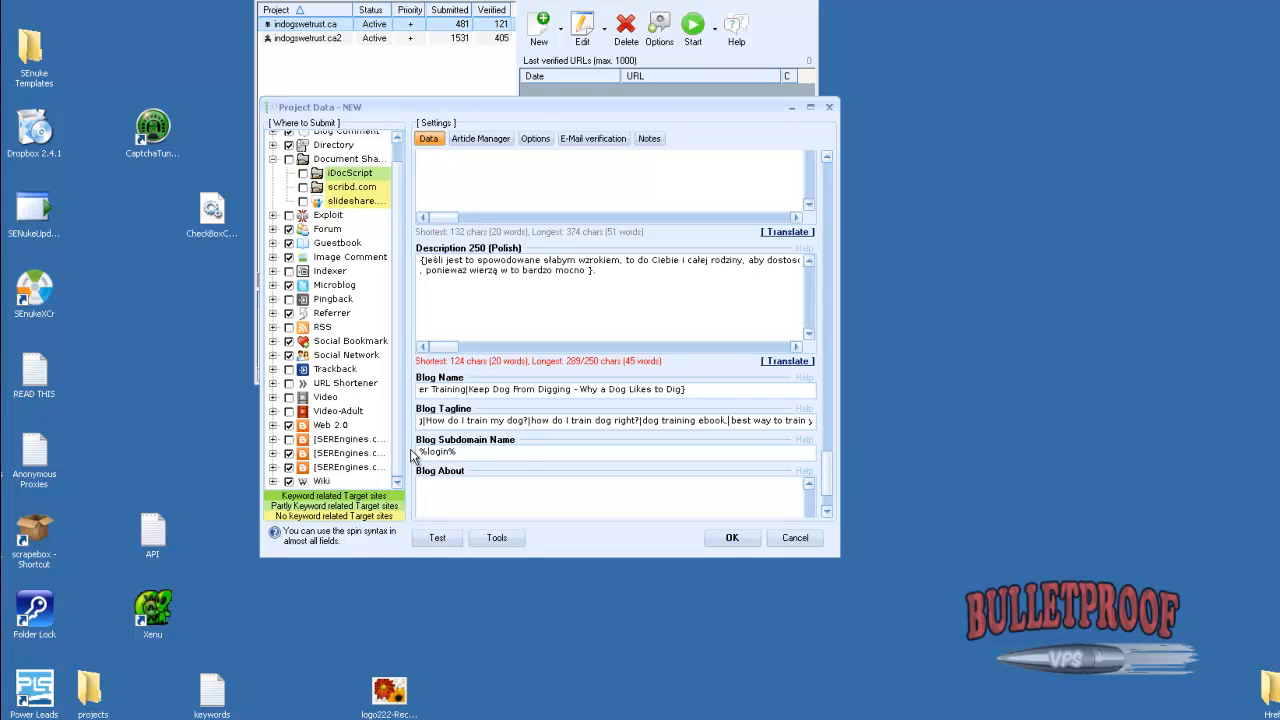
key(BackSpace)
key(BackSpace)
text(|)
key(End)
text(})
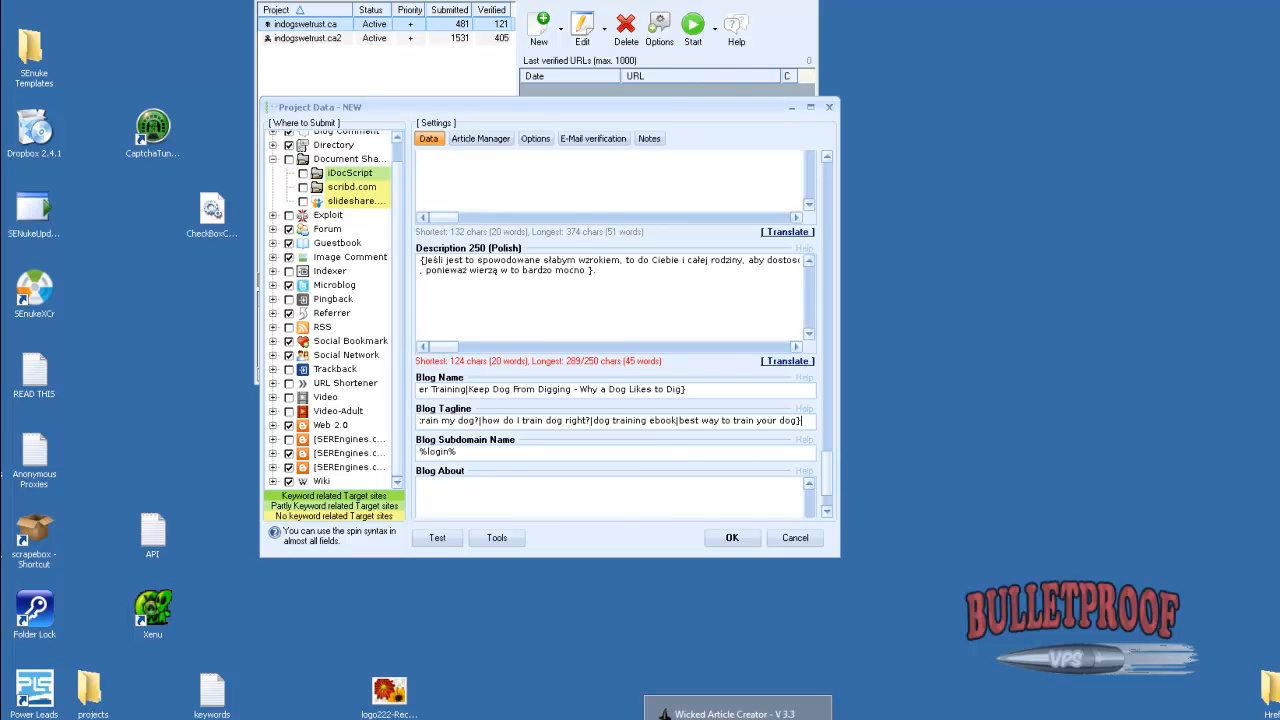
Generate a spun About Me text in Wicked Article Creator and paste it into the GSA project's Blog About field
click(738, 715)
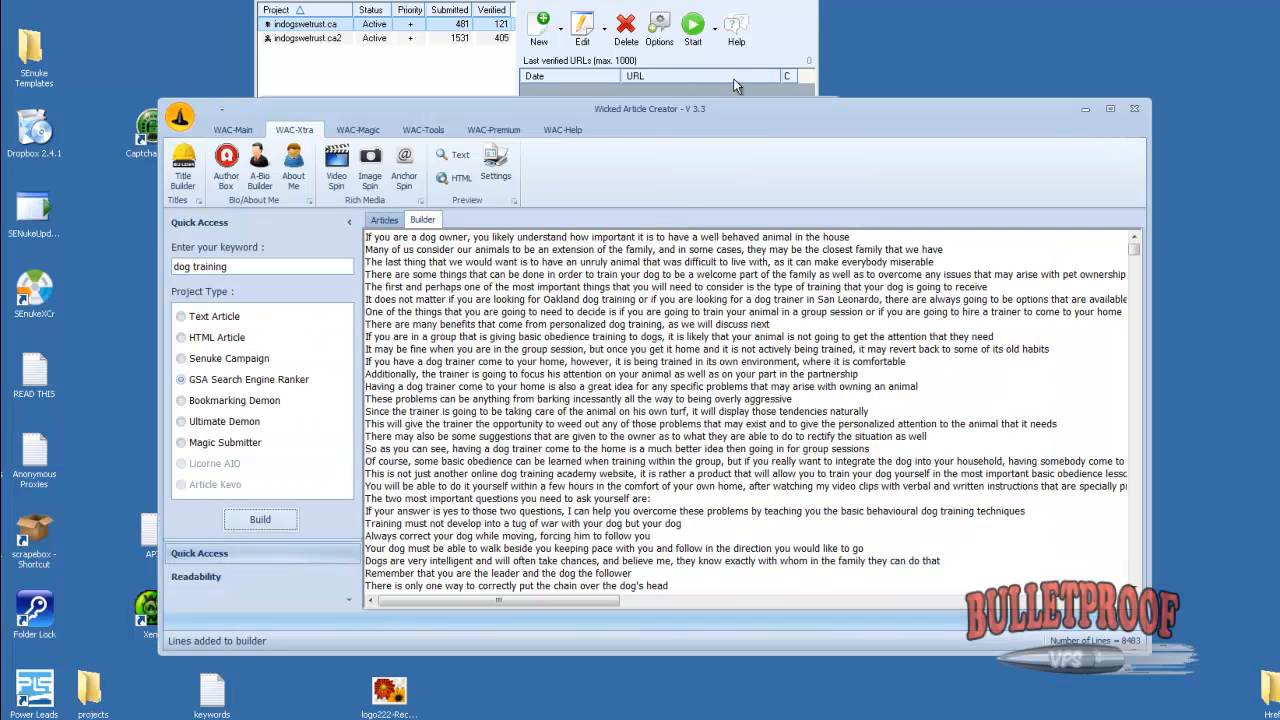
click(290, 165)
click(826, 344)
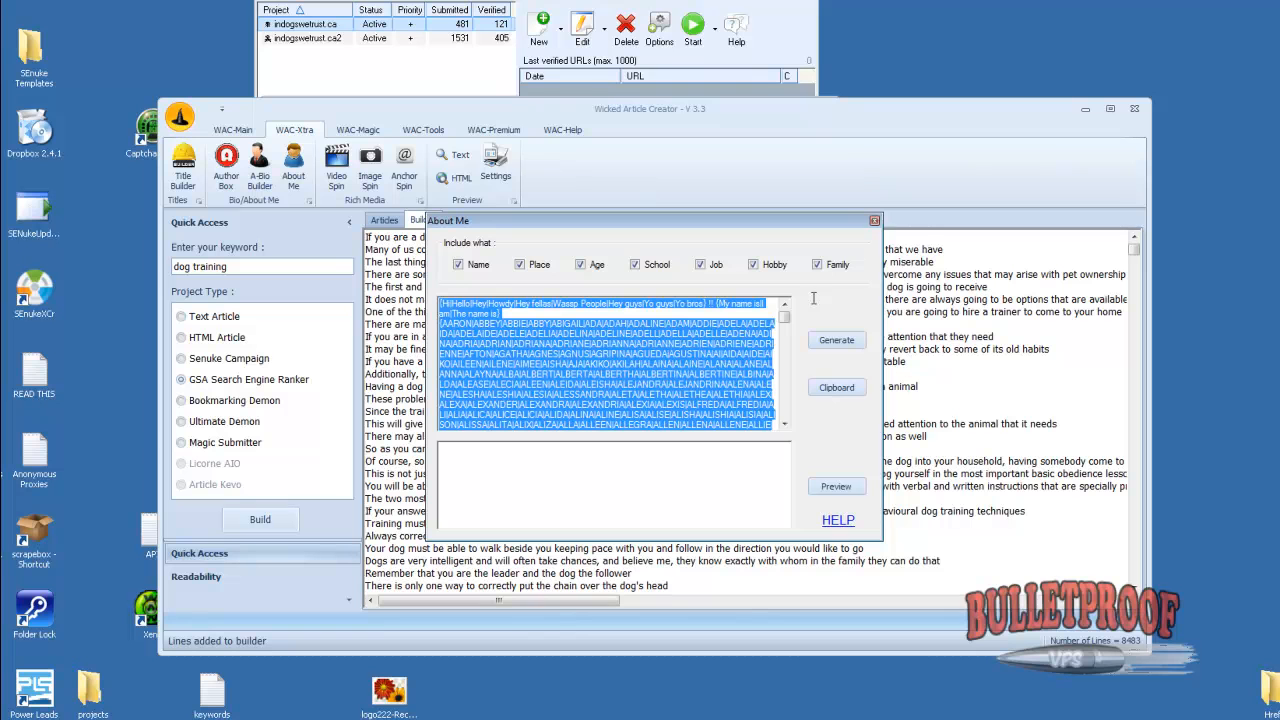
click(874, 220)
click(1085, 109)
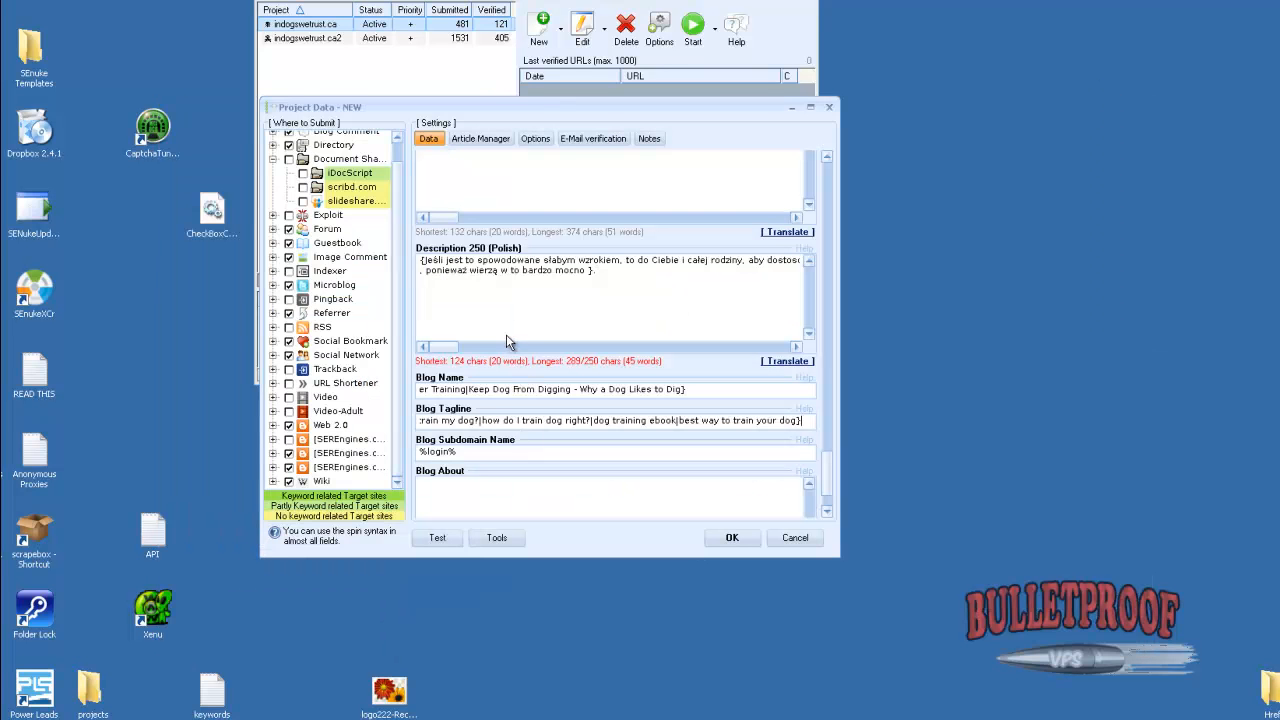
click(484, 500)
key(ctrl+v)
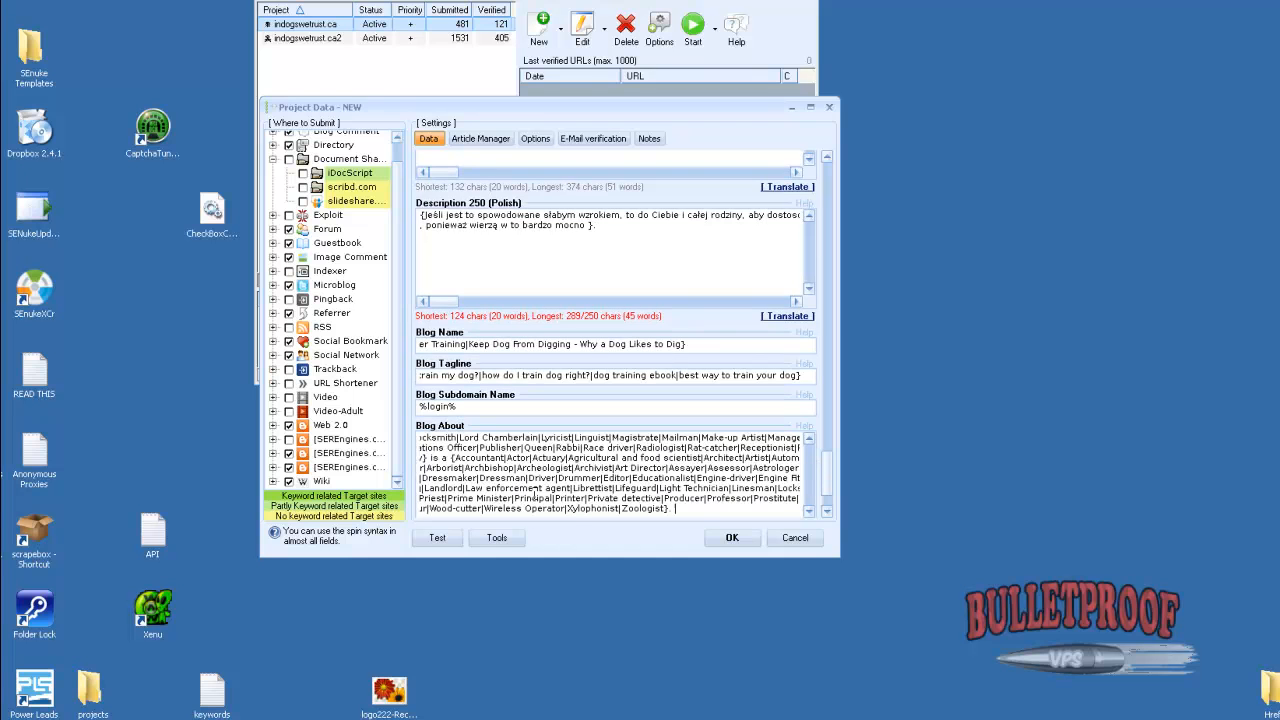
Open the existing dog training article in the project's Article Manager for editing
click(488, 140)
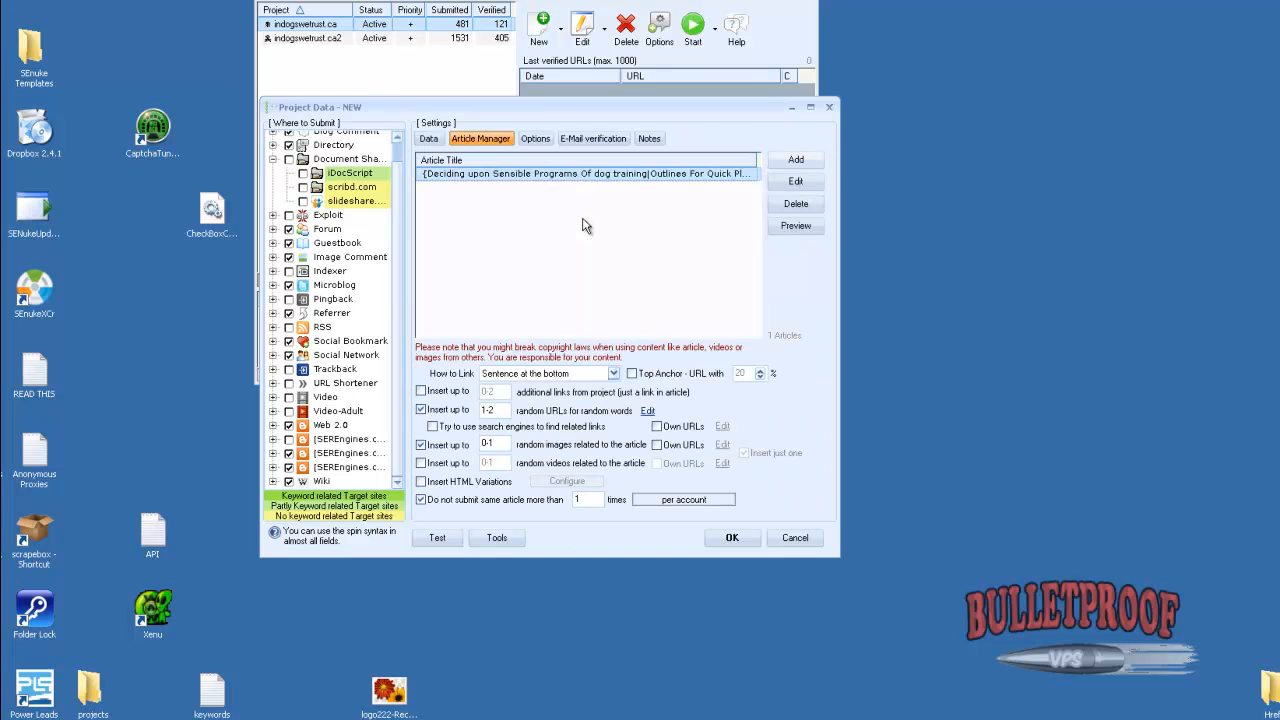
click(498, 172)
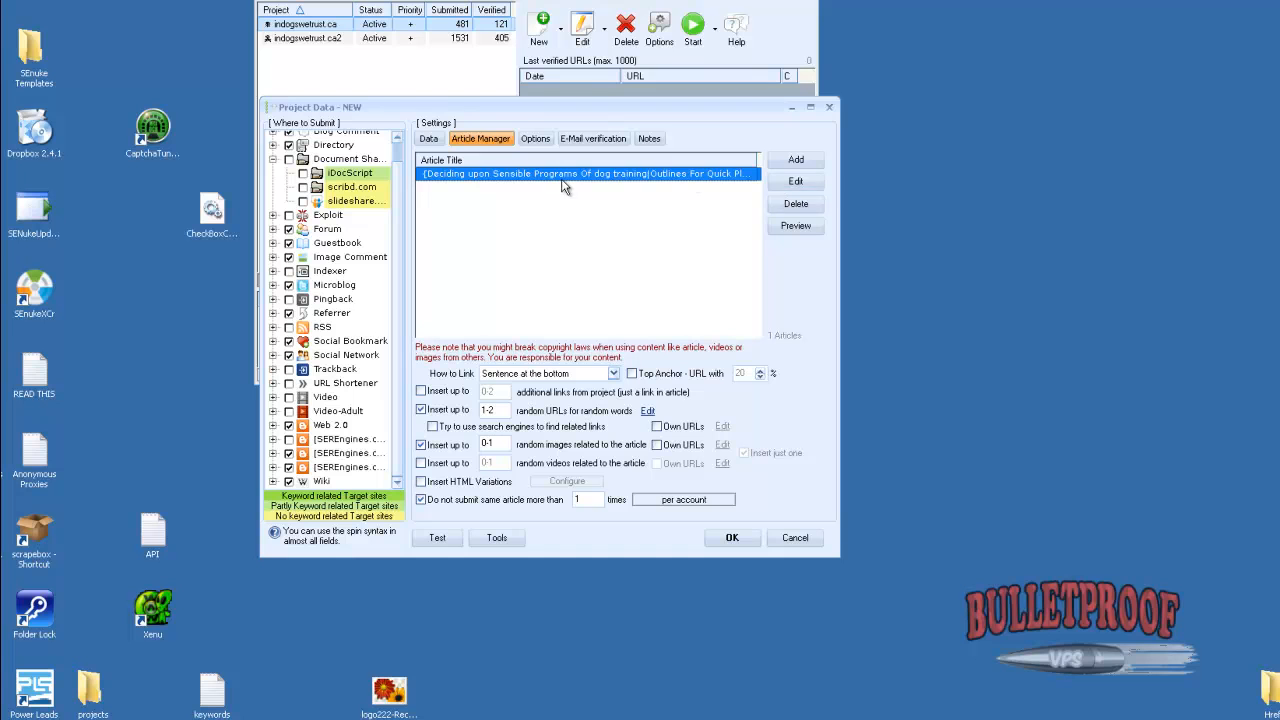
click(805, 183)
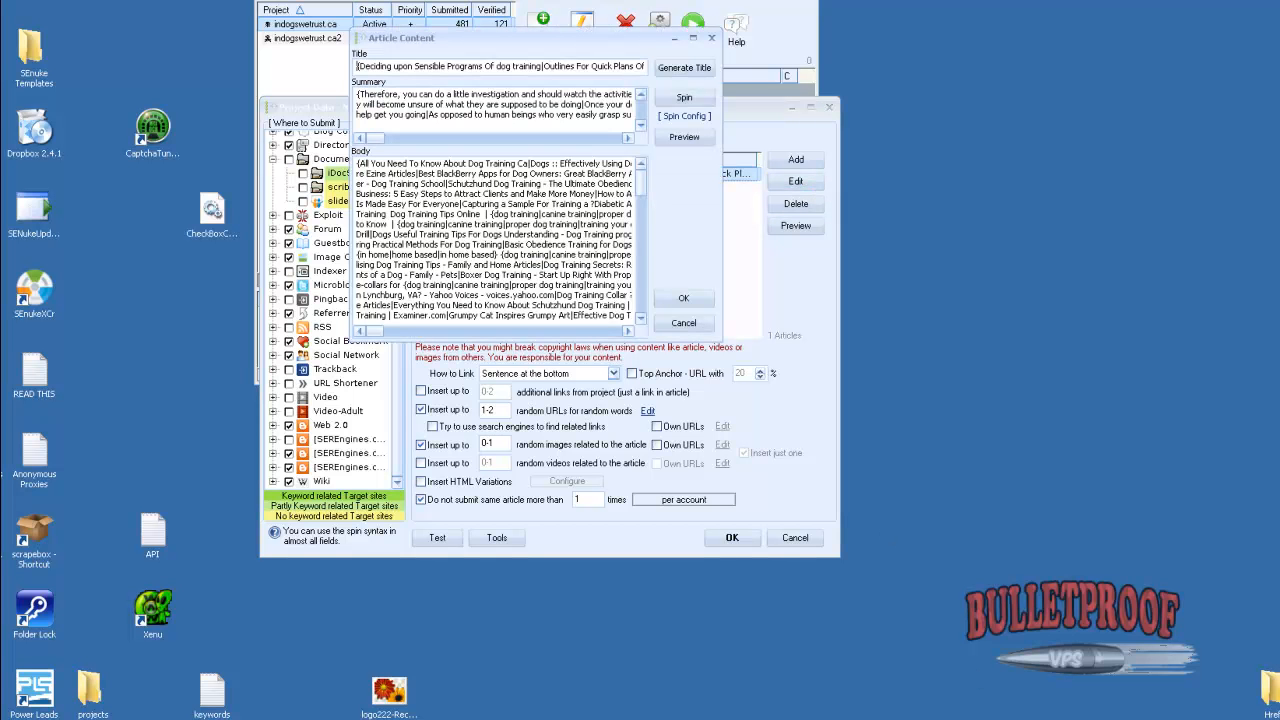
Build 1000 scraped titles for "dog training" in Wicked Article Creator's Title Builder and spin them together
click(738, 716)
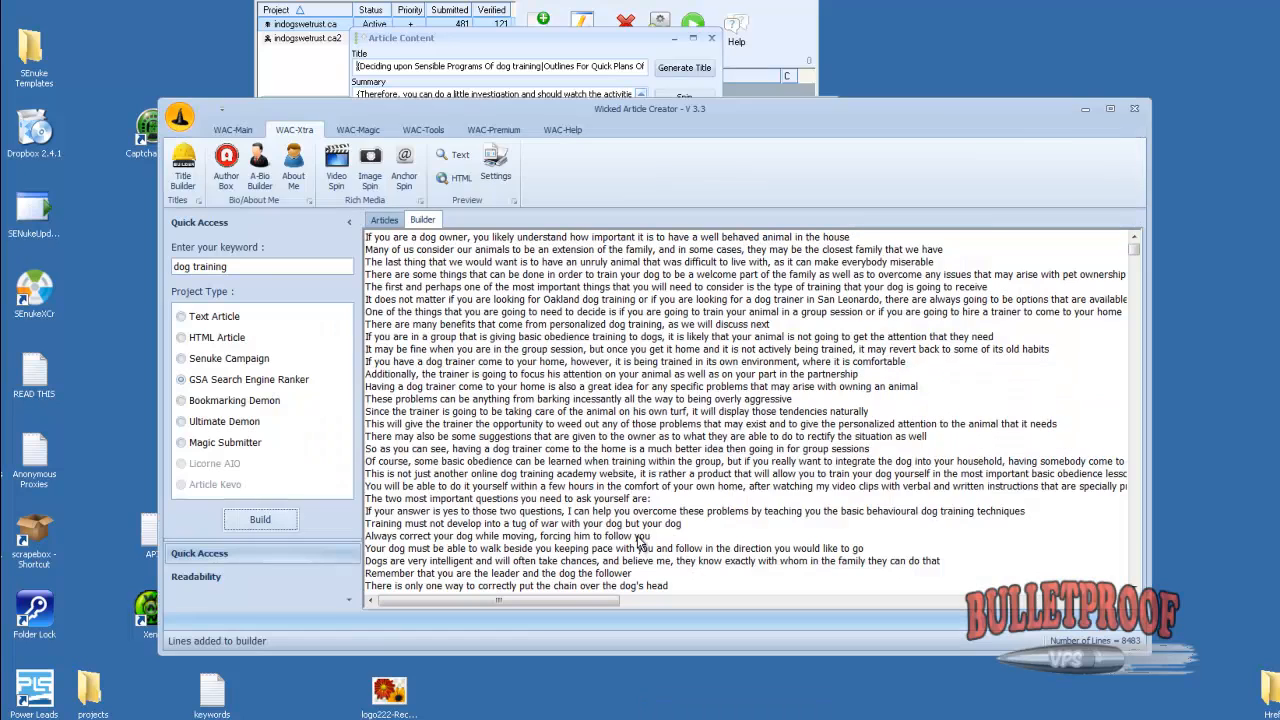
click(183, 165)
click(341, 227)
text(do)
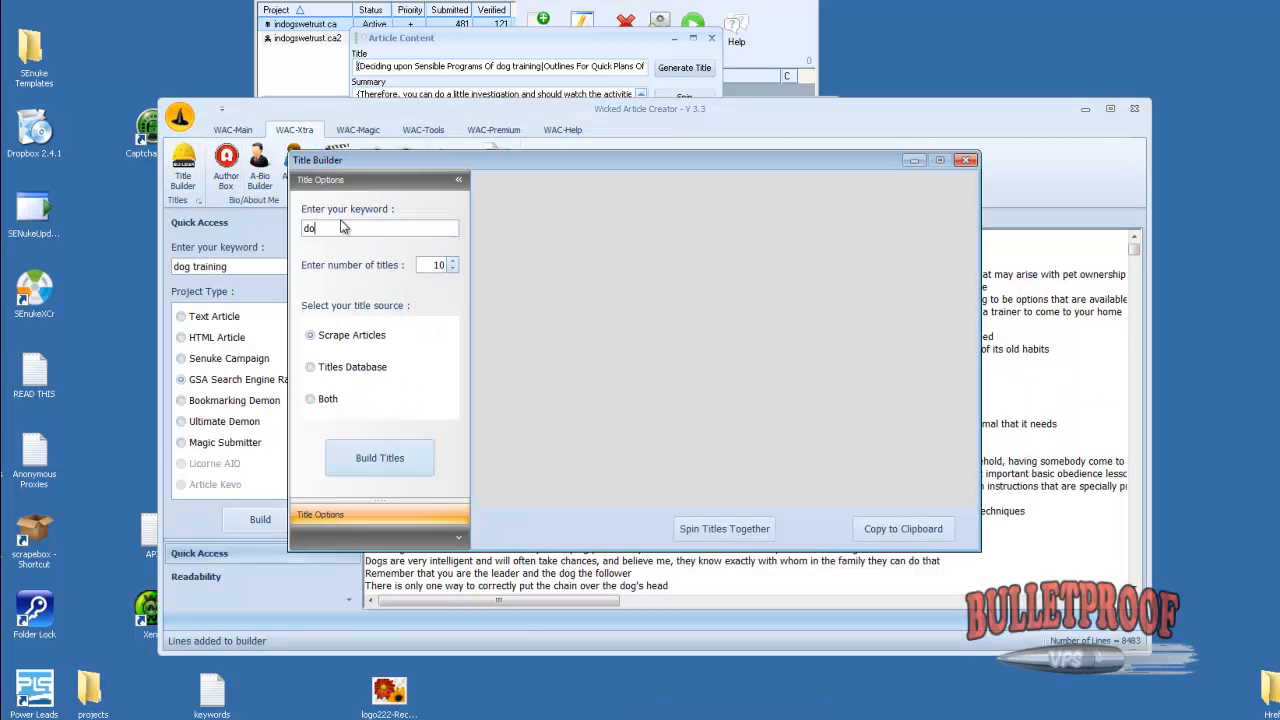
text(g training)
key(Tab)
text(1000)
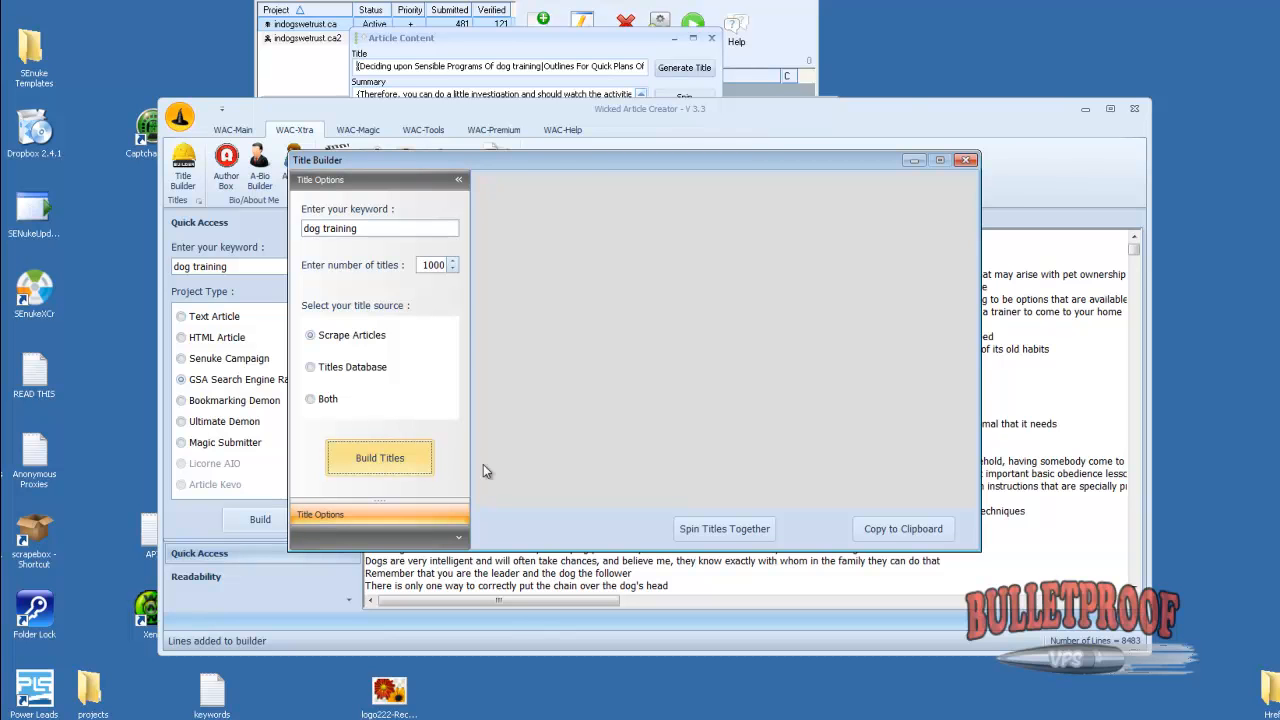
click(715, 532)
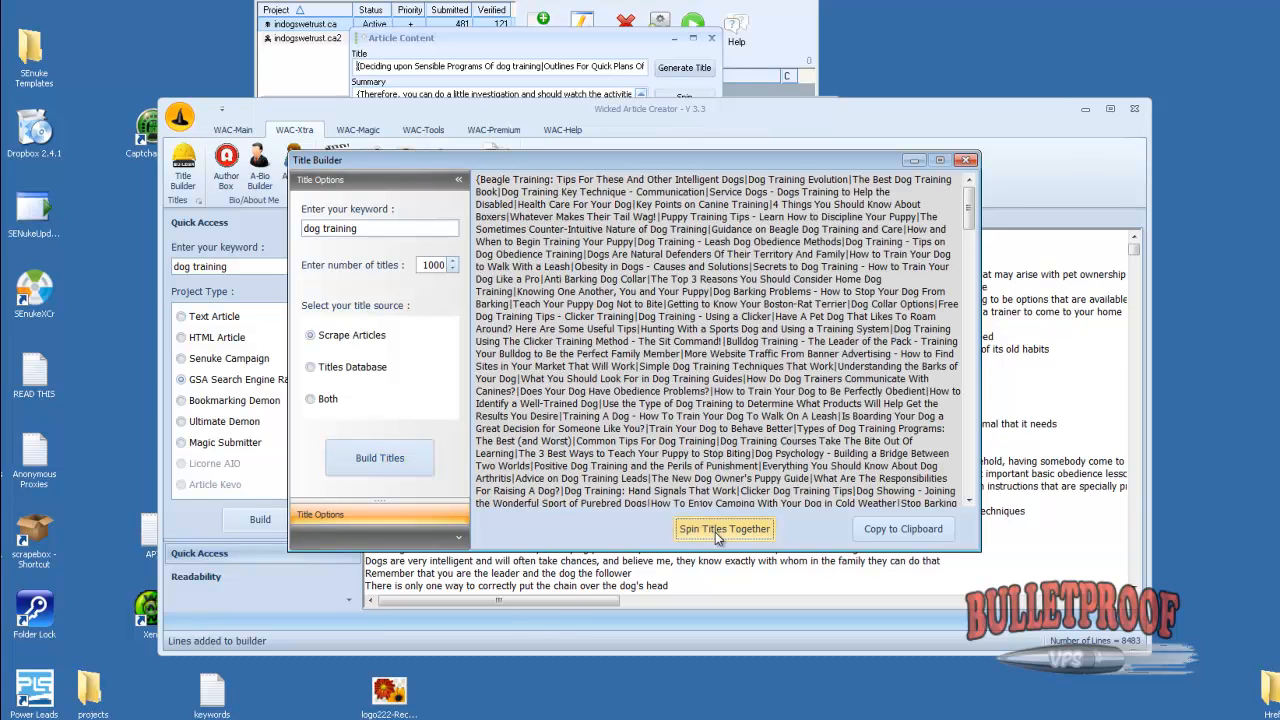
Clear the spun titles, rebuild the dog training title list, spin it together, and copy the whole set
key(ctrl+a)
key(Delete)
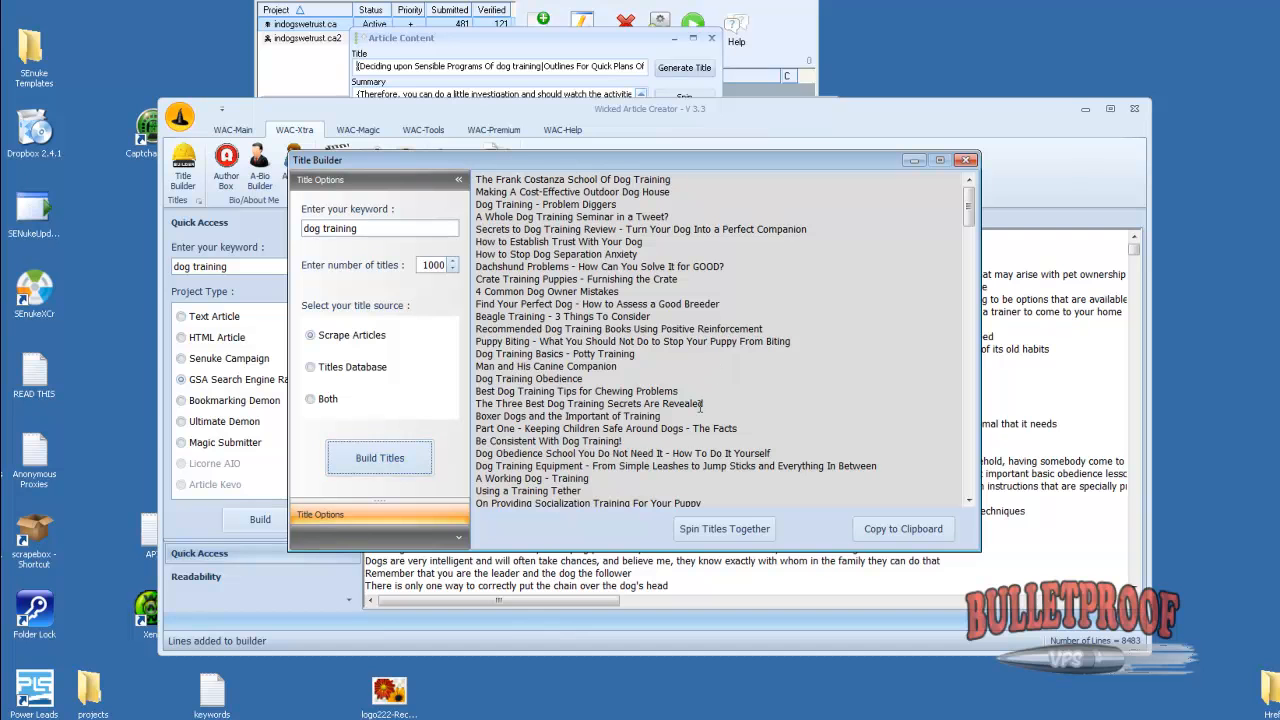
click(705, 526)
key(ctrl+a)
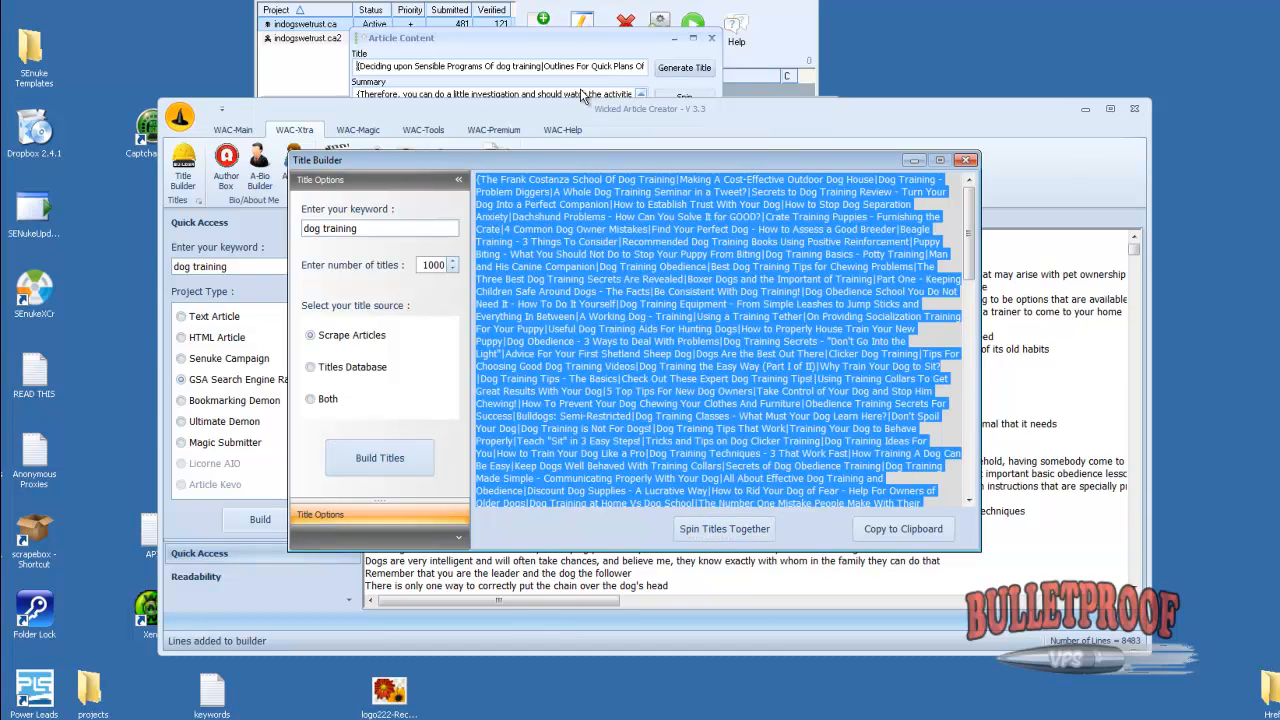
Replace the GSA article's Title with the copied spun title set and save the article
click(573, 37)
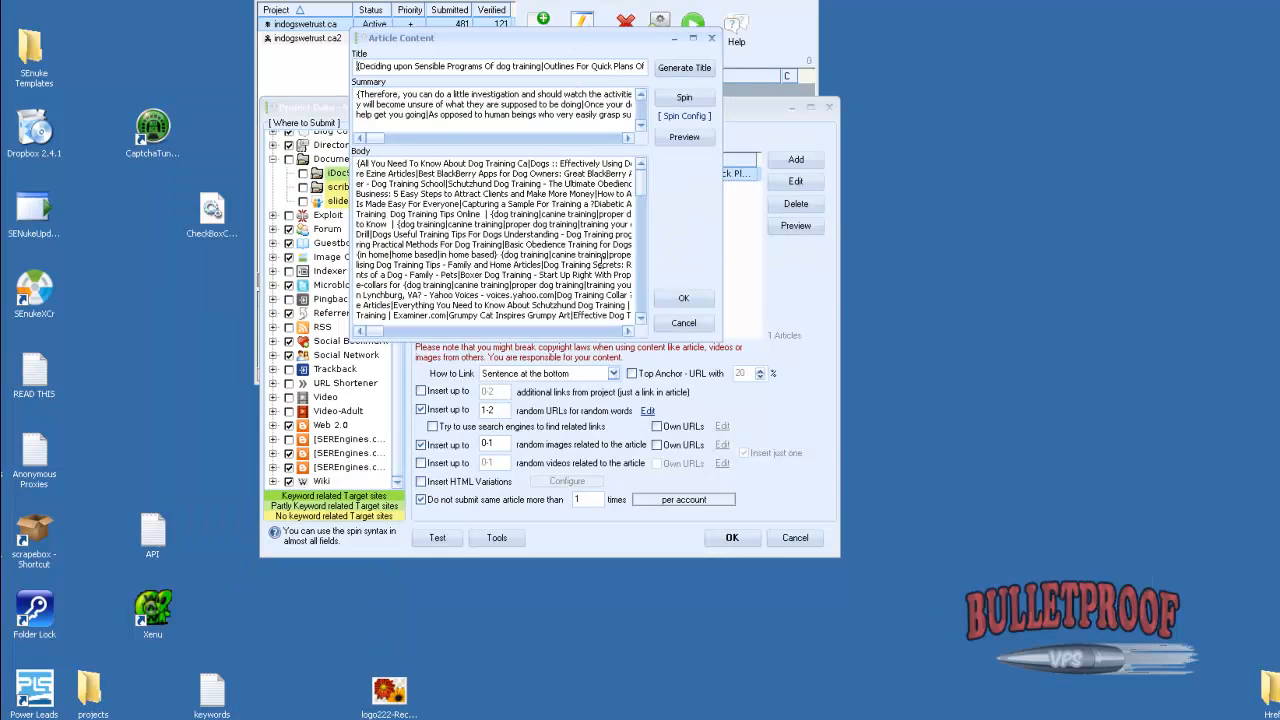
click(683, 298)
click(786, 184)
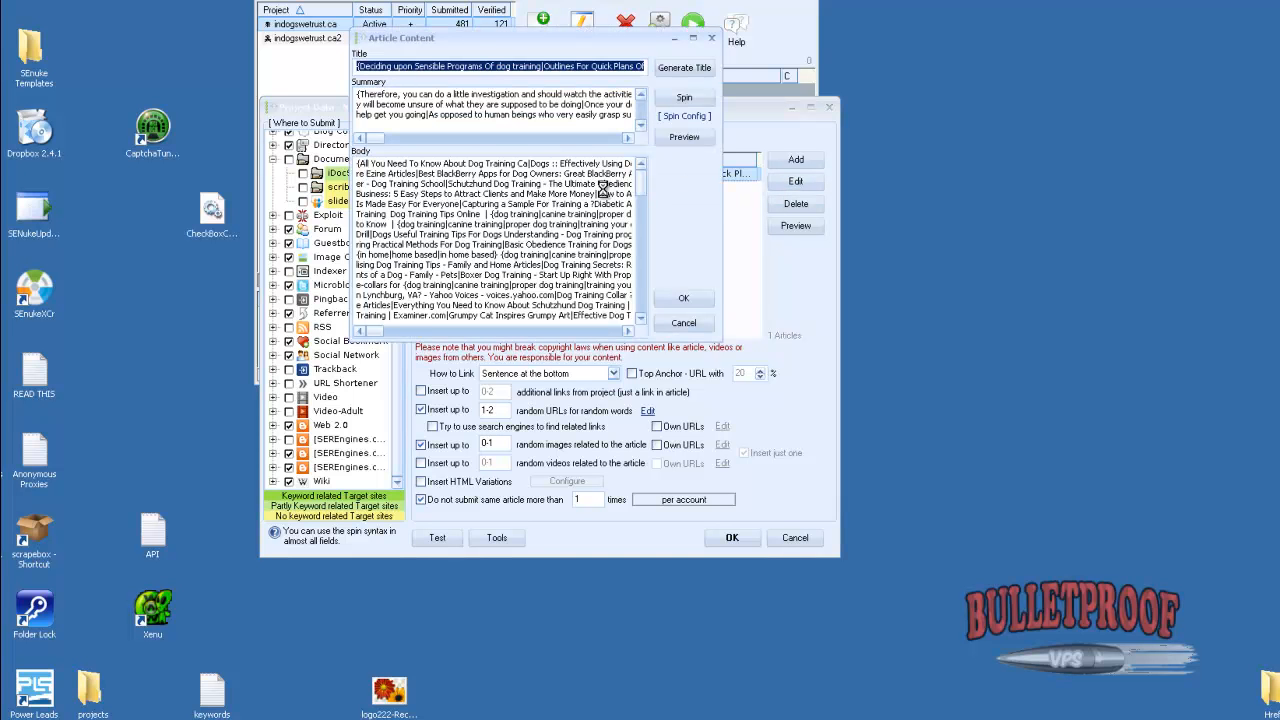
key(End)
click(684, 299)
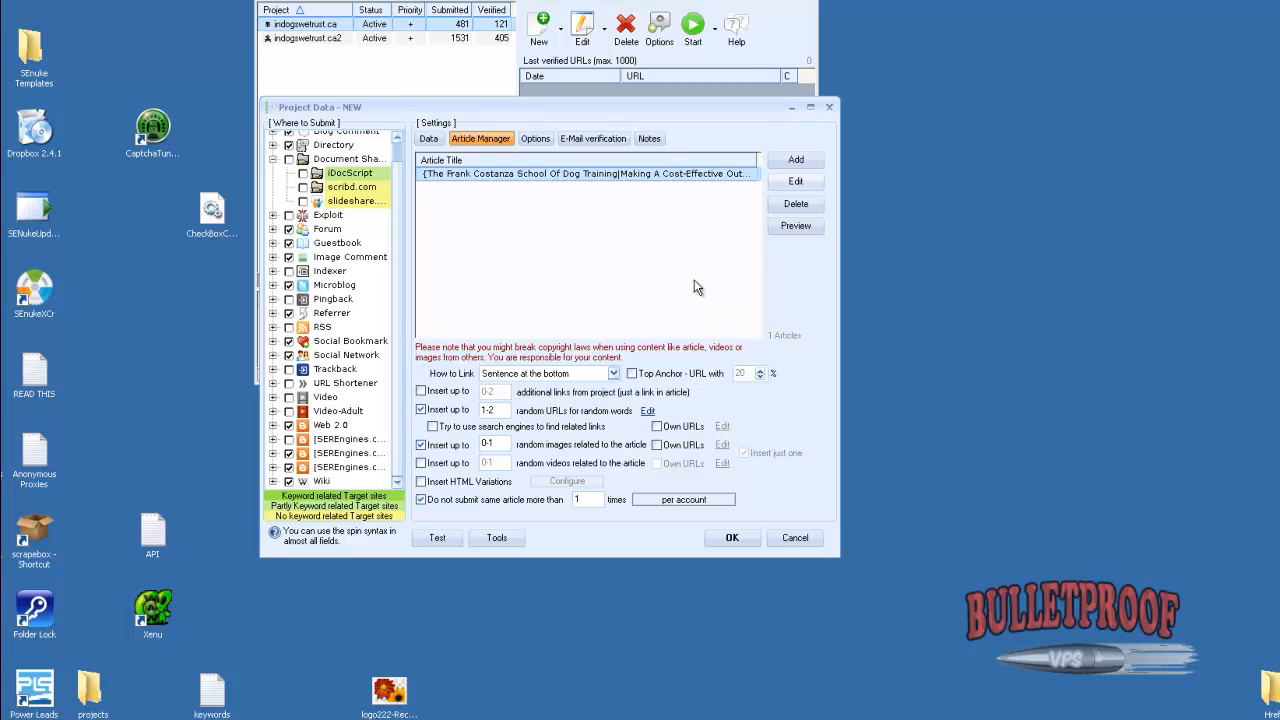
Start adding articles from Article Builder, with combining of 5 articles to one enabled and the number of articles set to 10
click(794, 162)
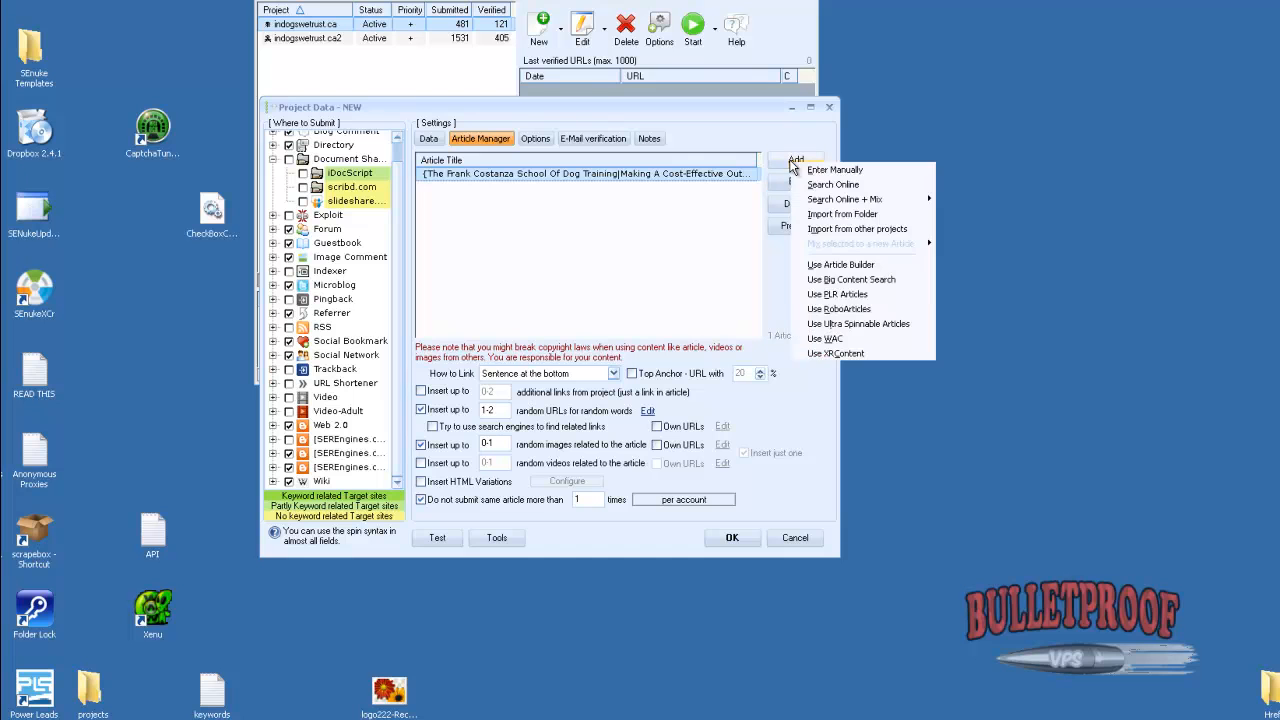
click(854, 265)
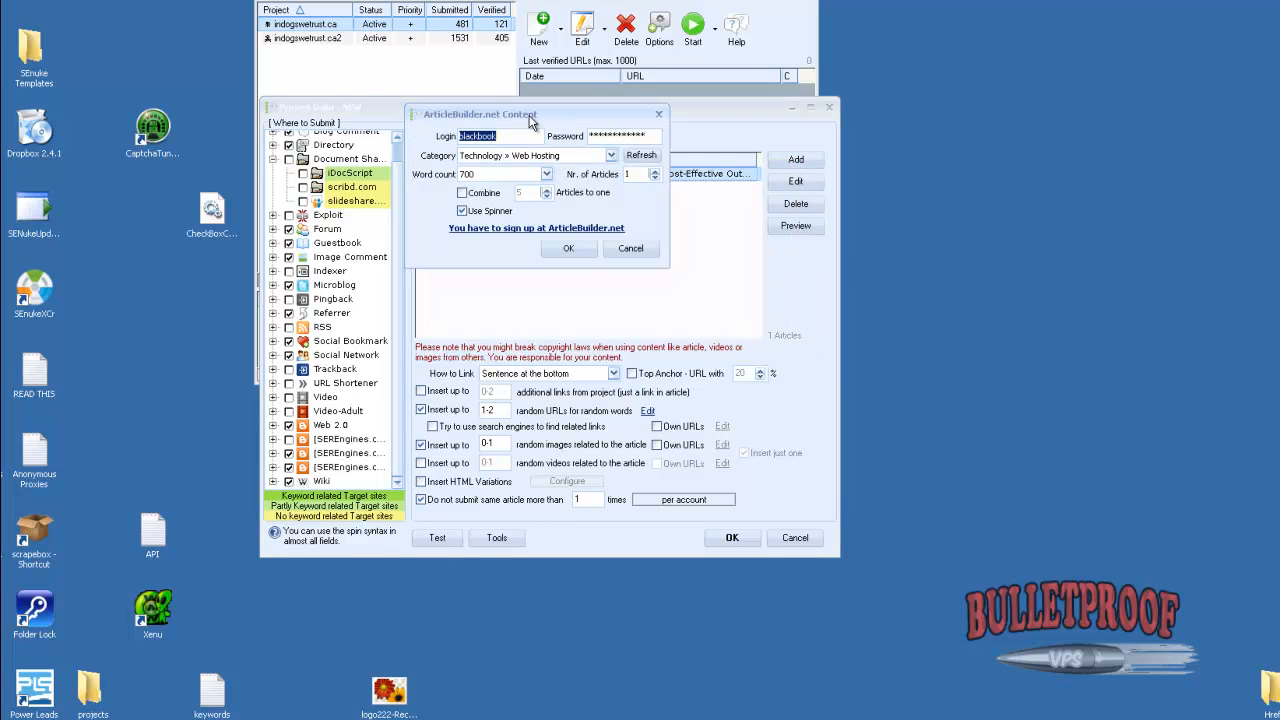
drag(535, 117, 806, 233)
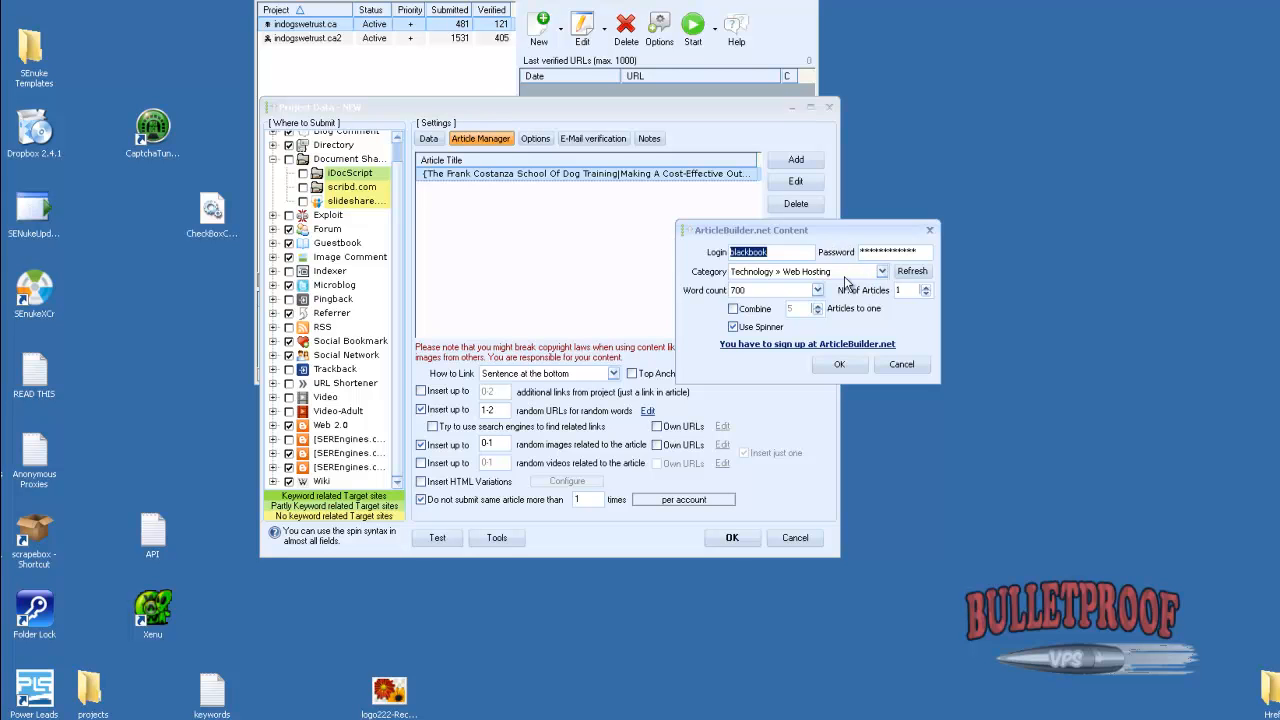
click(734, 309)
double_click(902, 291)
text(10)
double_click(903, 290)
Choose the "Home And Family > Dog Training" category and start fetching the Article Builder articles
click(883, 272)
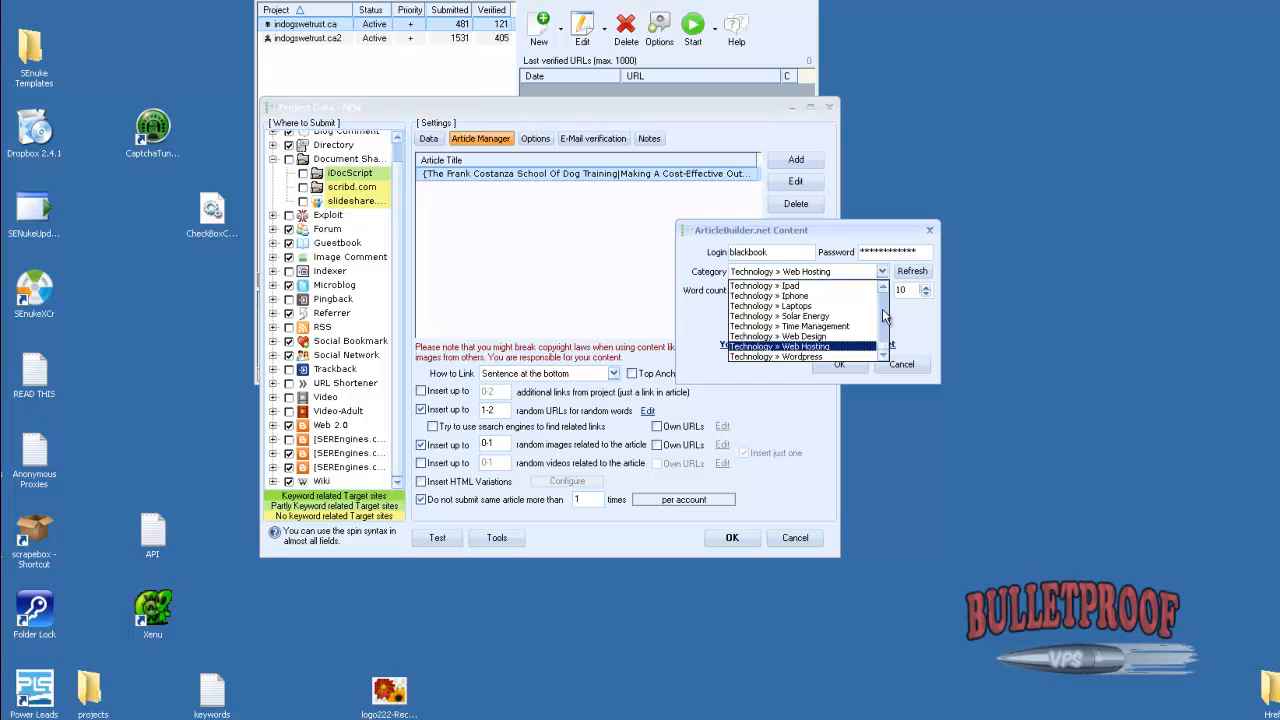
mouse_move(886, 352)
mouse_down()
mouse_move(886, 291)
mouse_move(875, 340)
mouse_up()
scroll(887, 305, up, 5)
click(883, 288)
click(884, 288)
click(884, 288)
click(884, 288)
click(884, 288)
click(884, 288)
click(884, 288)
click(800, 296)
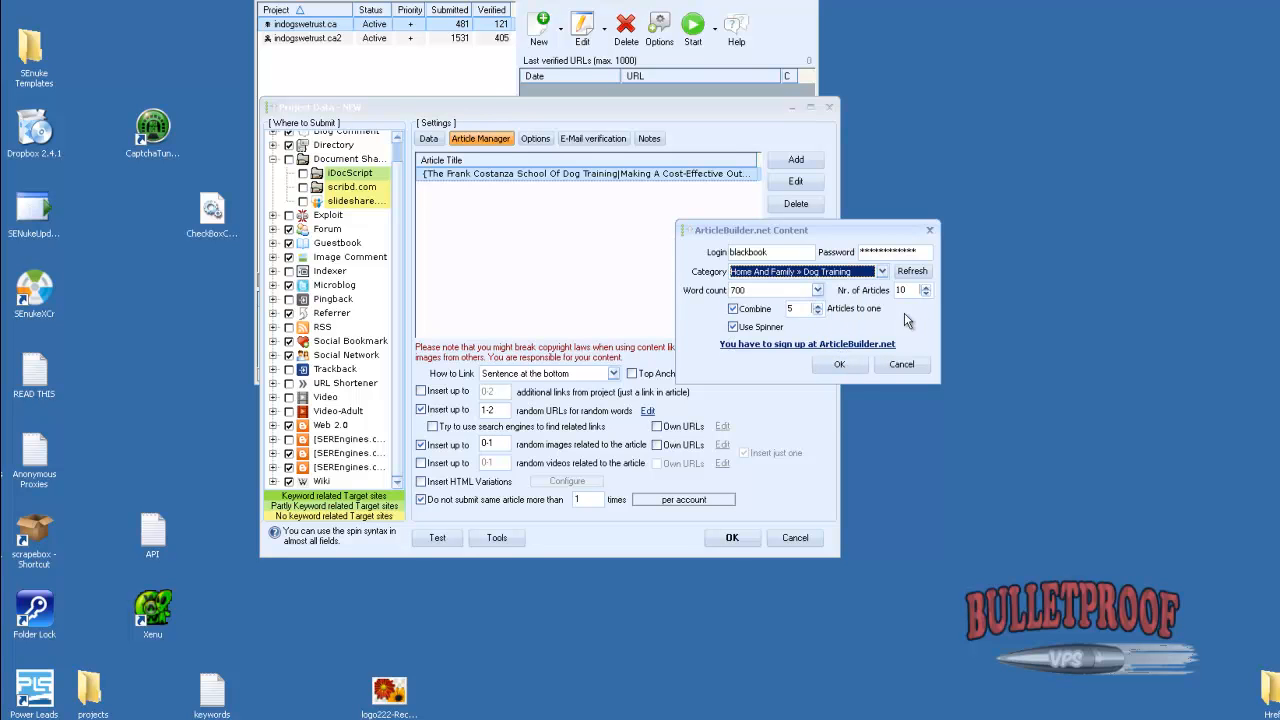
click(839, 366)
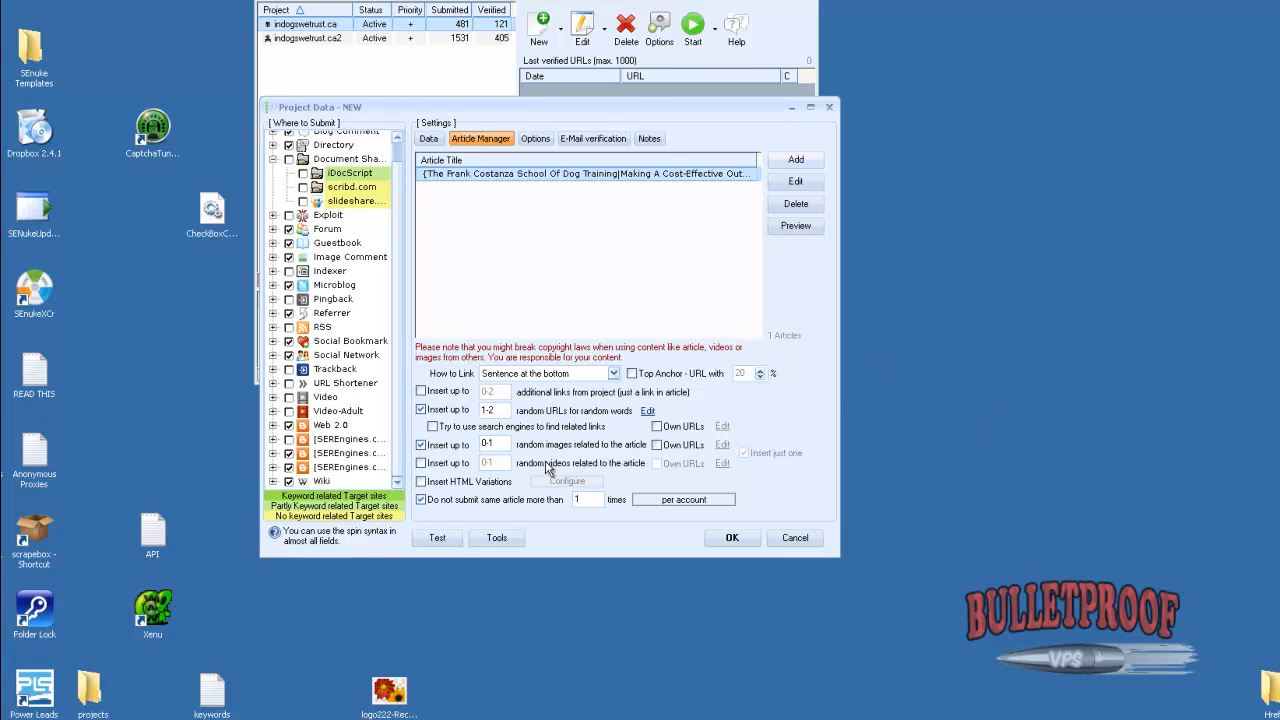
Disable the limit on submitting the same article and enable trying search engines to find related links
click(421, 498)
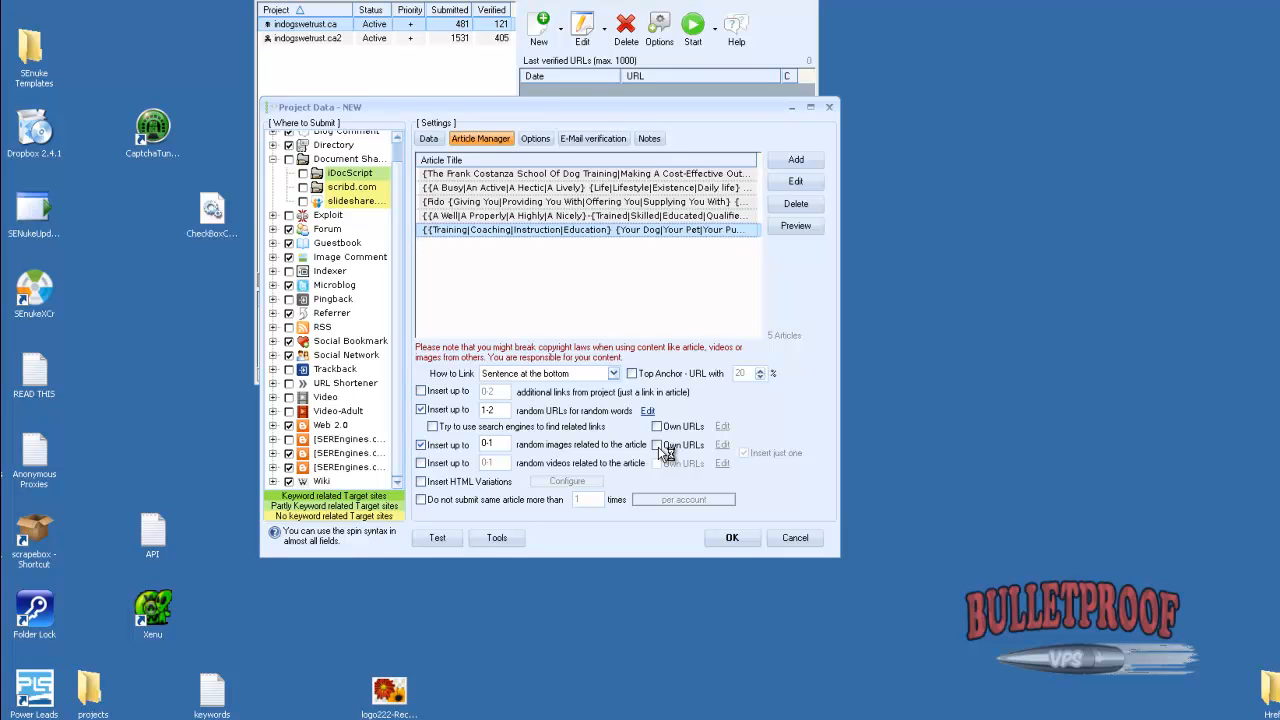
click(432, 426)
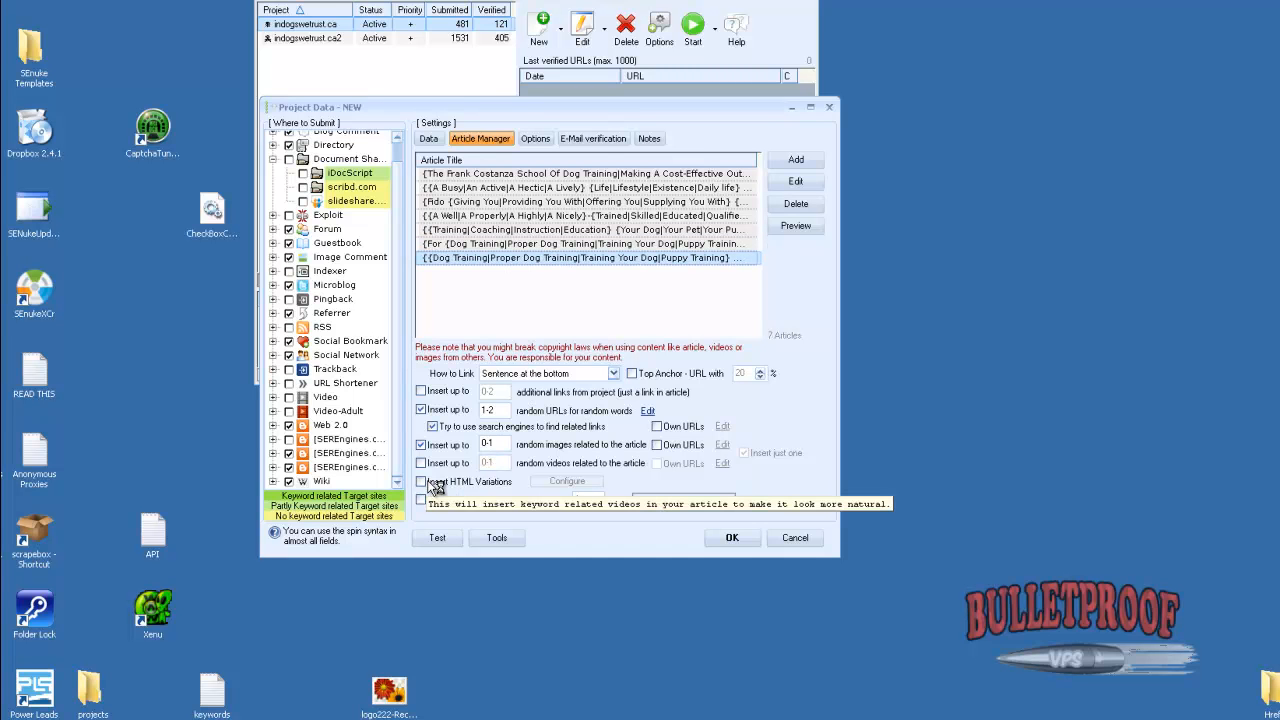
Import the email accounts from the clipboard for verification and delete the original discardmail entry
click(589, 140)
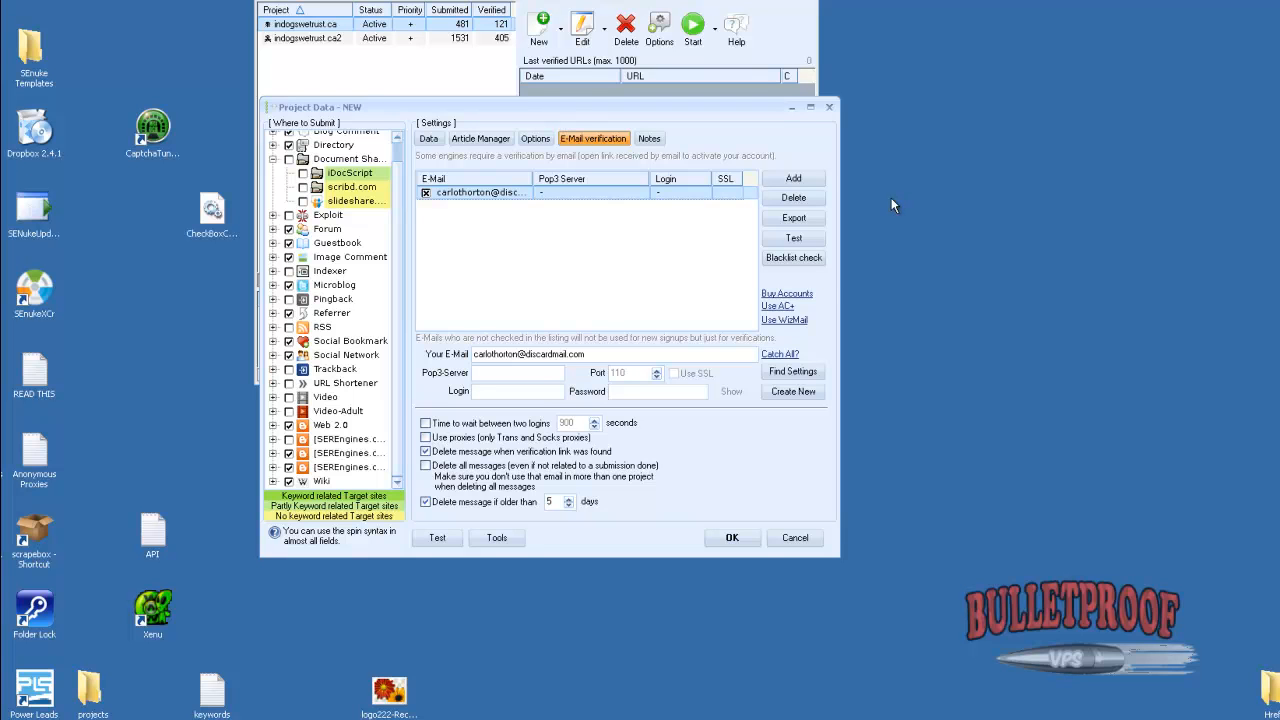
click(782, 178)
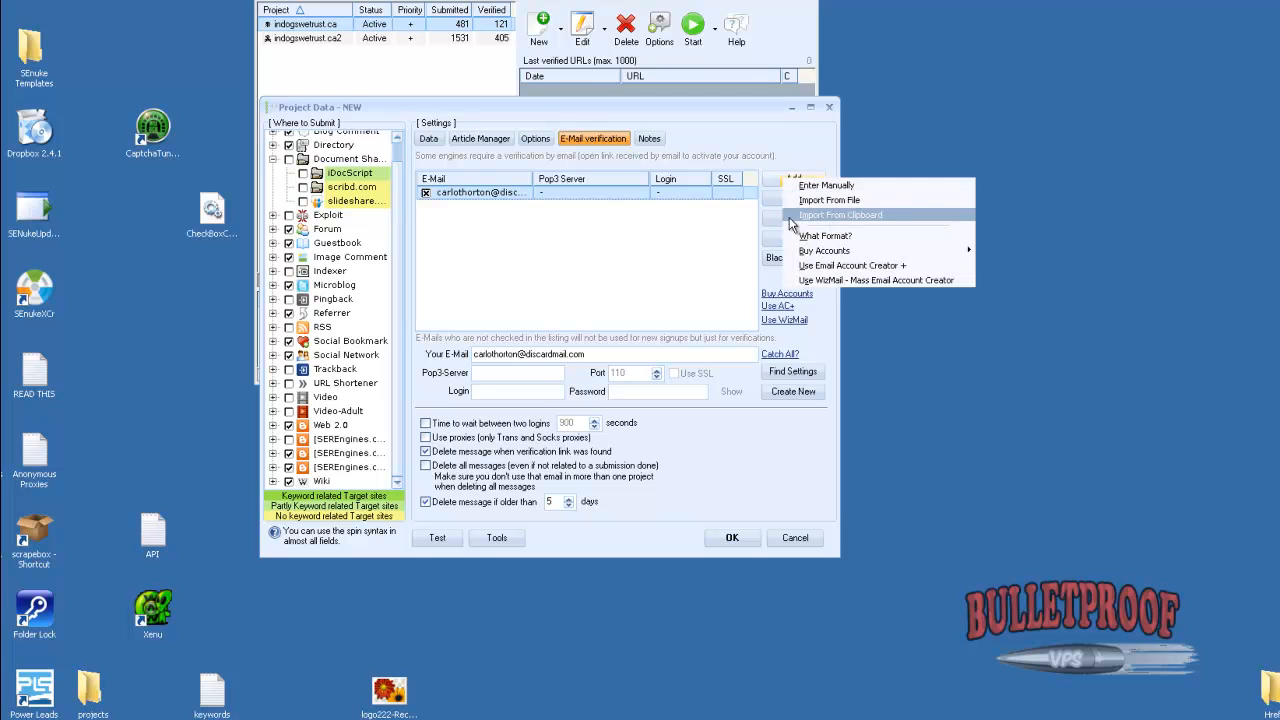
click(832, 214)
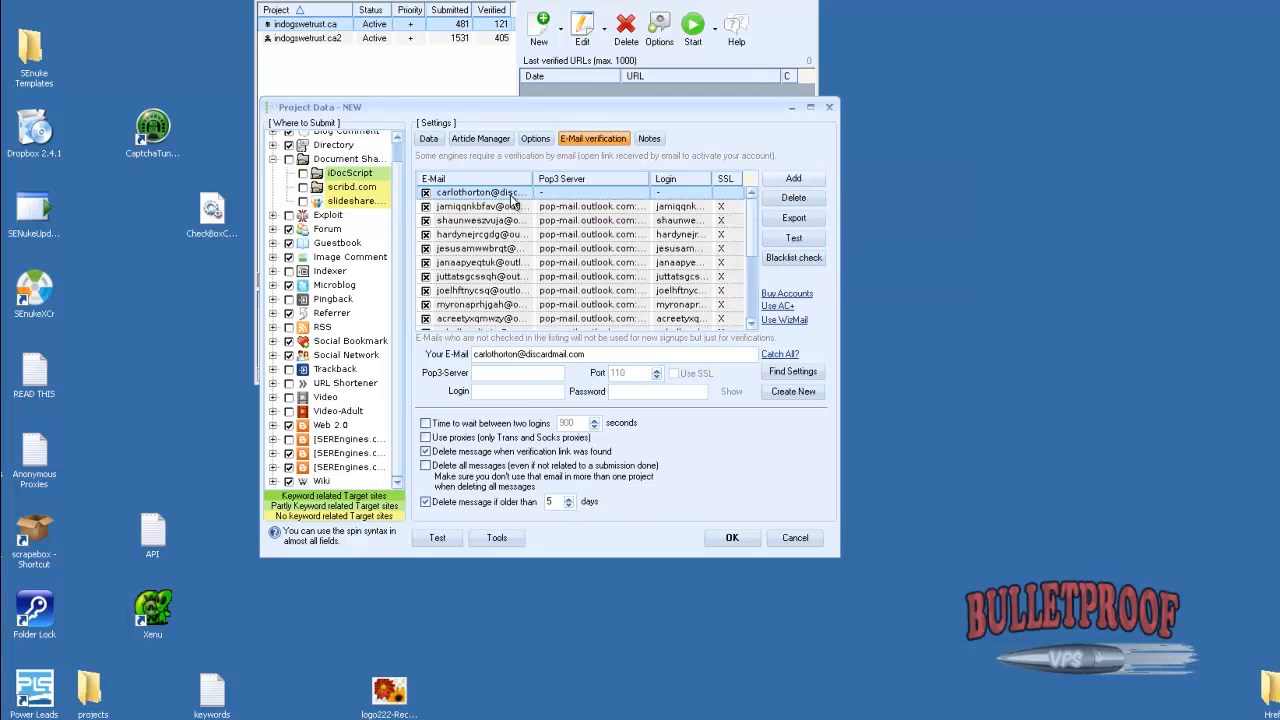
click(804, 199)
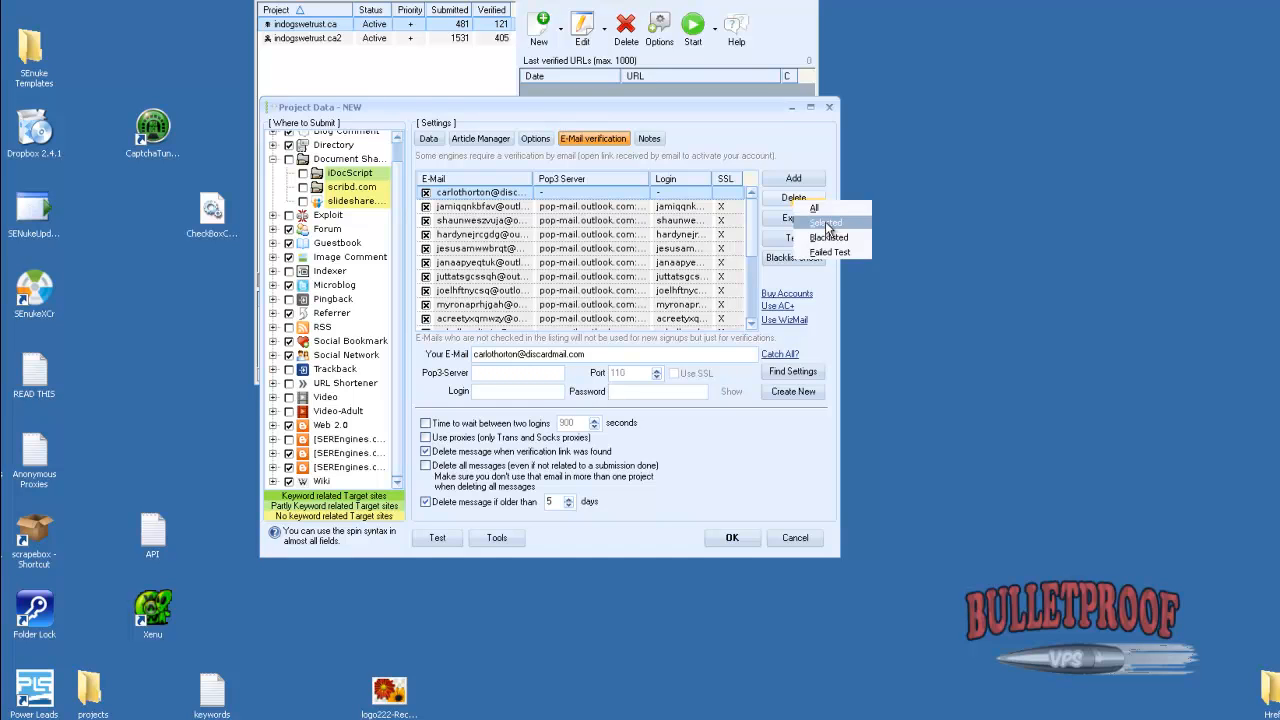
click(826, 223)
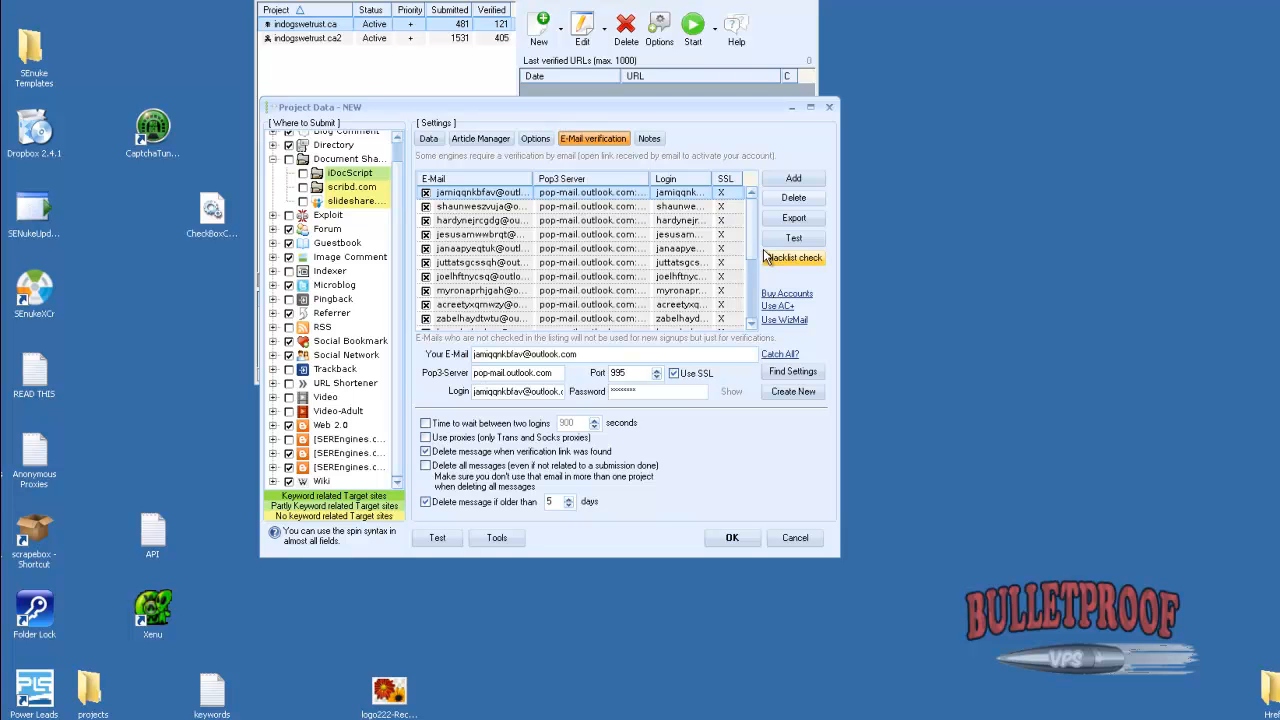
Enable a wait of 900 seconds between two logins for the verification email accounts
drag(751, 252, 743, 335)
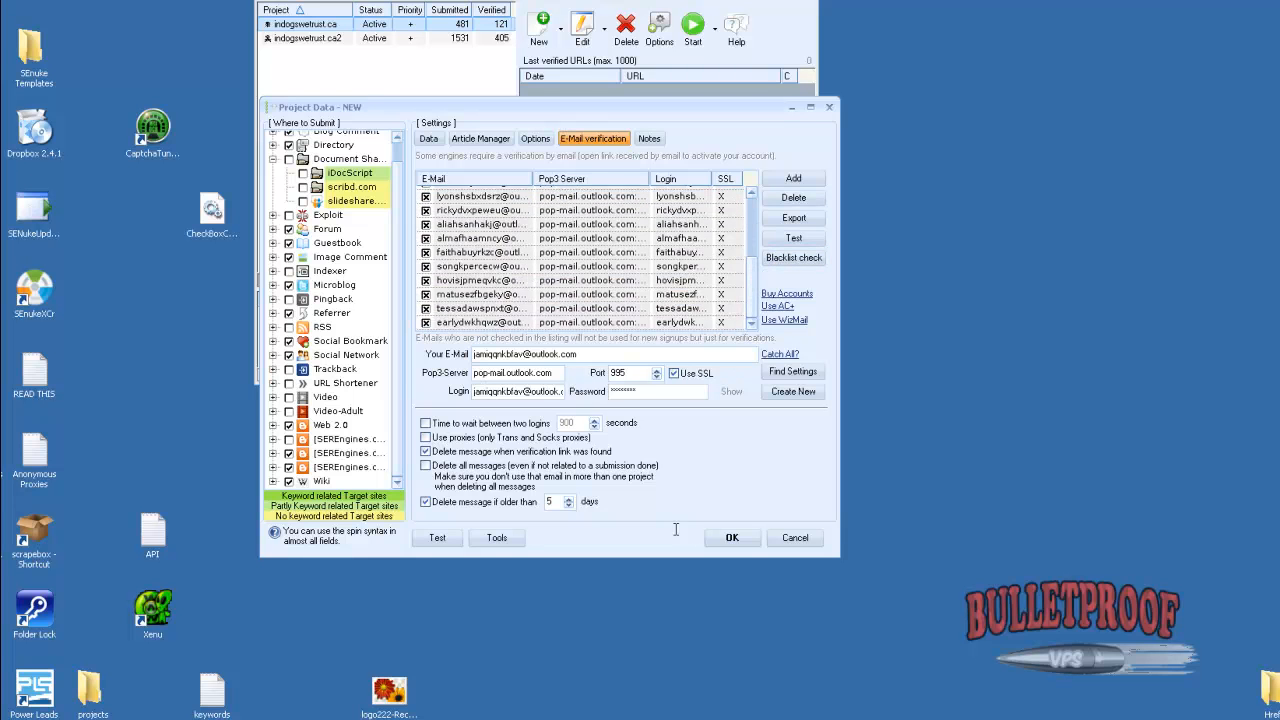
click(572, 419)
Set form fields that can't be filled to Skip and enable re-verifying existing backlinks every 1440 minutes
click(526, 143)
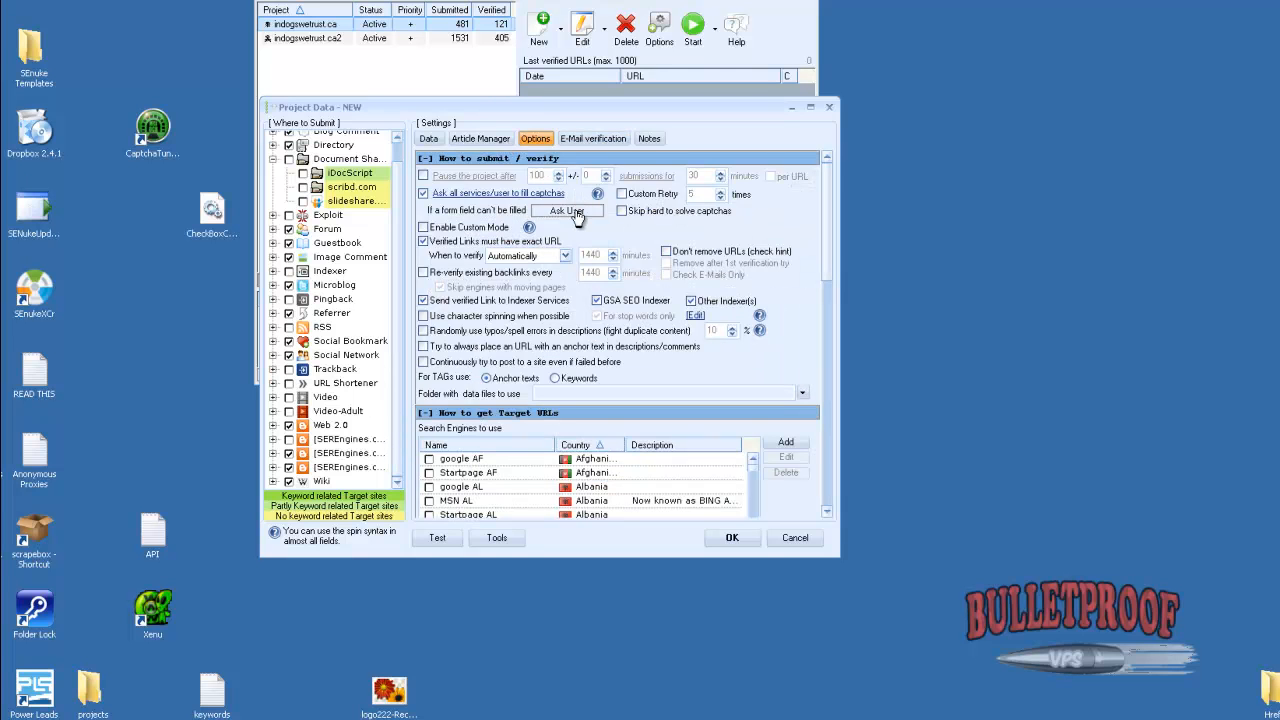
mouse_move(577, 214)
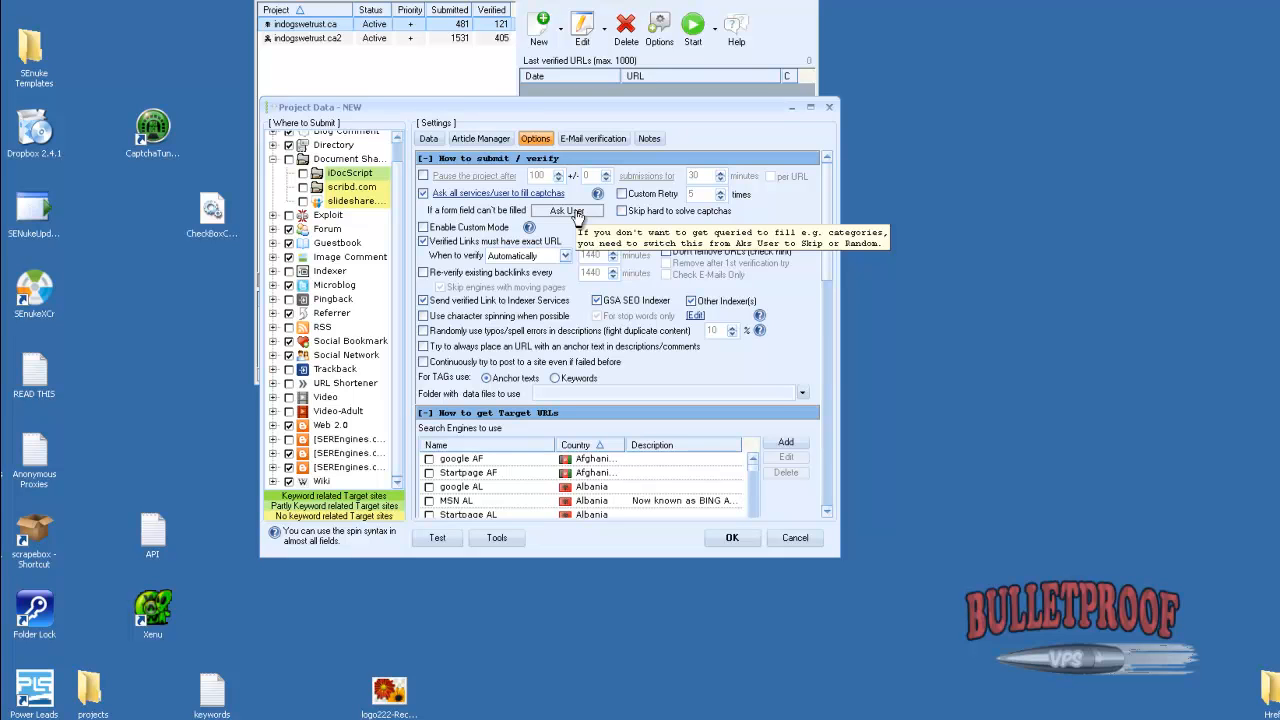
click(567, 211)
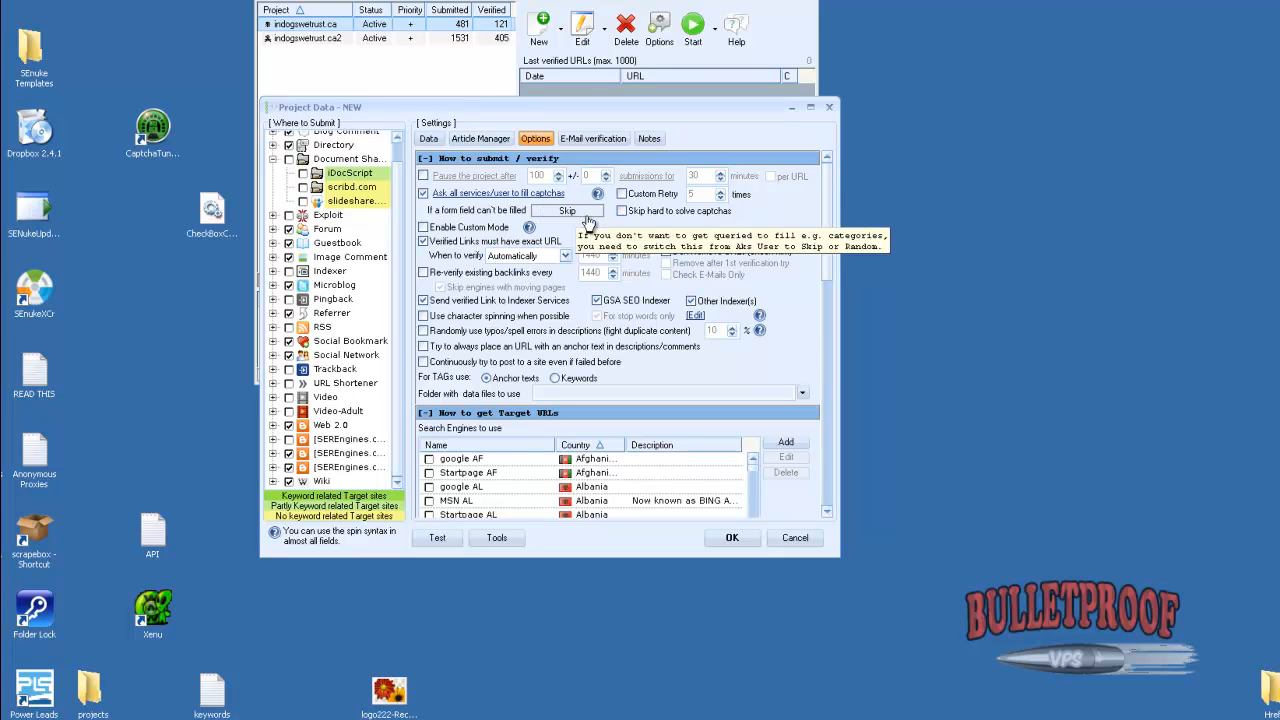
click(428, 273)
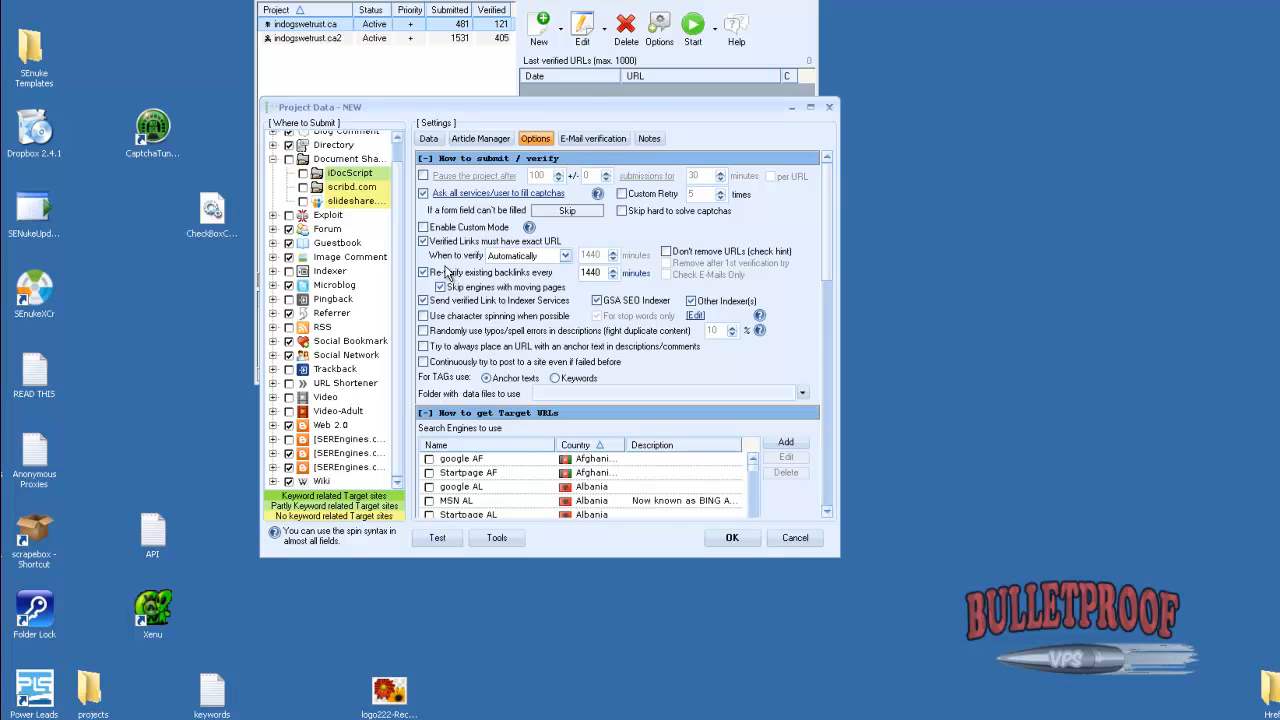
click(481, 139)
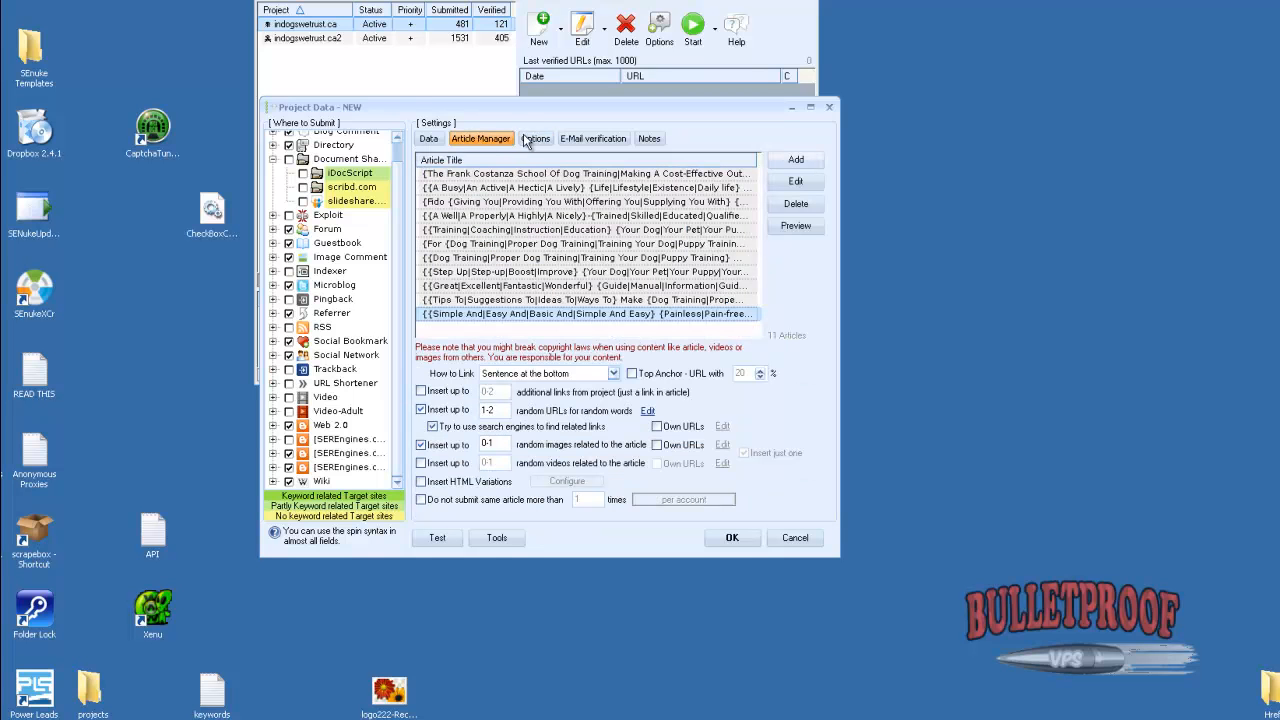
click(535, 139)
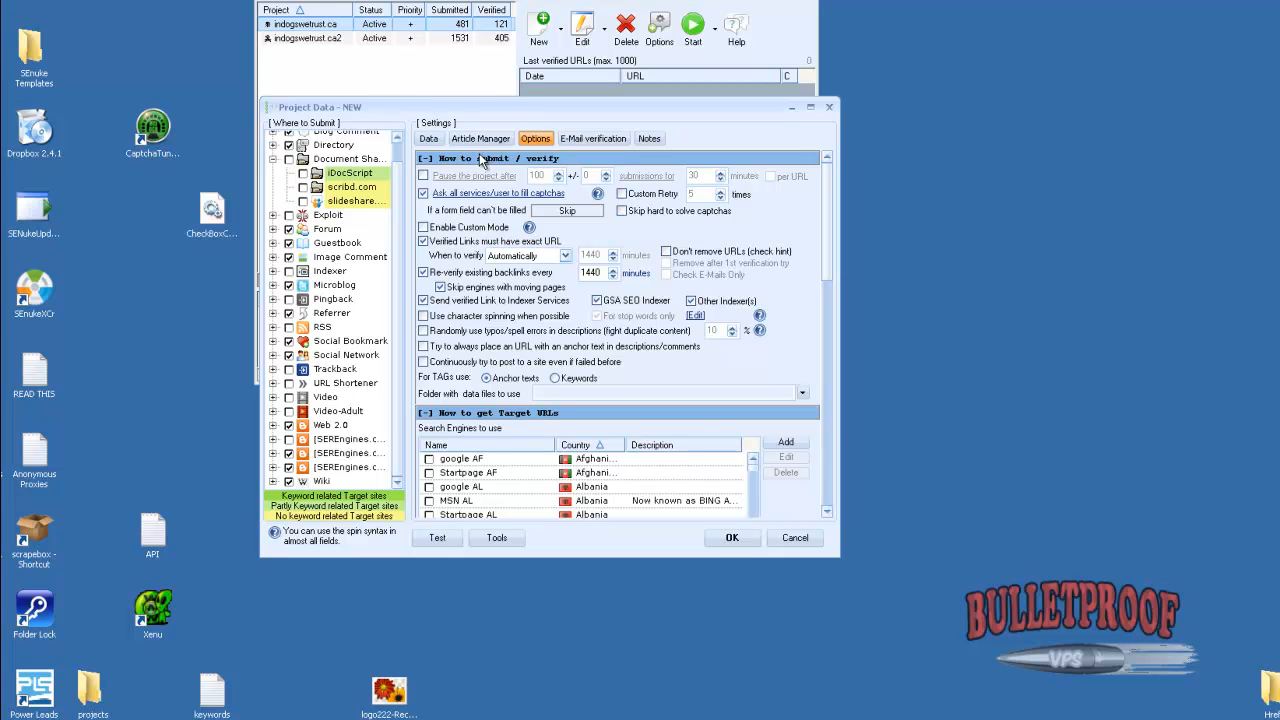
Enable character spinning, random typos in descriptions, URLs with anchor text in descriptions/comments, and continued posting to previously failed sites
click(424, 316)
scroll(831, 520, down, 3)
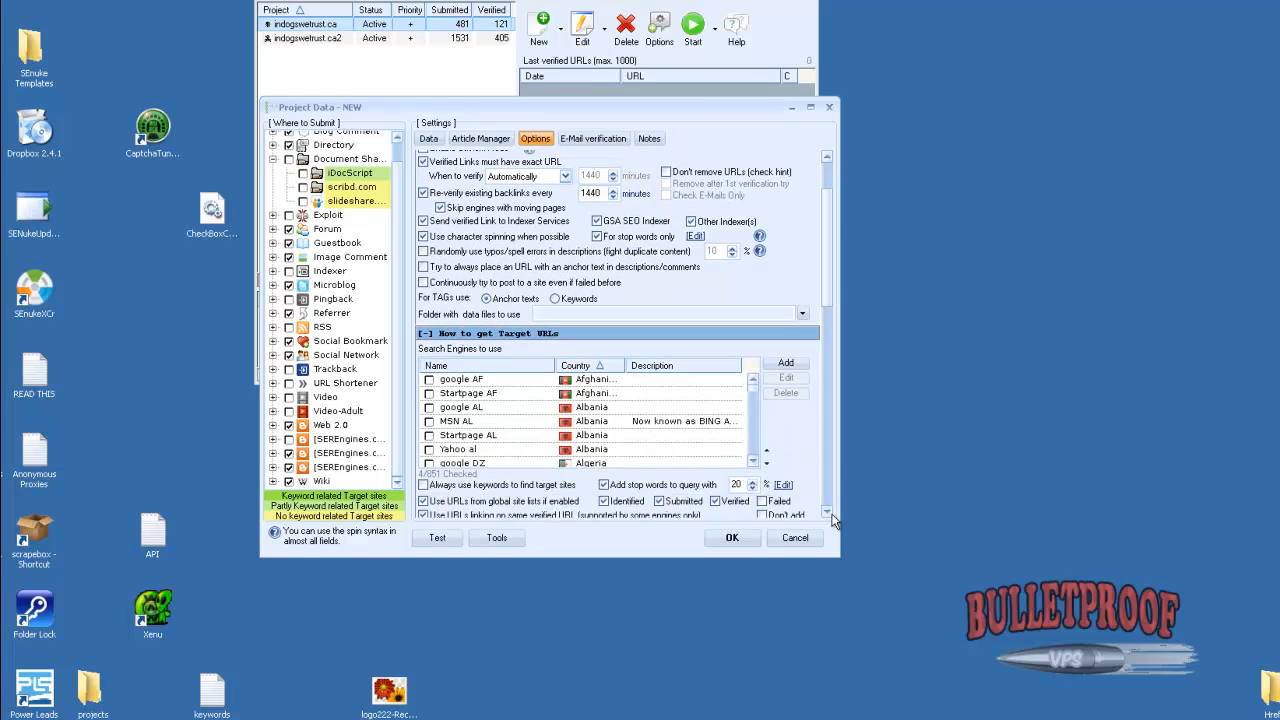
click(423, 284)
click(424, 252)
click(424, 267)
Select the search engines to use by language, choosing English
click(829, 512)
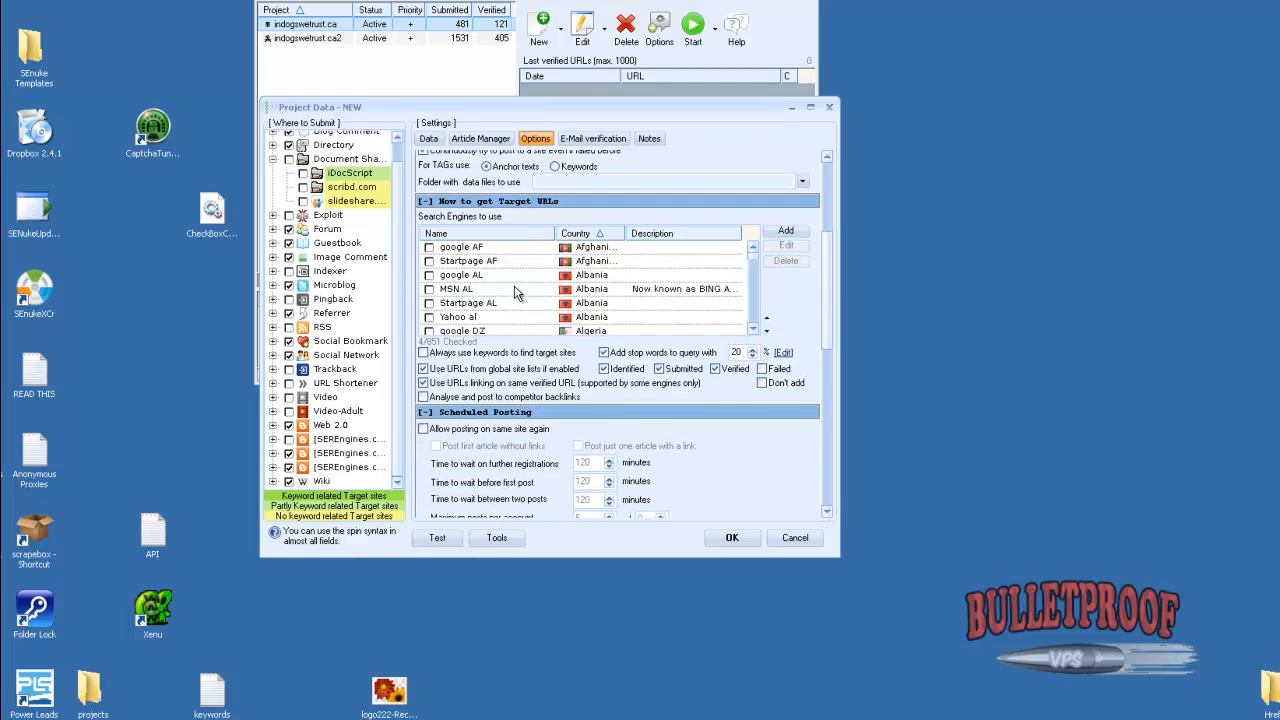
right_click(516, 288)
mouse_move(605, 392)
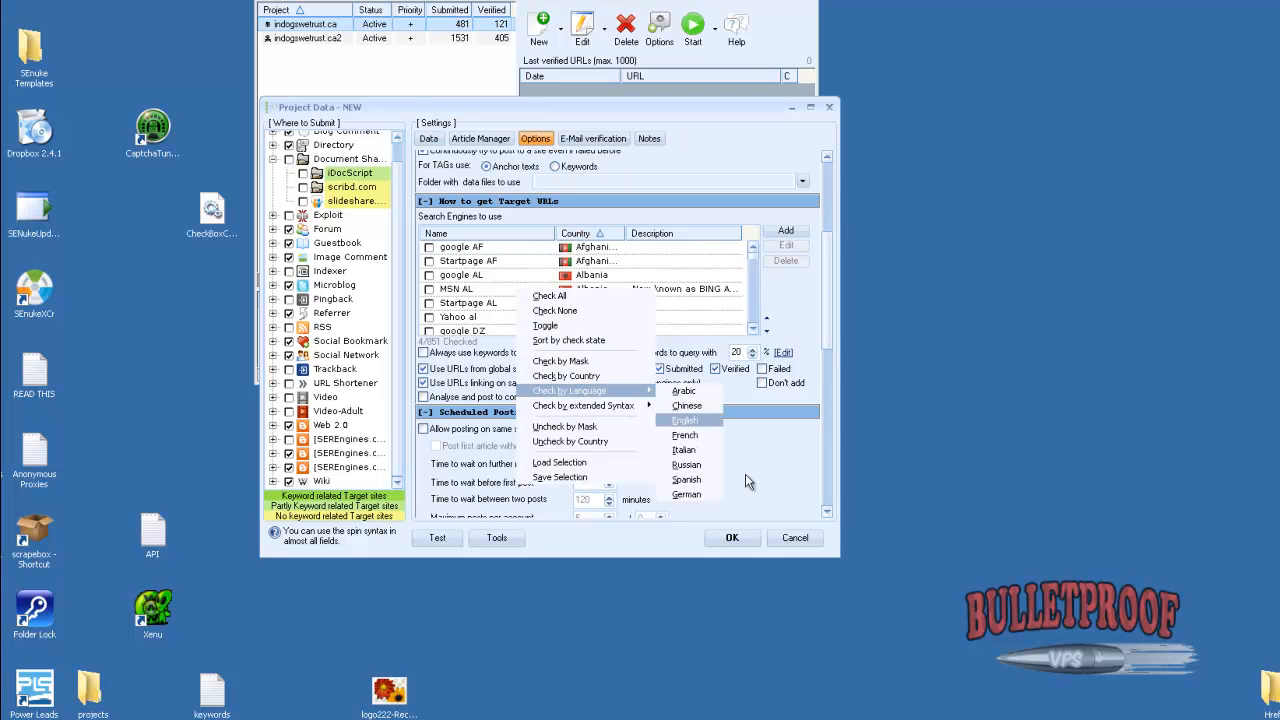
click(685, 428)
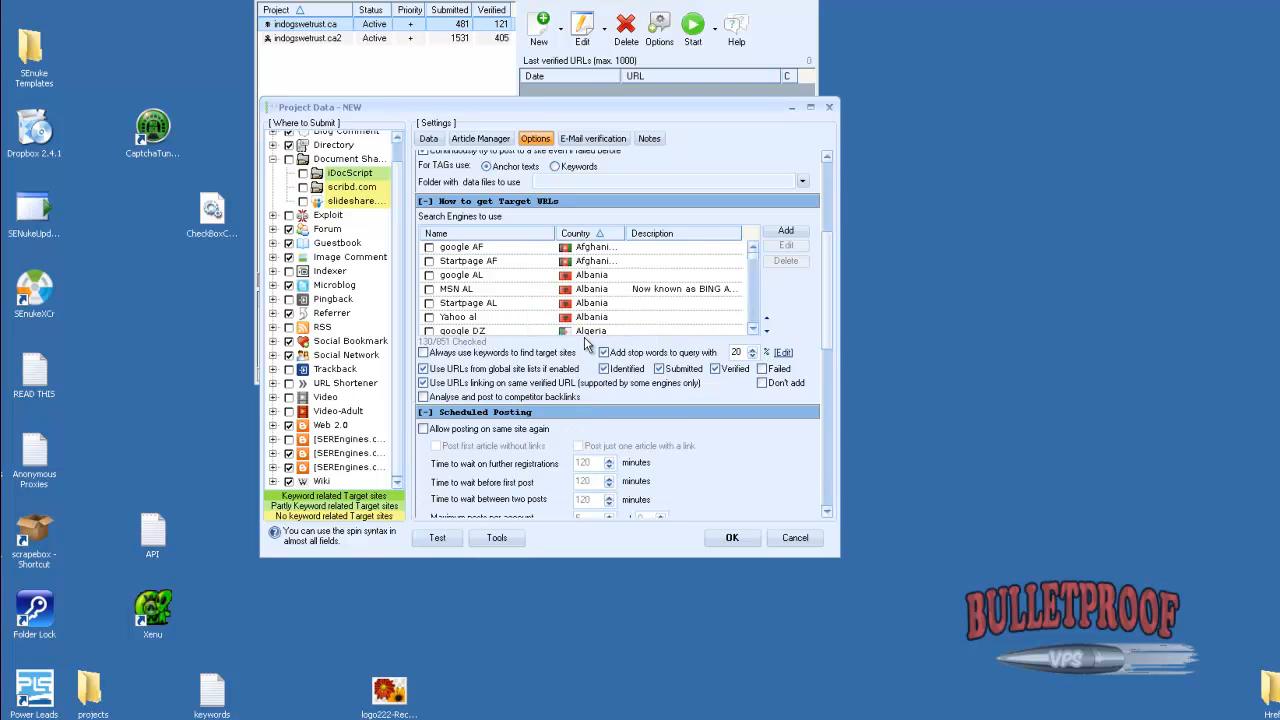
Enable analysing and posting to competitor backlinks in the target URL settings
click(827, 512)
click(826, 514)
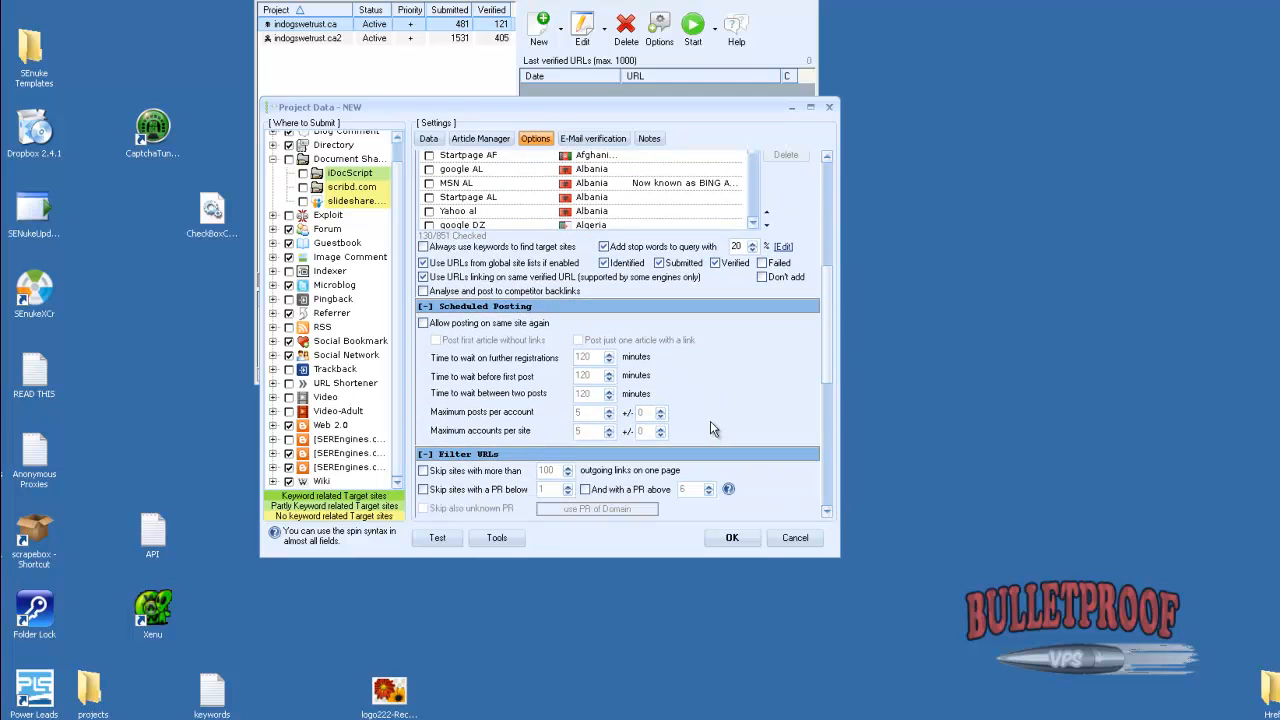
click(424, 291)
Allow posting on the same site again with the first article without links, varying posts per account by 5 and accounts per site by 3
mouse_move(549, 256)
scroll(822, 510, down, 1)
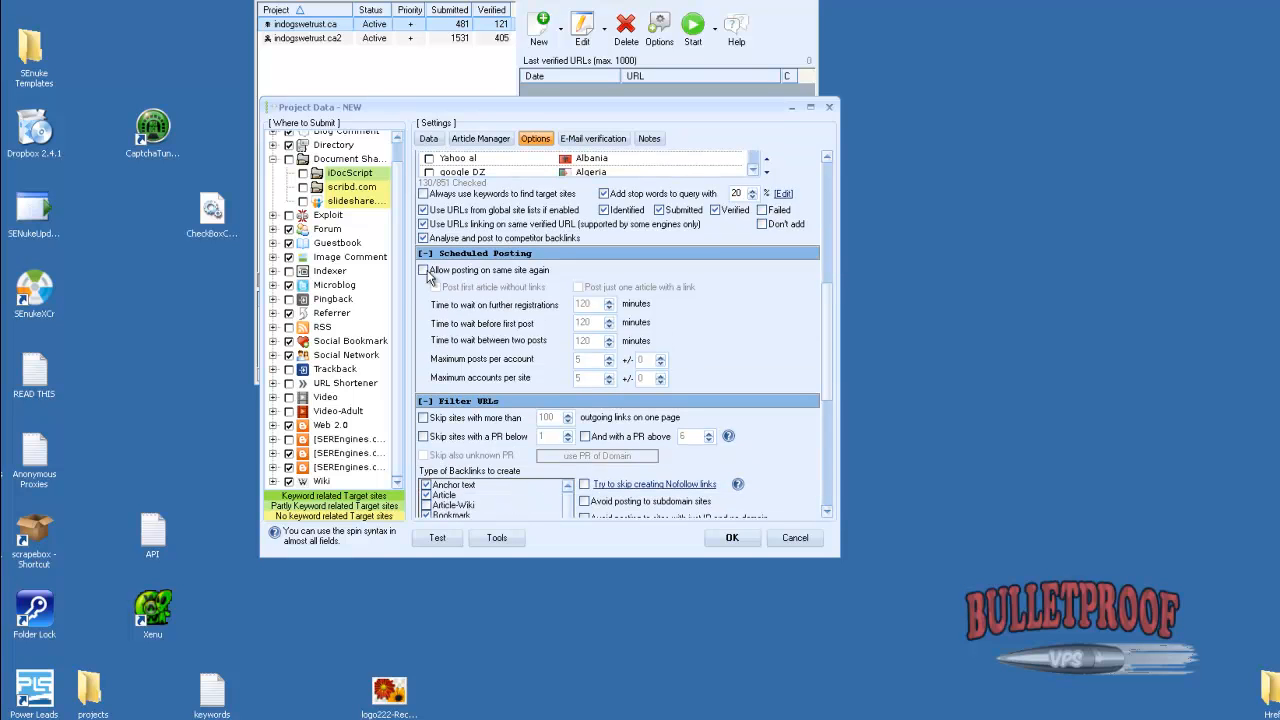
click(424, 270)
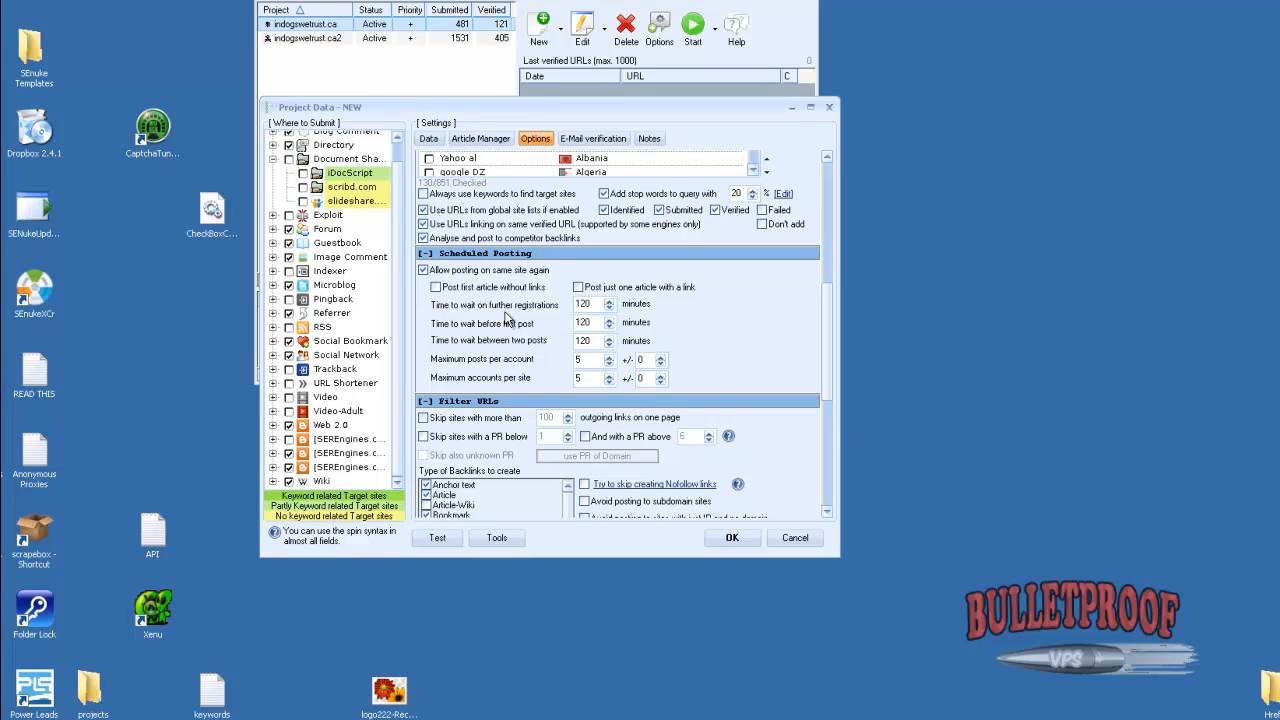
click(661, 357)
click(661, 357)
click(661, 357)
click(661, 357)
click(661, 357)
click(662, 376)
click(662, 376)
click(662, 376)
click(436, 287)
Filter out sites with a PR below 3 and sites with more than 1500 outgoing links on one page
click(828, 511)
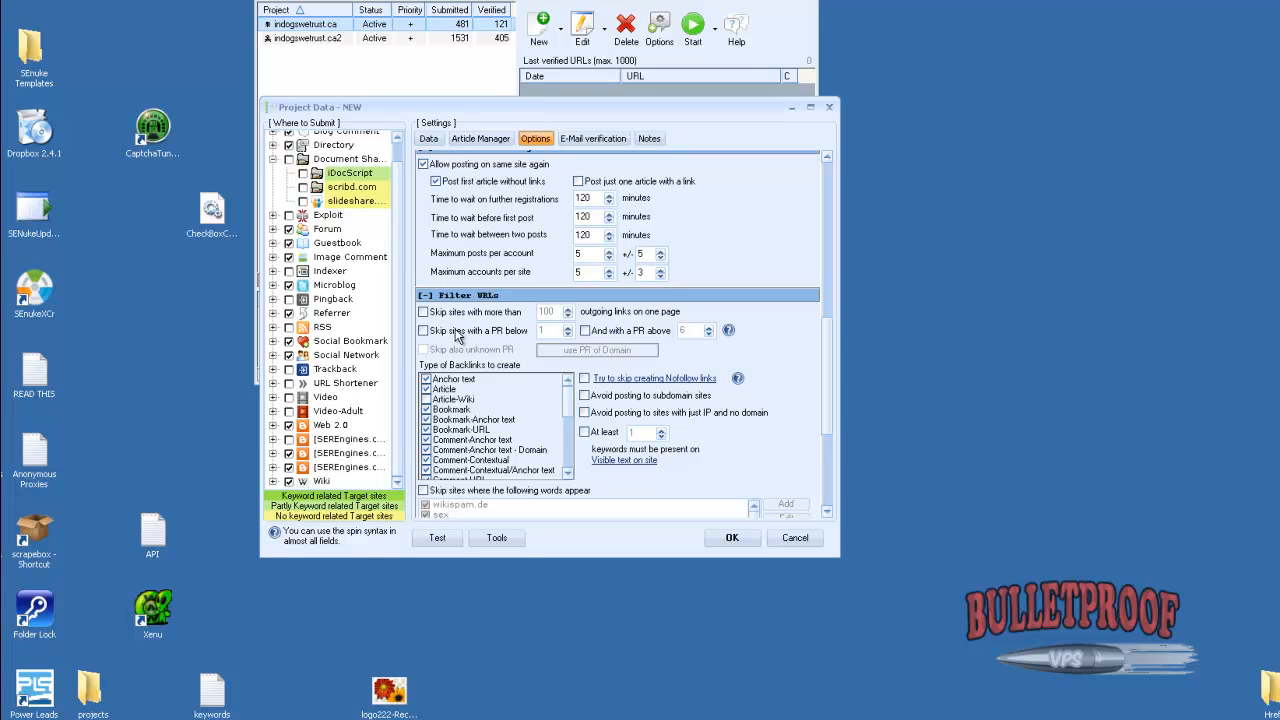
click(423, 330)
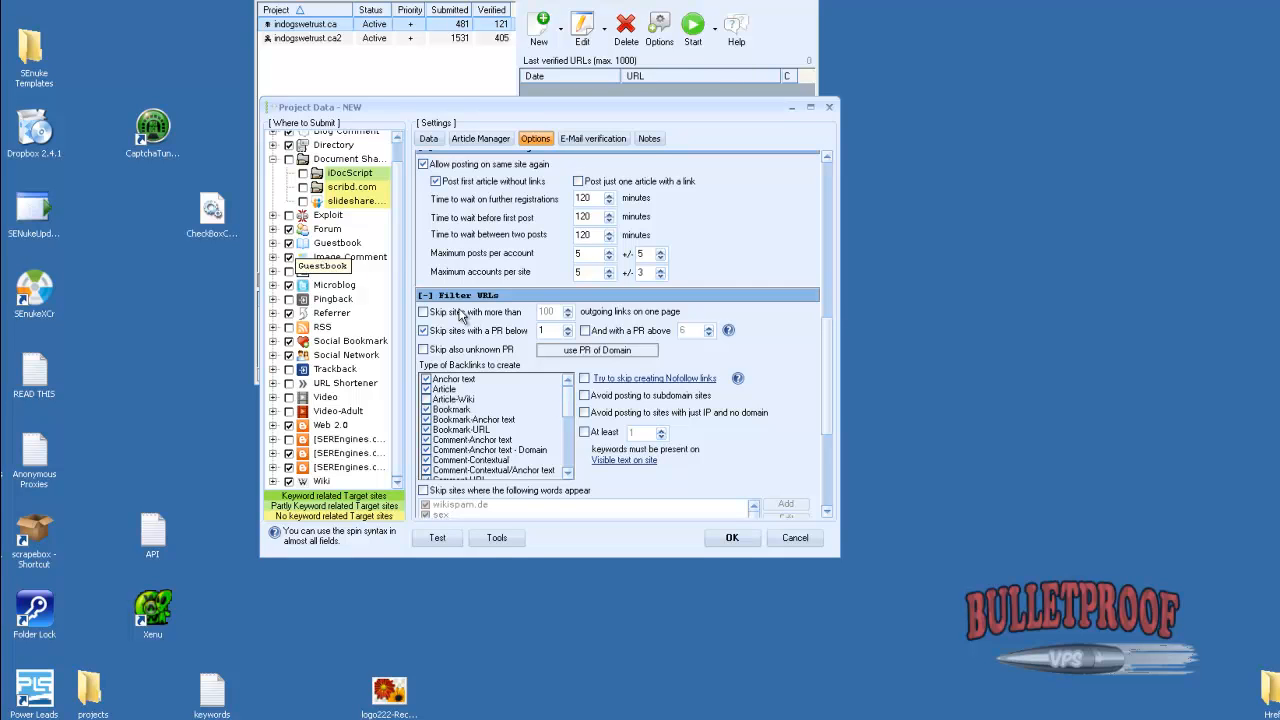
click(568, 328)
click(568, 328)
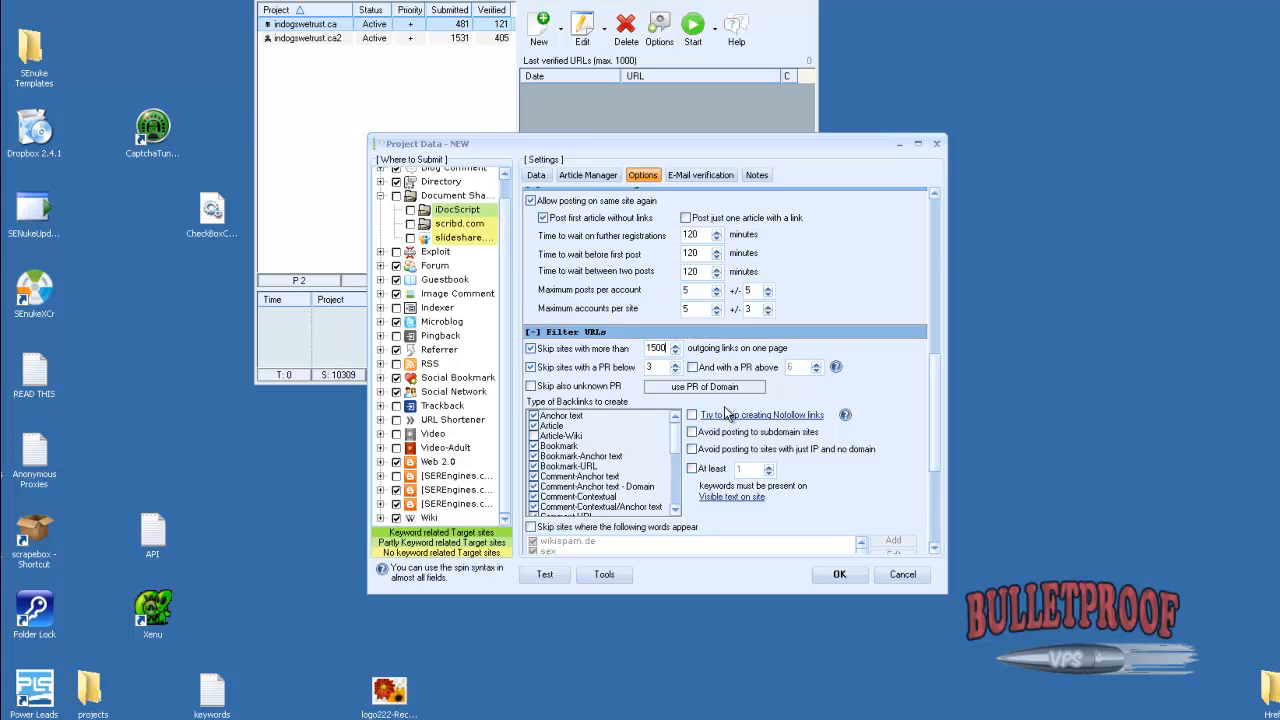
double_click(659, 350)
Also skip sites with unknown PR and keep the PR filter based on the PR of the domain
click(531, 386)
click(740, 392)
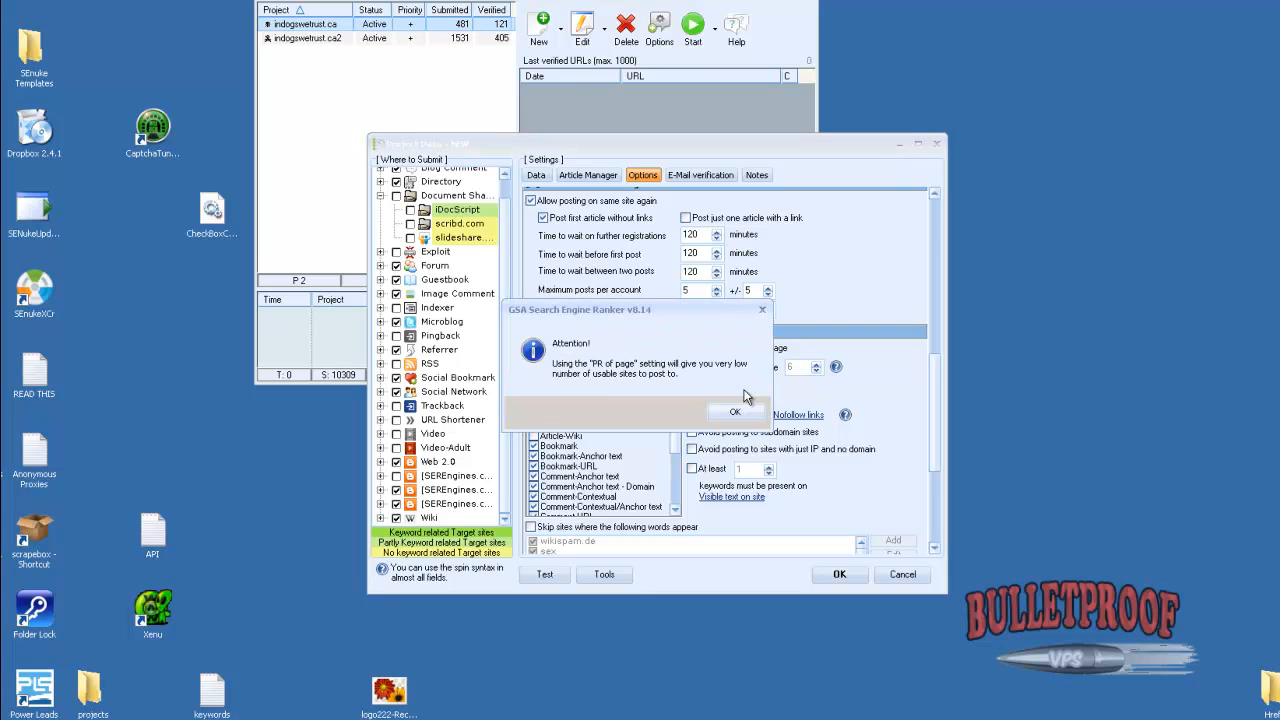
click(736, 414)
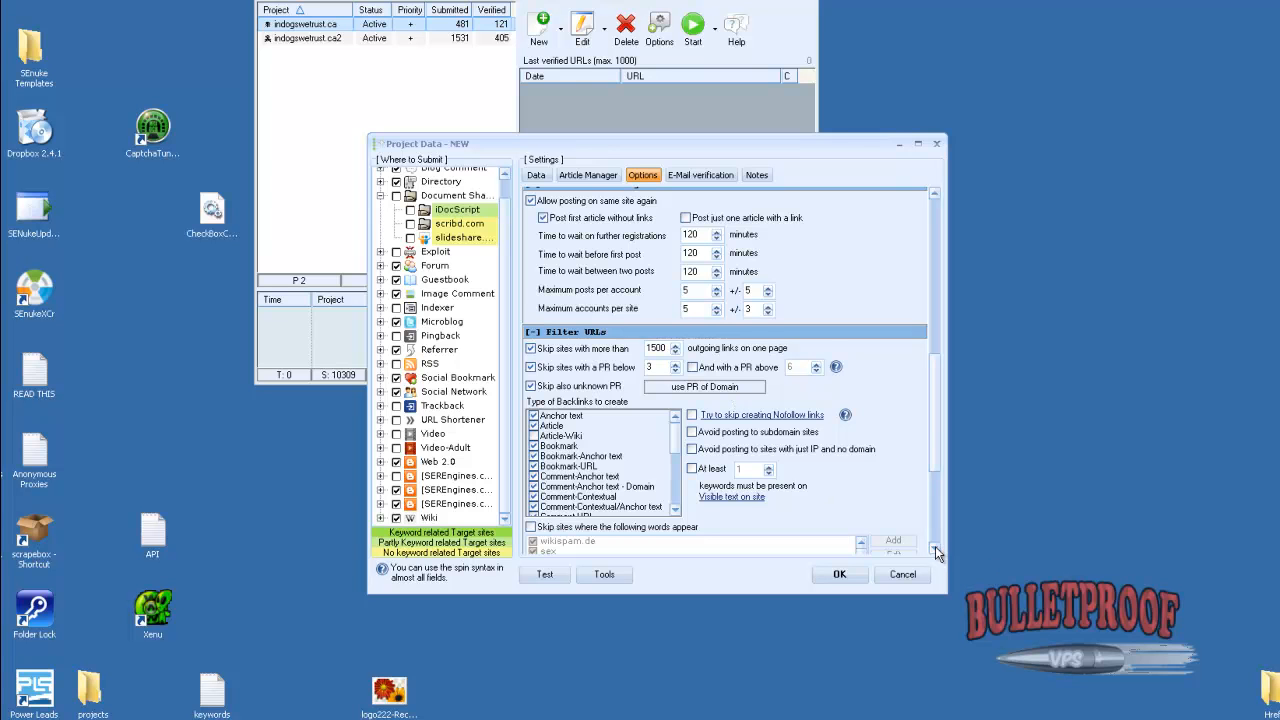
Add Forum Post and Article-Wiki to the types of backlinks to create
scroll(935, 546, down, 2)
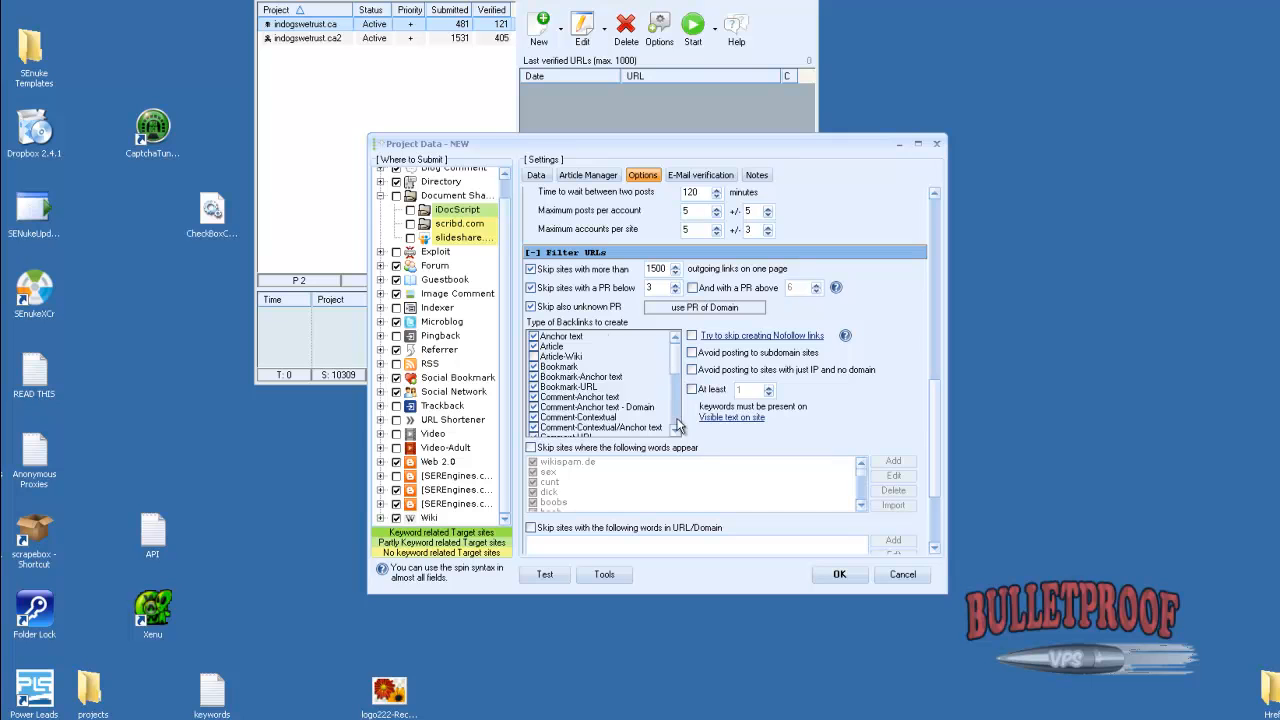
scroll(676, 426, down, 2)
scroll(549, 378, down, 4)
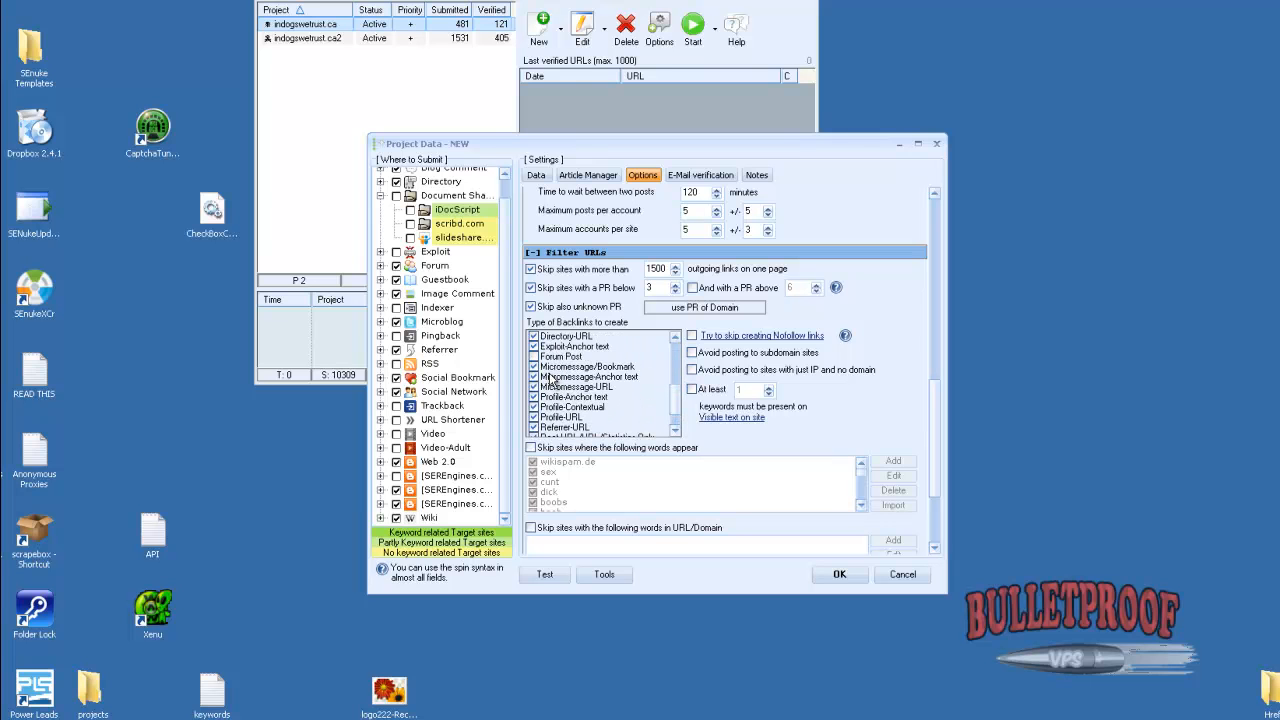
click(534, 357)
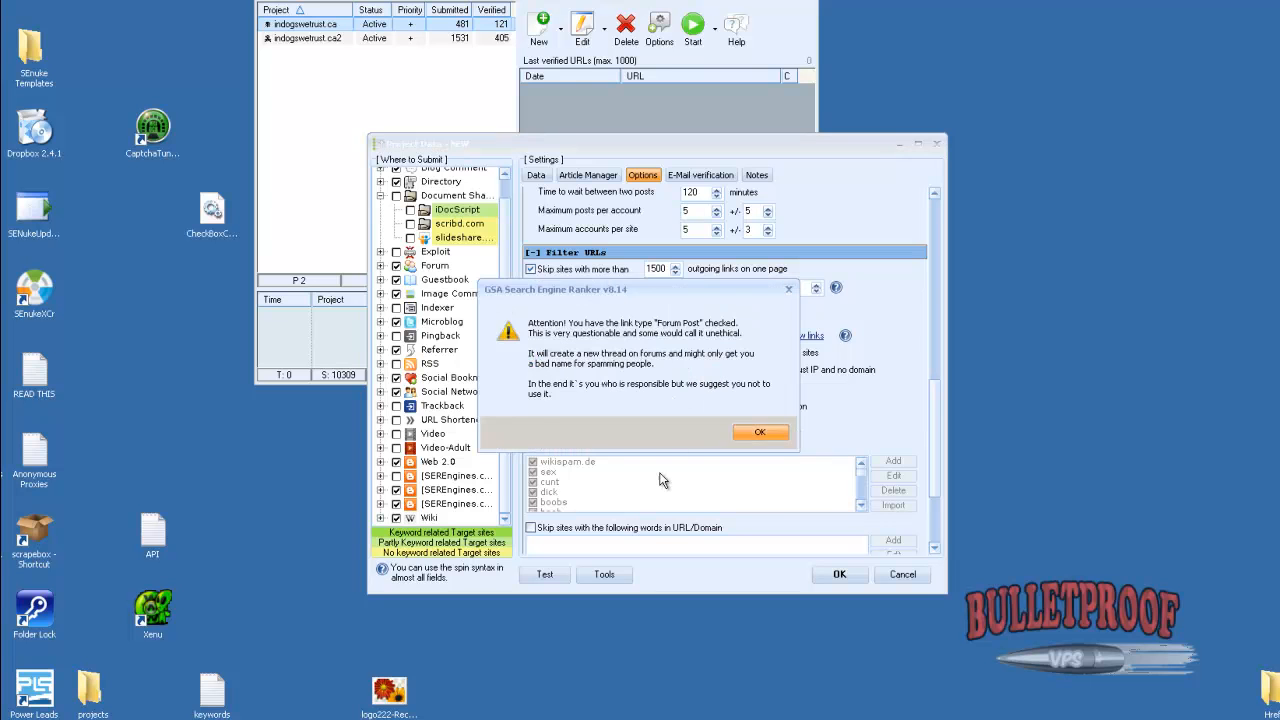
key(Return)
scroll(676, 344, up, 3)
scroll(676, 344, up, 2)
click(537, 357)
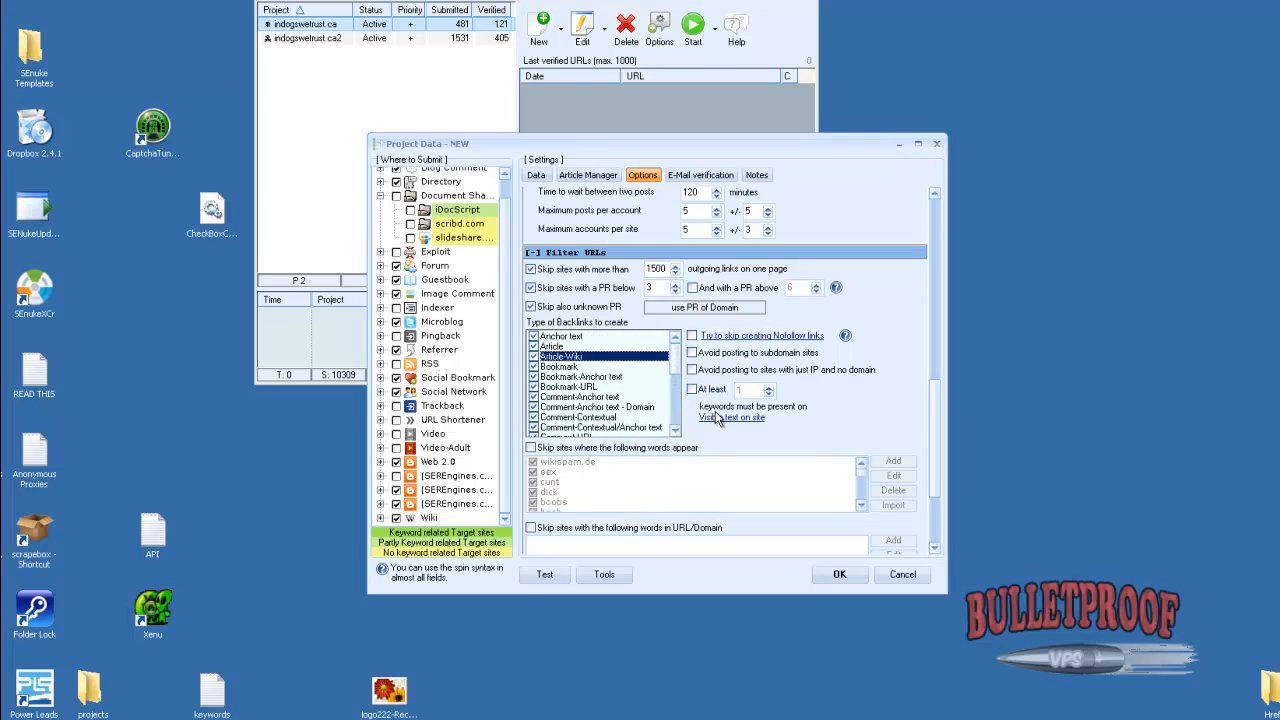
scroll(680, 372, down, 6)
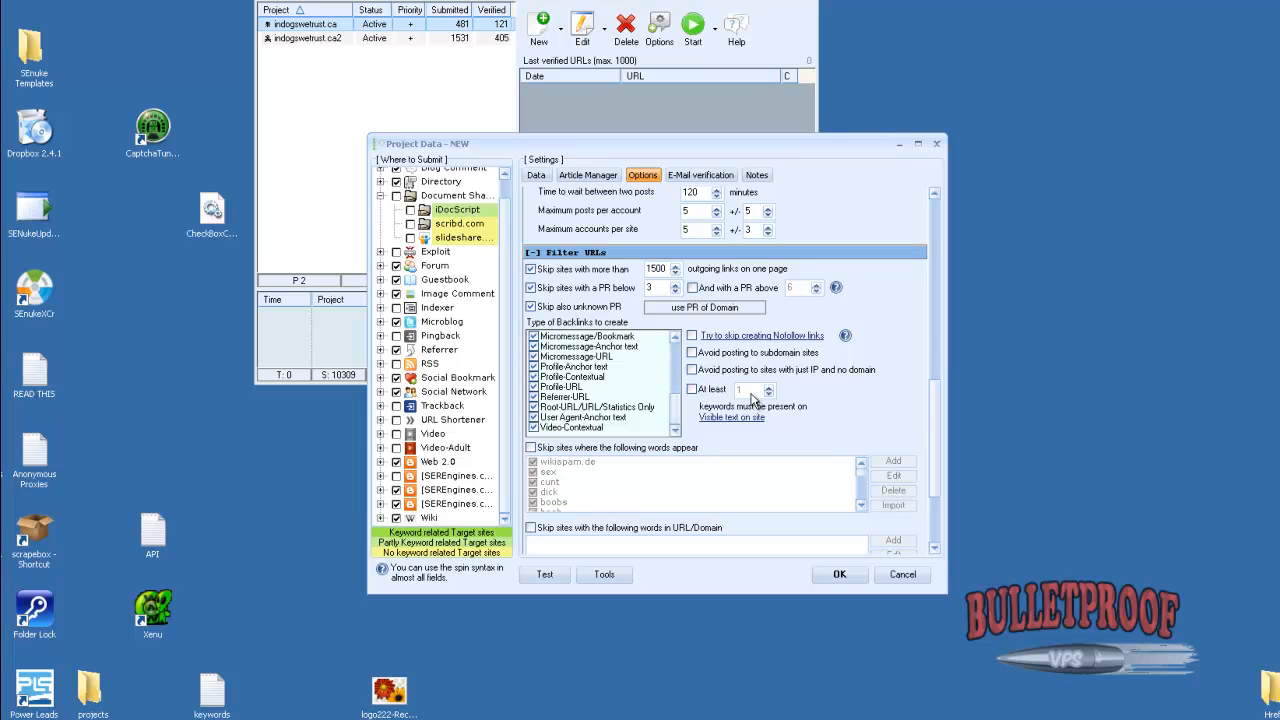
Enable the whole Document Sharing group, including iDocScript, scribd.com and slideshare, as submission targets
click(697, 176)
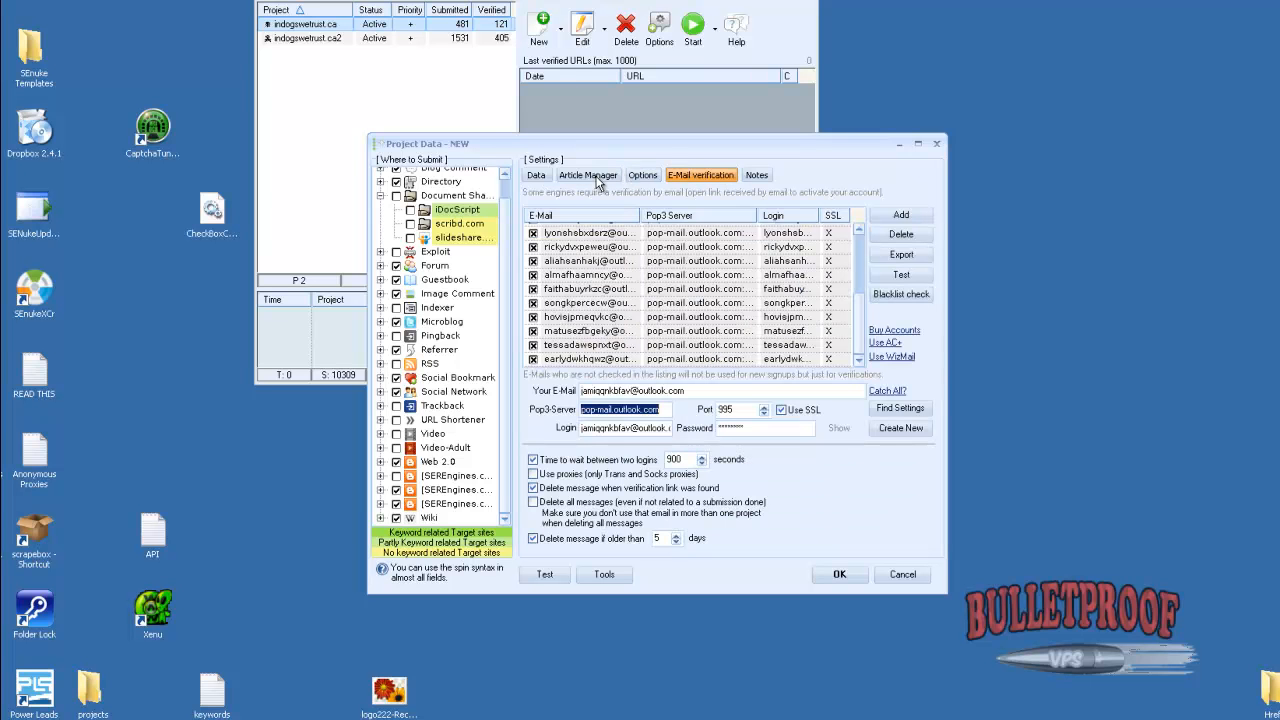
drag(540, 143, 481, 132)
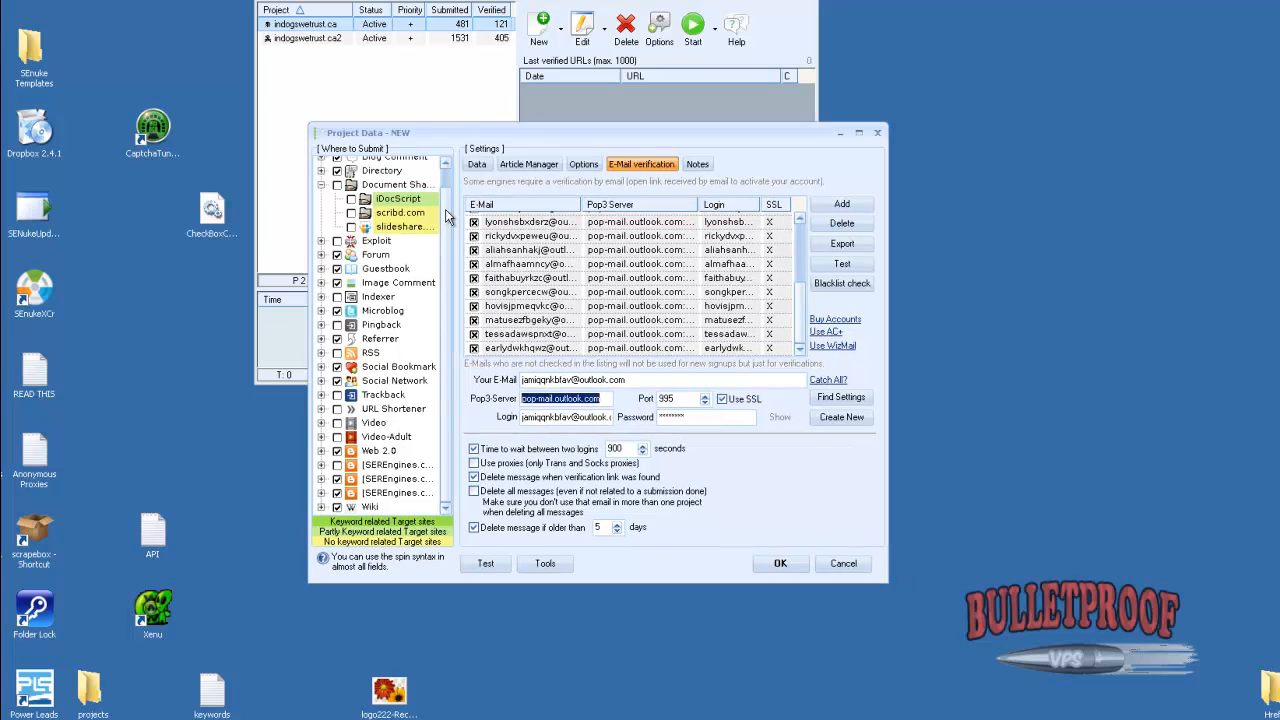
scroll(447, 216, up, 2)
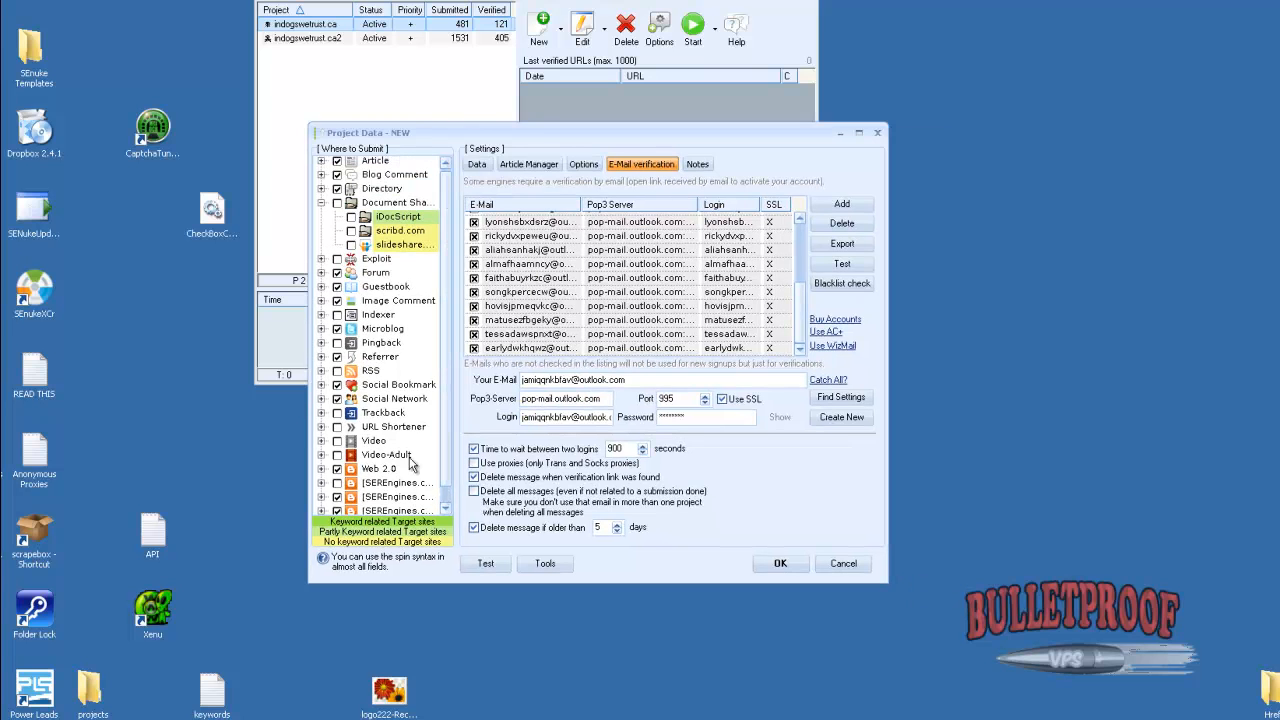
click(337, 203)
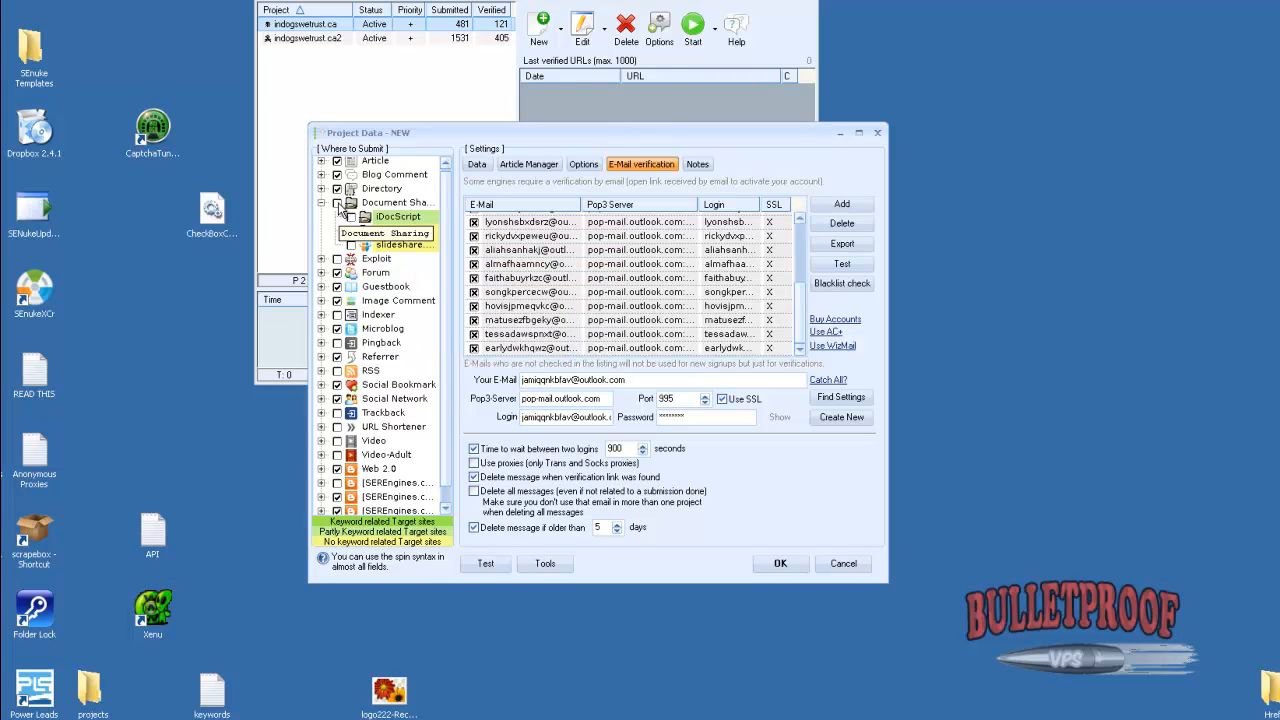
Review the project data fields and try to save the new project
click(477, 164)
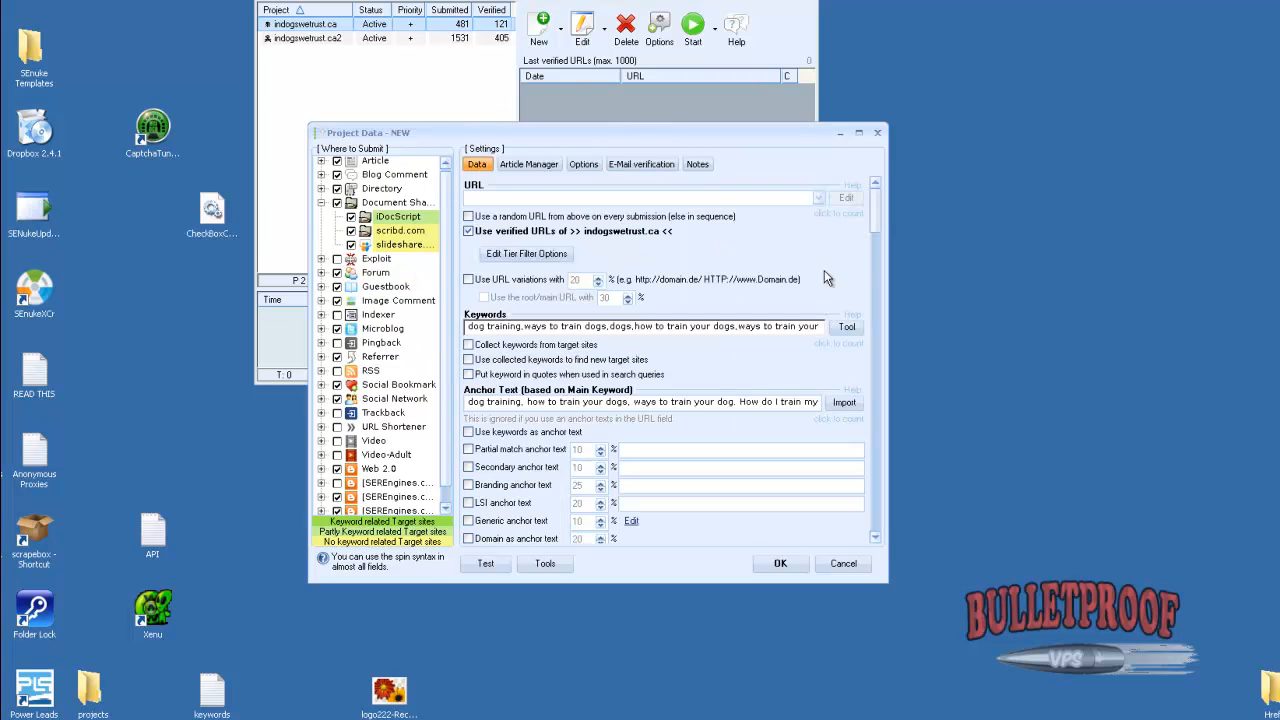
drag(867, 220, 869, 522)
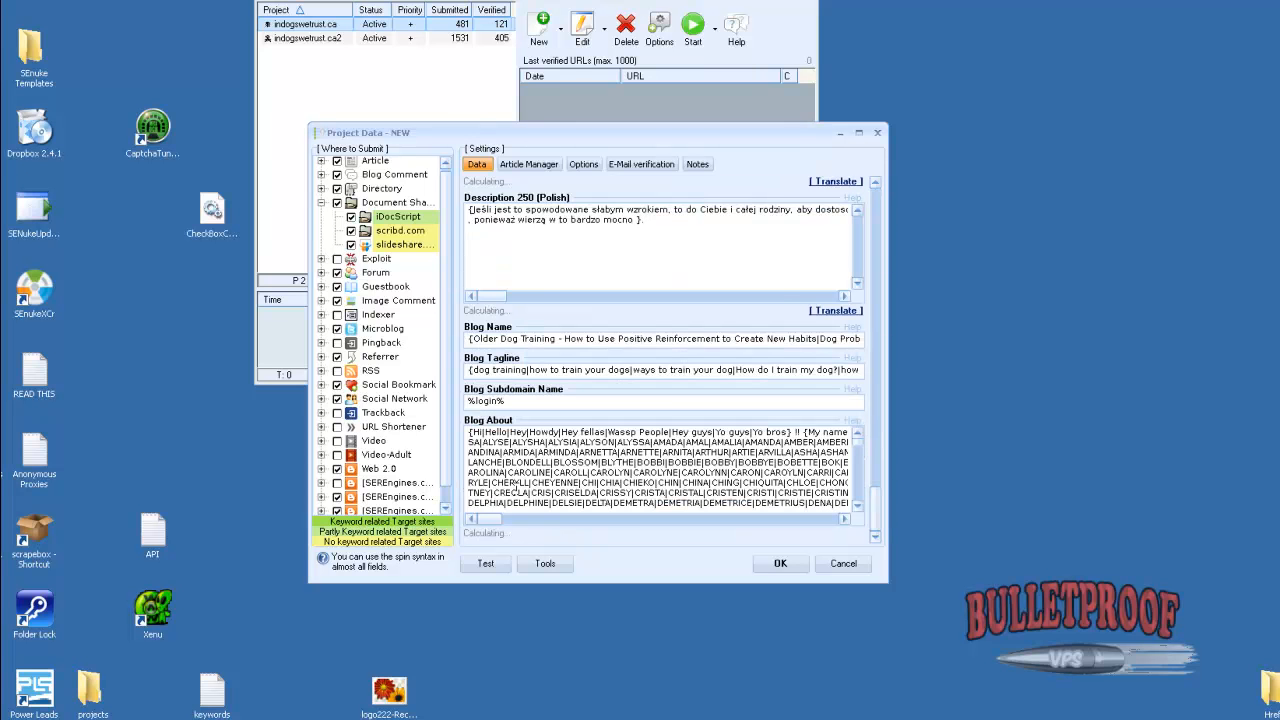
click(770, 566)
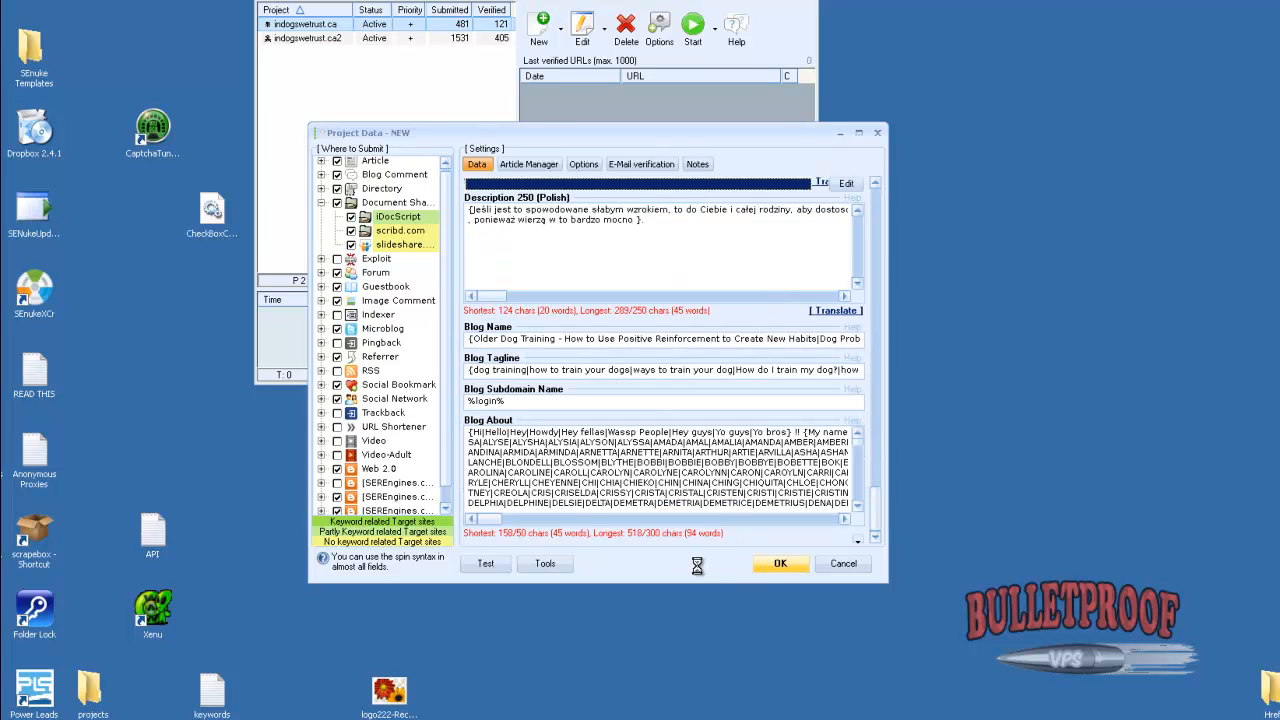
mouse_move(871, 305)
mouse_down()
mouse_move(877, 469)
mouse_move(868, 280)
mouse_up()
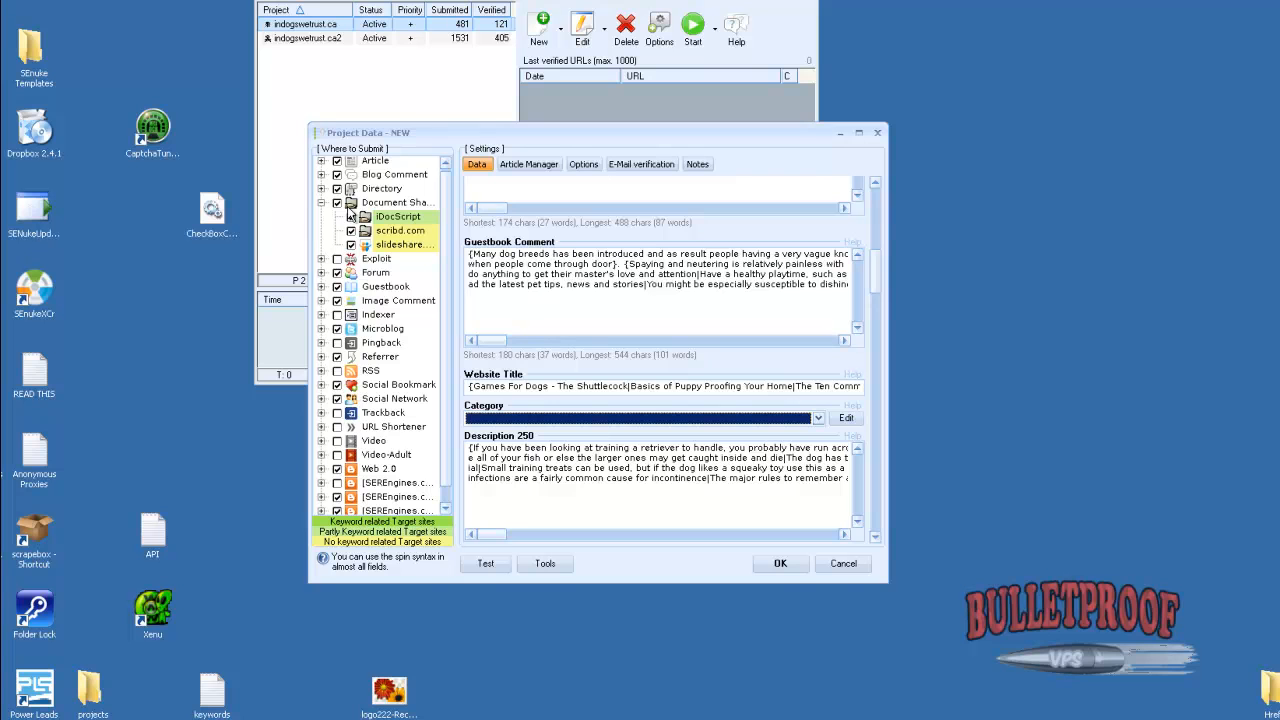
drag(878, 286, 878, 213)
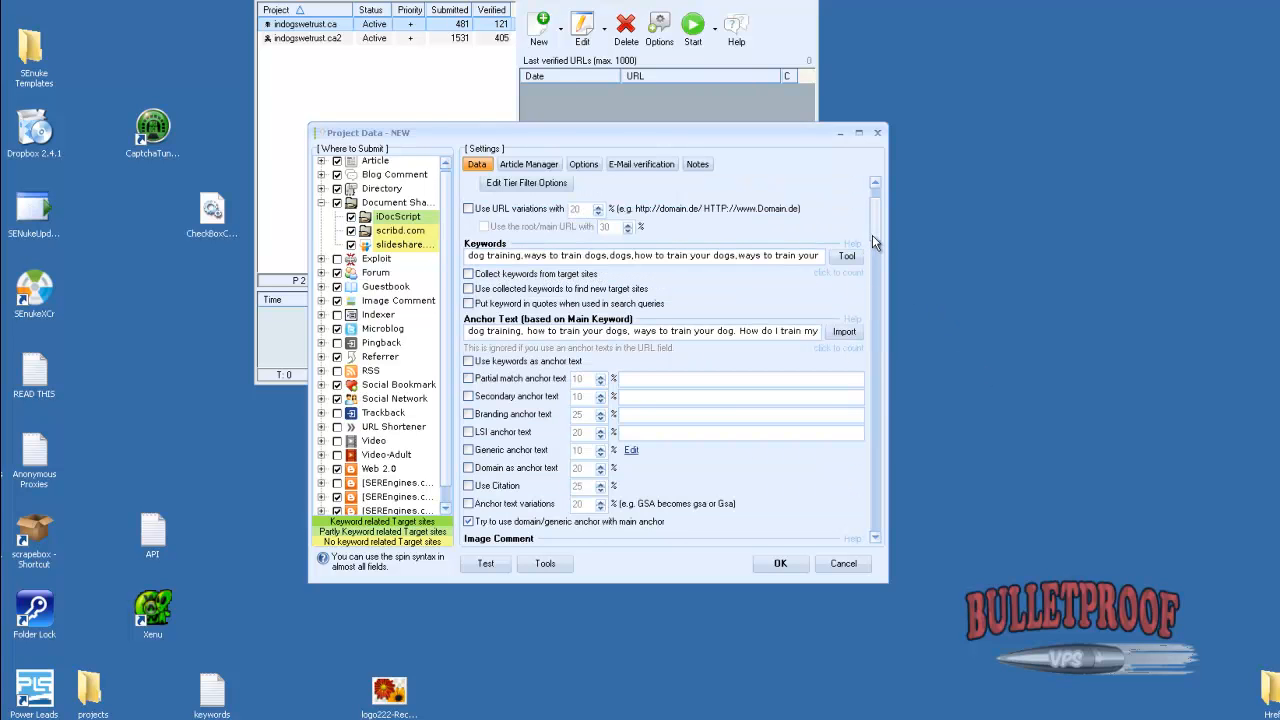
drag(872, 243, 876, 372)
click(775, 564)
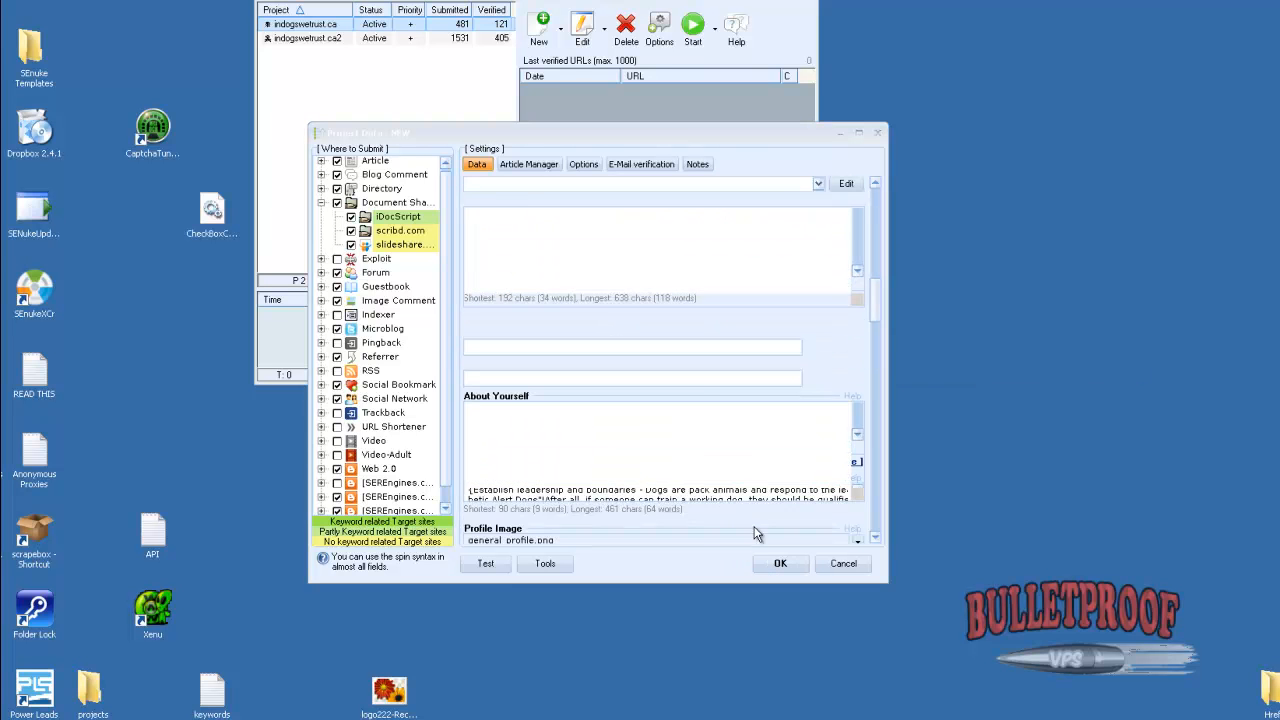
click(689, 403)
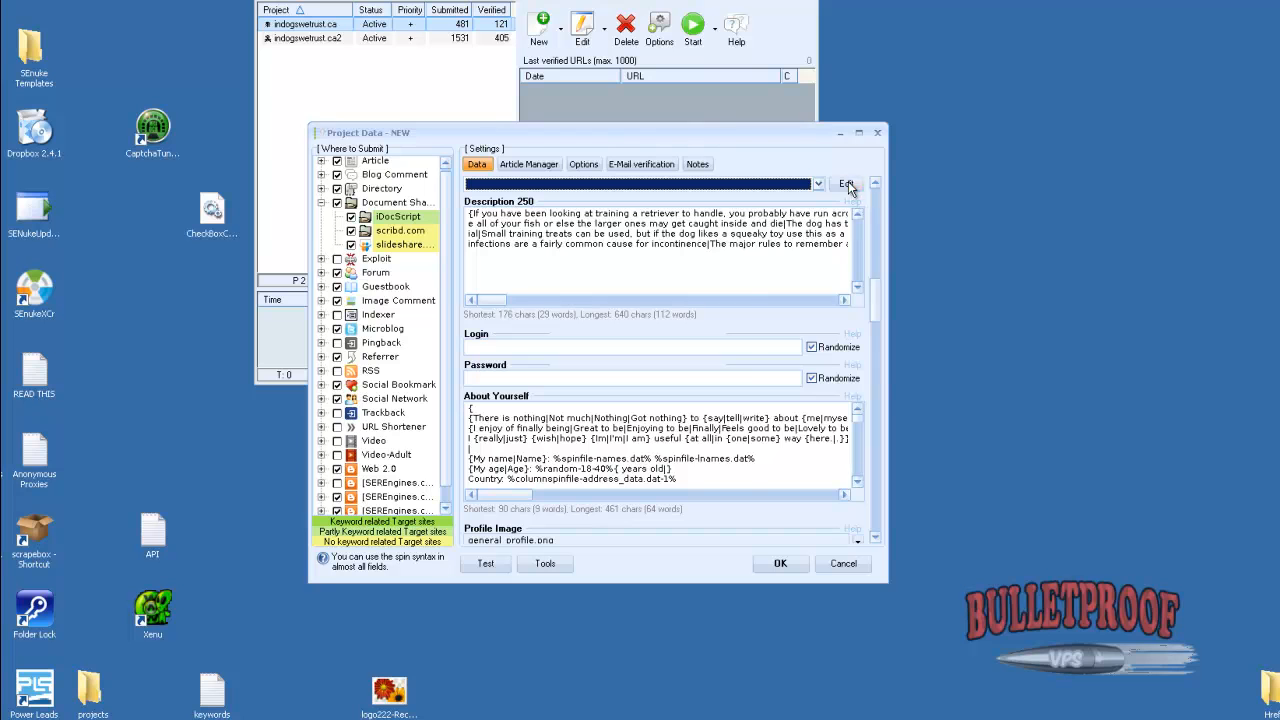
Set the project's category to the suggested Health & Fitness::Diabetes category
click(846, 184)
click(1026, 203)
drag(734, 300, 729, 335)
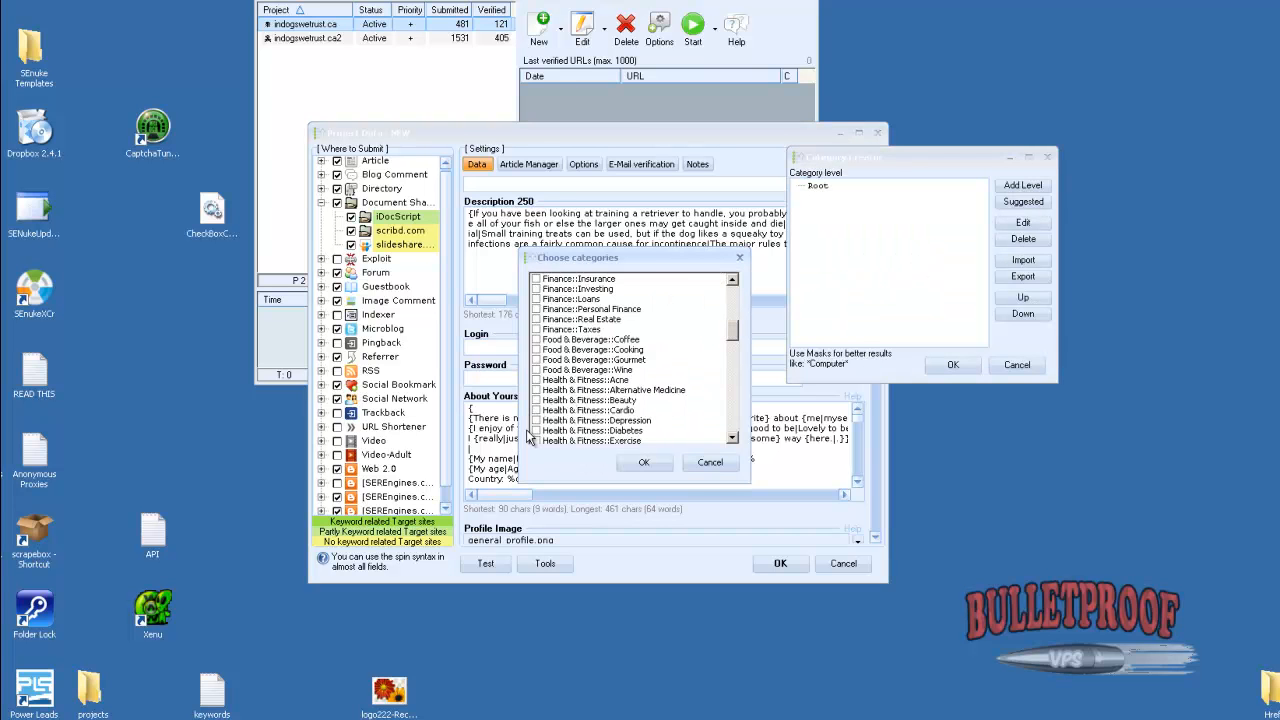
click(536, 430)
click(644, 462)
click(953, 365)
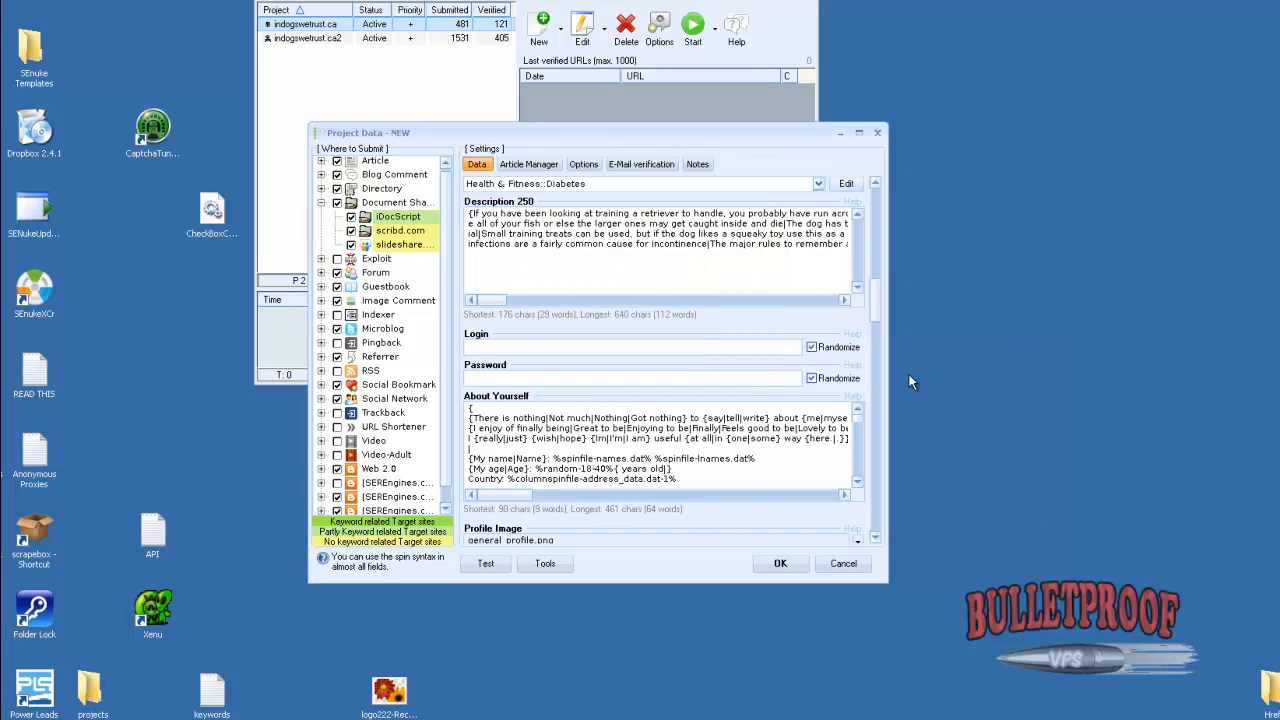
Try to save the project and browse for a PDF file to fill its Document field
click(876, 538)
click(877, 538)
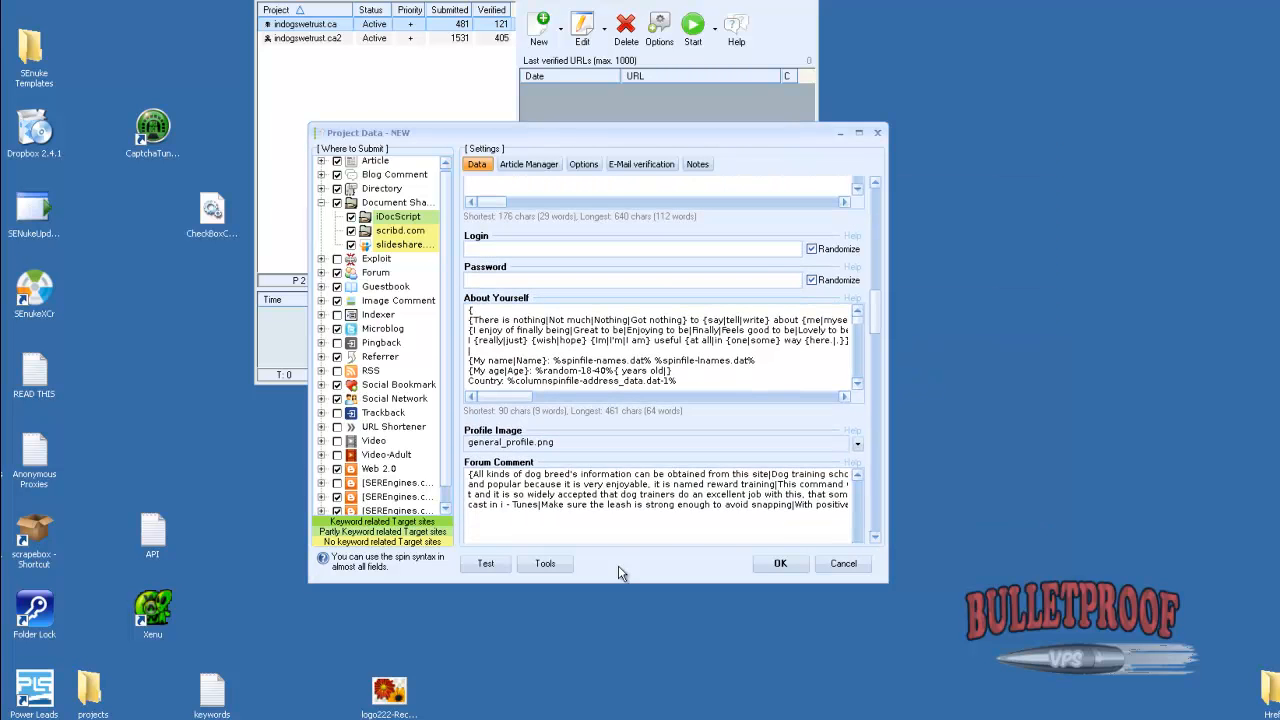
click(762, 563)
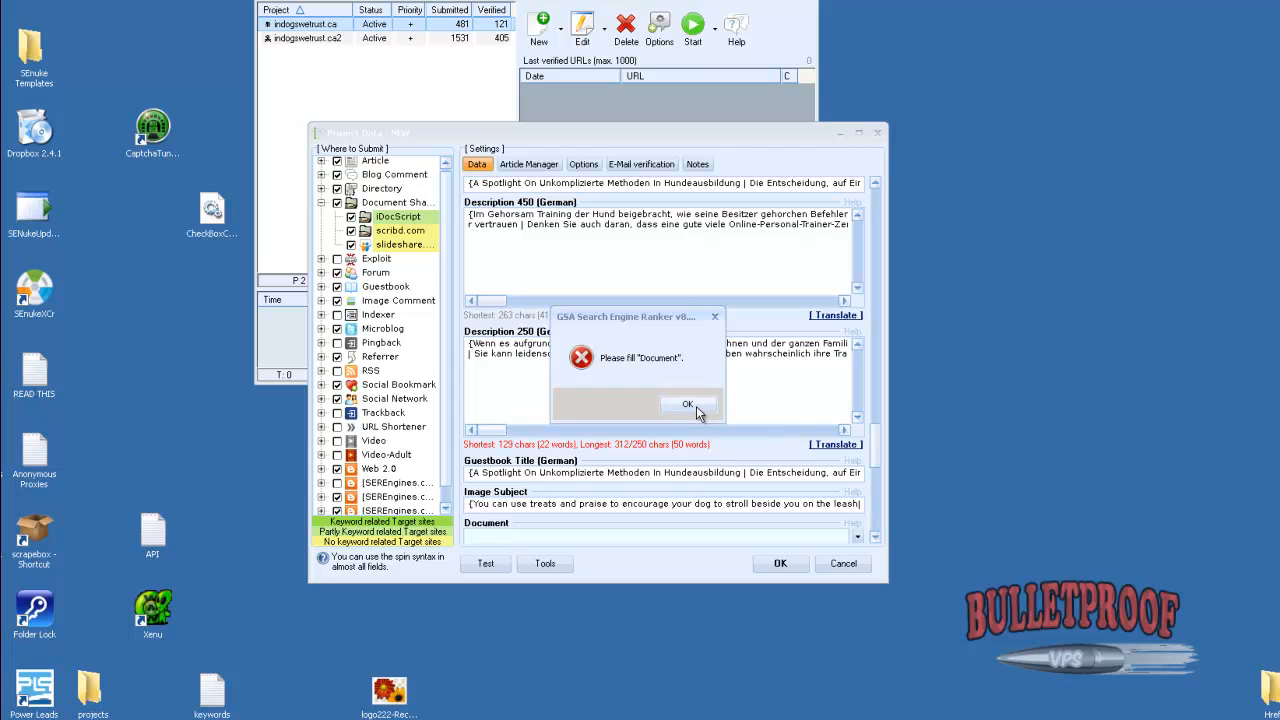
click(697, 412)
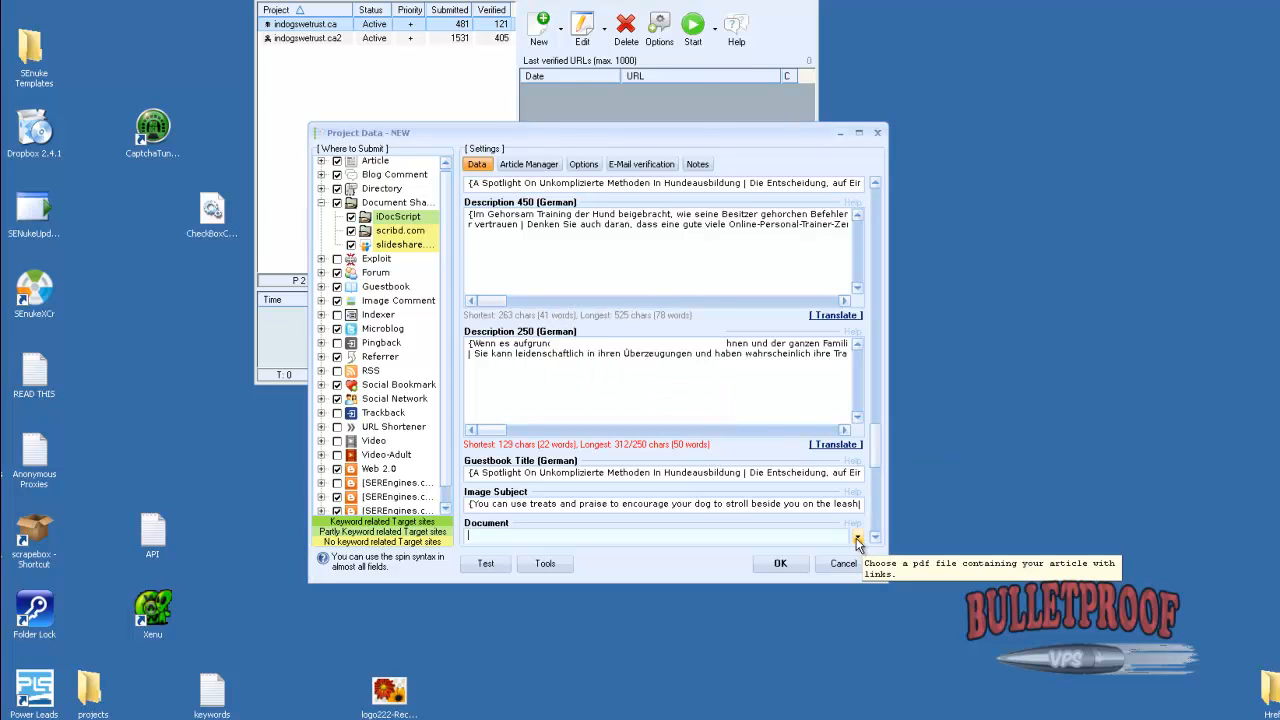
click(857, 537)
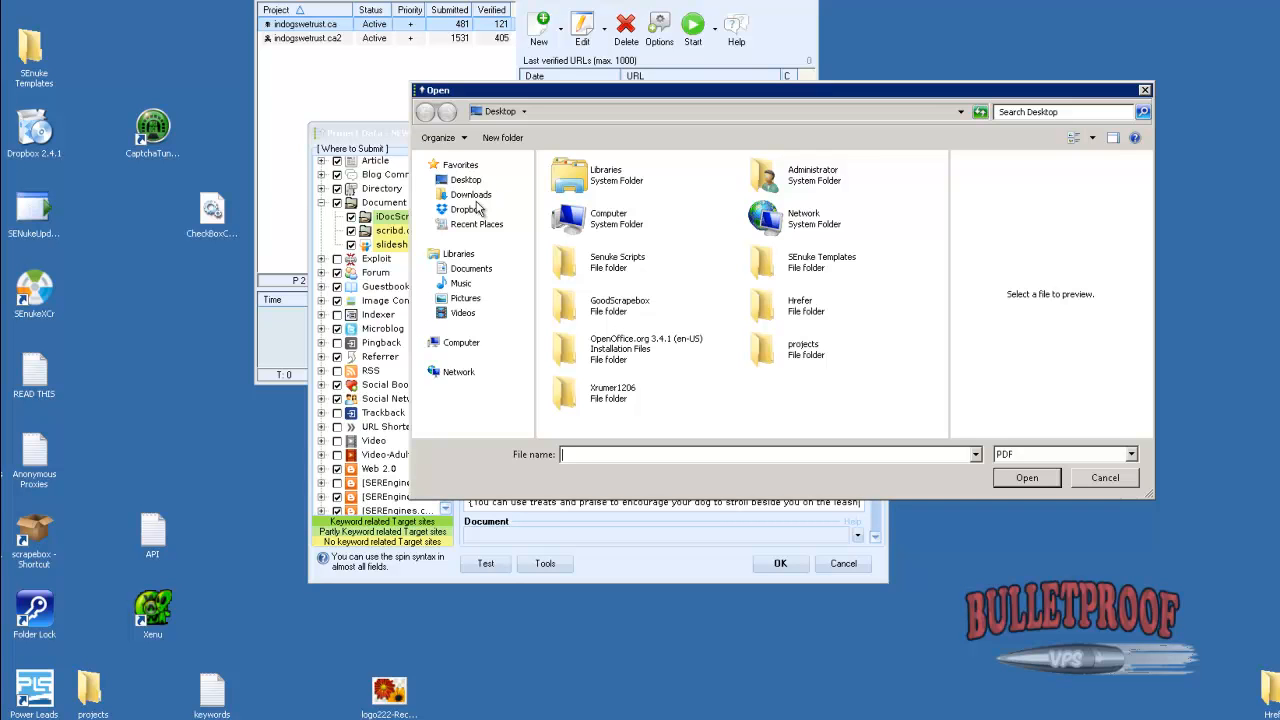
click(1105, 478)
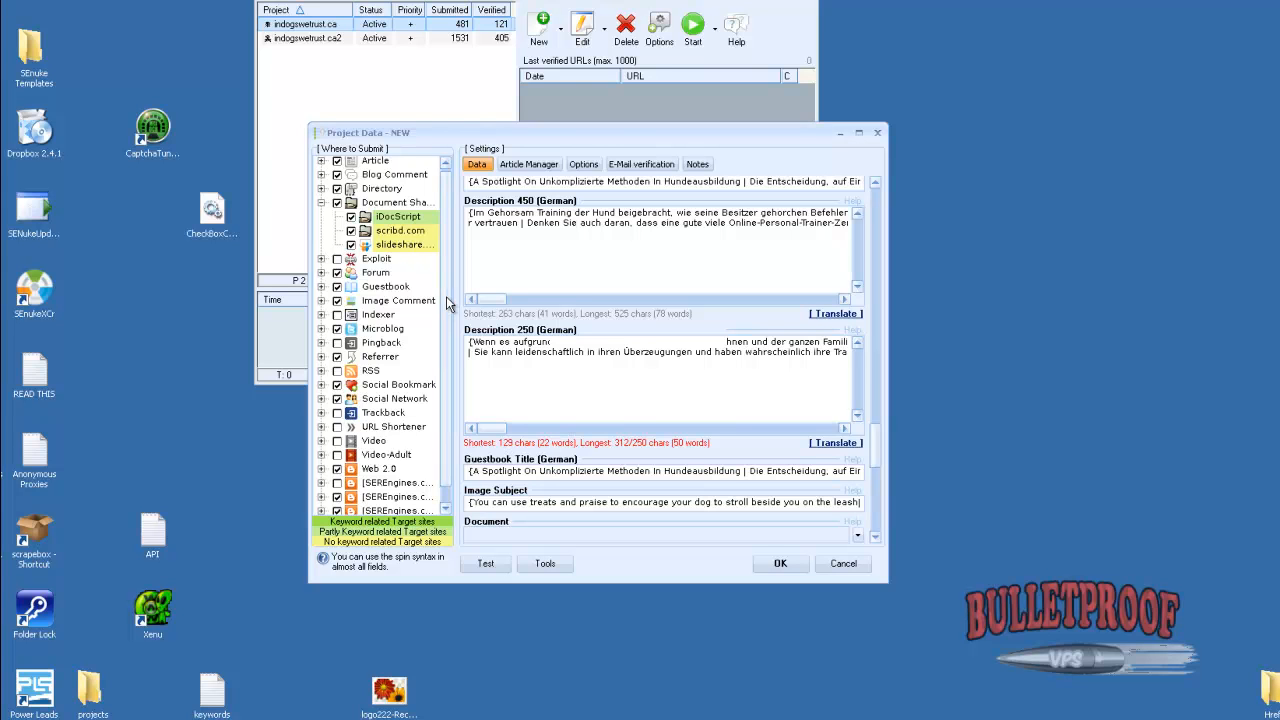
scroll(447, 320, down, 1)
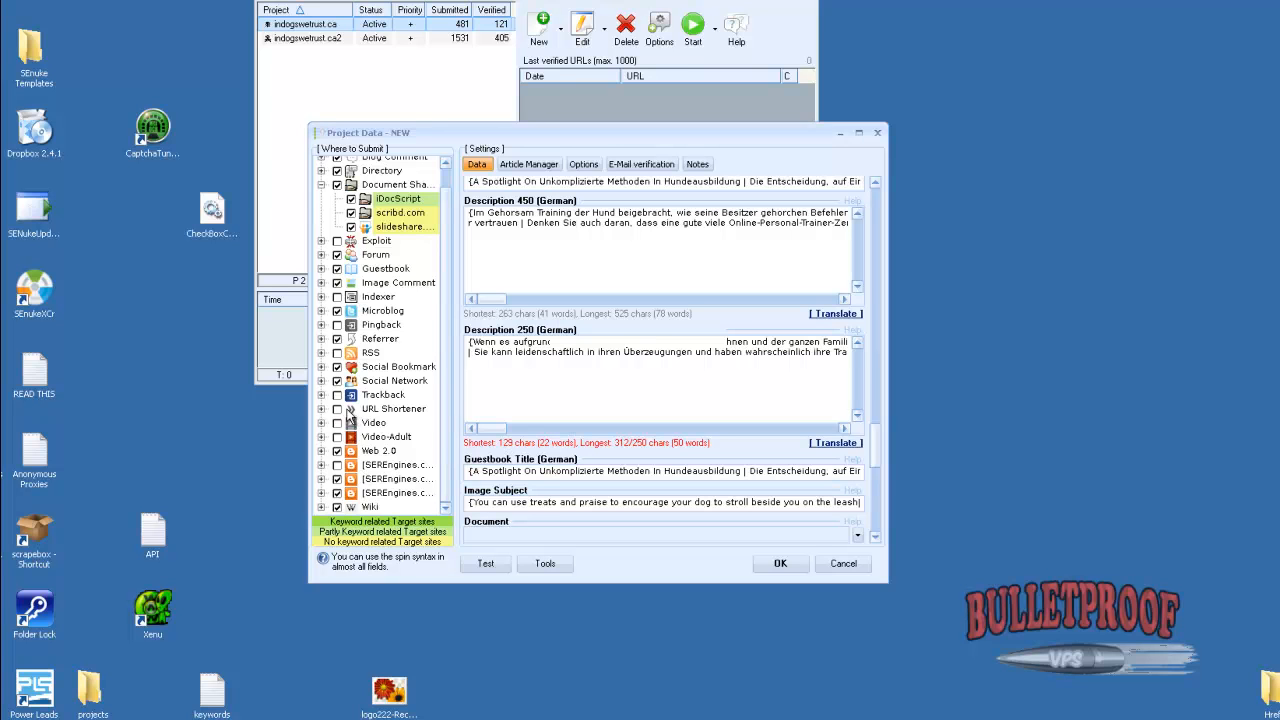
click(780, 563)
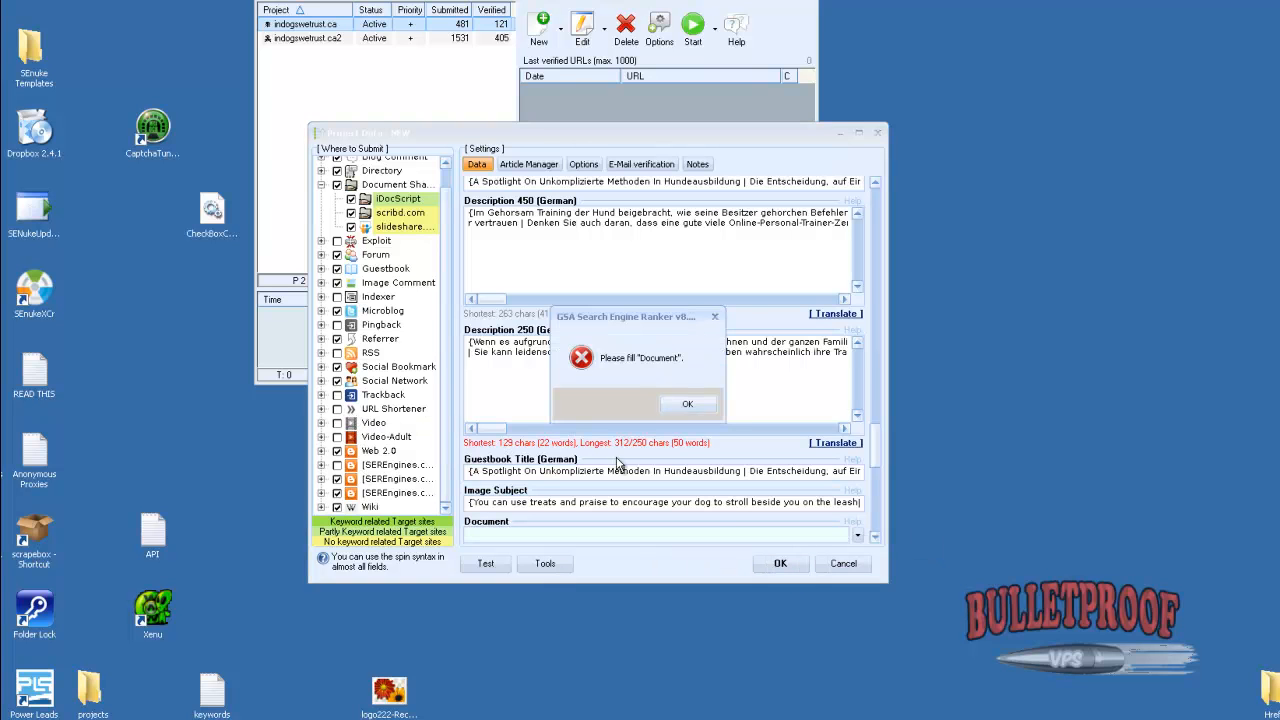
click(687, 403)
Exclude the Document Sharing group from the submission targets and save the project as indogswetrust.ca [Tier2]
click(337, 185)
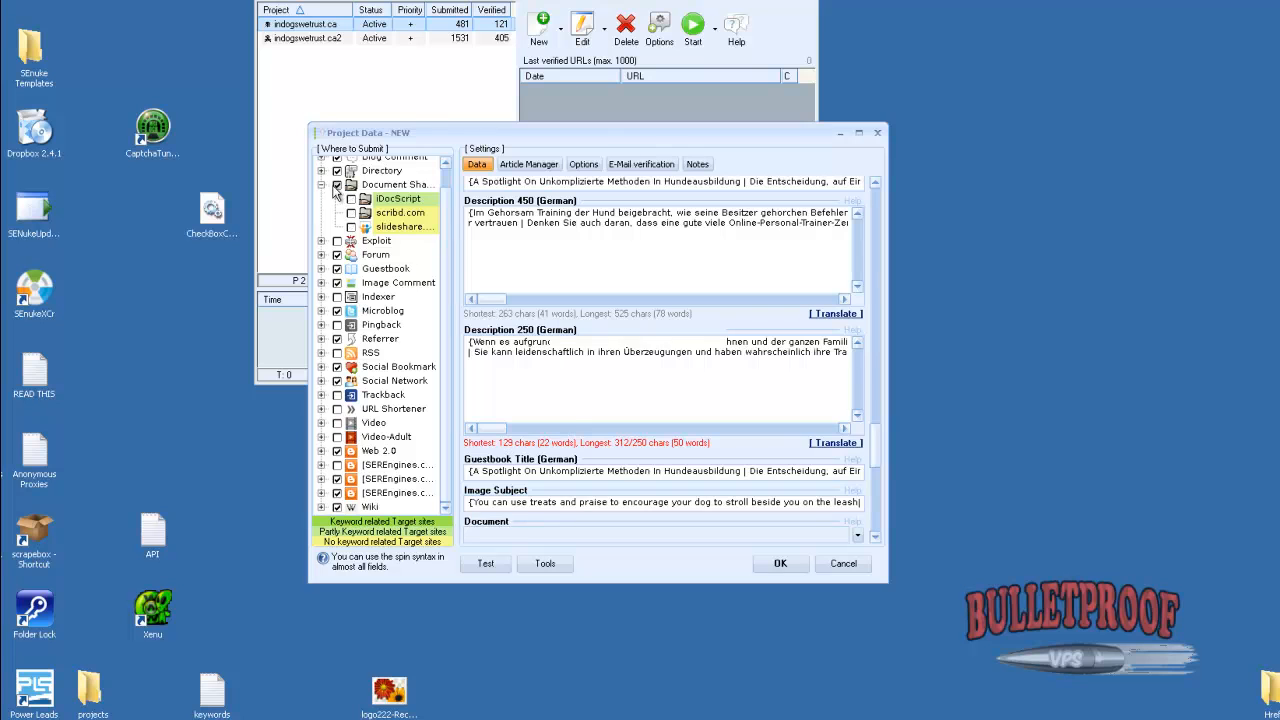
click(775, 564)
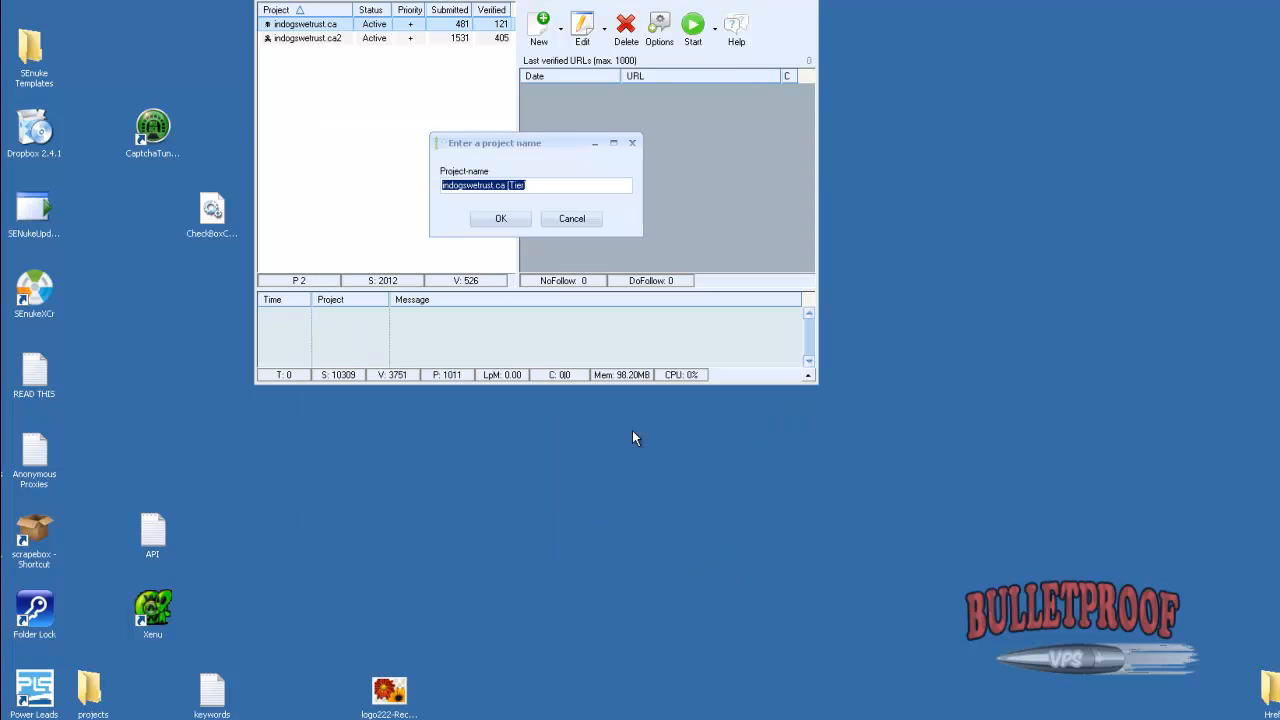
key(Return)
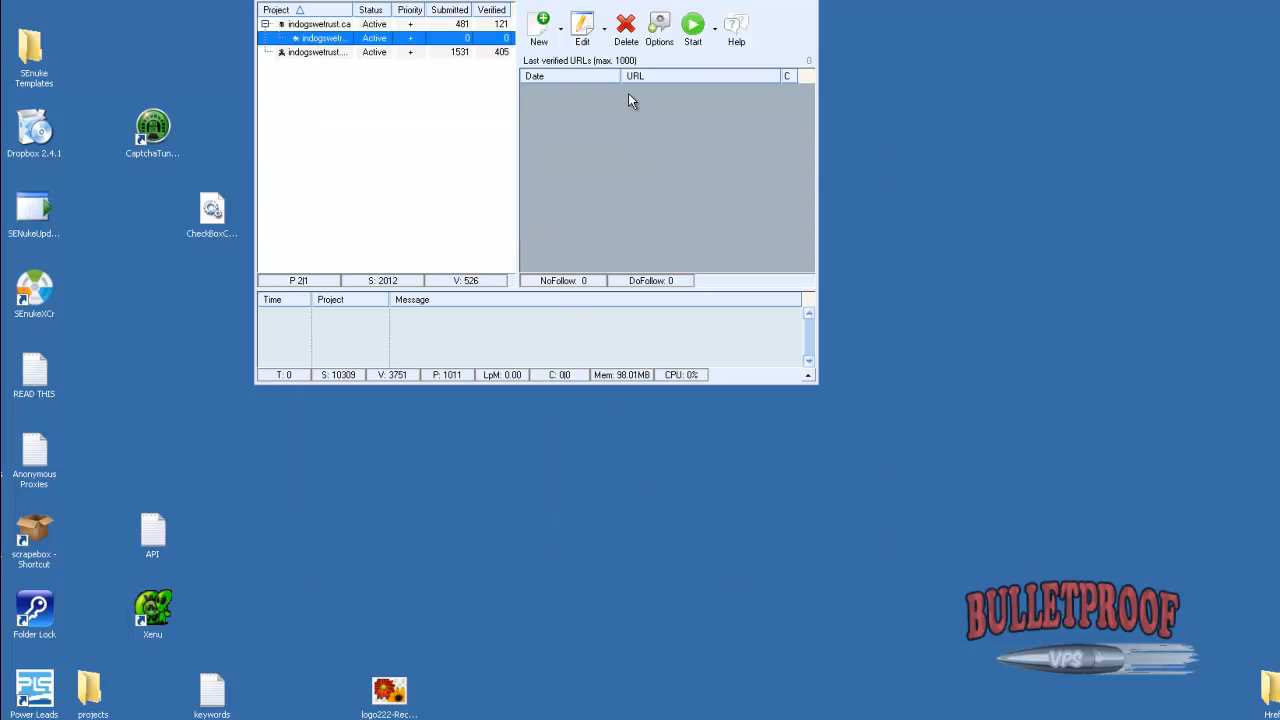
Create a new project using the verified URLs of indogswetrust.ca [Tier2], with random URL selection off and URL variations enabled at 20%
click(543, 38)
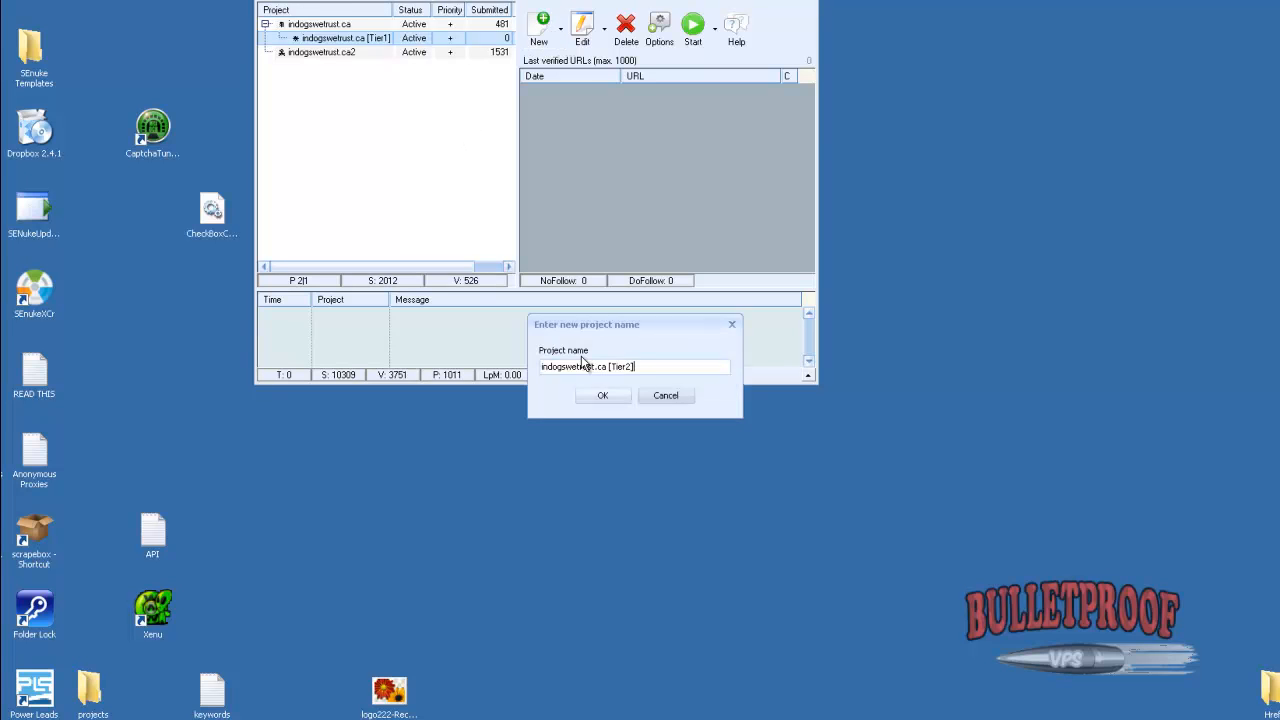
key(Return)
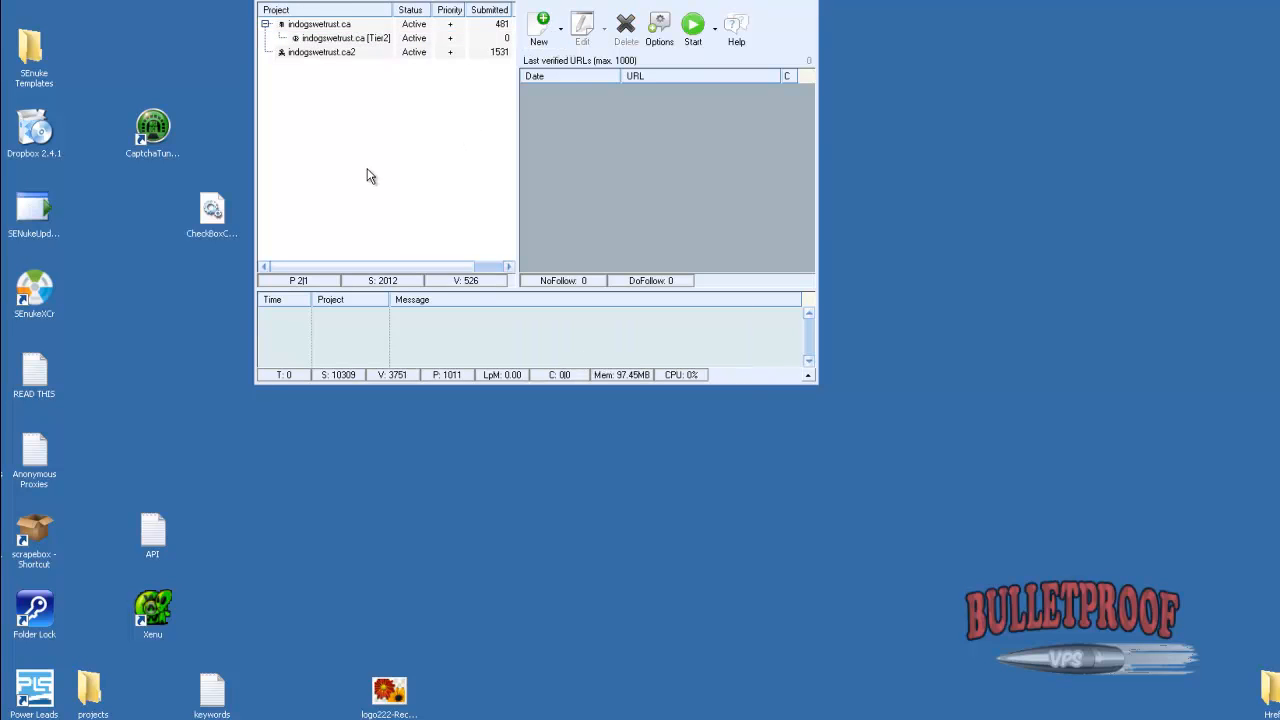
click(357, 38)
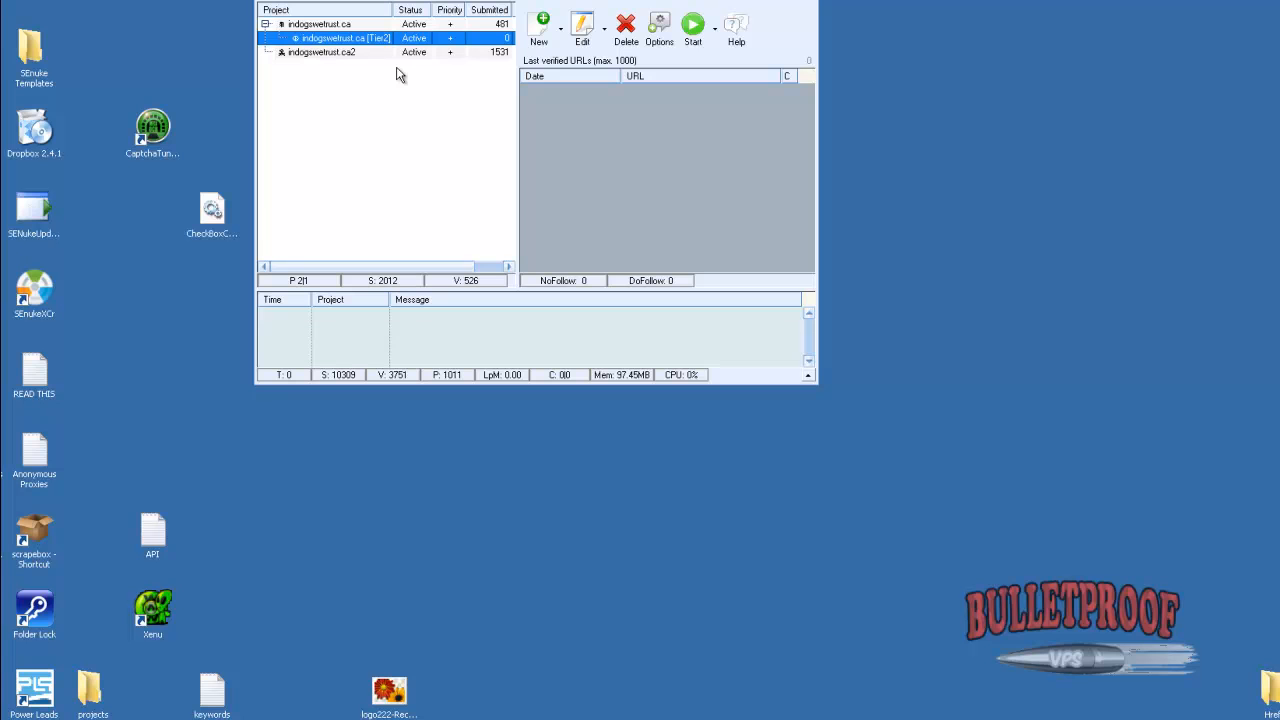
click(536, 38)
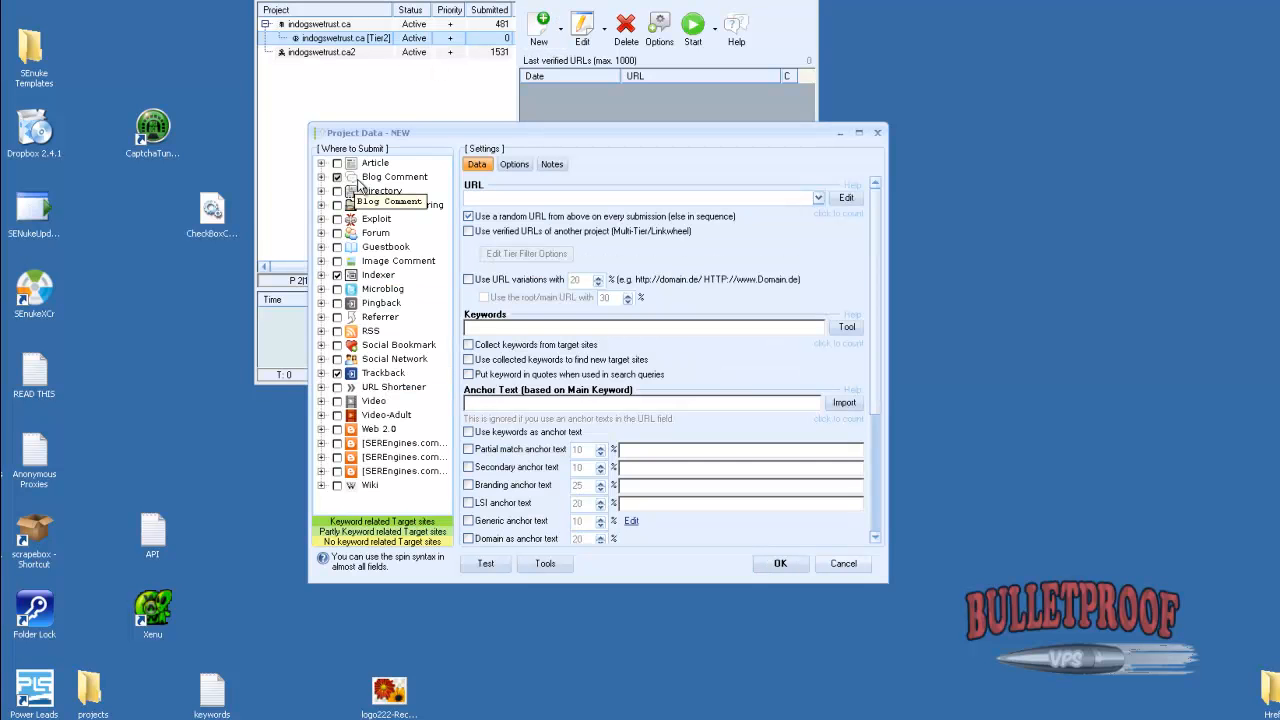
click(519, 265)
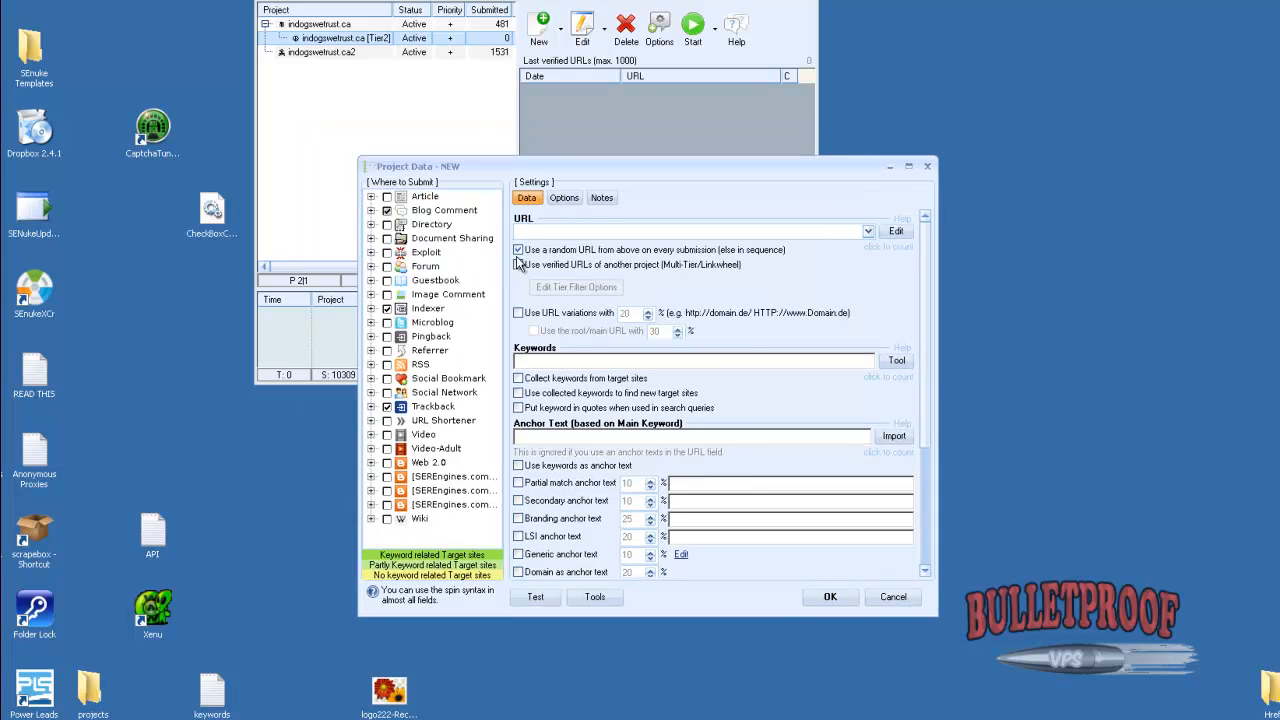
click(537, 289)
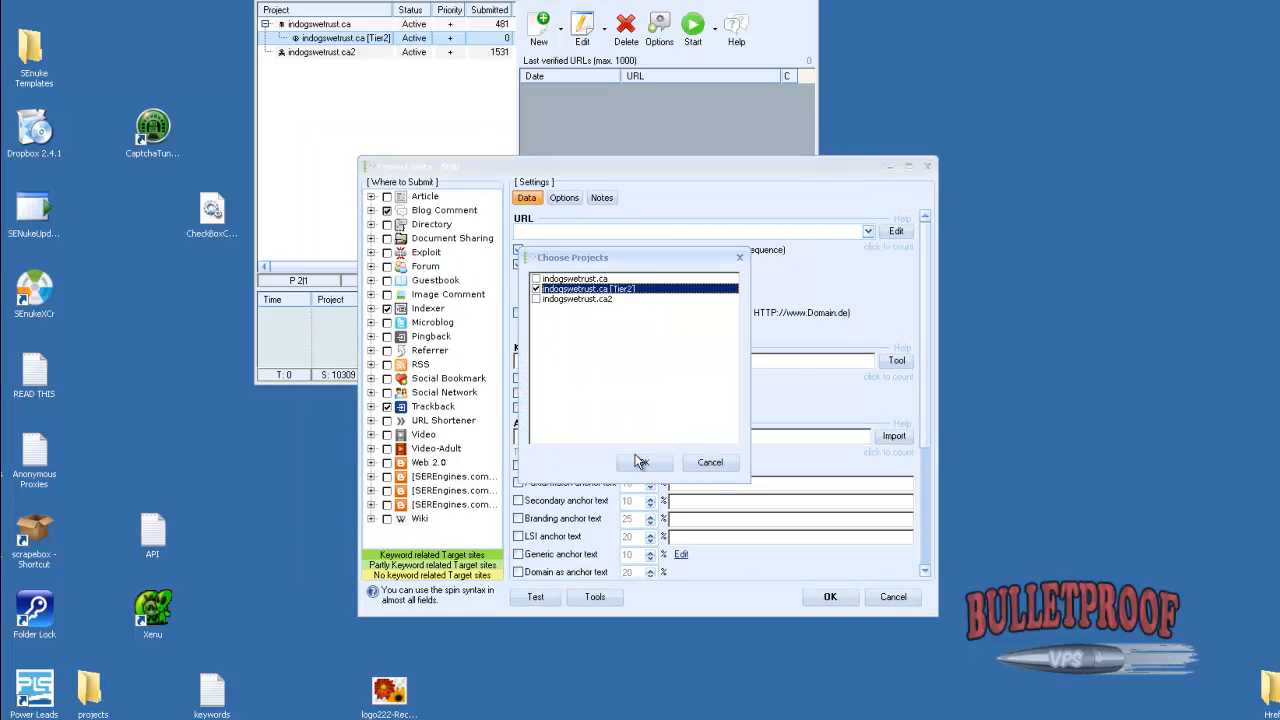
click(644, 462)
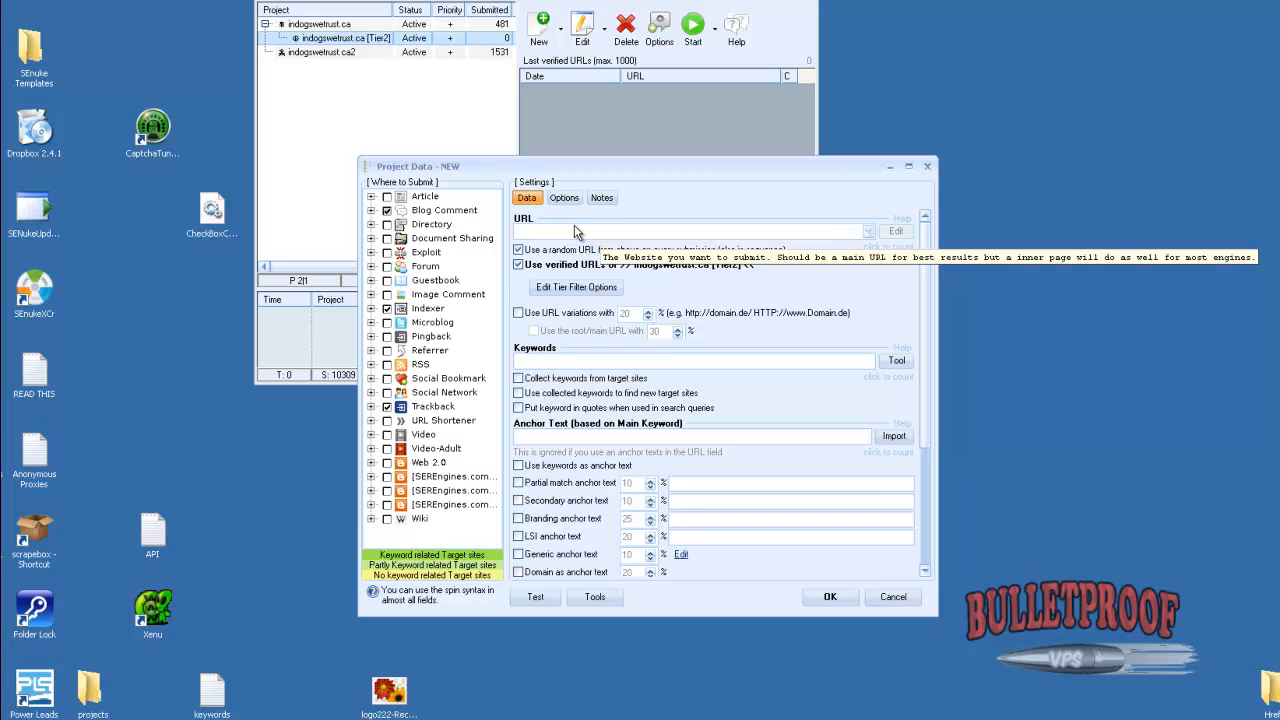
click(520, 251)
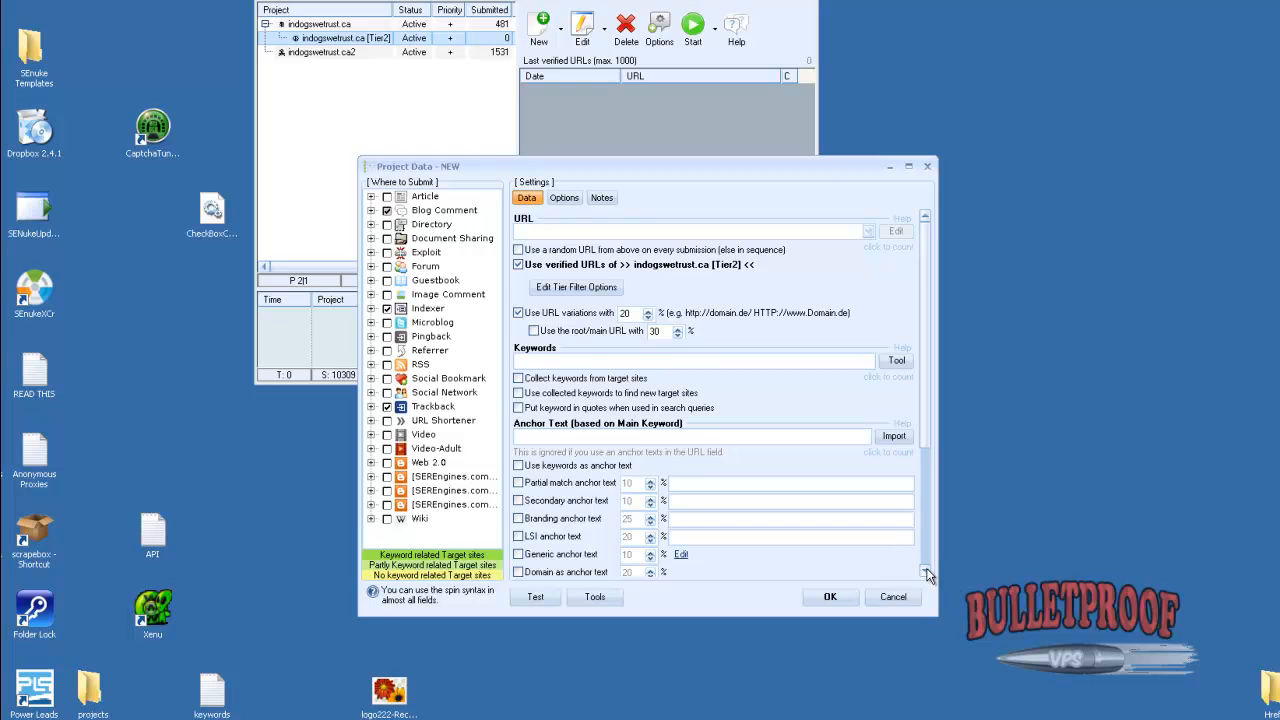
Paste the dog training anchor texts and the dog training keyword list into the new project's matching fields
scroll(922, 560, down, 4)
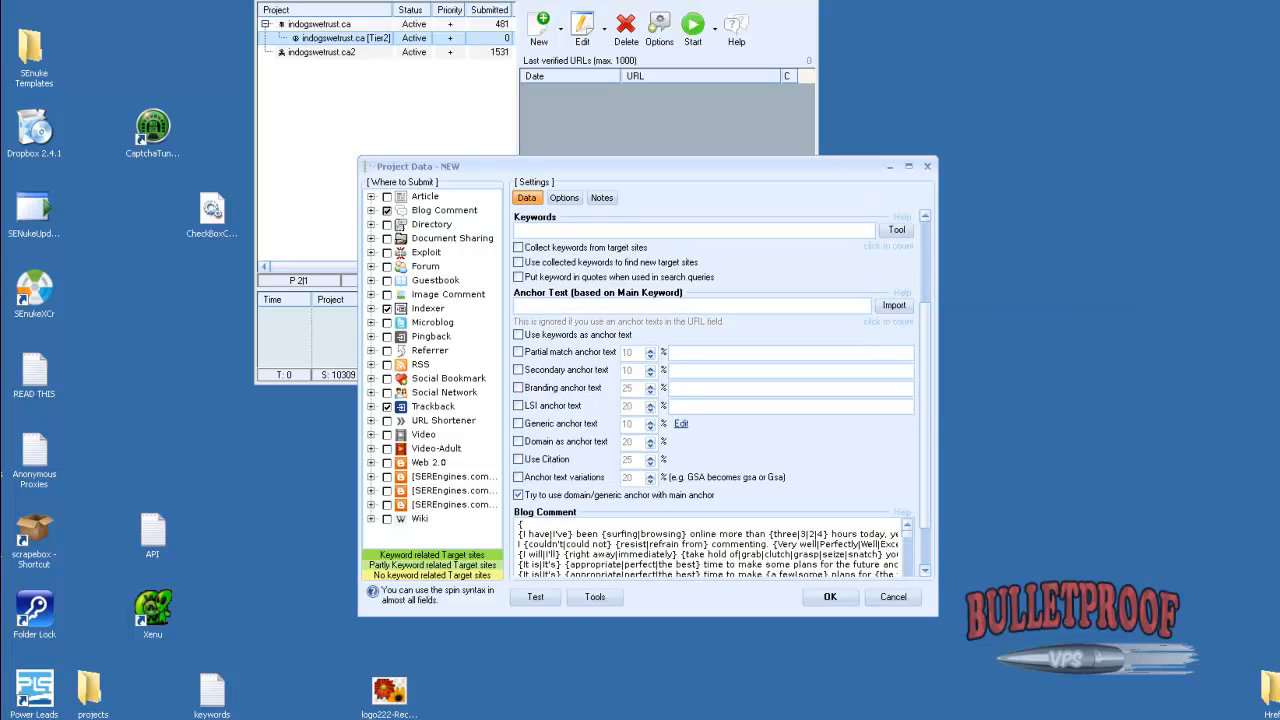
mouse_move(201, 719)
key(ctrl+v)
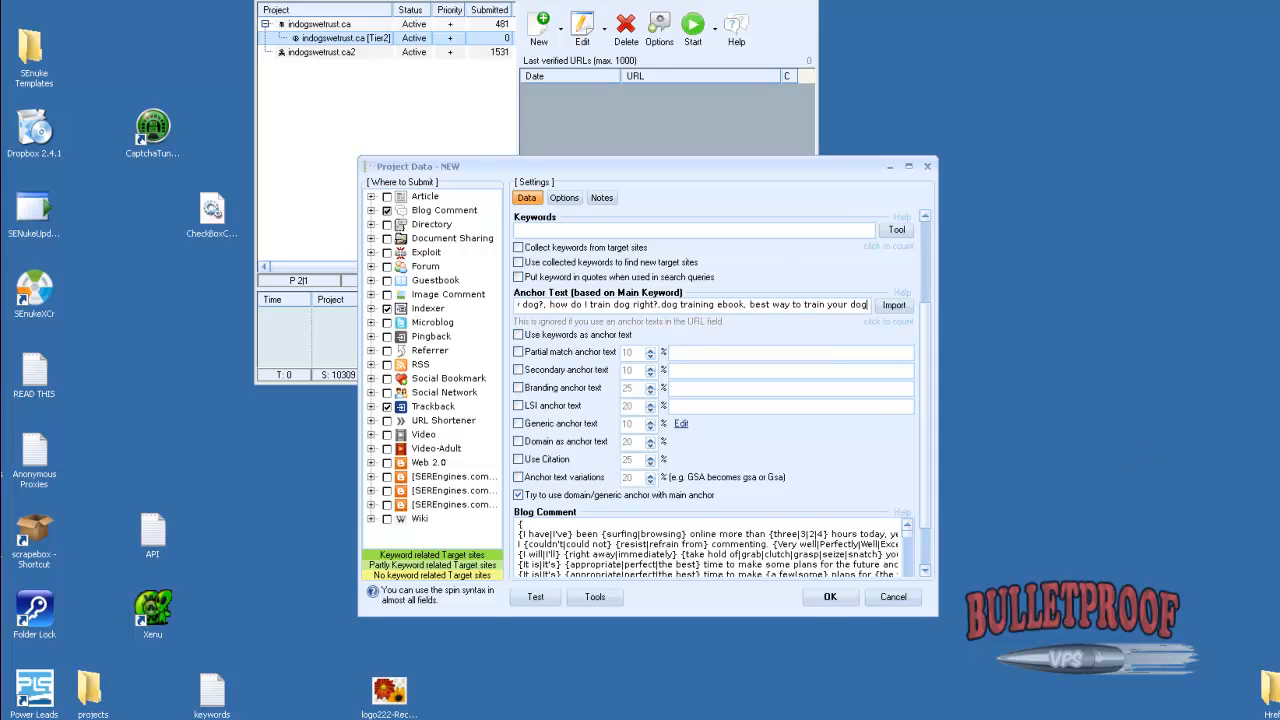
click(525, 232)
text(dog training,working dog training,youtube dog training)
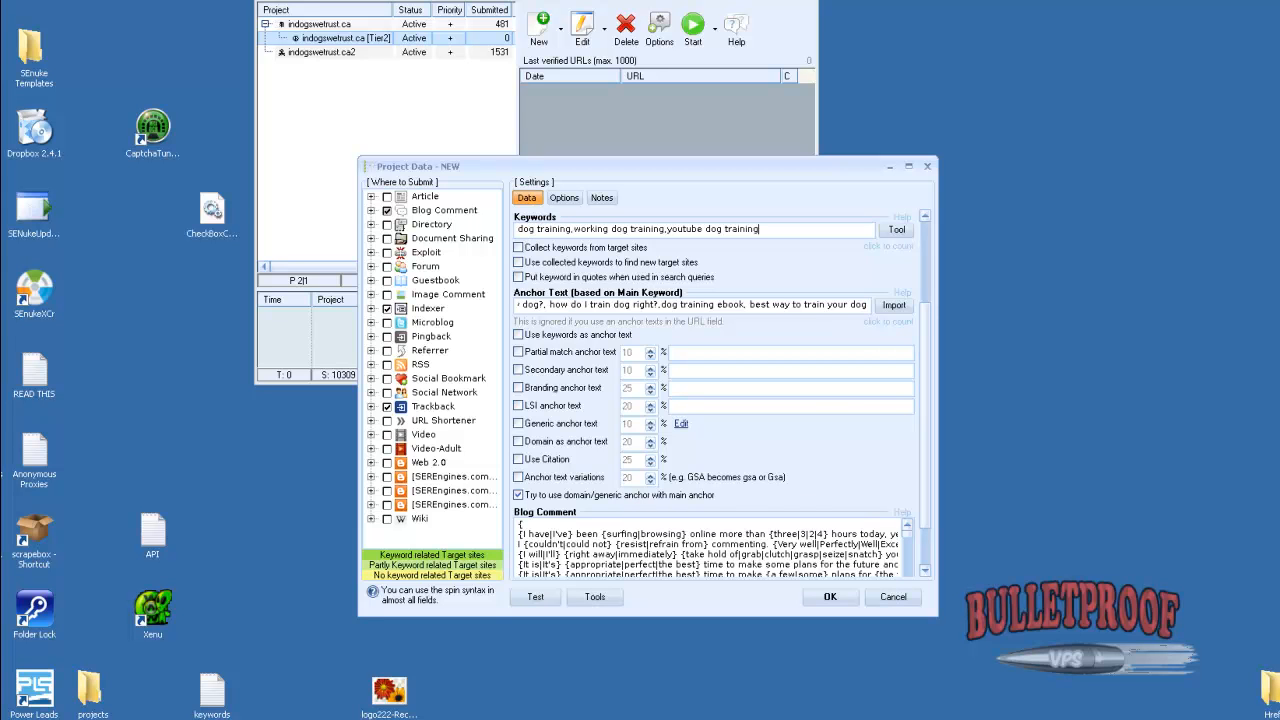
Switch to Wicked Article Creator, close the Title Builder and build a GSA Search Engine Ranker project for dog training
mouse_move(738, 718)
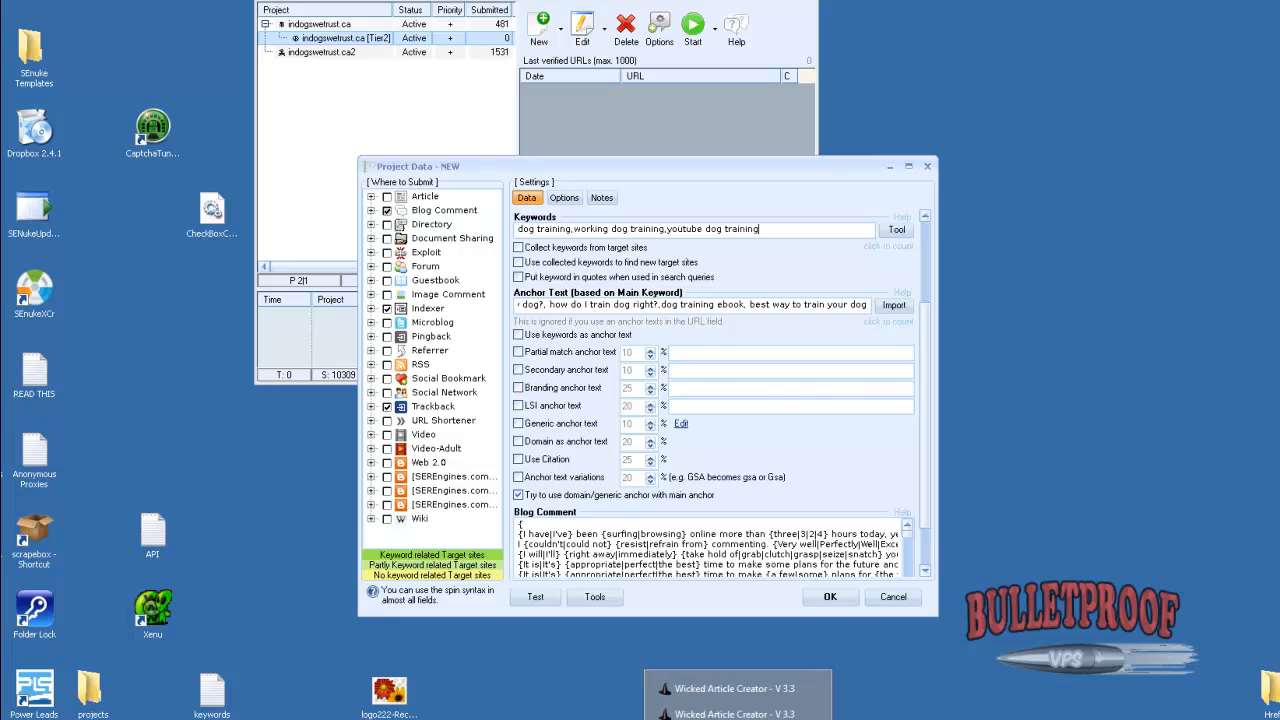
click(738, 689)
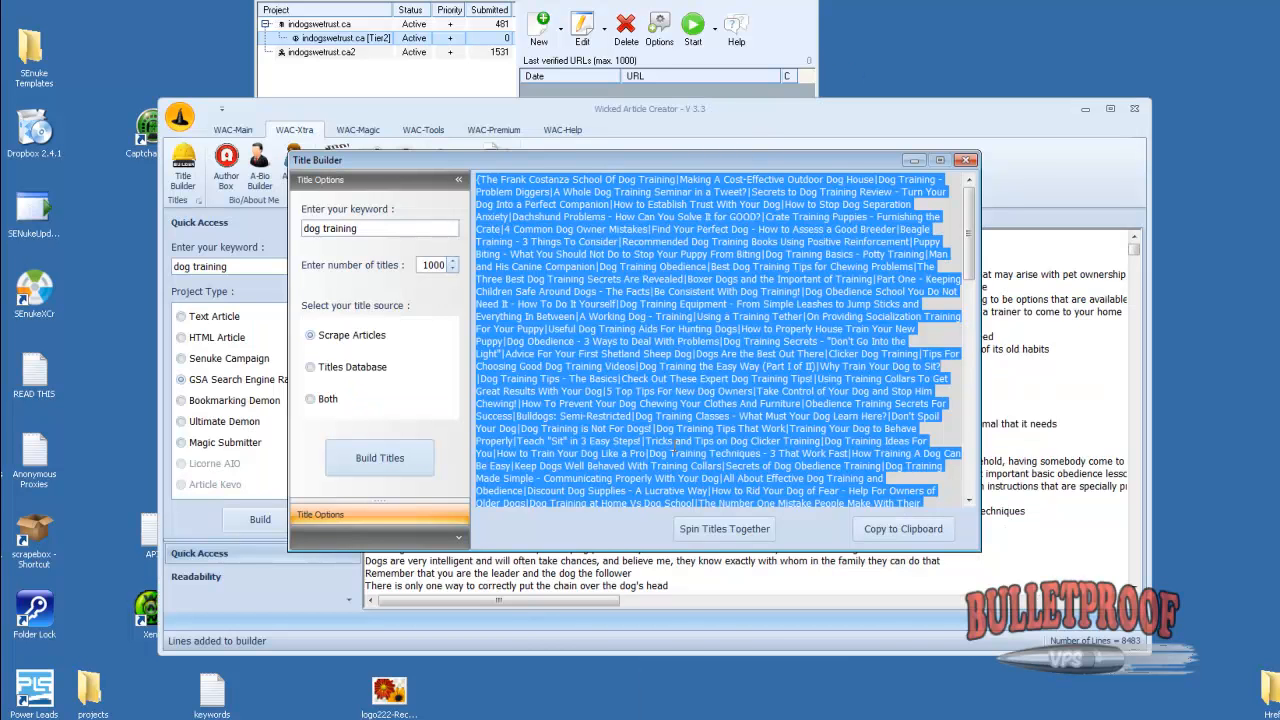
click(676, 448)
click(966, 160)
click(268, 522)
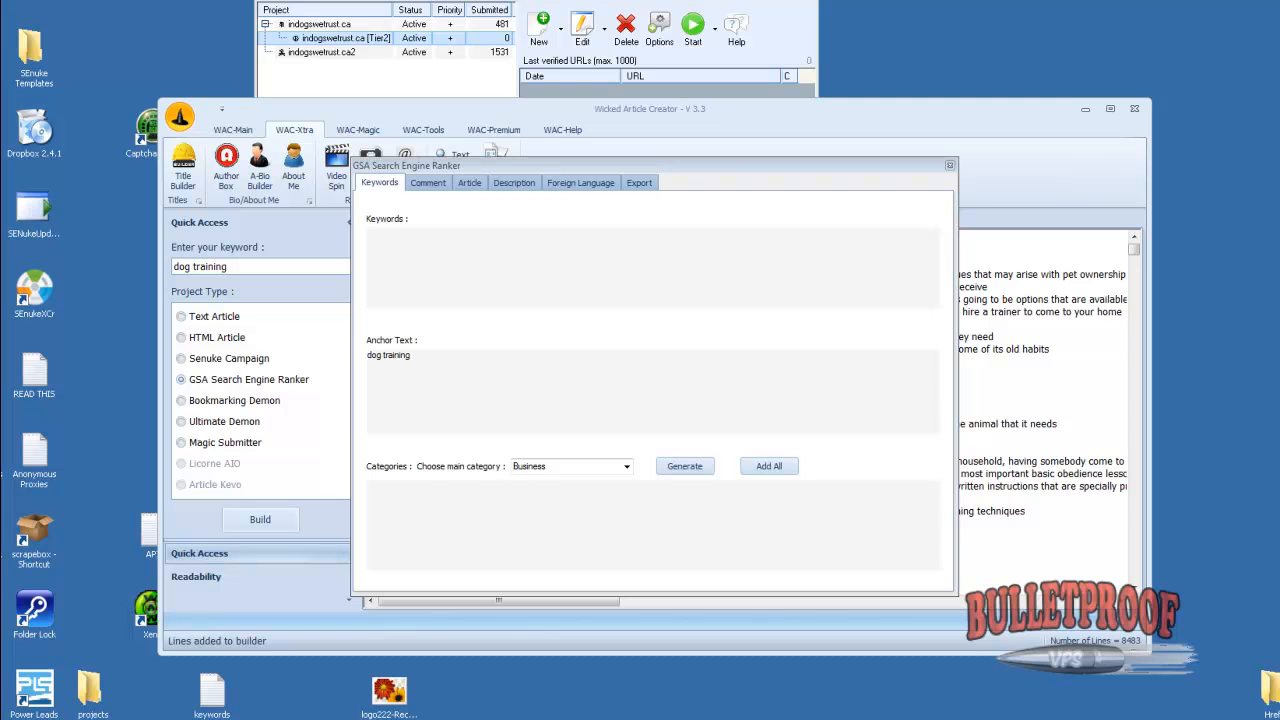
Fill the build's Keywords with the dog training keyword list and its Anchor Text with the dog training anchor phrases
click(431, 255)
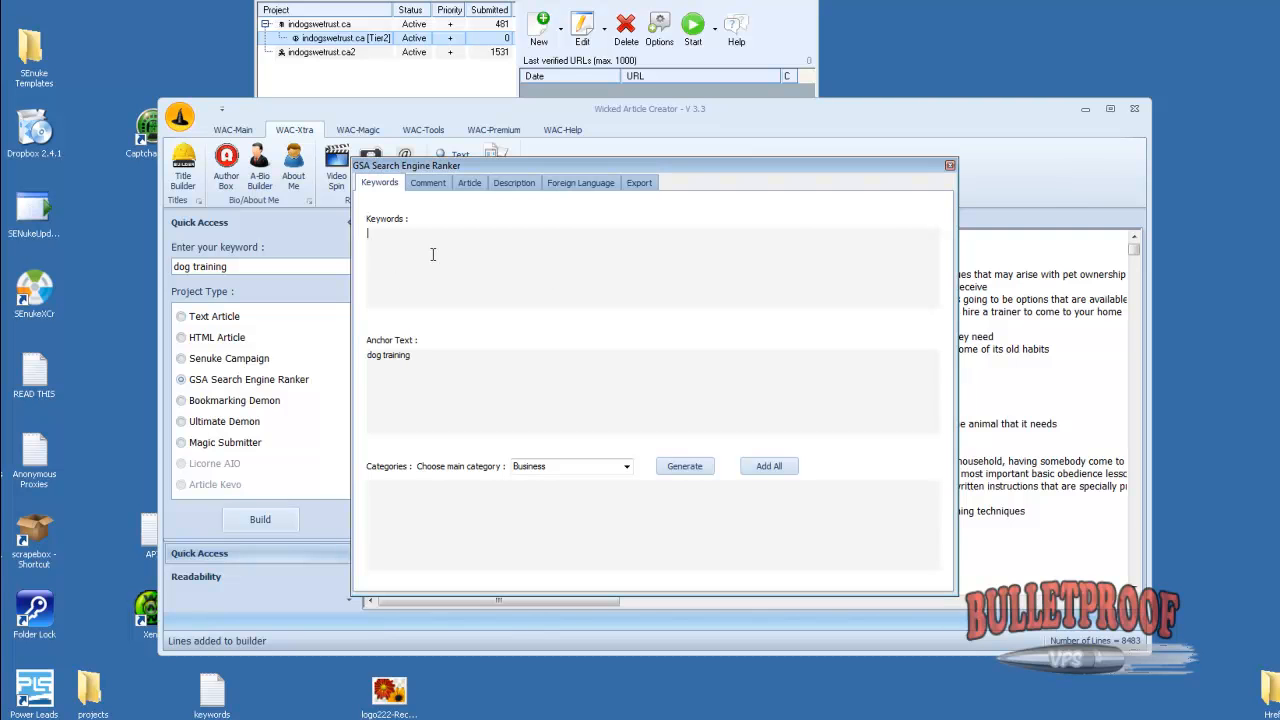
key(ctrl+v)
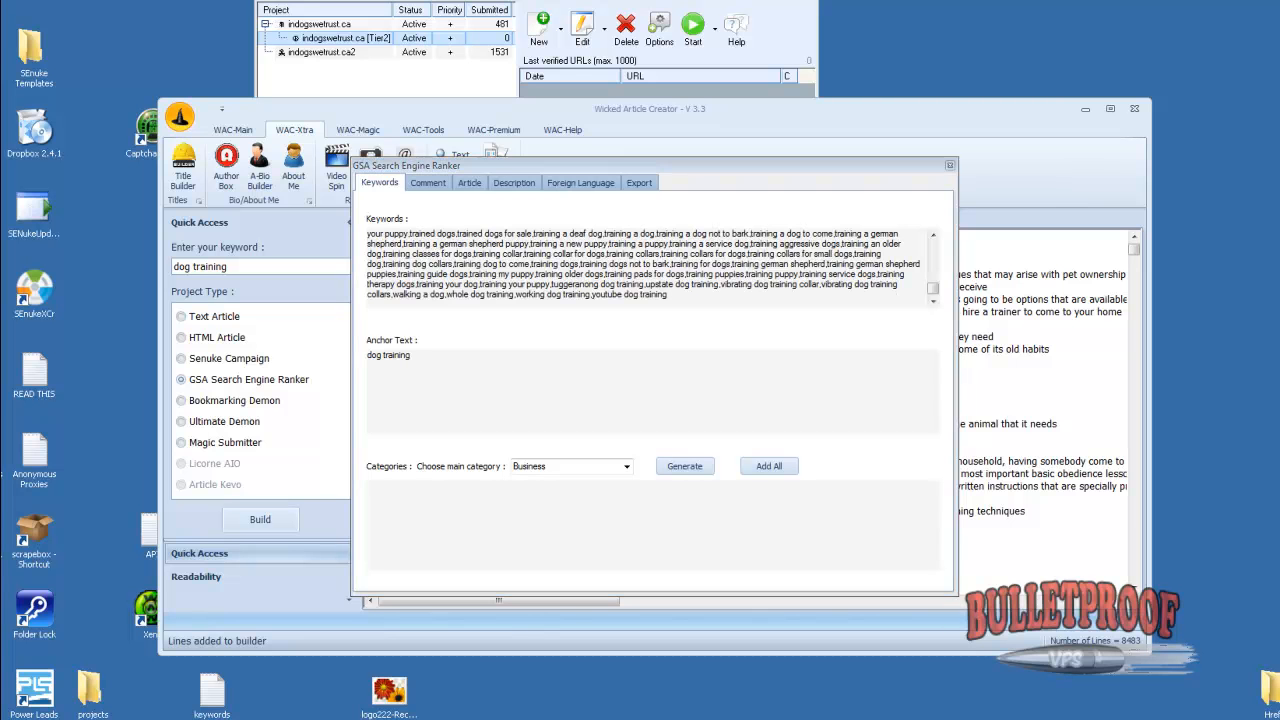
click(440, 380)
text(dog training, how to train your dogs, ways to train your dog. How do I train my dog?, how do I train dog right?,dog training ebook, best way to train your dog)
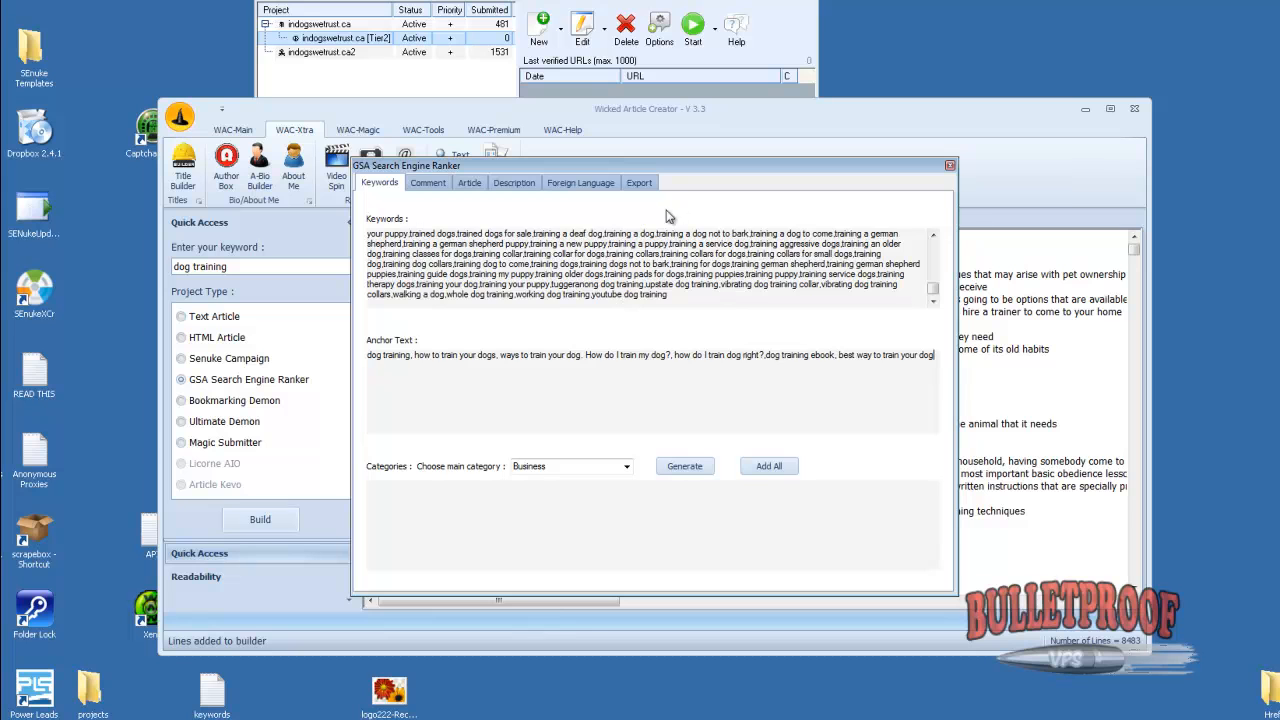
Export the build to the database to get its GSA ID, and return to the new project in GSA Search Engine Ranker
click(640, 186)
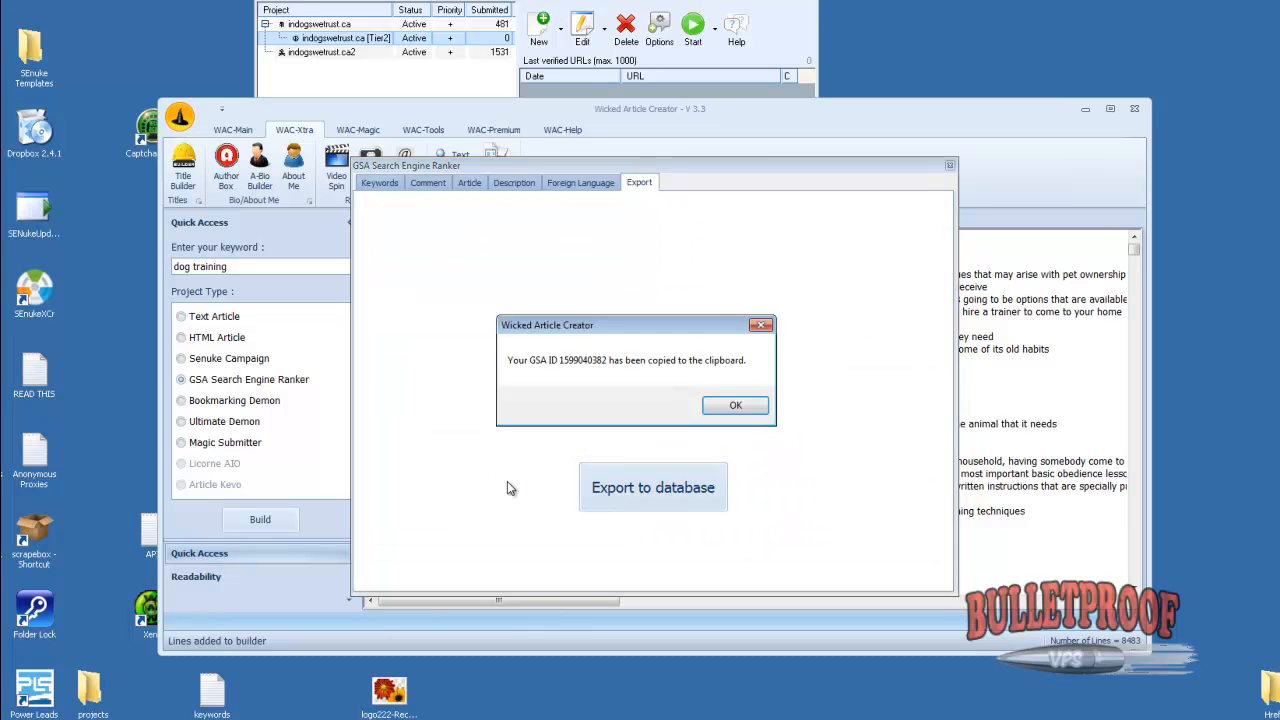
click(731, 401)
click(950, 165)
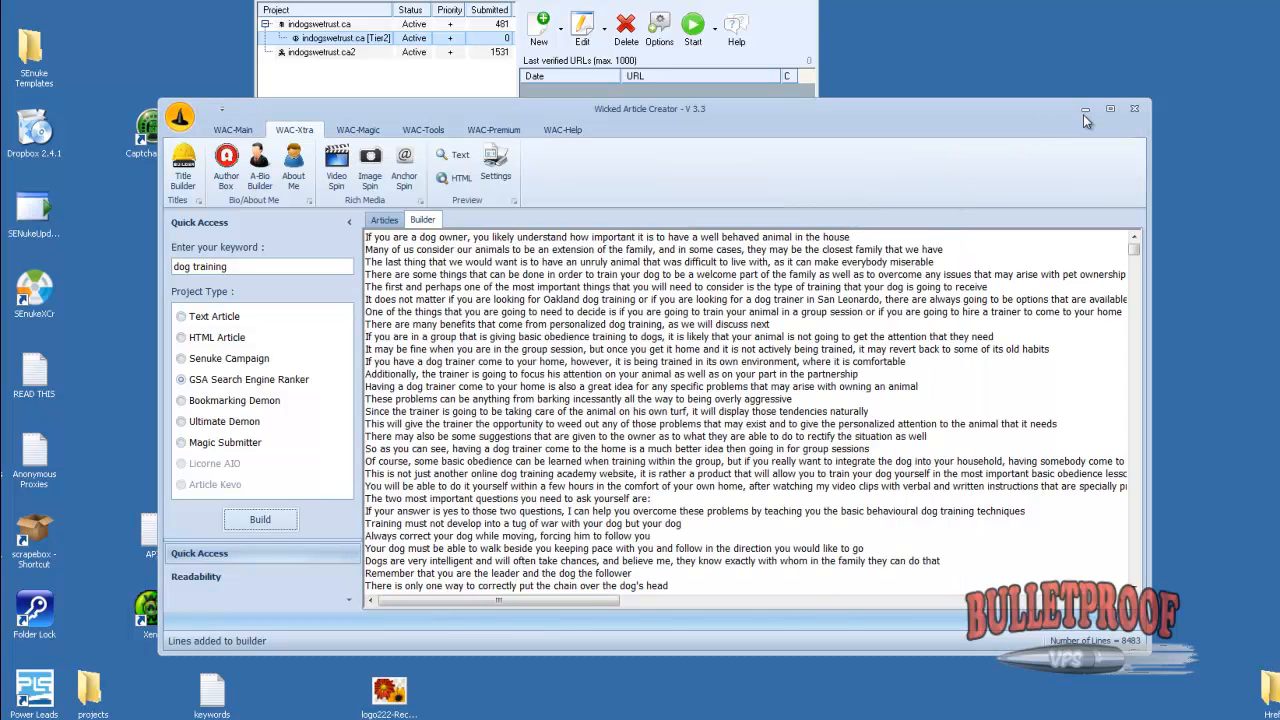
click(1083, 108)
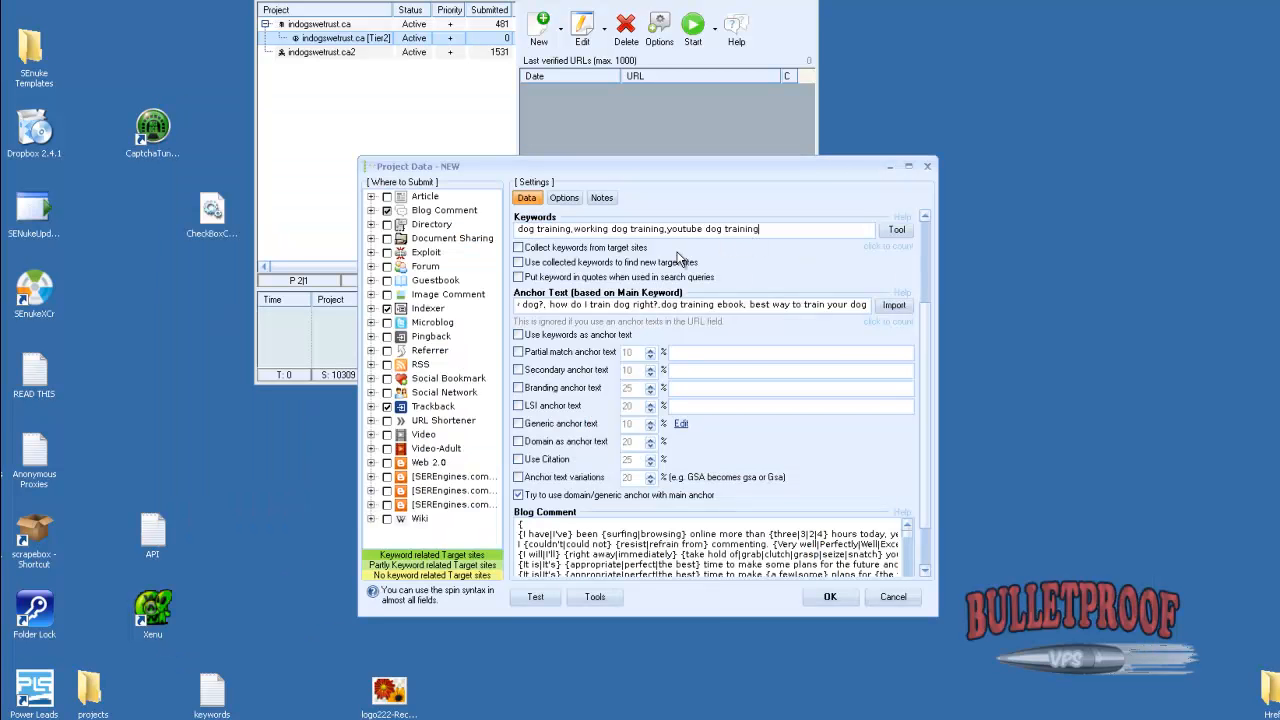
Auto-fill the new project's data from WAC using the copied GSA ID
click(594, 597)
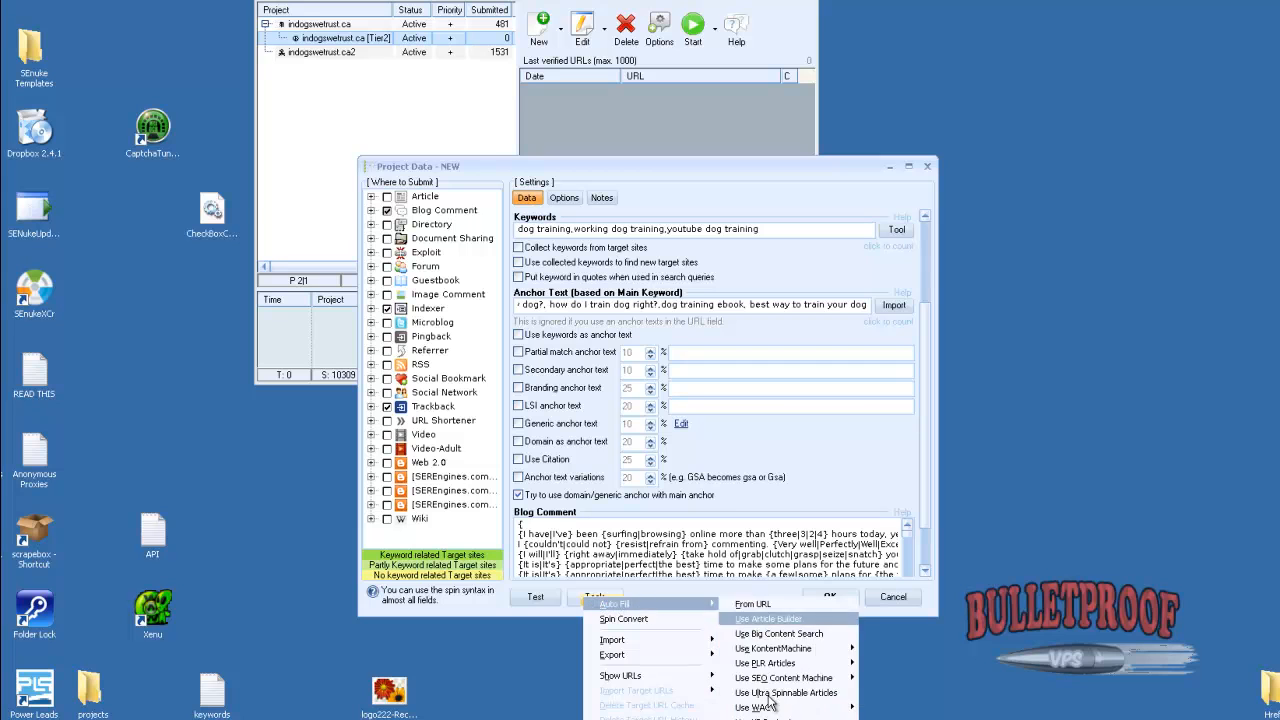
click(840, 702)
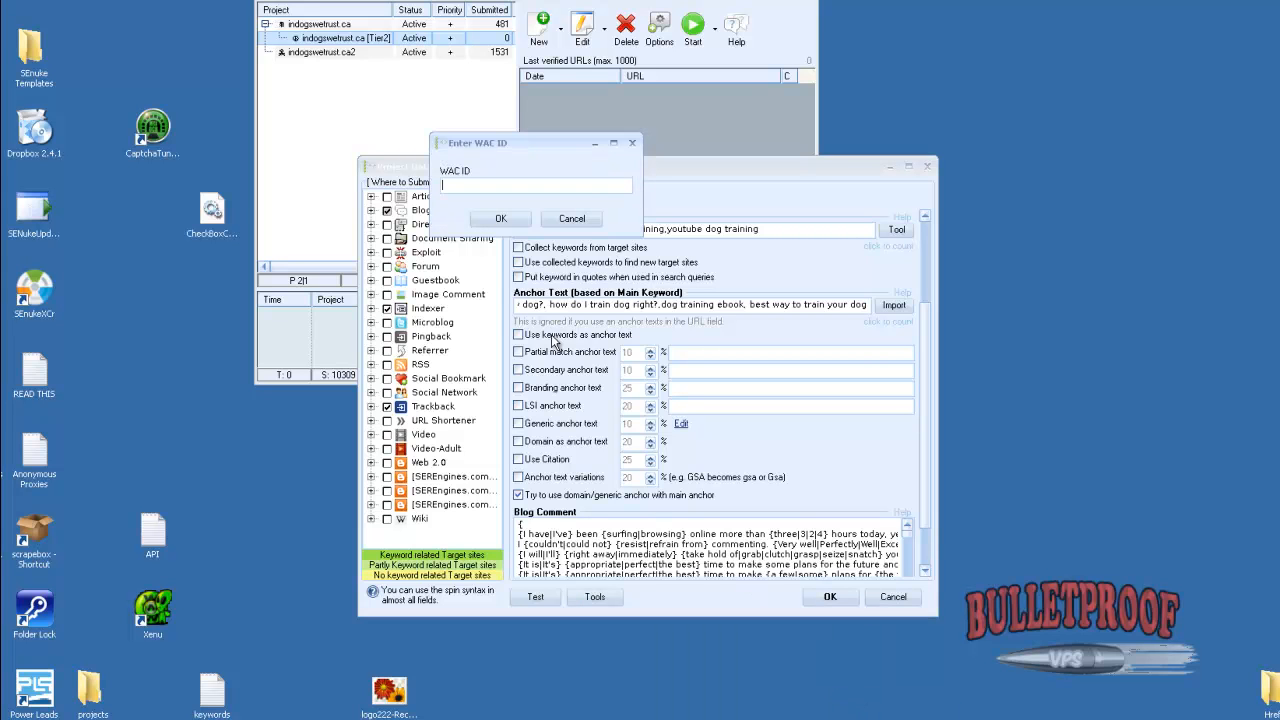
key(ctrl+v)
click(509, 221)
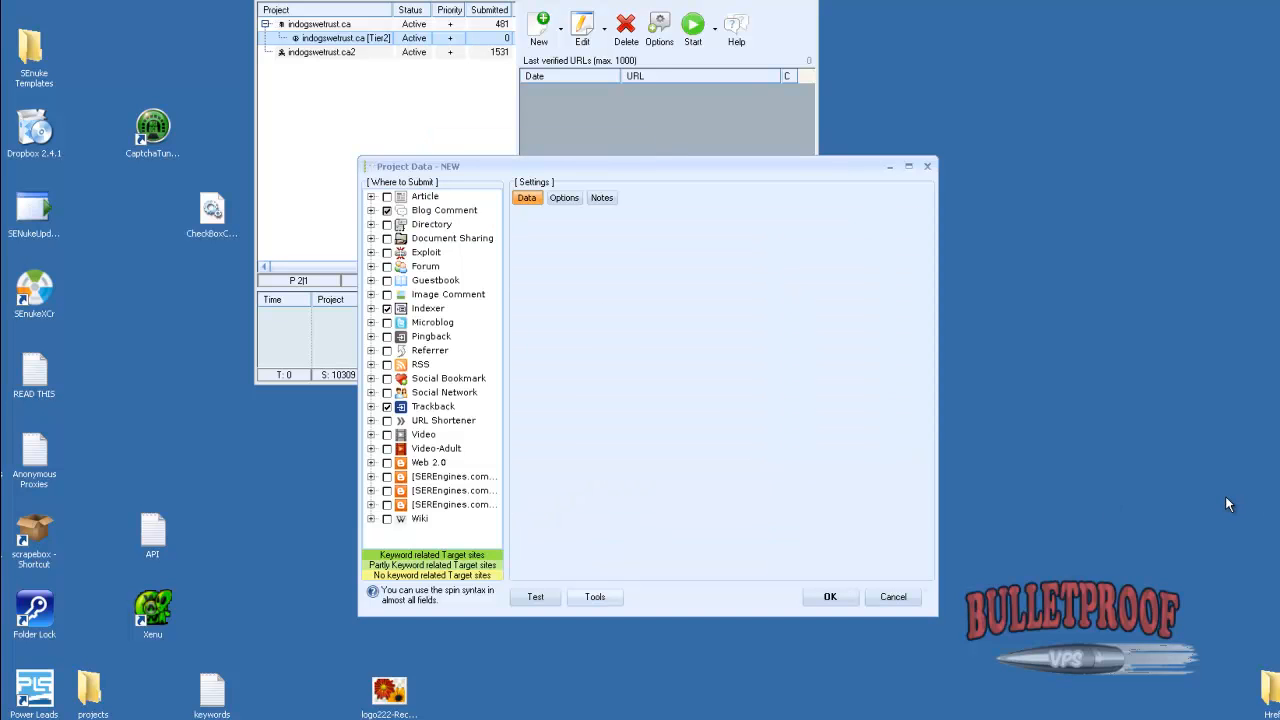
click(714, 410)
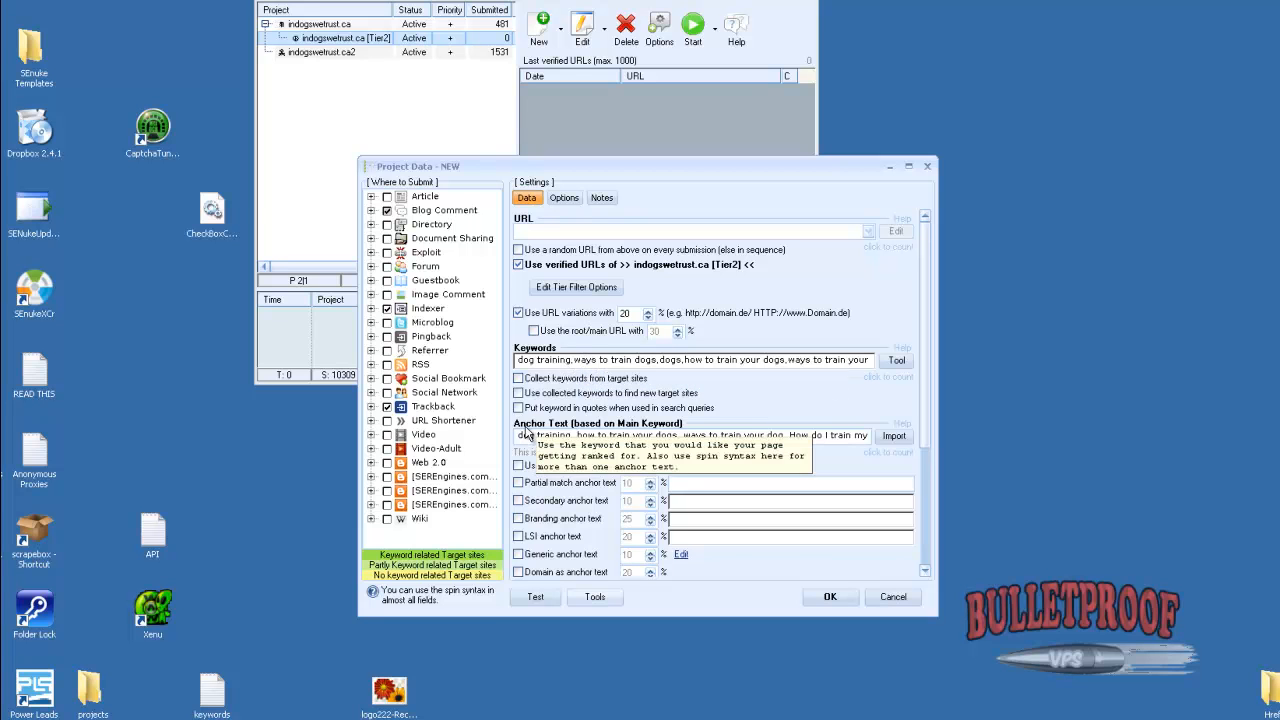
Enable Web 2.0, the last two SEREngines groups and Wiki as submission targets for the new project
drag(519, 435, 597, 435)
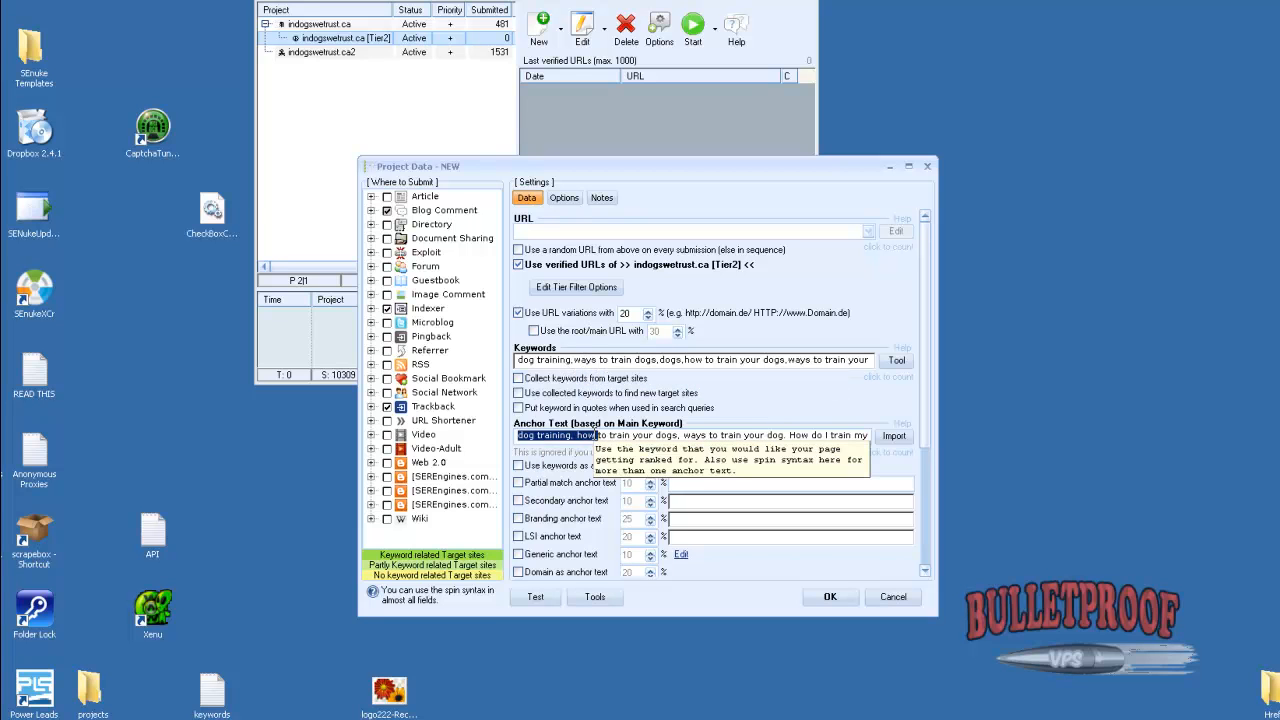
click(387, 505)
click(387, 491)
click(387, 463)
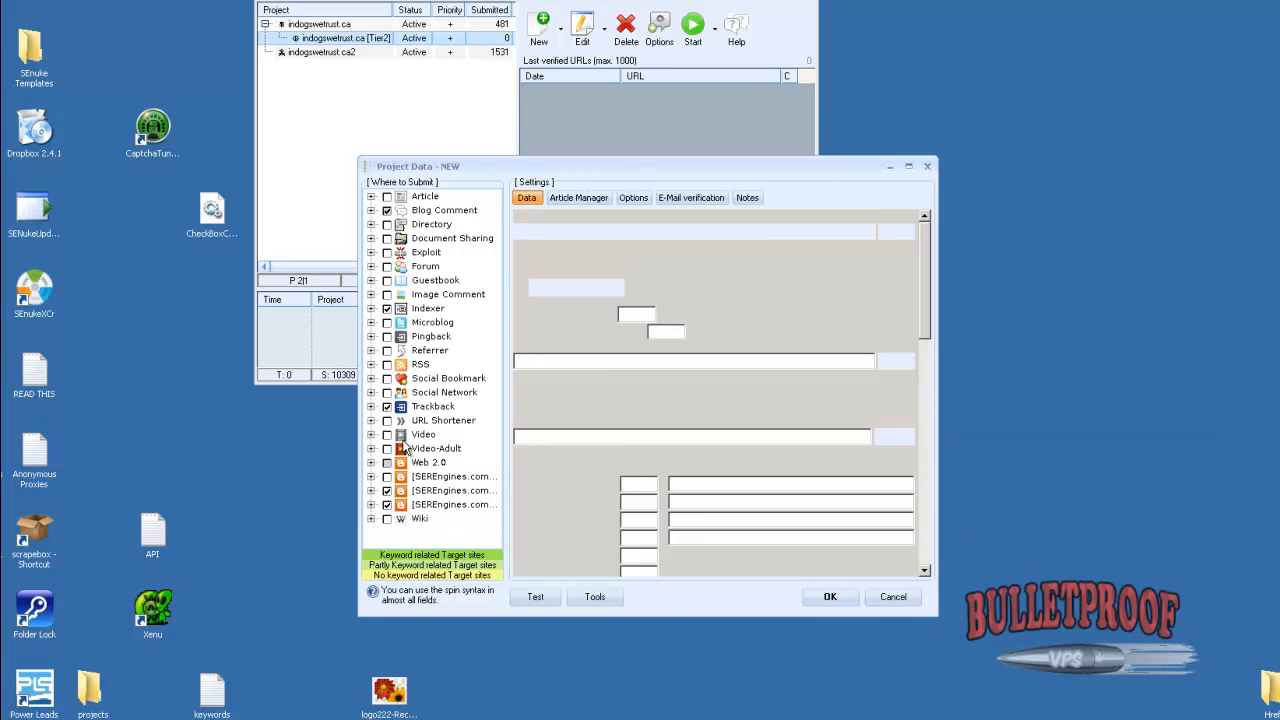
click(387, 518)
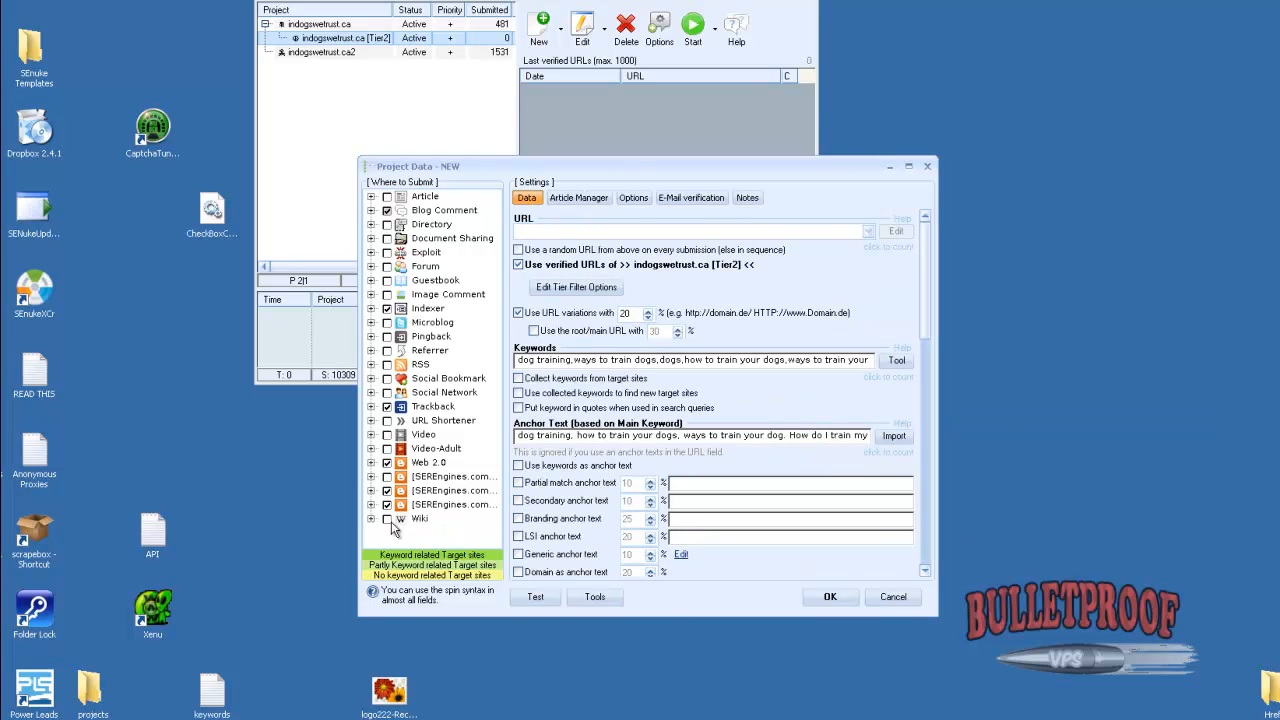
Enable Social Network, Social Bookmark, RSS, Referrer, Microblog, Image Comment, Forum and Article, and disable Trackback, Indexer and Blog Comment
click(387, 392)
click(387, 378)
click(386, 363)
click(386, 351)
click(389, 324)
click(390, 310)
click(387, 294)
click(387, 210)
click(387, 196)
Generate 1000 spun dog training titles in Wicked Article Creator's Title Builder and replace the project's Website Title with them
scroll(930, 326, down, 5)
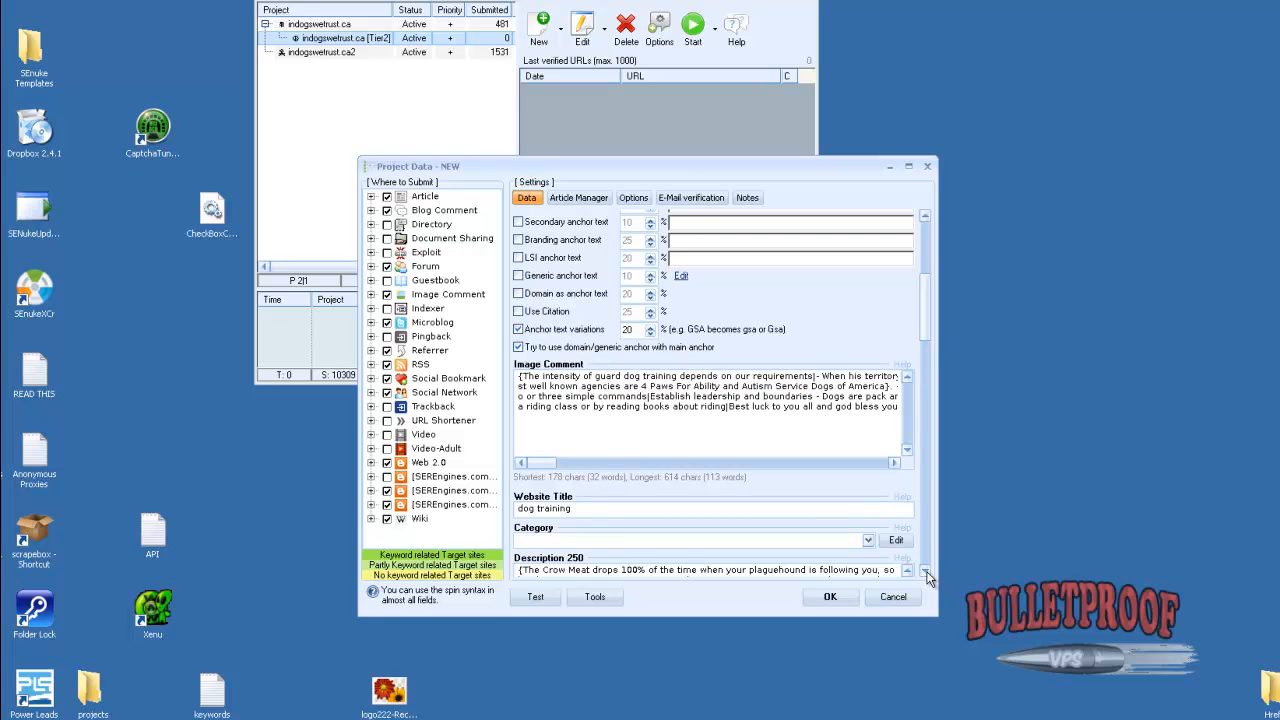
scroll(900, 500, down, 2)
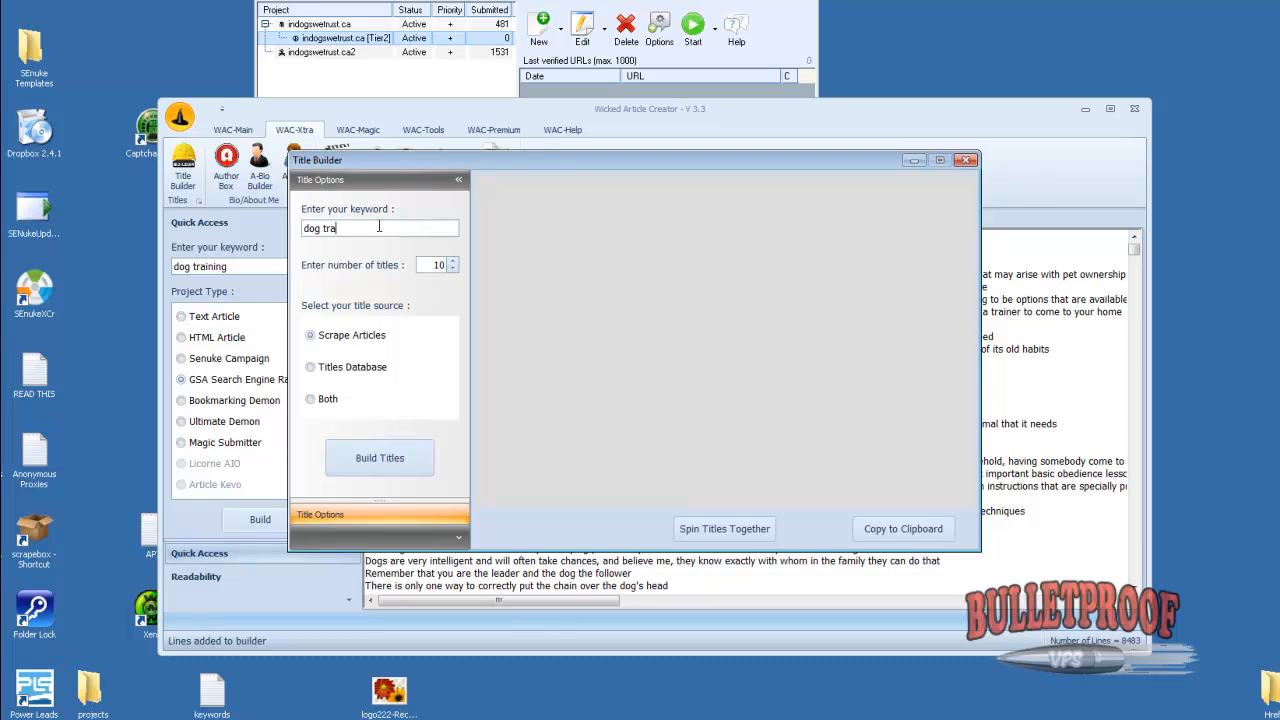
drag(440, 265, 483, 264)
click(408, 469)
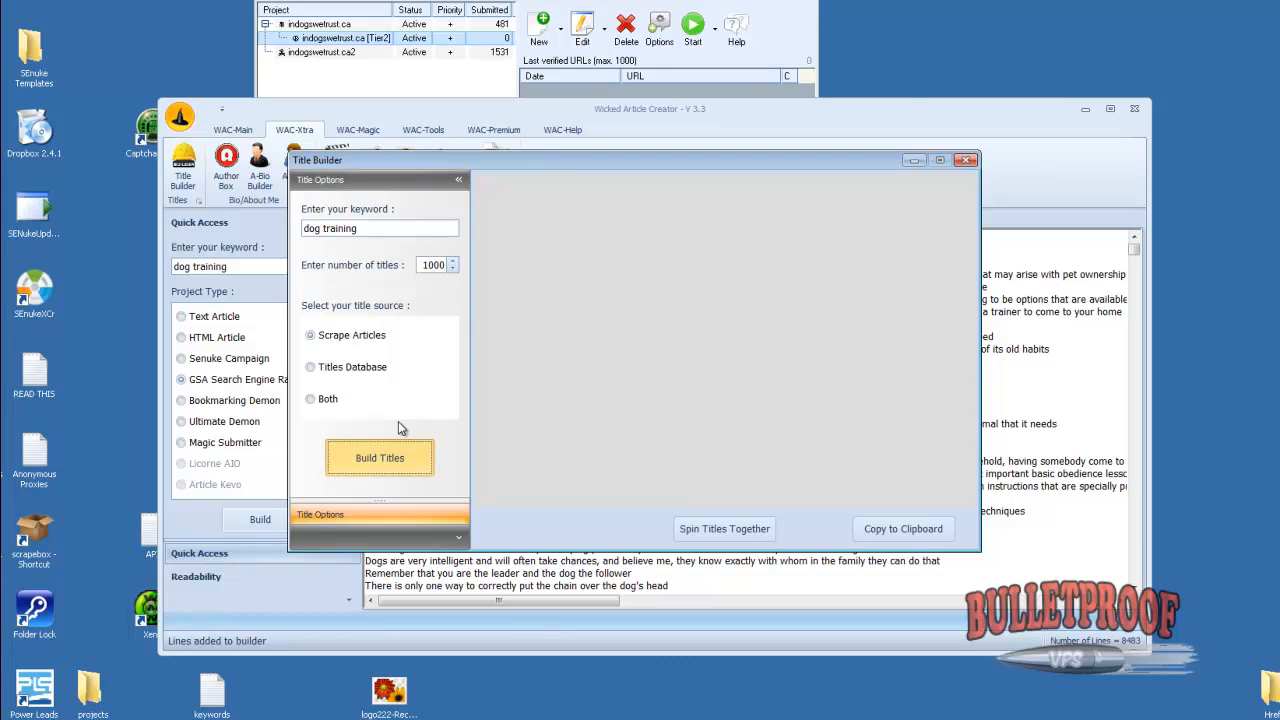
click(725, 530)
key(ctrl+a)
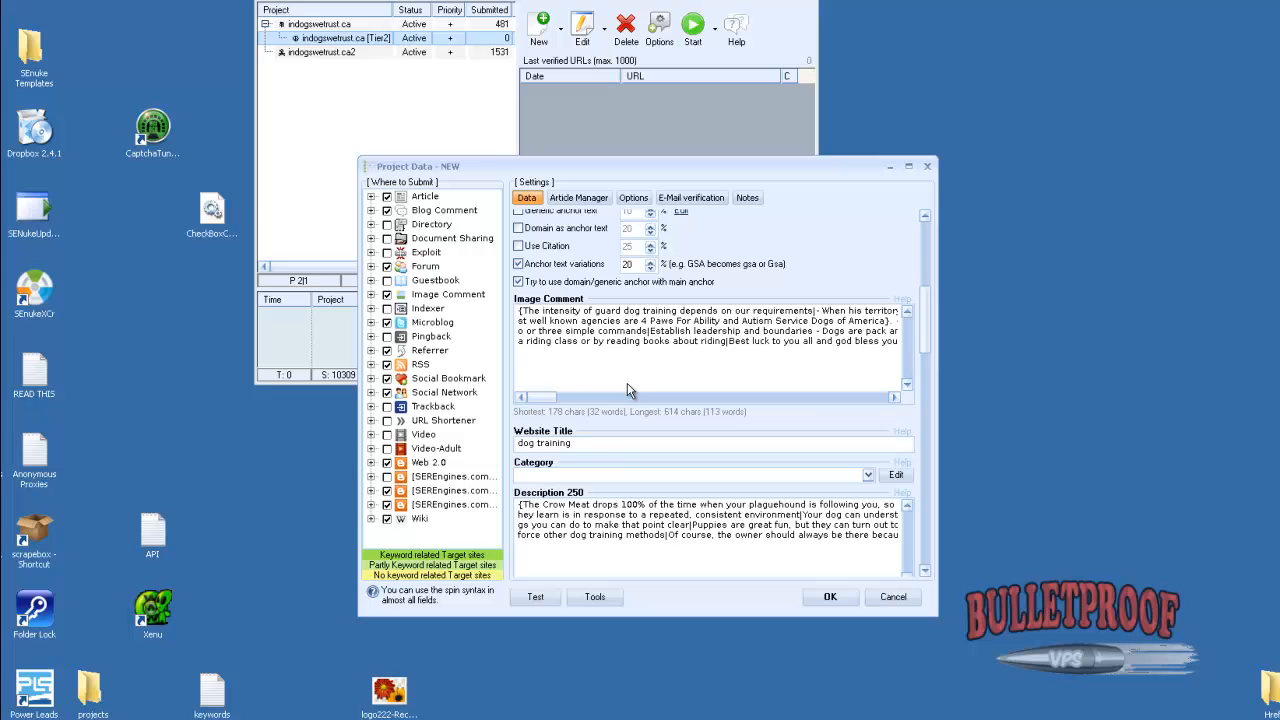
triple_click(594, 444)
key(ctrl+v)
Open the suggested categories for the project and tick the Home & Family entries from Gardening through Pets
click(911, 477)
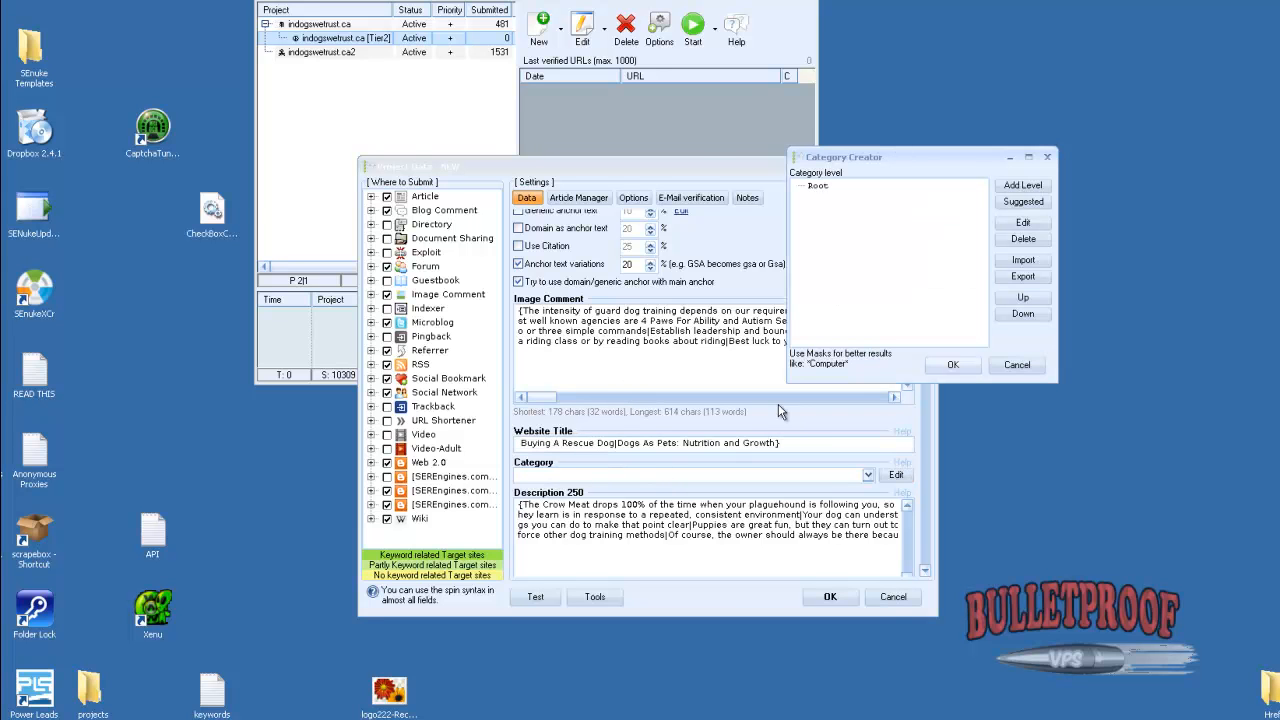
click(1022, 202)
scroll(727, 341, down, 10)
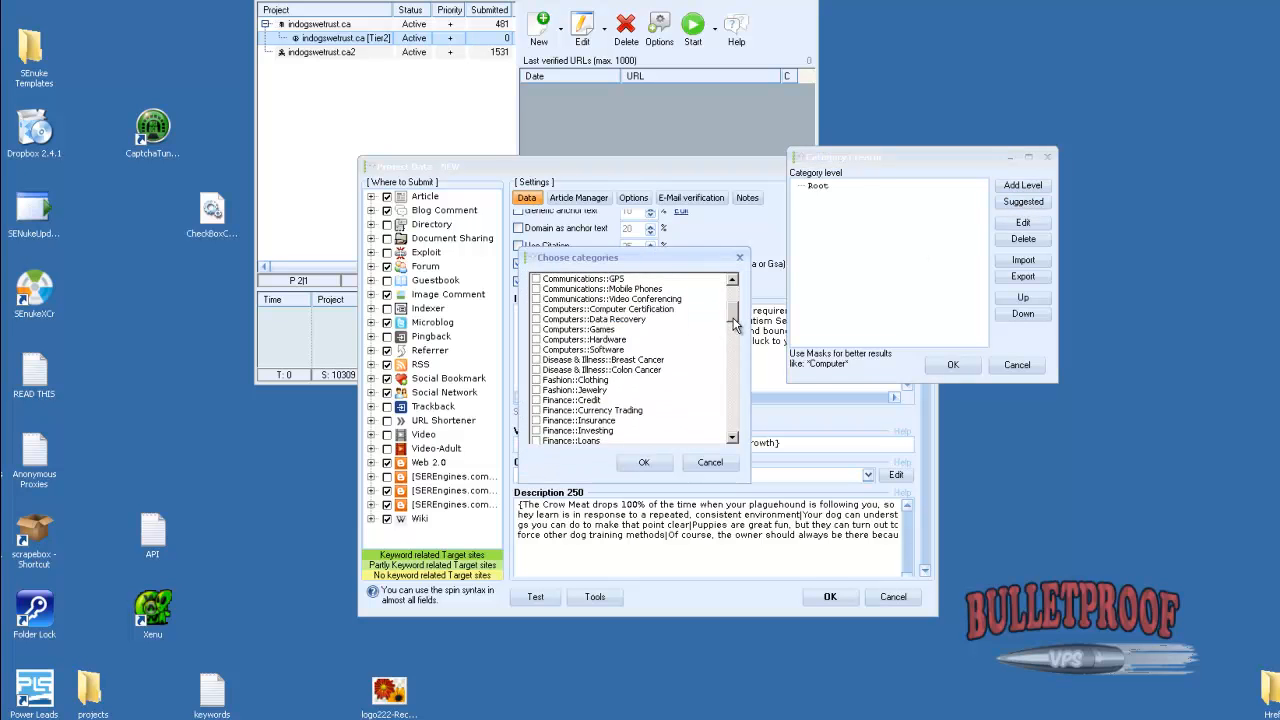
scroll(727, 341, down, 3)
mouse_move(727, 341)
mouse_down()
mouse_move(717, 378)
mouse_move(721, 356)
mouse_move(689, 357)
mouse_up()
click(536, 319)
click(536, 349)
click(536, 359)
click(536, 369)
click(536, 399)
click(542, 370)
click(536, 379)
click(536, 389)
click(536, 339)
click(536, 329)
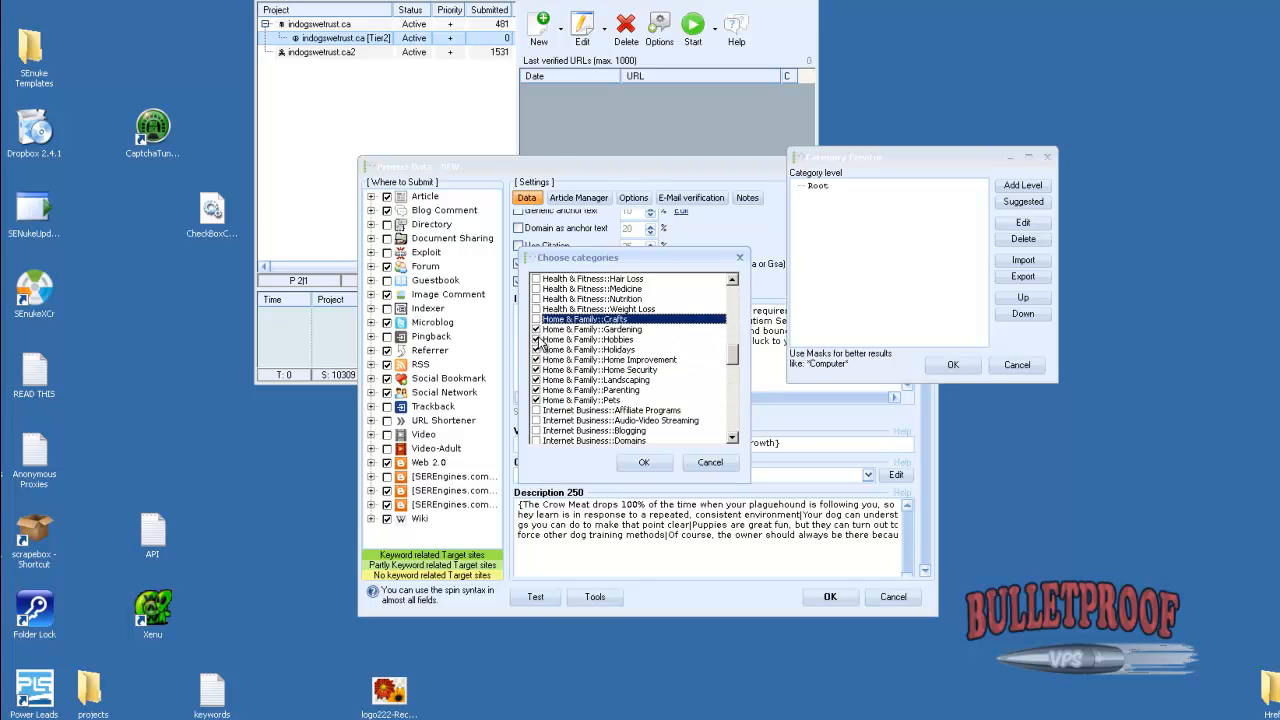
Exclude Gardening and Holidays from the ticked Home & Family entries and add the rest to the category tree
click(543, 330)
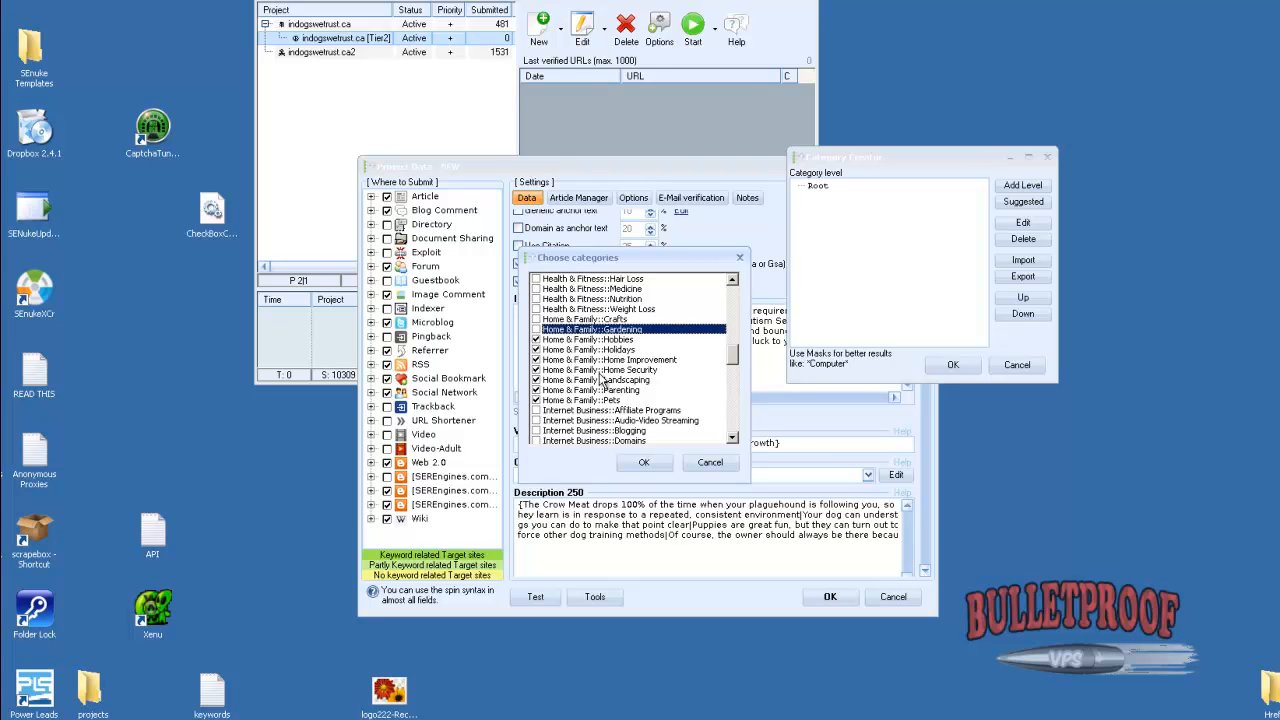
click(536, 350)
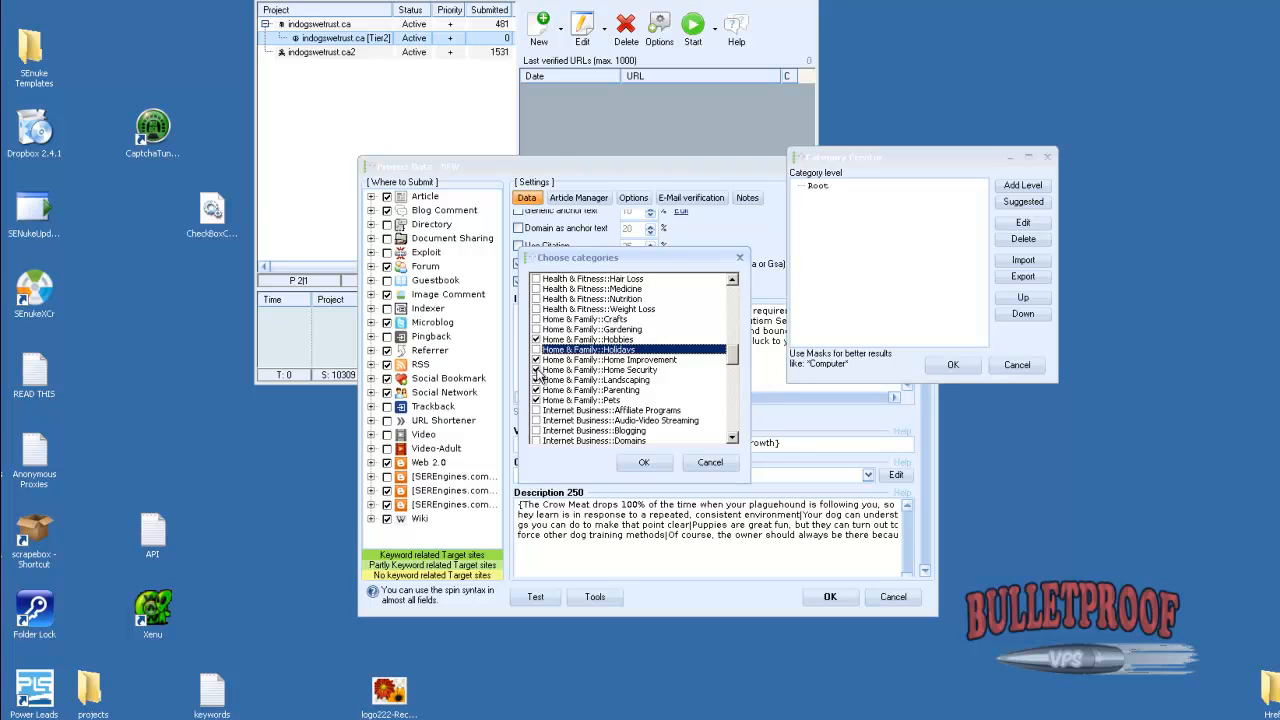
click(641, 462)
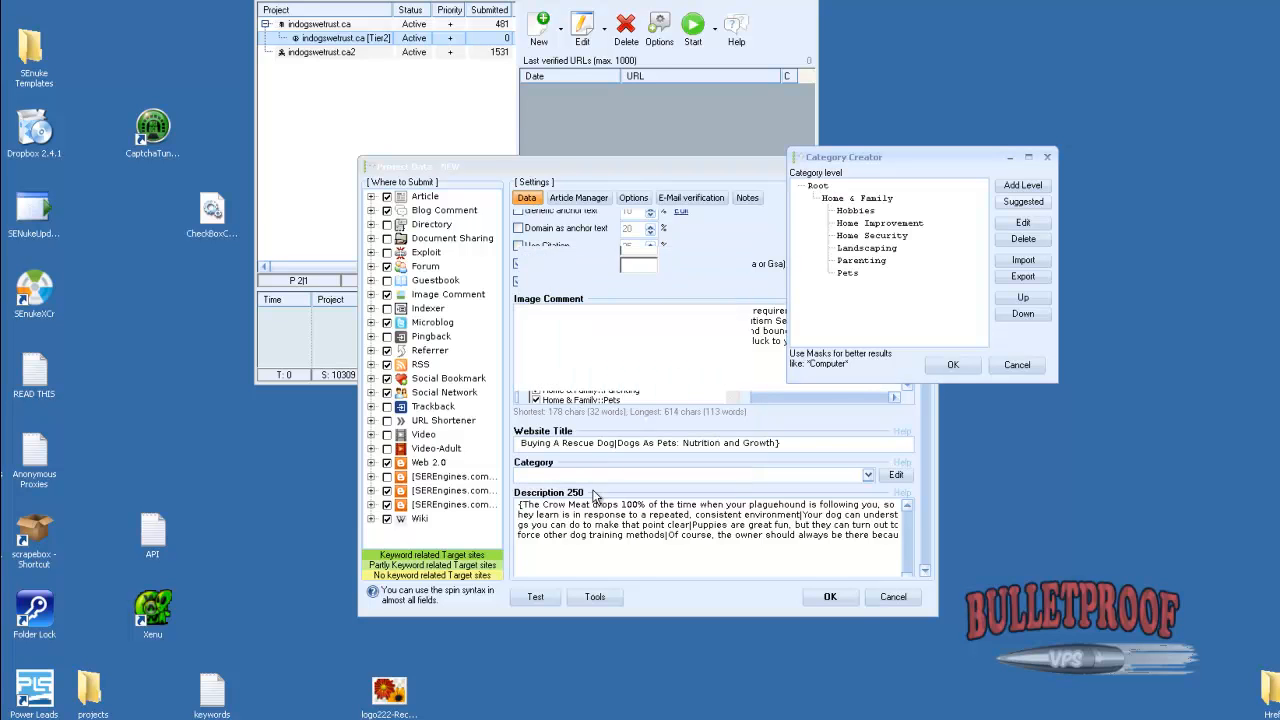
Add a category level named "news" under Root
click(818, 186)
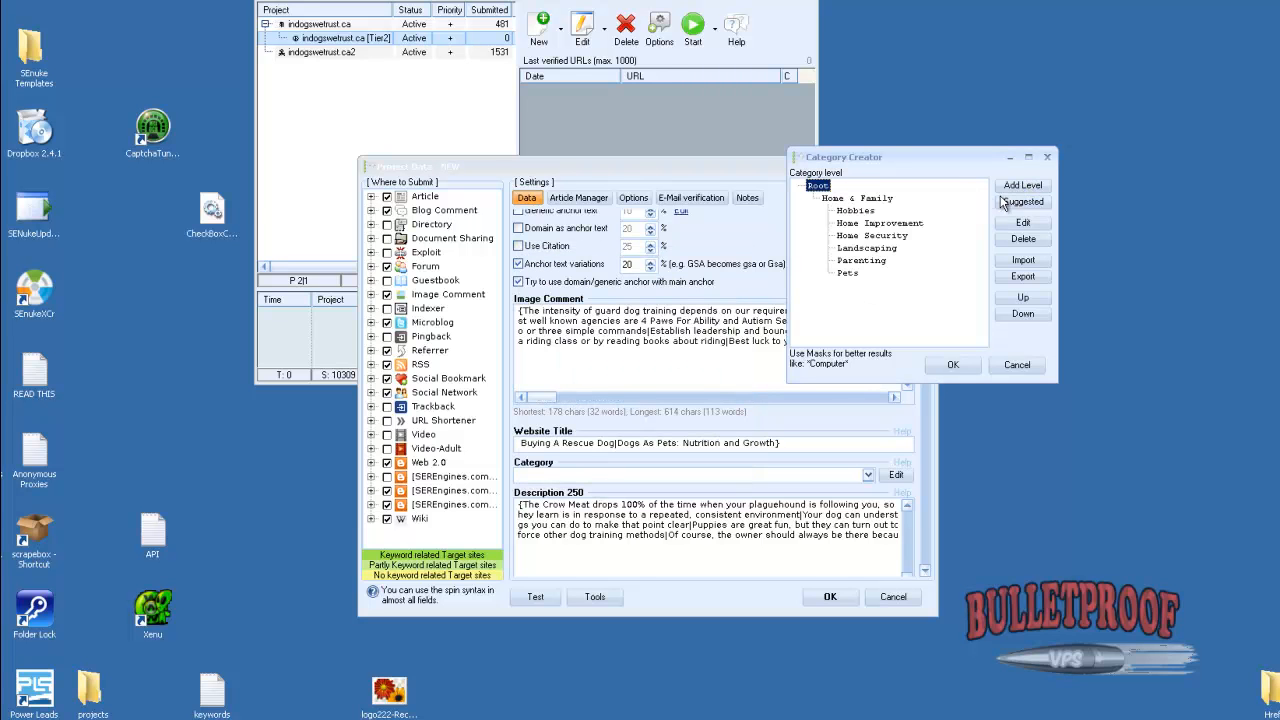
click(1007, 187)
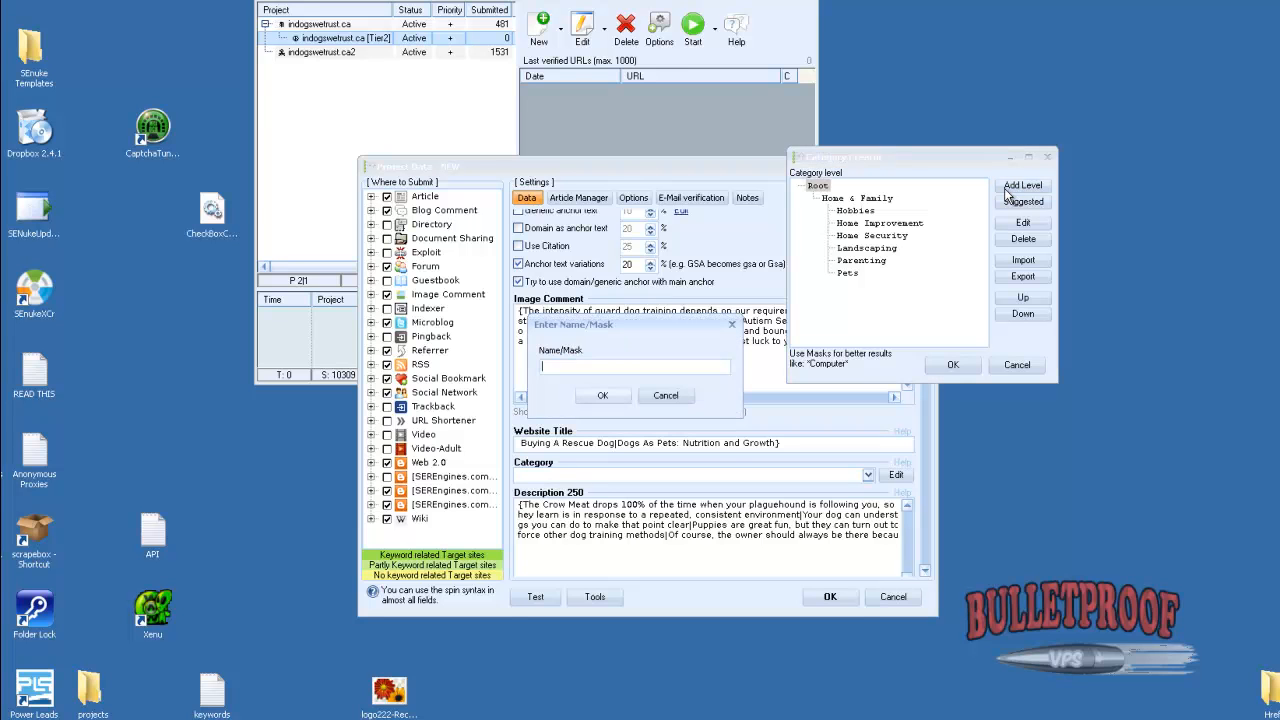
text(news)
key(Return)
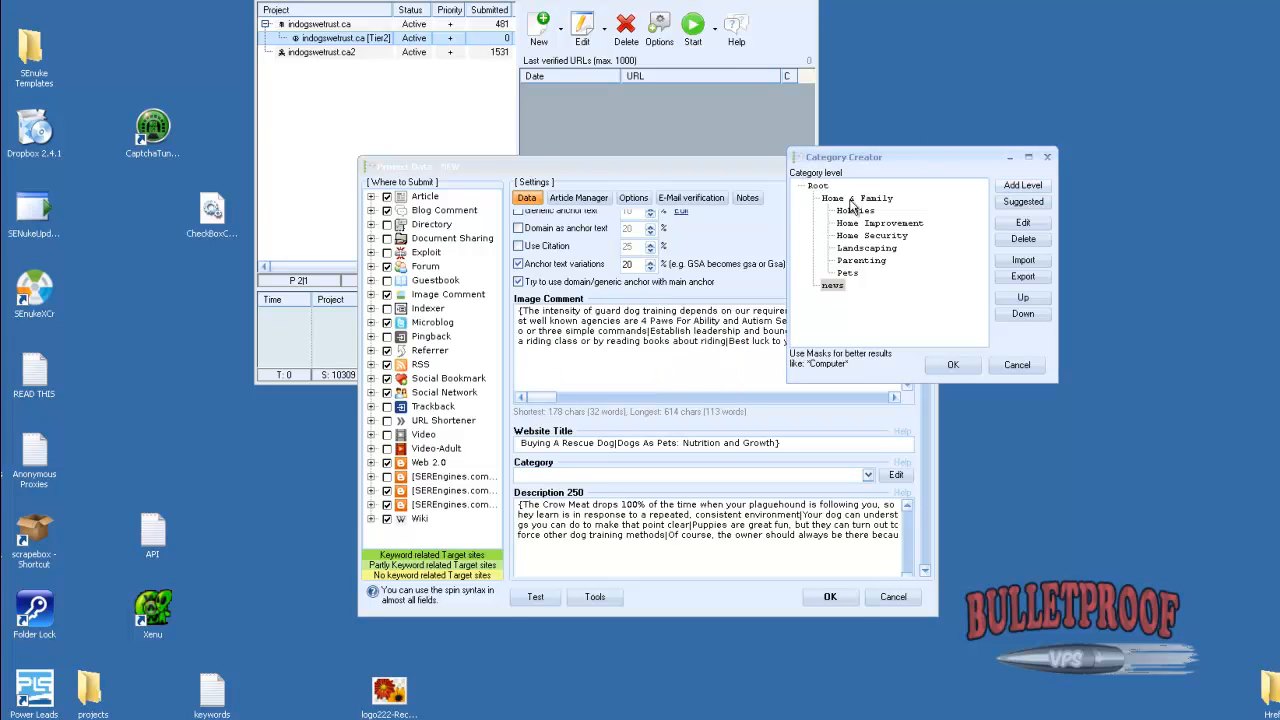
Add a category level named "education" under Root and save the category list
click(1012, 188)
text(educating)
key(BackSpace)
key(BackSpace)
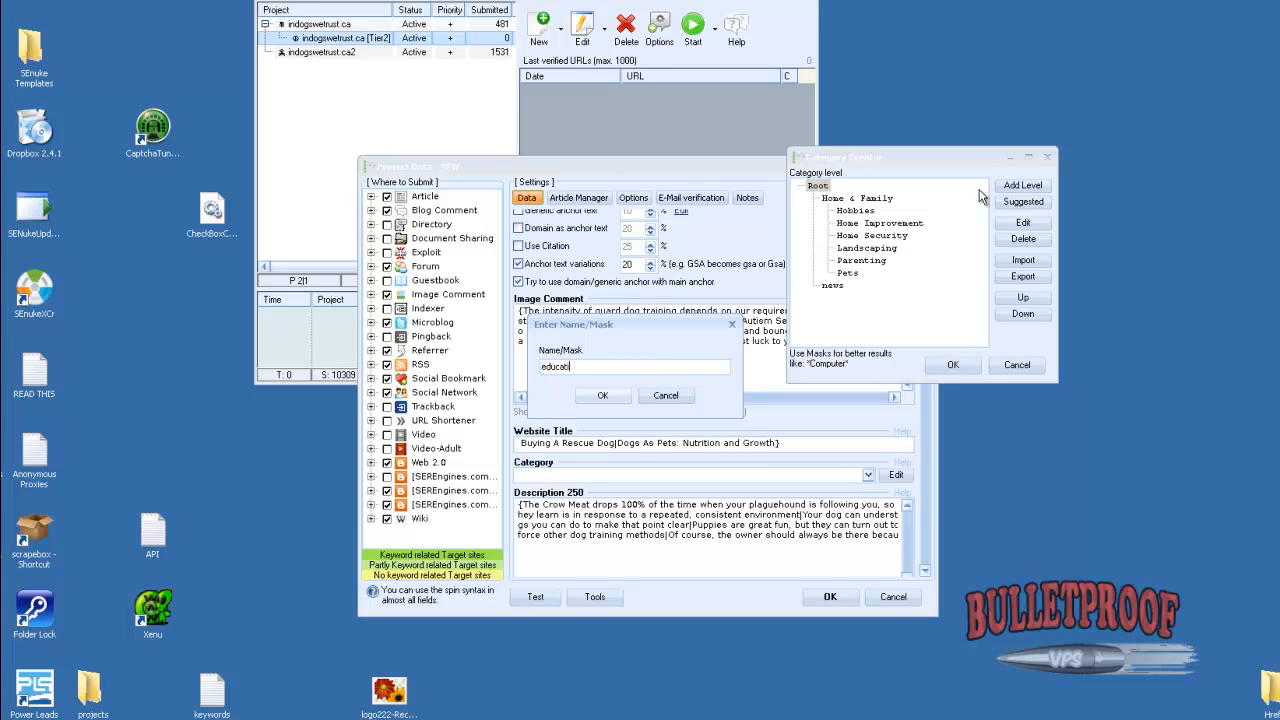
text(on)
key(Return)
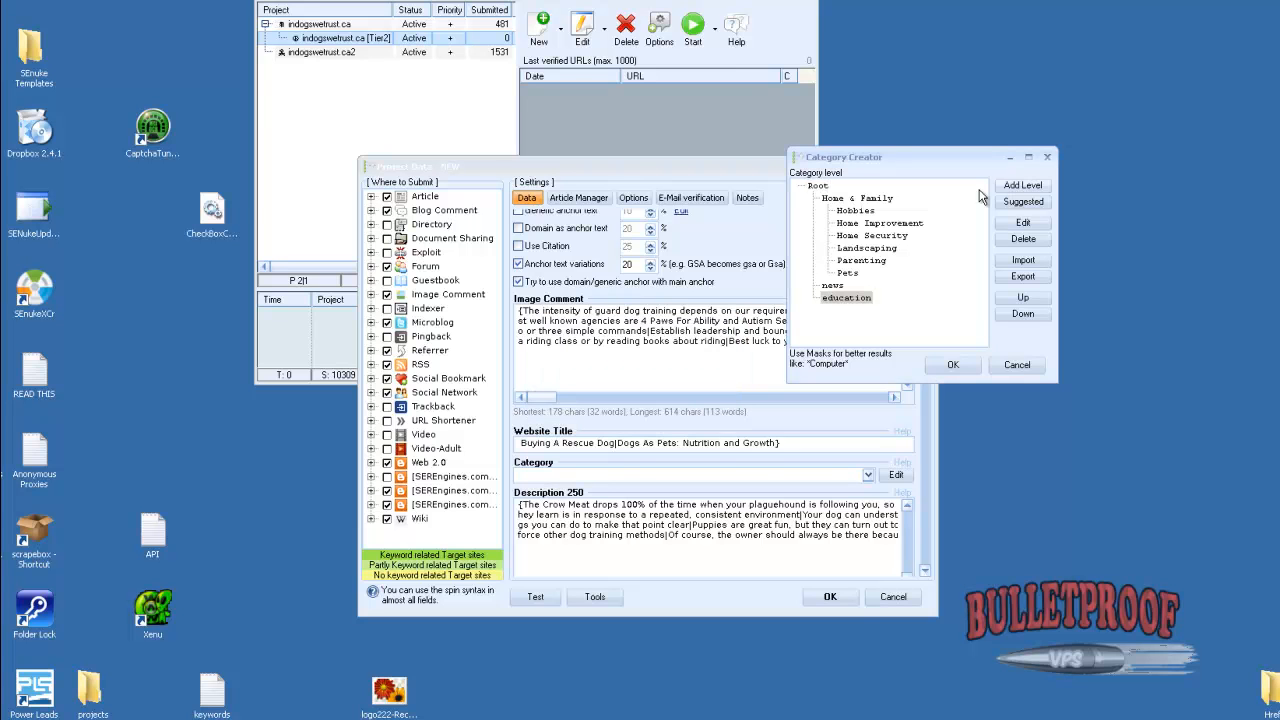
click(955, 365)
Examine the project's remaining data fields from Description 250 down to the blog fields
scroll(926, 575, down, 5)
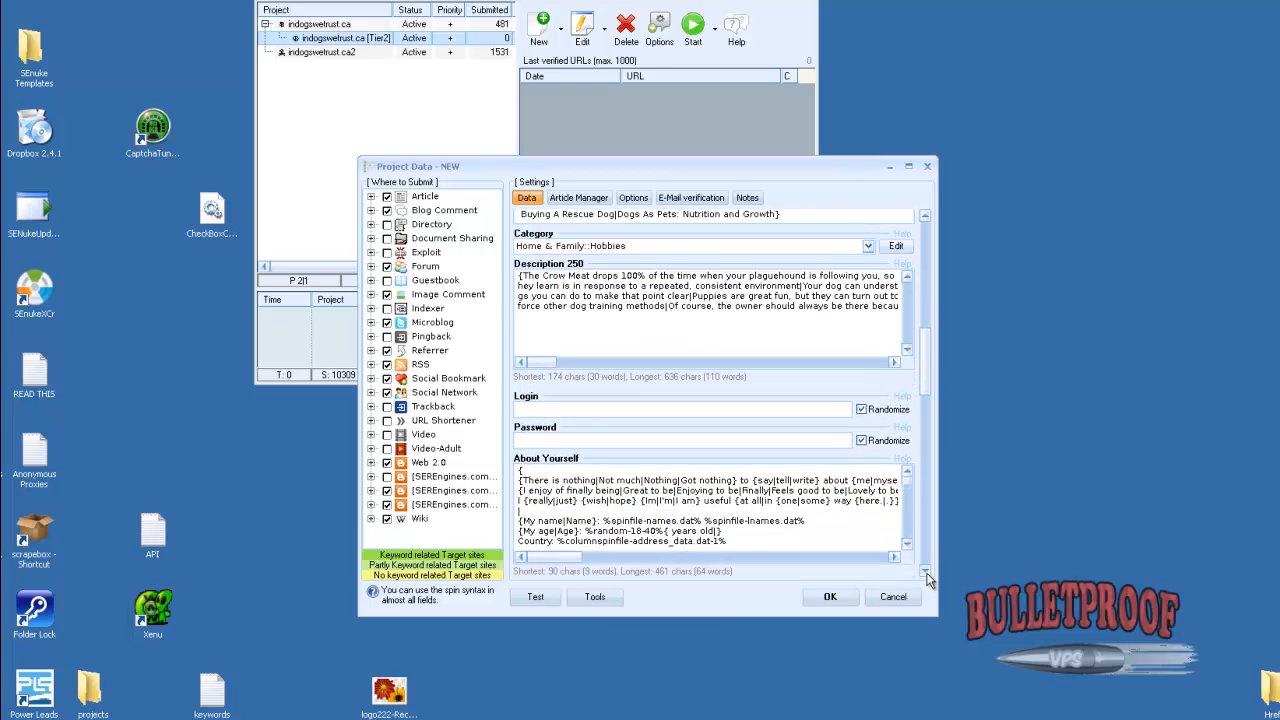
scroll(926, 577, down, 5)
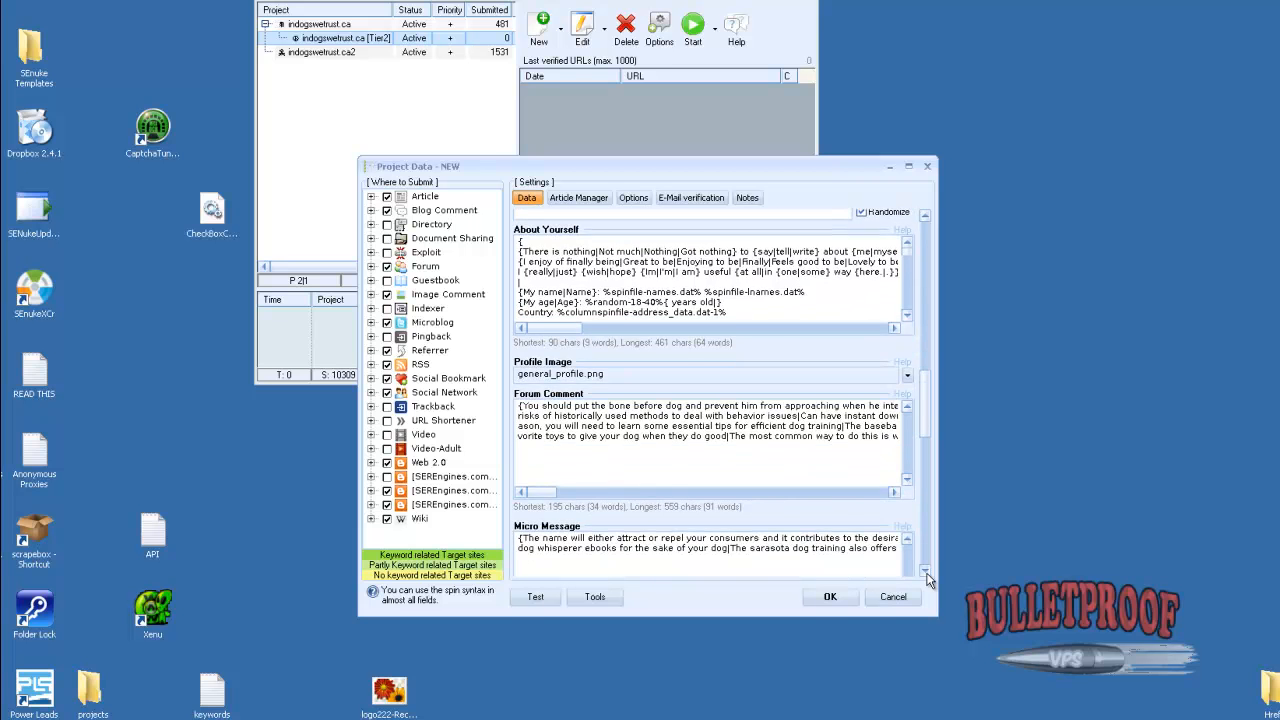
click(926, 577)
scroll(922, 404, up, 5)
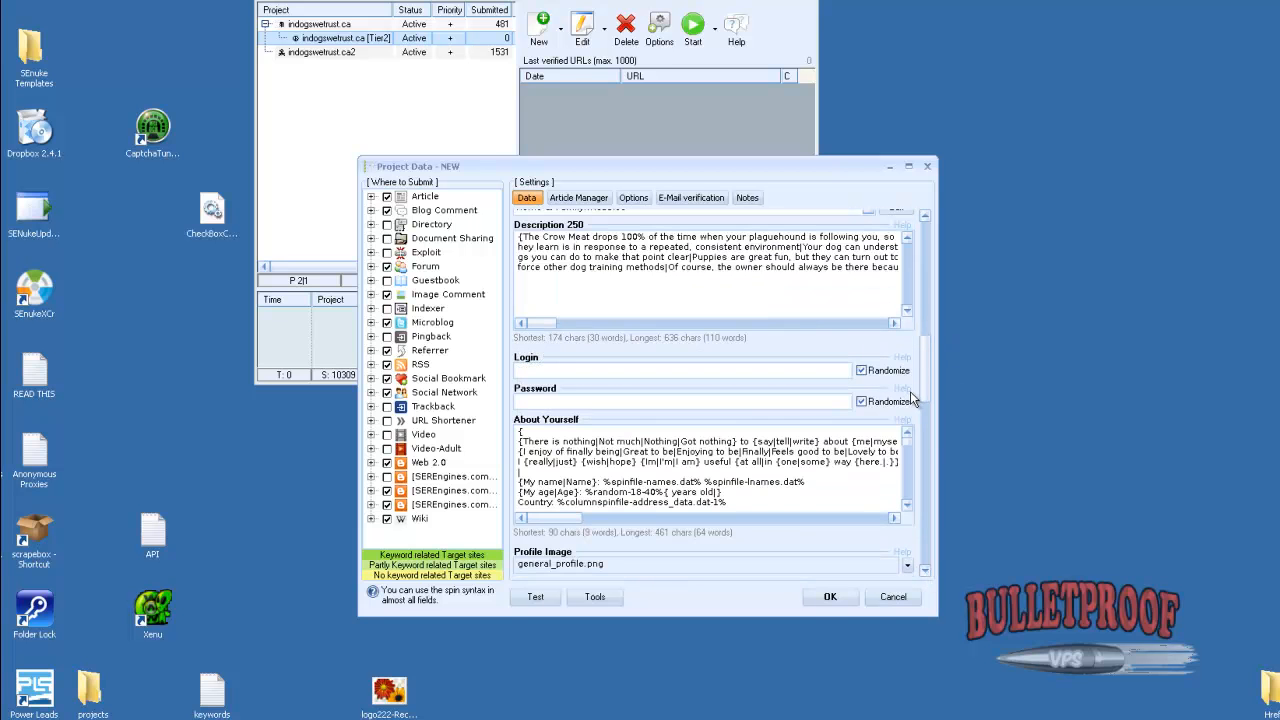
scroll(929, 212, up, 4)
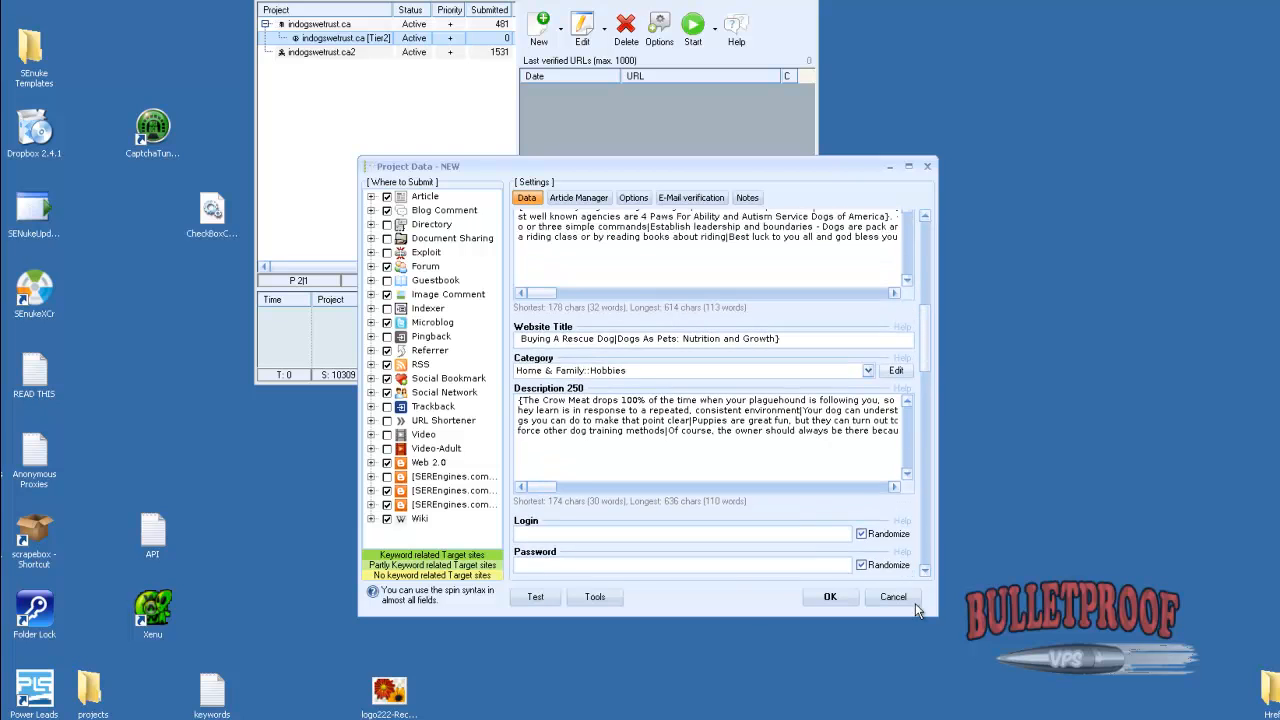
click(926, 570)
drag(926, 573, 927, 573)
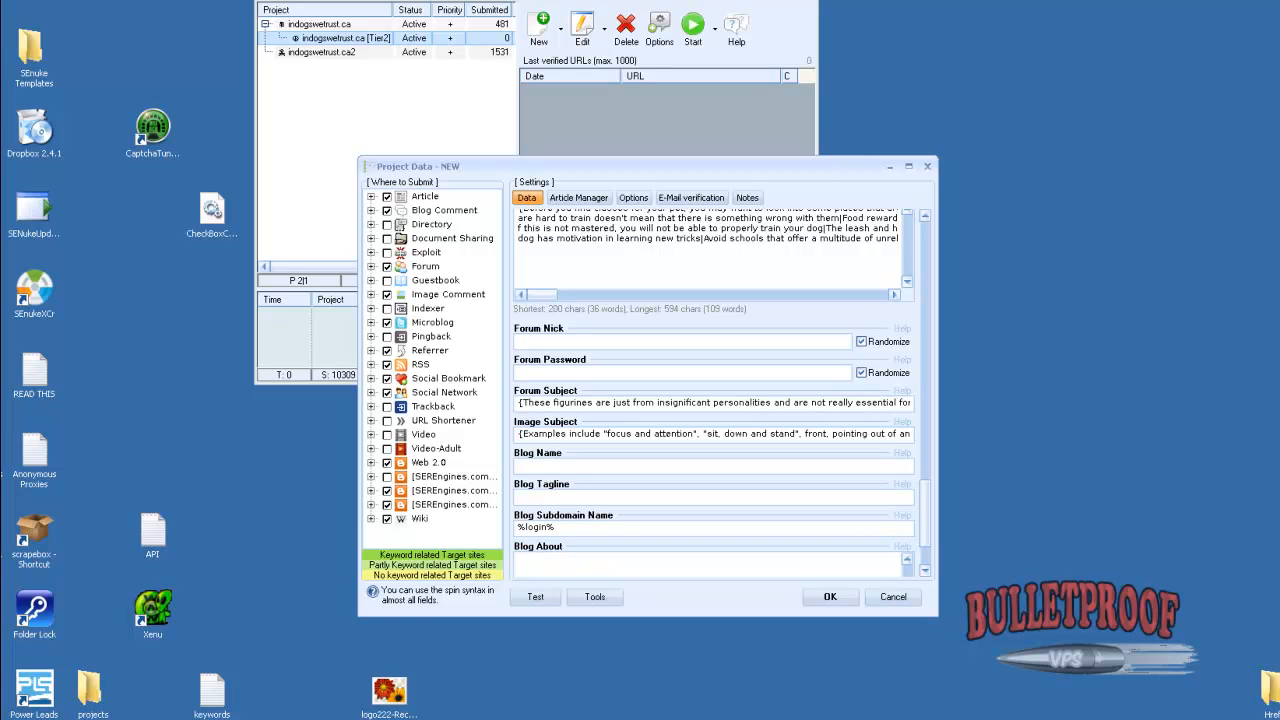
Switch to Wicked Article Creator, clear the old titles, and build a fresh spun set of 1000 dog training titles
mouse_move(738, 718)
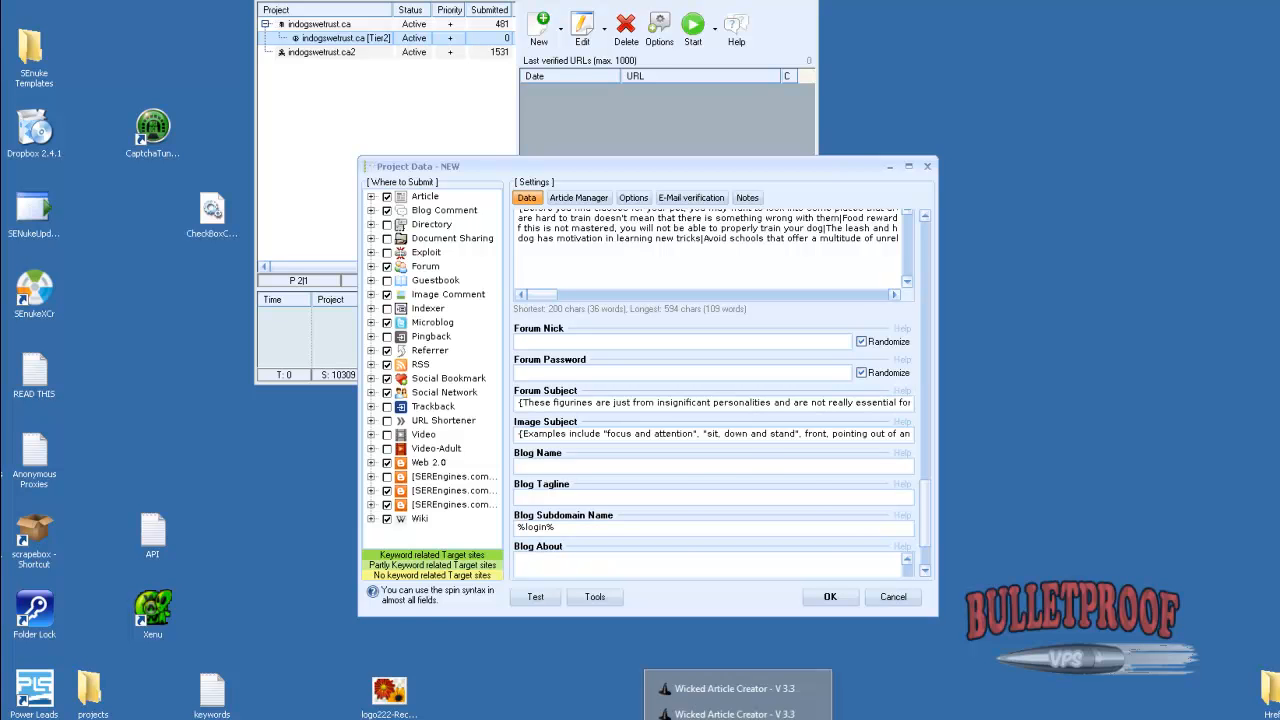
click(740, 689)
click(702, 325)
key(ctrl+a)
key(Delete)
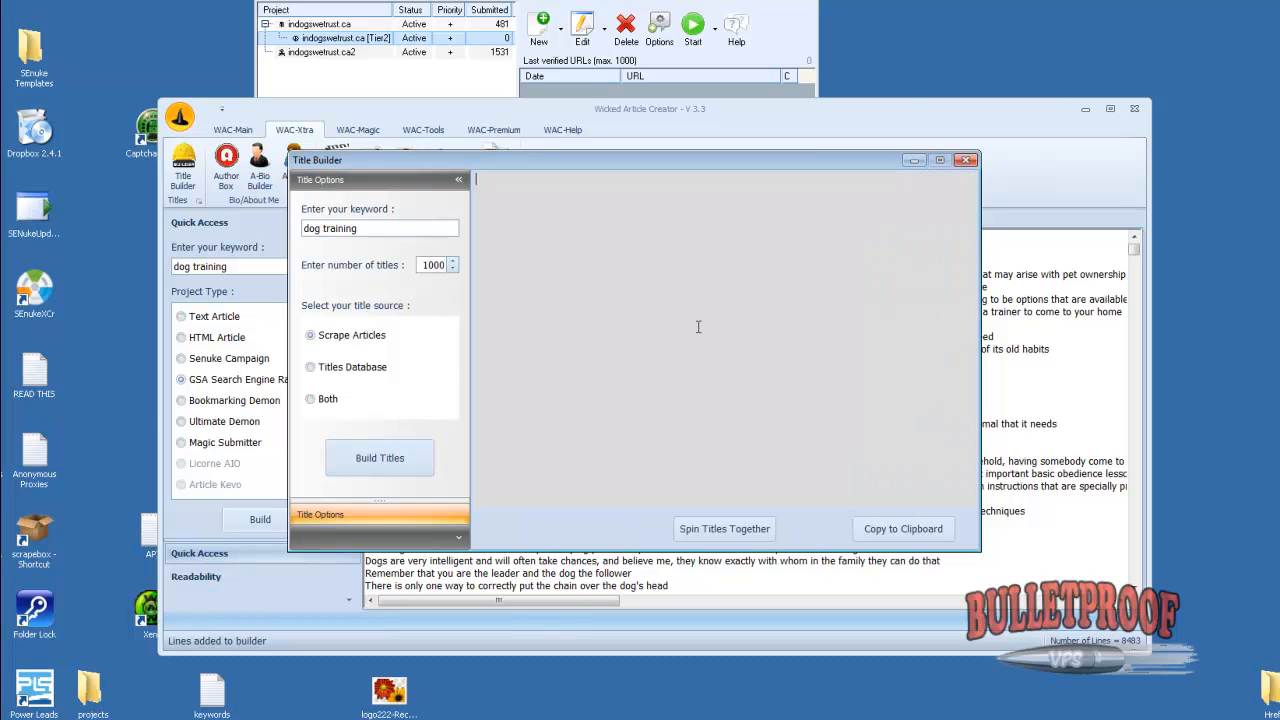
click(413, 460)
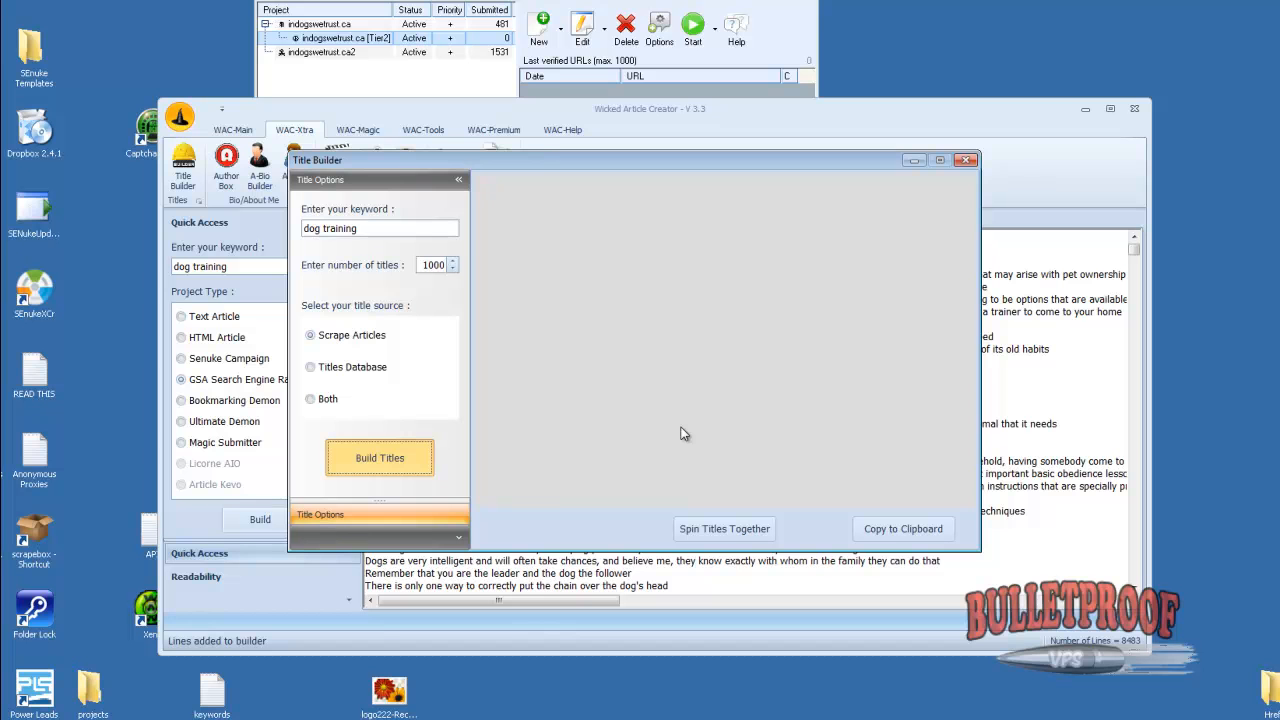
click(724, 528)
key(ctrl+a)
Return to the project in GSA Search Engine Ranker and paste the new spun titles as the Blog Name
click(508, 3)
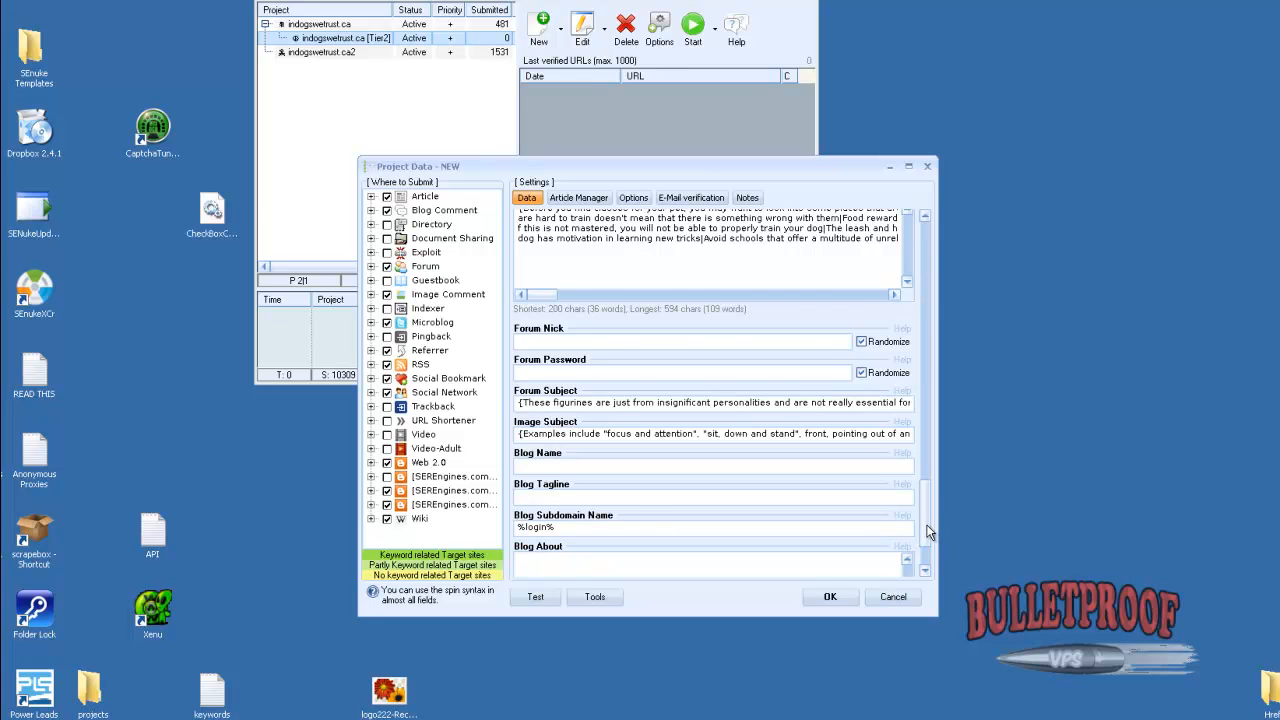
scroll(921, 561, down, 2)
click(537, 378)
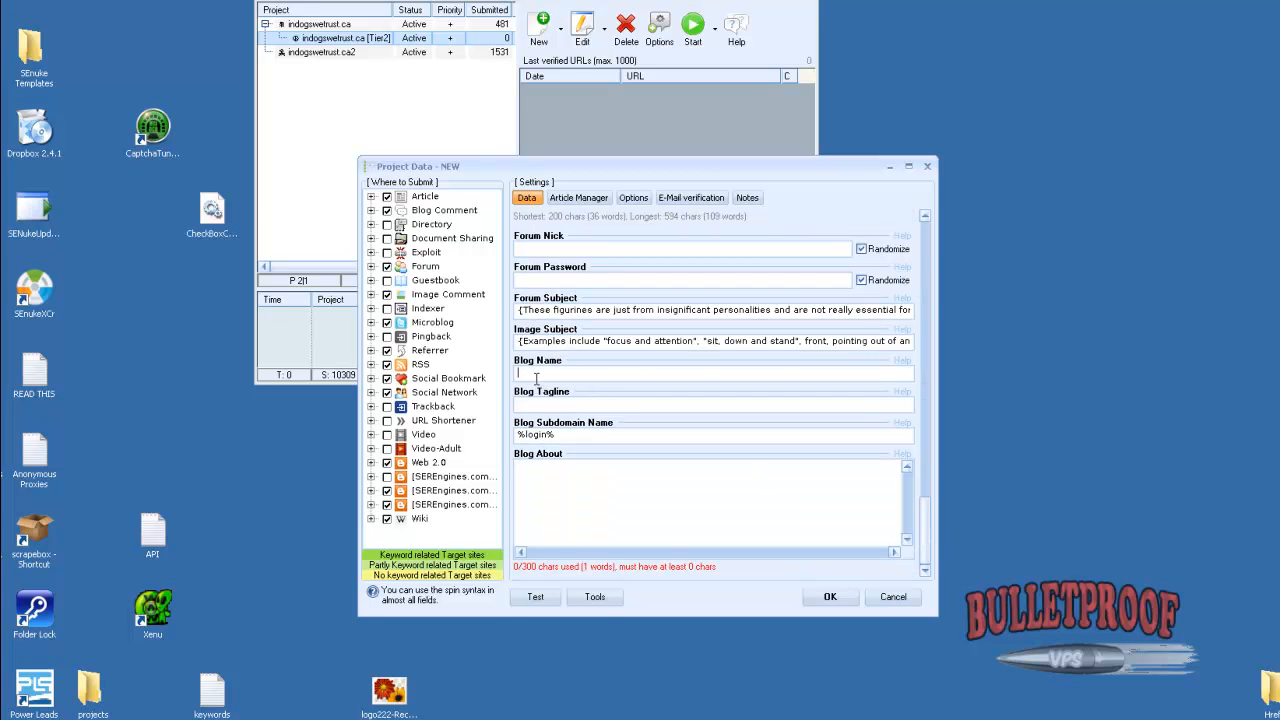
text({Tips For Your New Puppy|Dog Training Advice For Puppyhood})
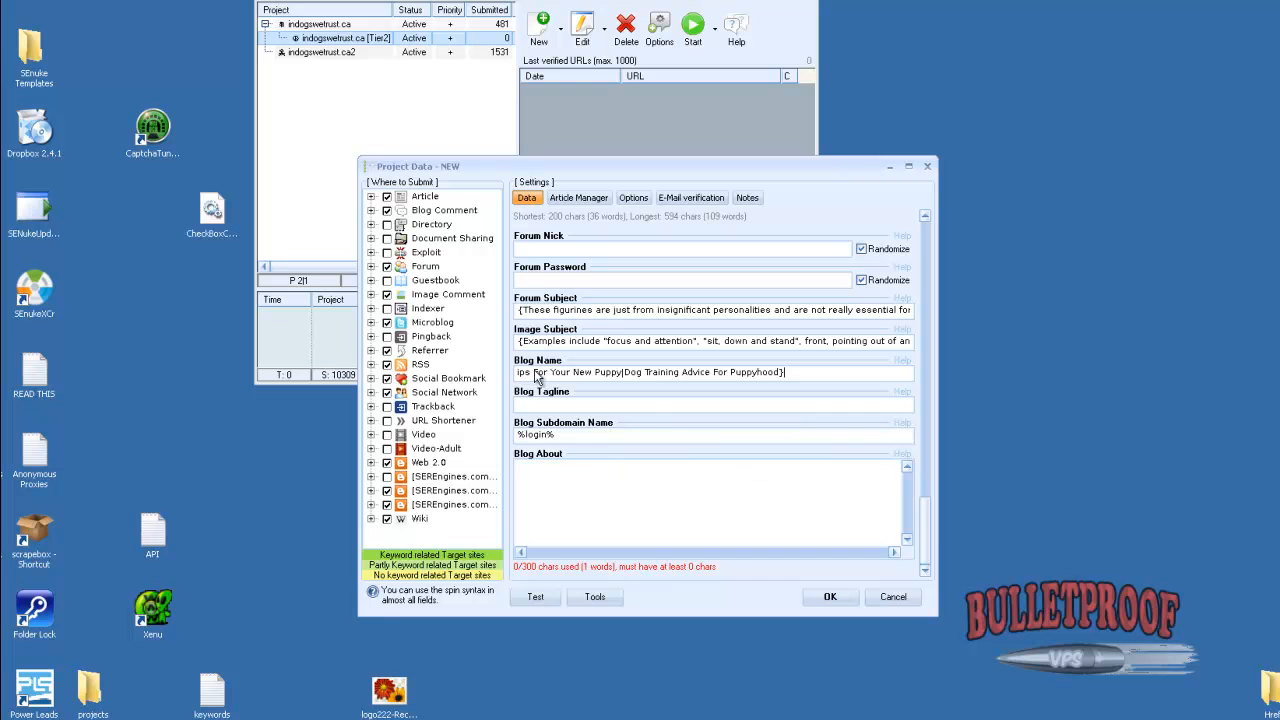
Copy the project's Anchor Text phrases into the Blog Tagline
drag(928, 534, 894, 302)
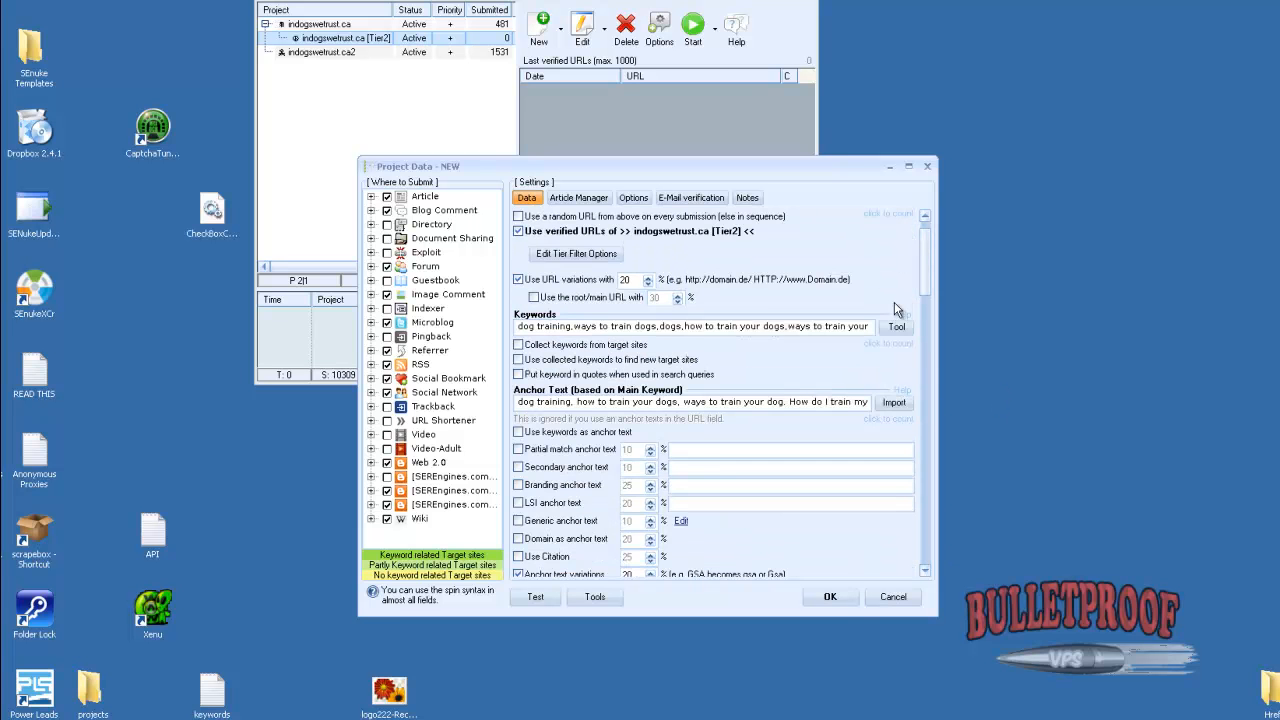
click(586, 325)
key(ctrl+a)
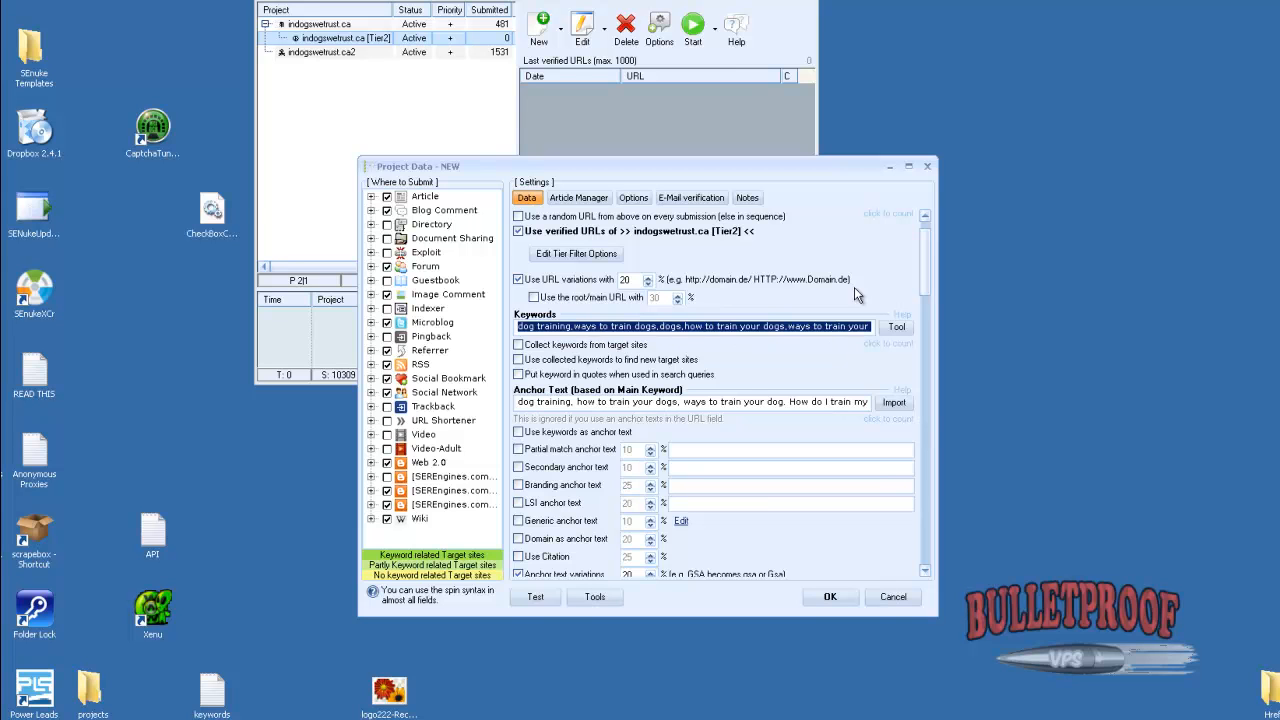
click(712, 401)
key(ctrl+a)
drag(925, 262, 924, 509)
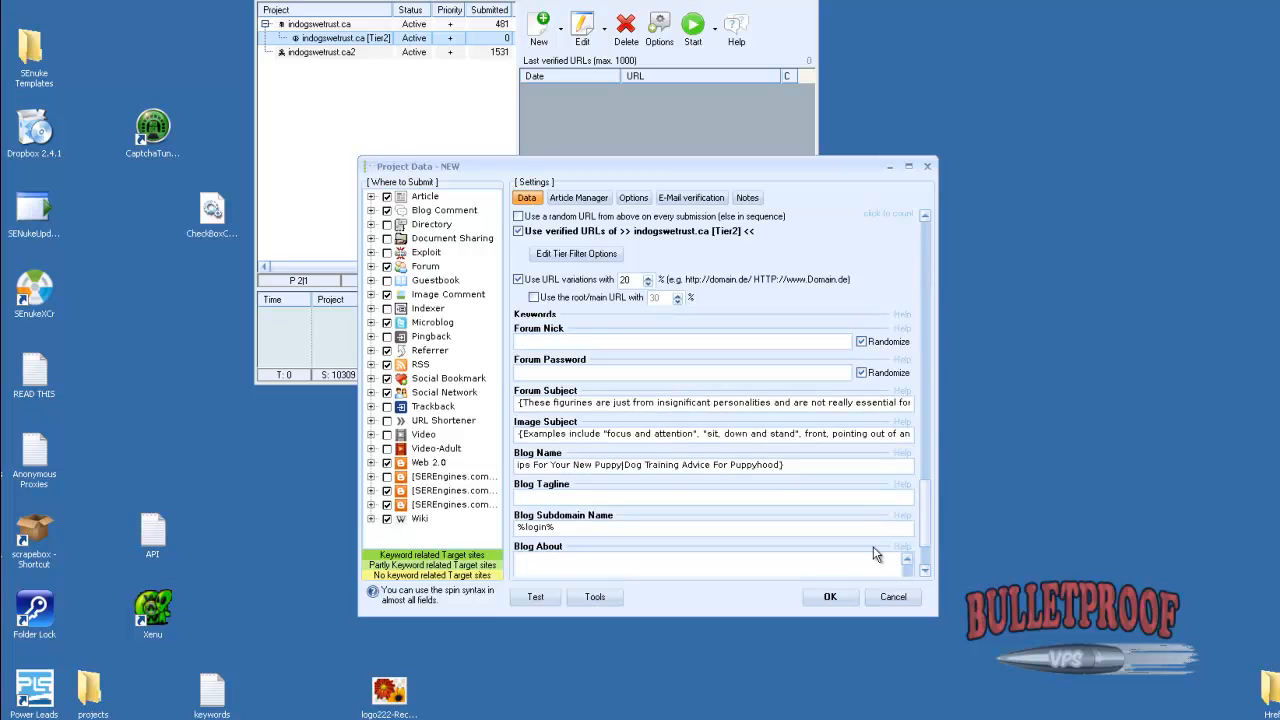
click(530, 497)
key(ctrl+v)
Convert the Blog Tagline into spin syntax by wrapping the phrases in braces and replacing the separators between them with pipes
key(ctrl+a)
click(528, 498)
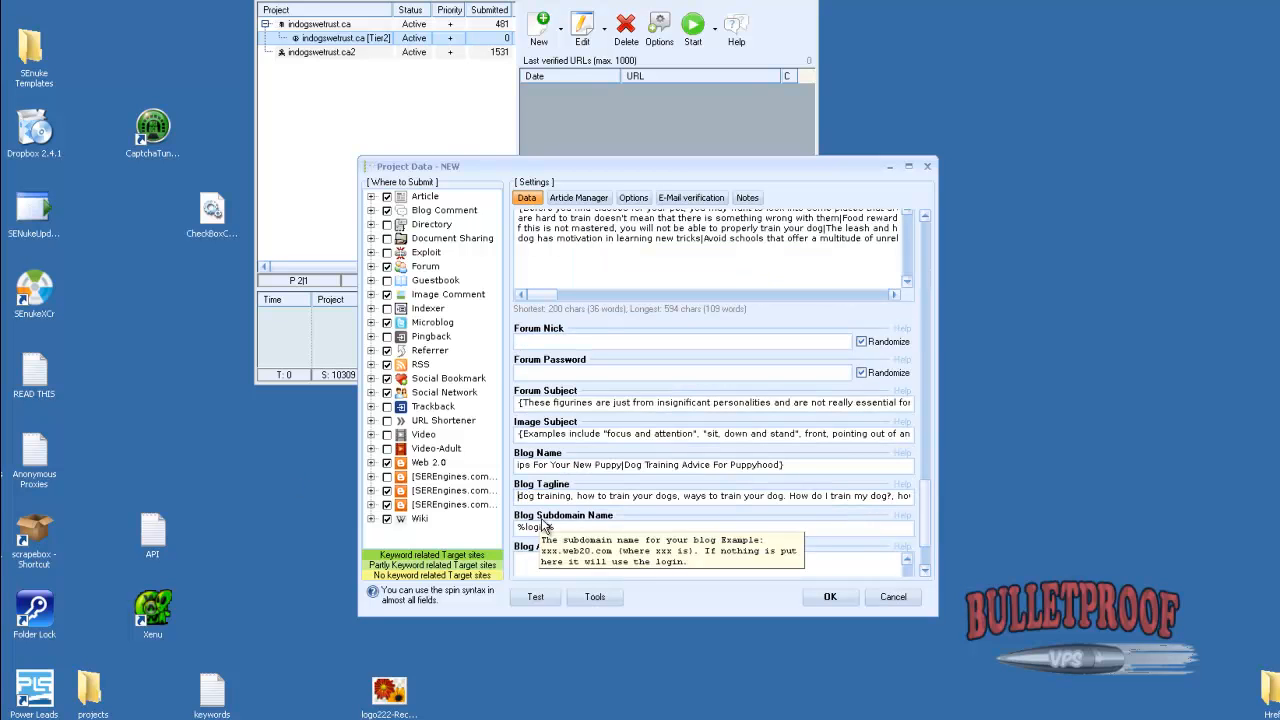
text({)
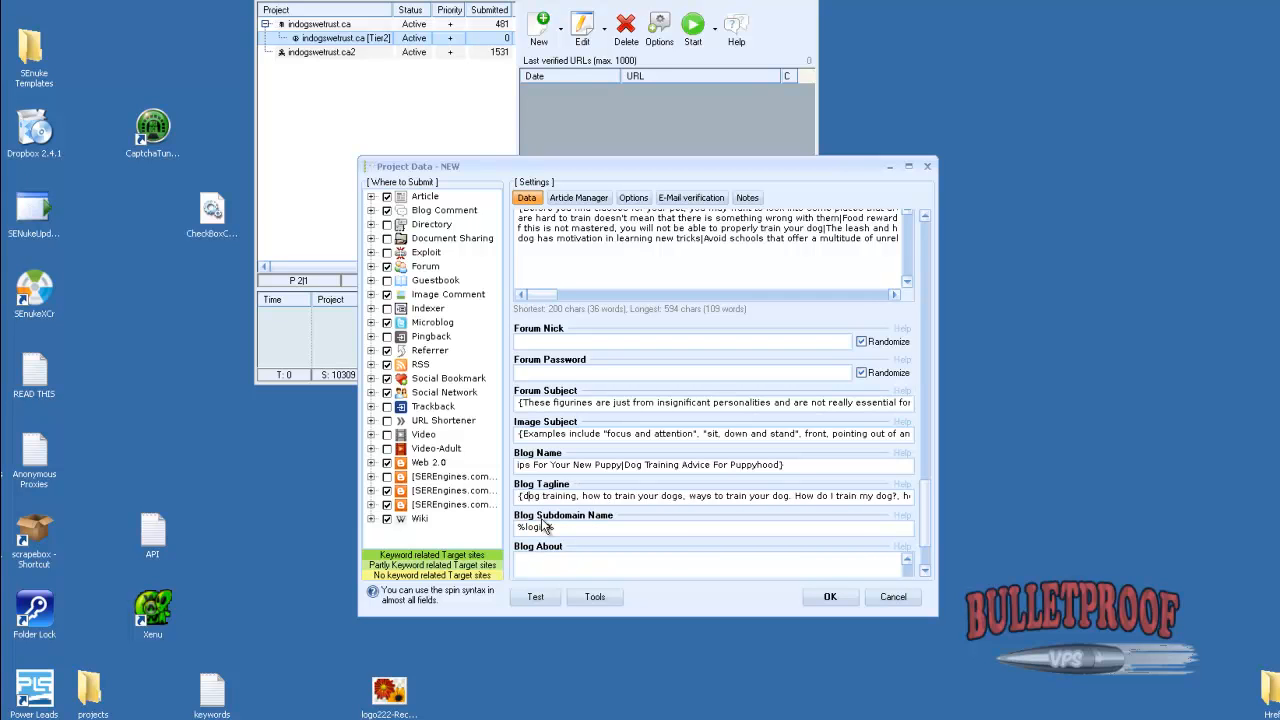
key(BackSpace)
key(BackSpace)
text(|)
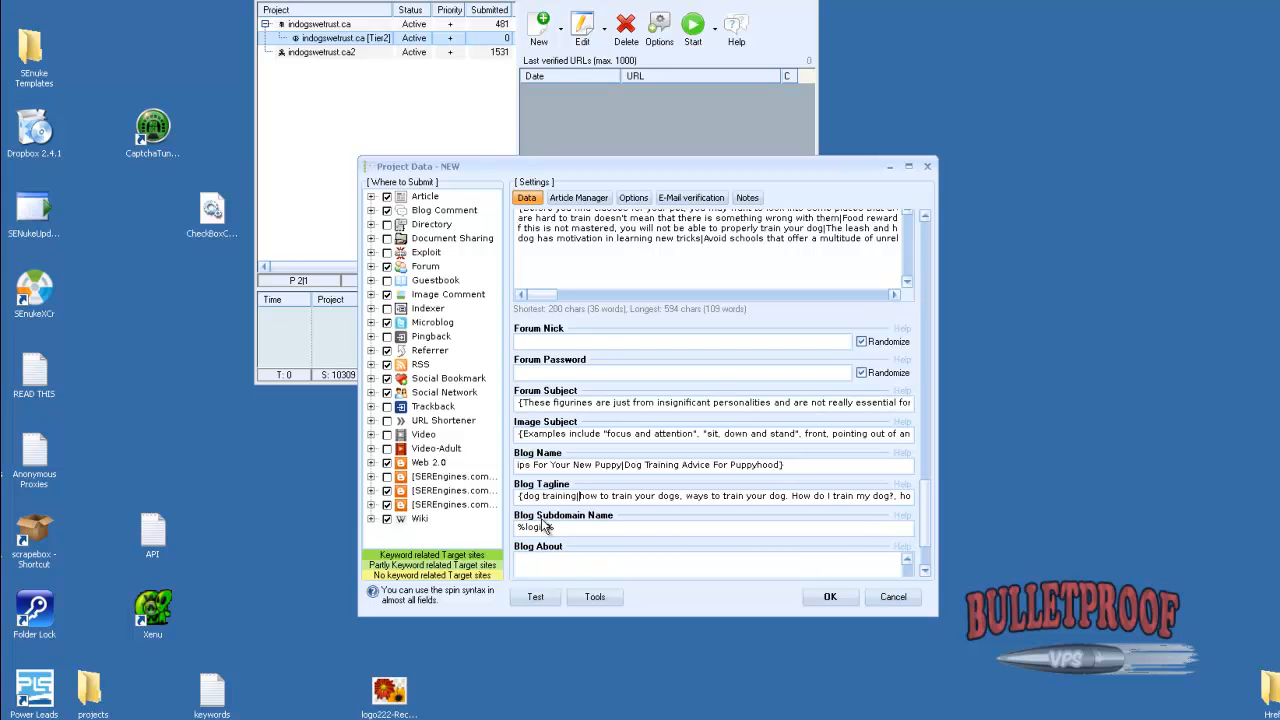
key(BackSpace)
key(BackSpace)
text(|)
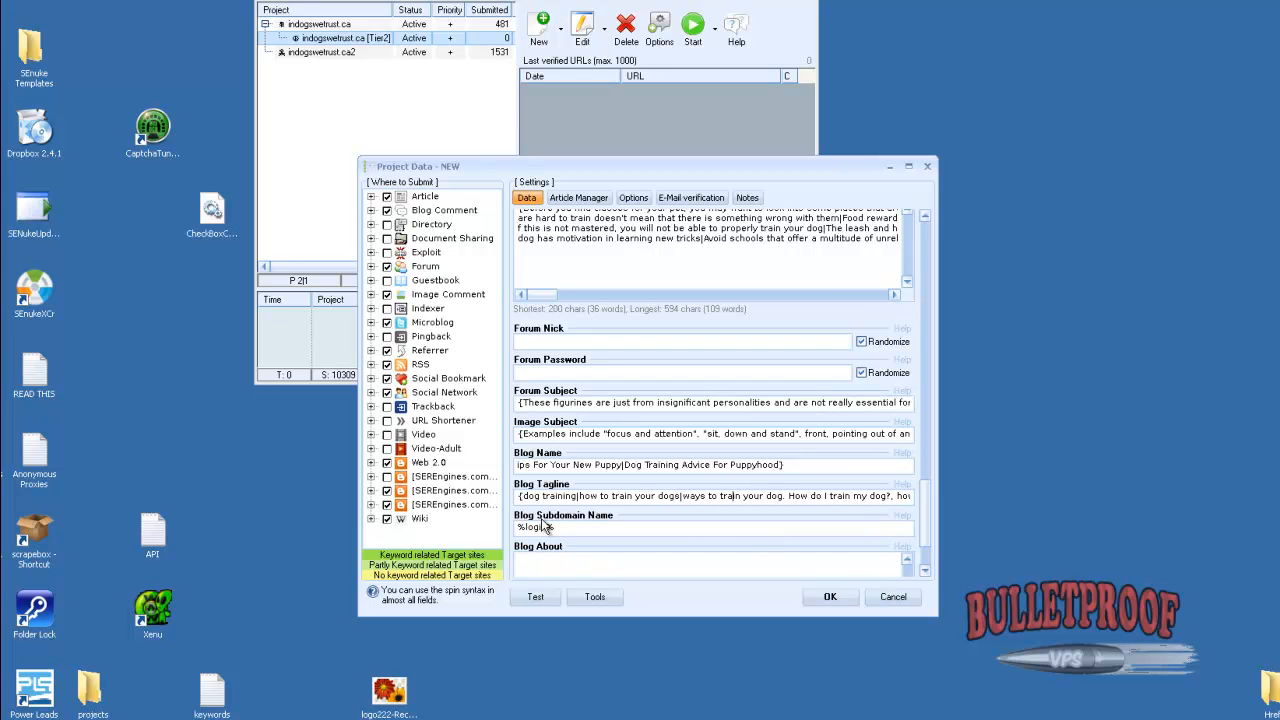
key(BackSpace)
key(BackSpace)
text(|)
key(Right)
key(Right)
key(Right)
key(Right)
key(Right)
key(BackSpace)
key(BackSpace)
text(|)
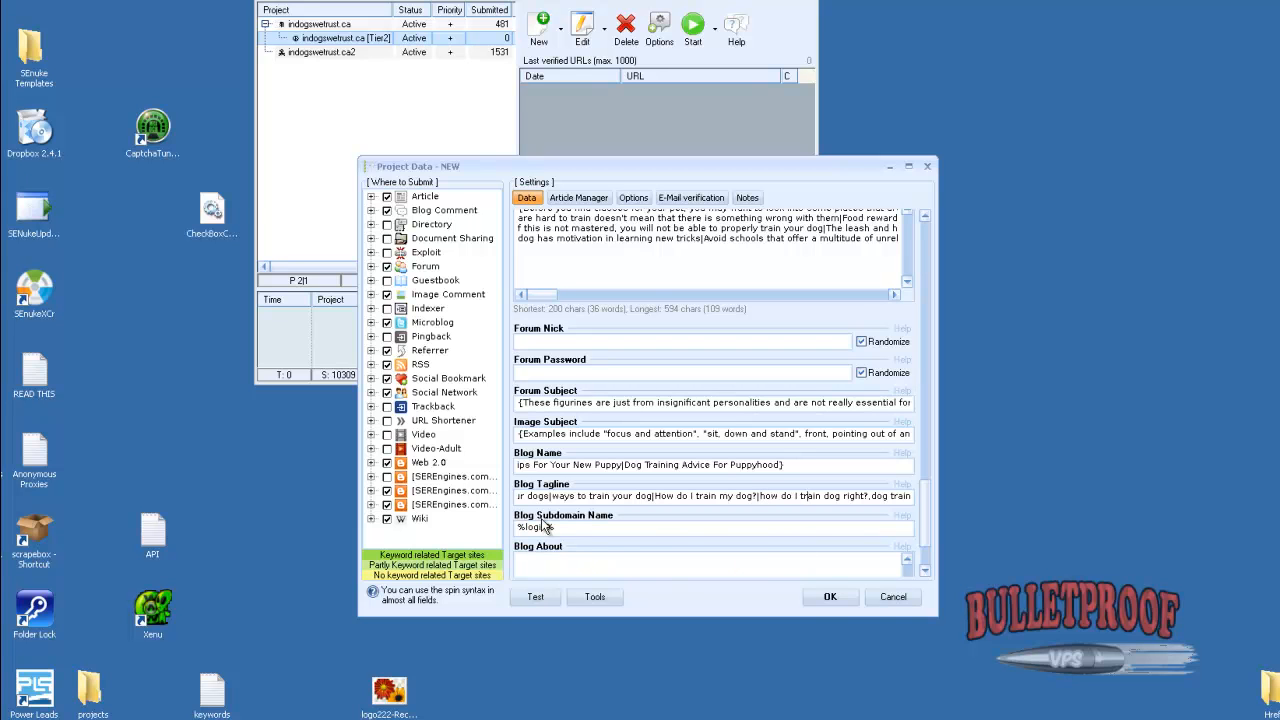
key(BackSpace)
text(|)
key(Right)
key(Right)
key(Right)
key(Right)
key(Right)
key(Right)
key(Right)
key(Right)
key(Right)
key(Right)
key(Right)
key(Right)
key(Right)
key(Right)
key(Right)
key(Right)
key(Right)
key(Right)
key(Right)
key(Right)
key(Right)
key(Right)
key(Right)
key(Right)
key(Right)
key(Right)
key(Right)
key(Right)
key(Right)
key(Right)
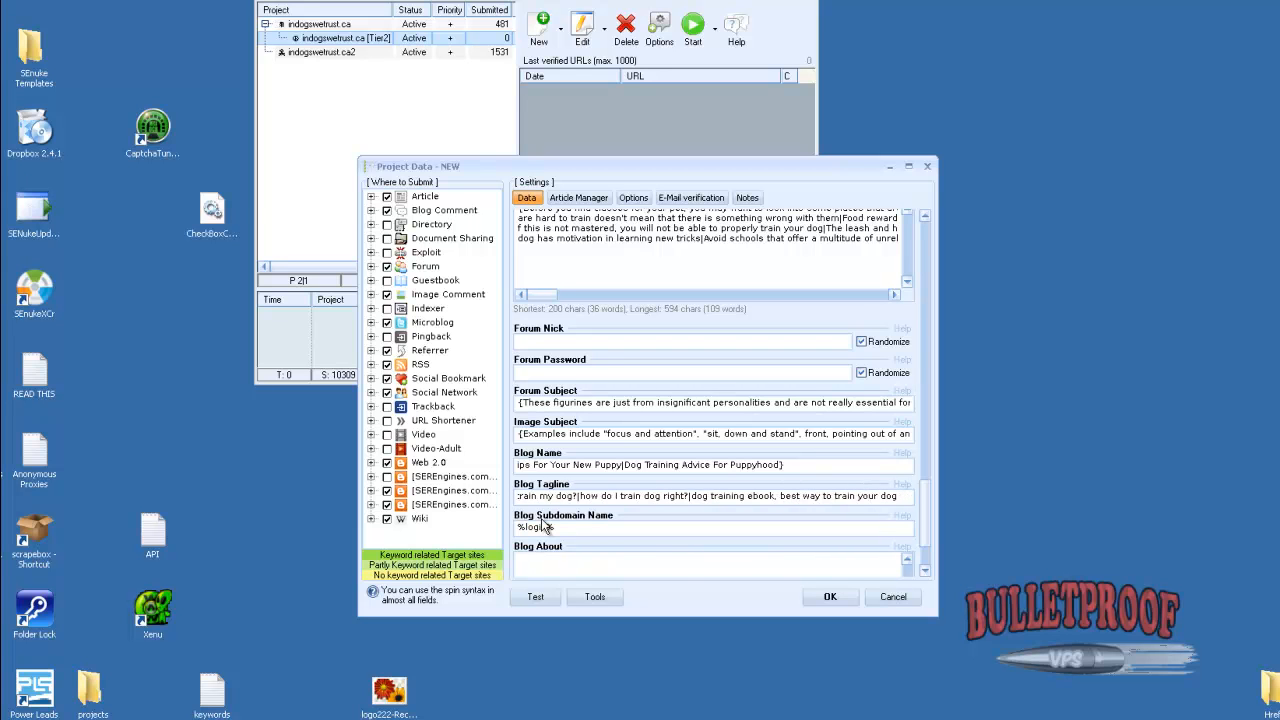
text(})
key(BackSpace)
text(|)
Switch to Wicked Article Creator, close the title builder, and generate and copy a spun About Me text
mouse_move(738, 719)
click(728, 684)
click(966, 160)
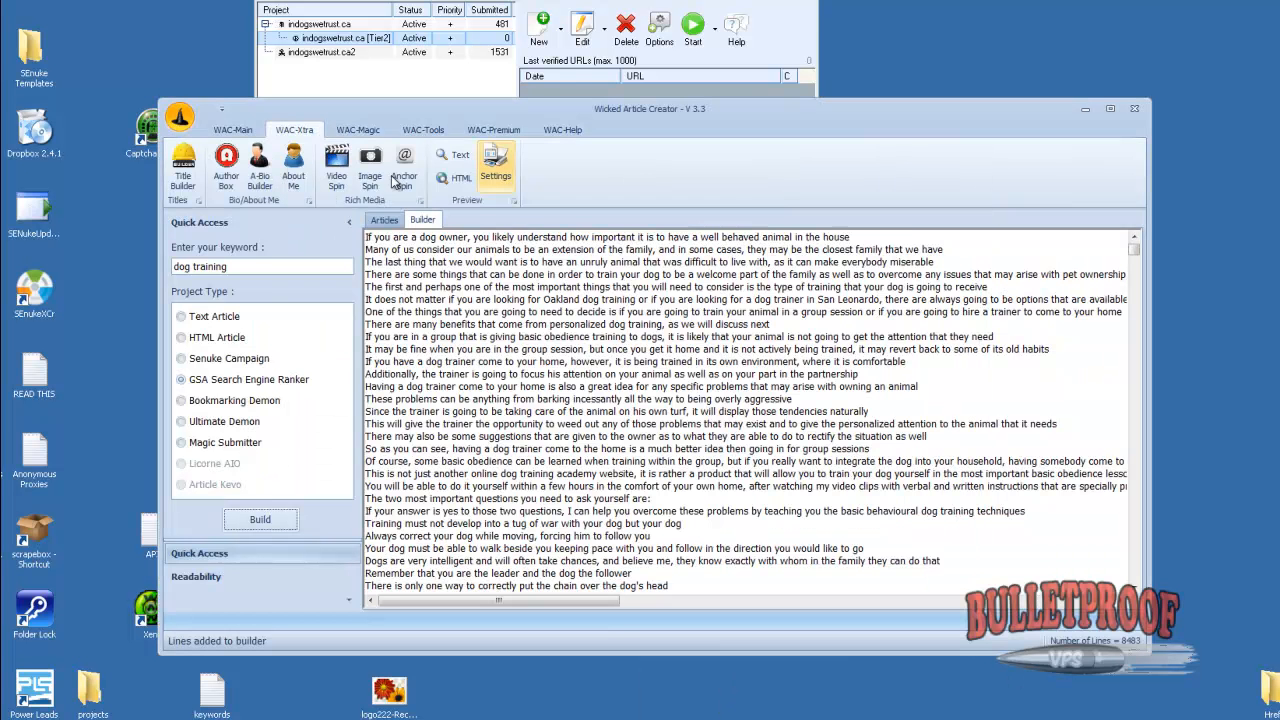
click(293, 165)
click(828, 344)
click(613, 377)
key(ctrl+a)
Return to the project in GSA Search Engine Ranker and paste the spun About Me text as the Blog About
click(548, 3)
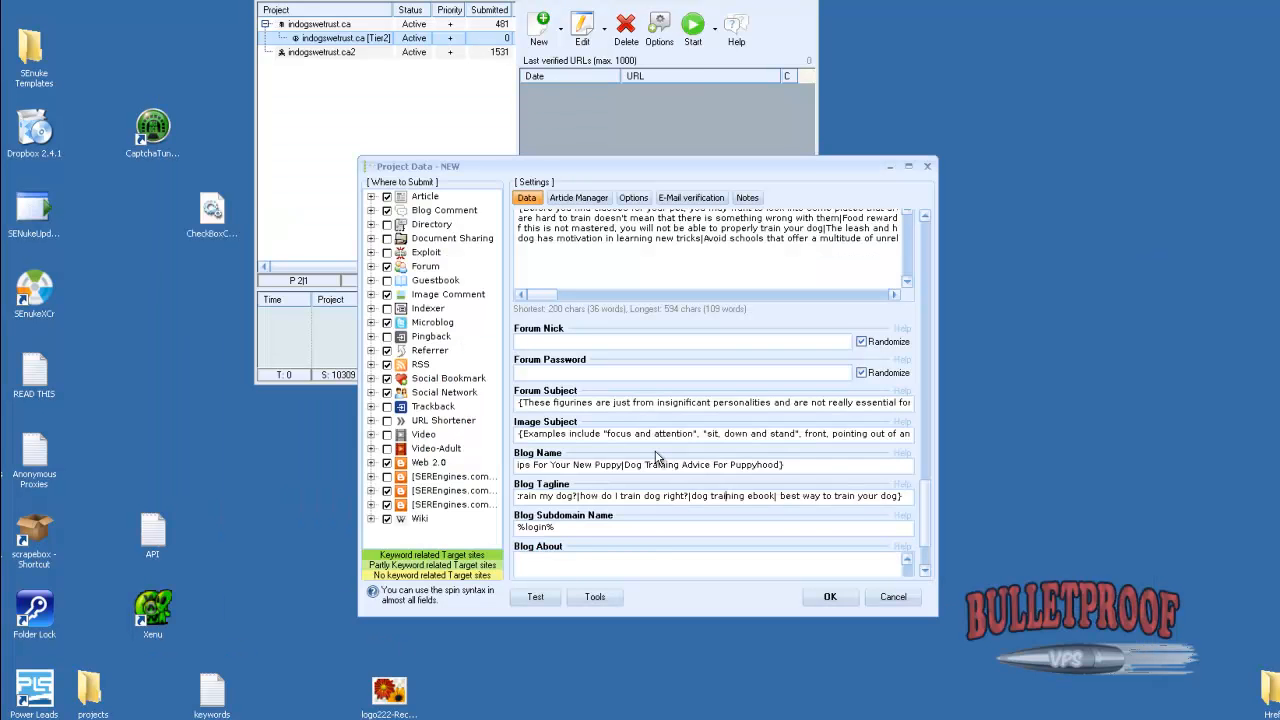
click(651, 564)
key(ctrl+v)
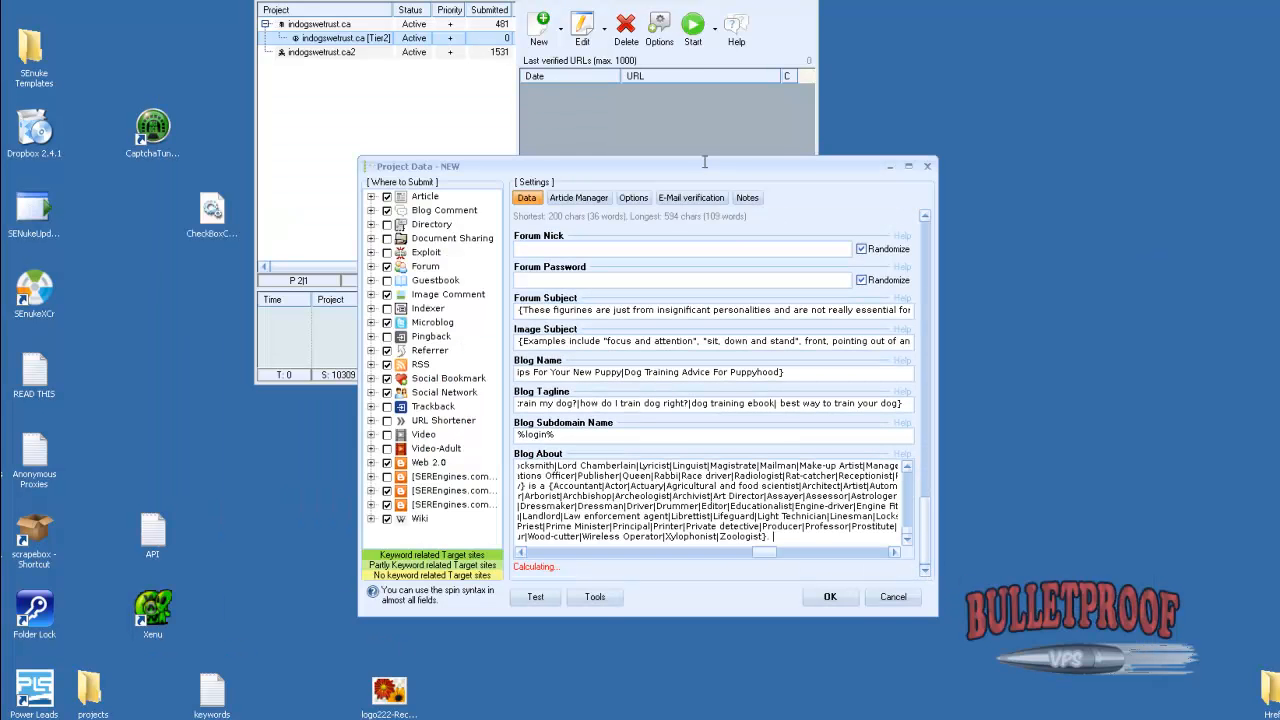
Go to the project's article management, switch to Wicked Article Creator, and build 1000 titles scraped for "dog training"
click(585, 200)
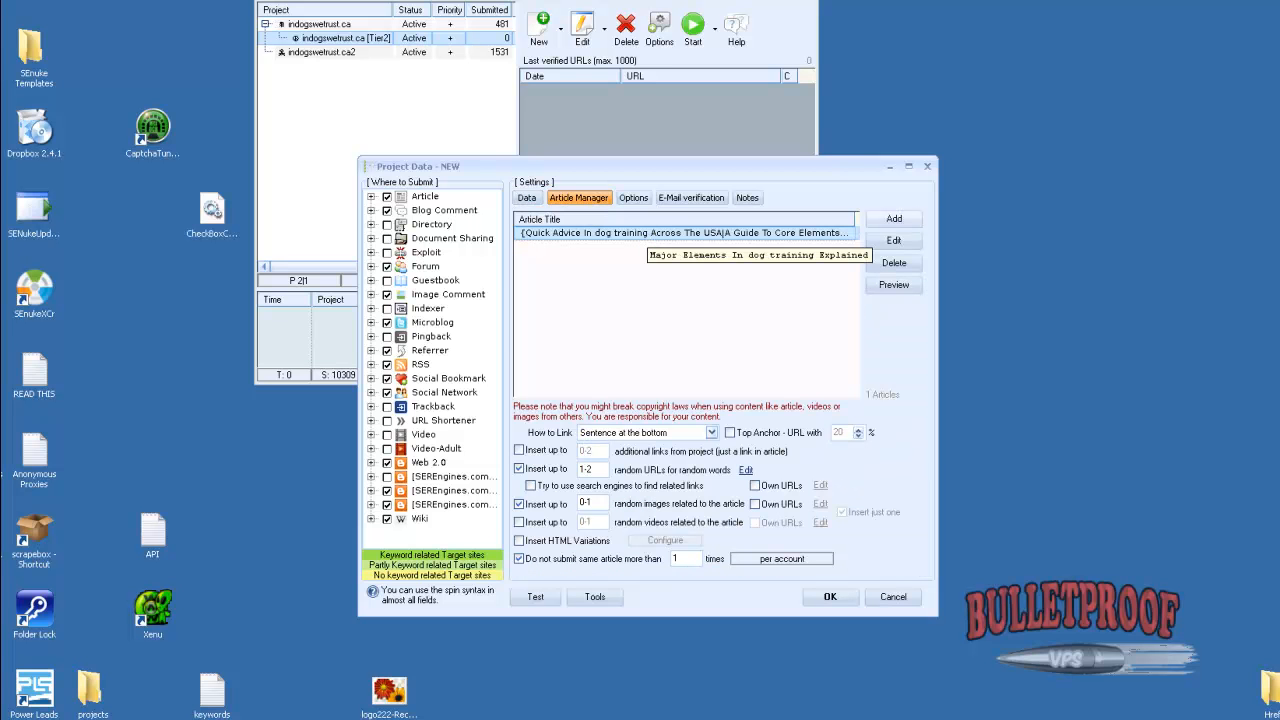
click(738, 717)
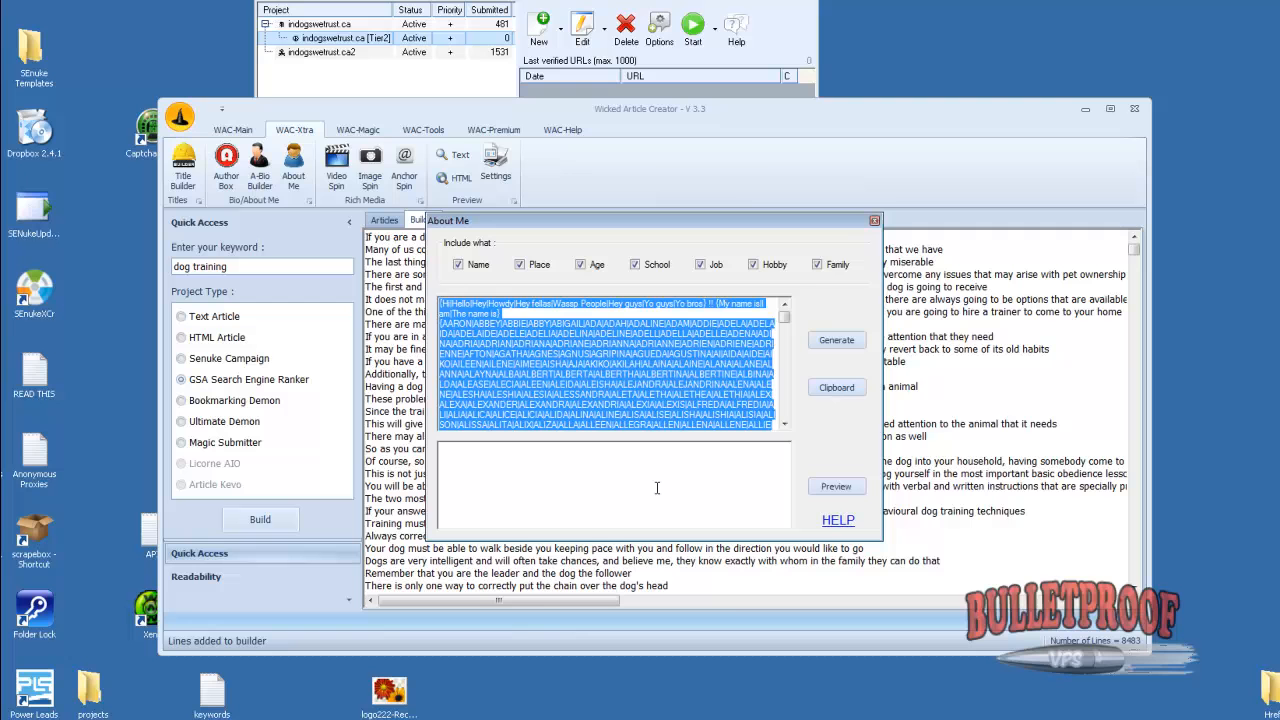
click(874, 220)
click(183, 166)
drag(427, 268, 525, 287)
text(1000)
click(430, 230)
text(sog t)
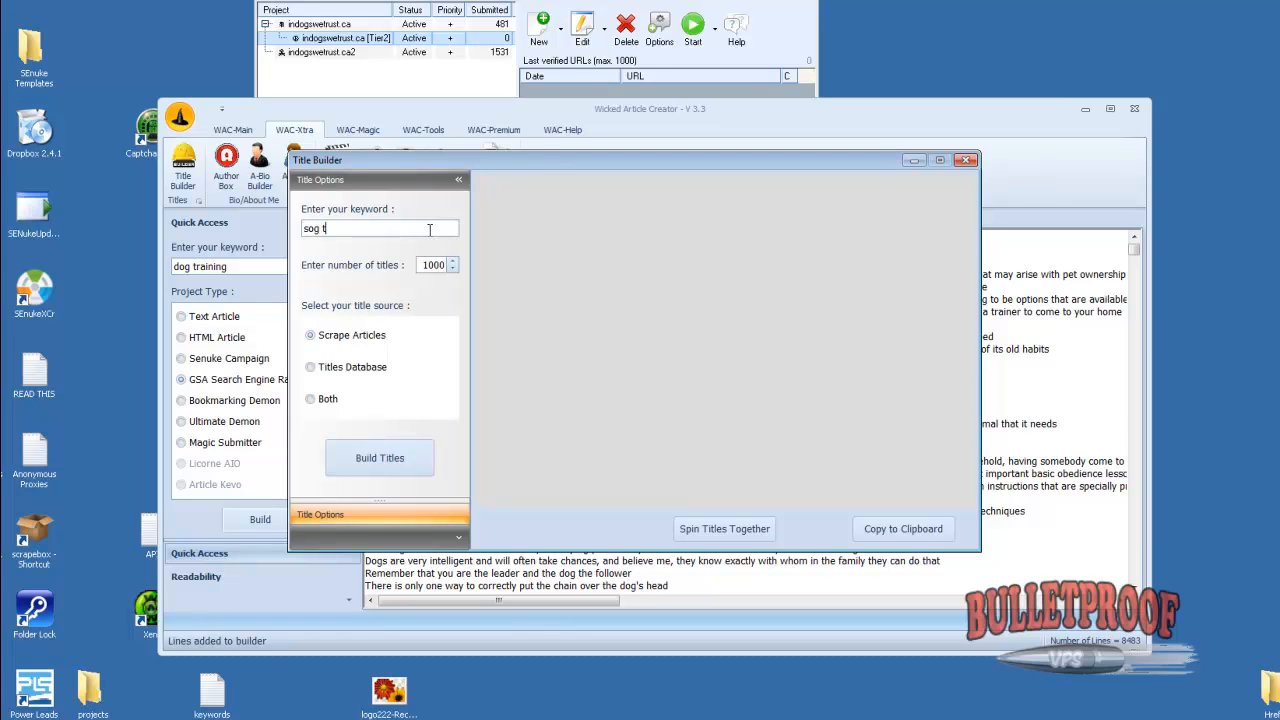
key(BackSpace)
key(BackSpace)
key(BackSpace)
text(dog training)
click(380, 458)
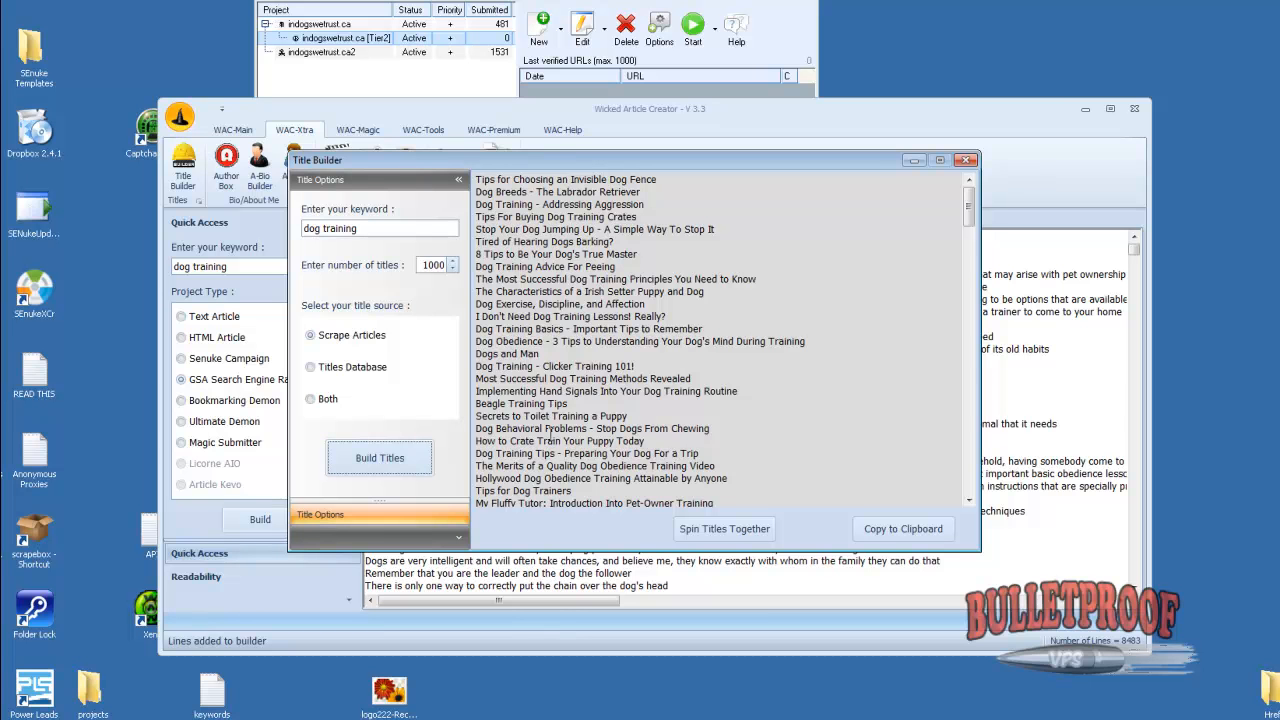
Spin the built titles together and use them to replace the existing article's title in the GSA Search Engine Ranker project
click(724, 528)
key(ctrl+a)
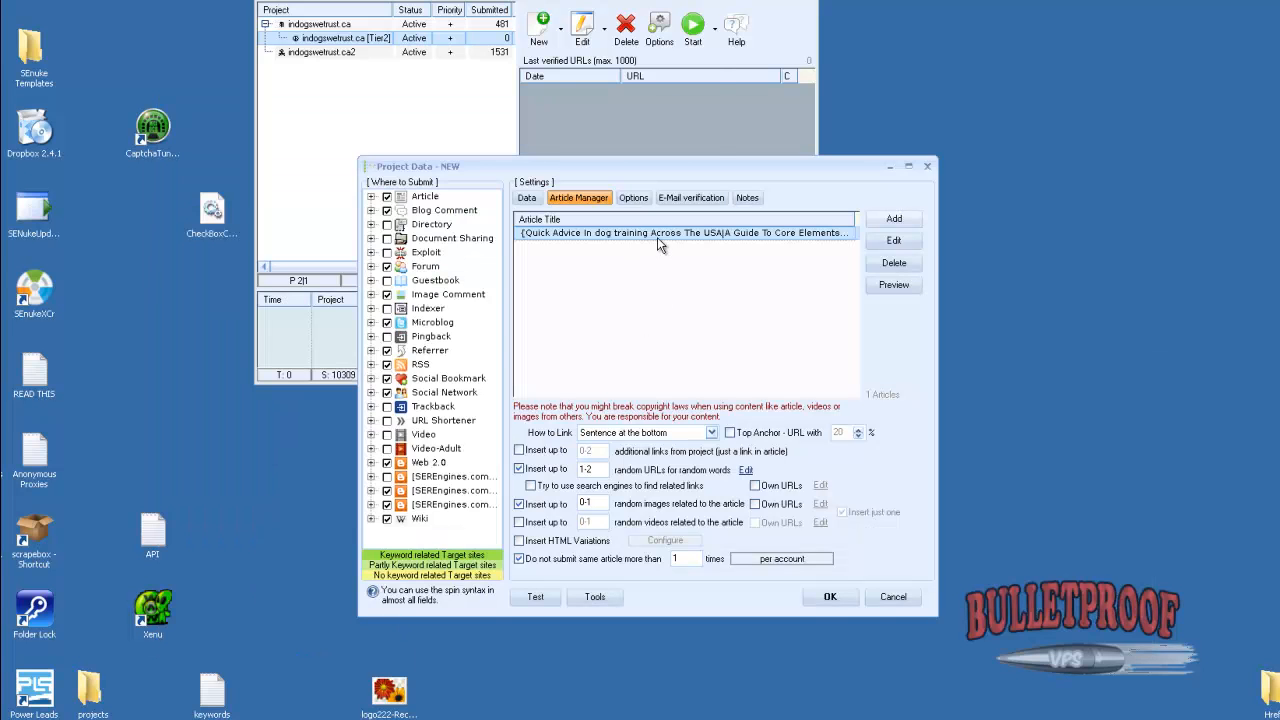
click(657, 233)
click(893, 241)
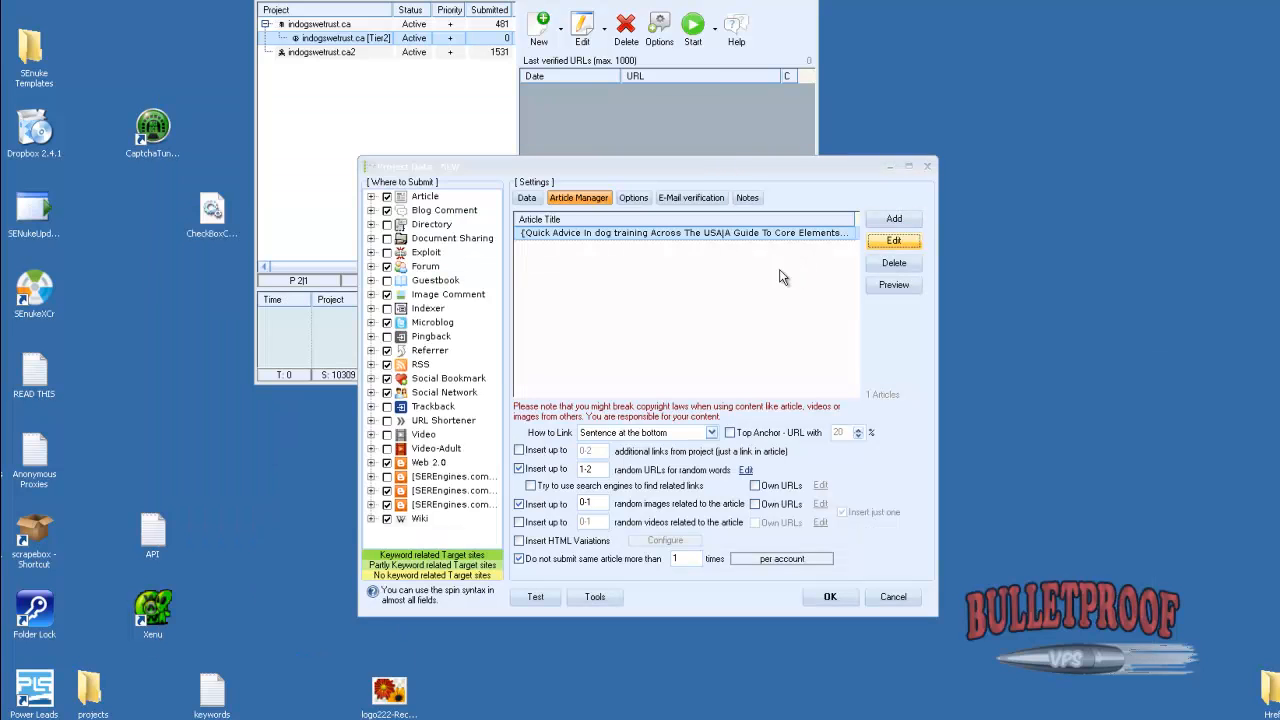
key(ctrl+a)
key(ctrl+v)
click(680, 299)
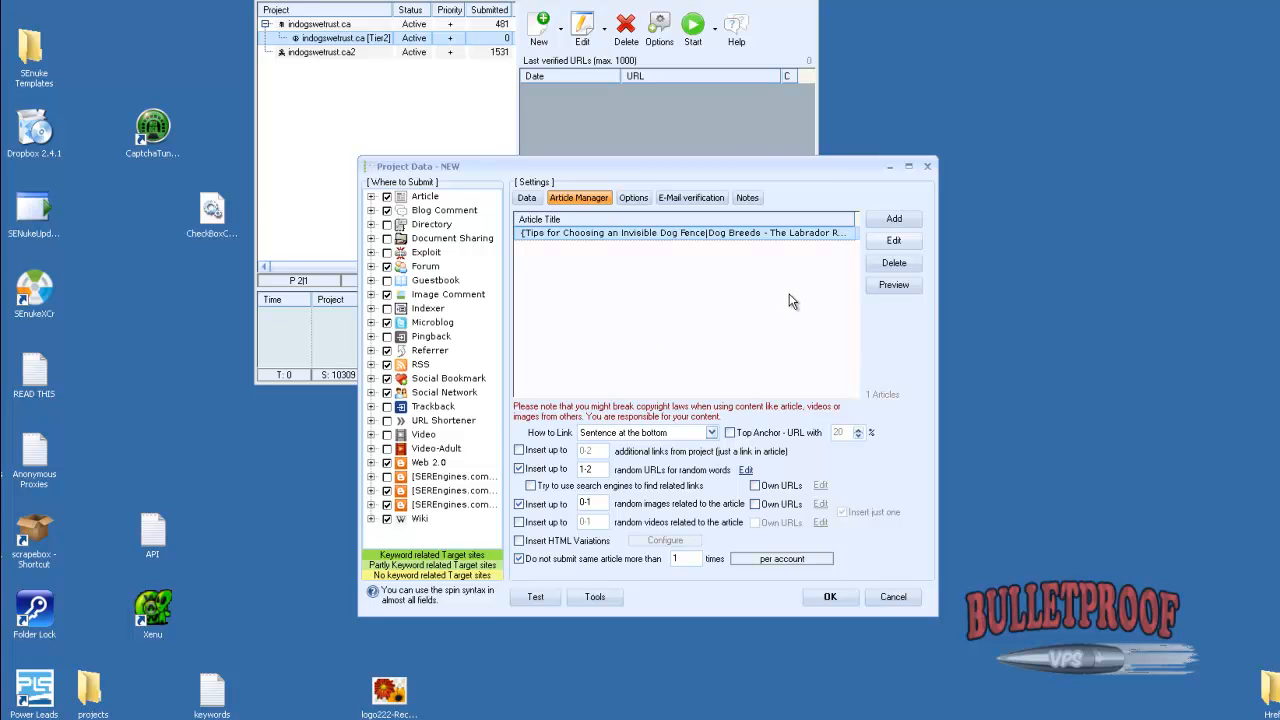
Add an ArticleBuilder.net article from the Dog Training category, combining 5 articles into one with the spinner at 700 words
click(890, 222)
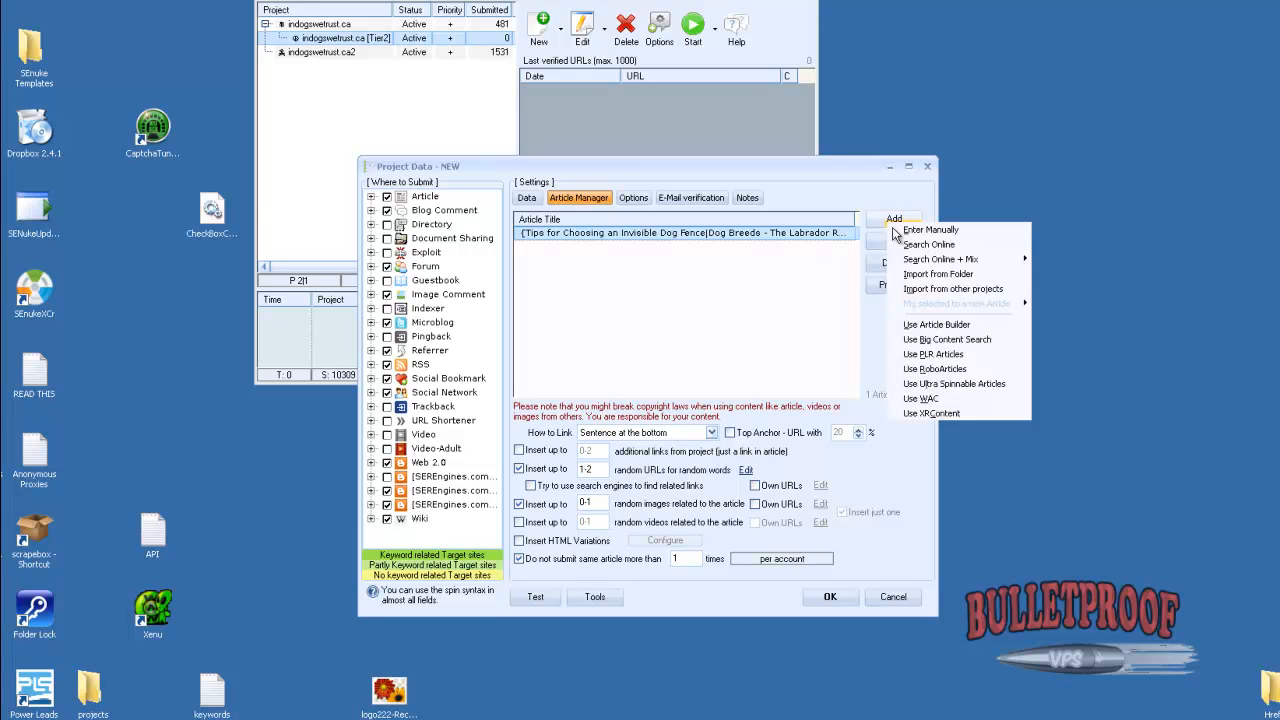
click(936, 324)
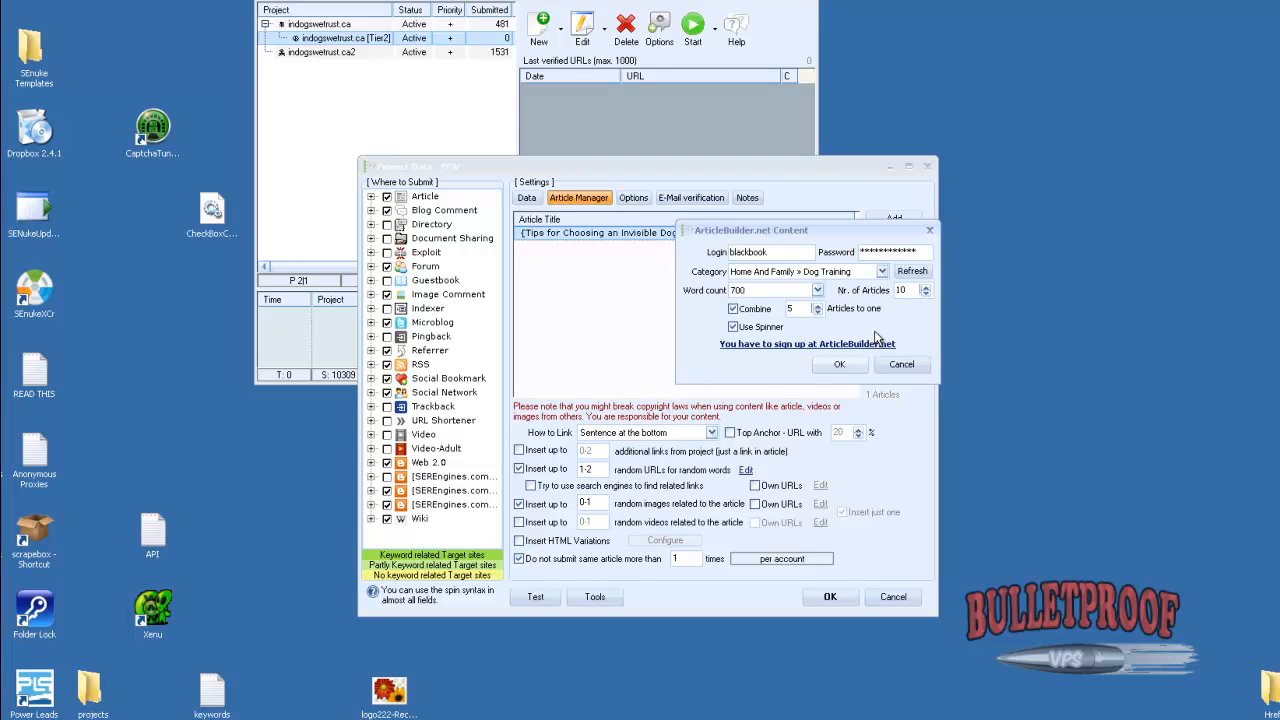
double_click(797, 309)
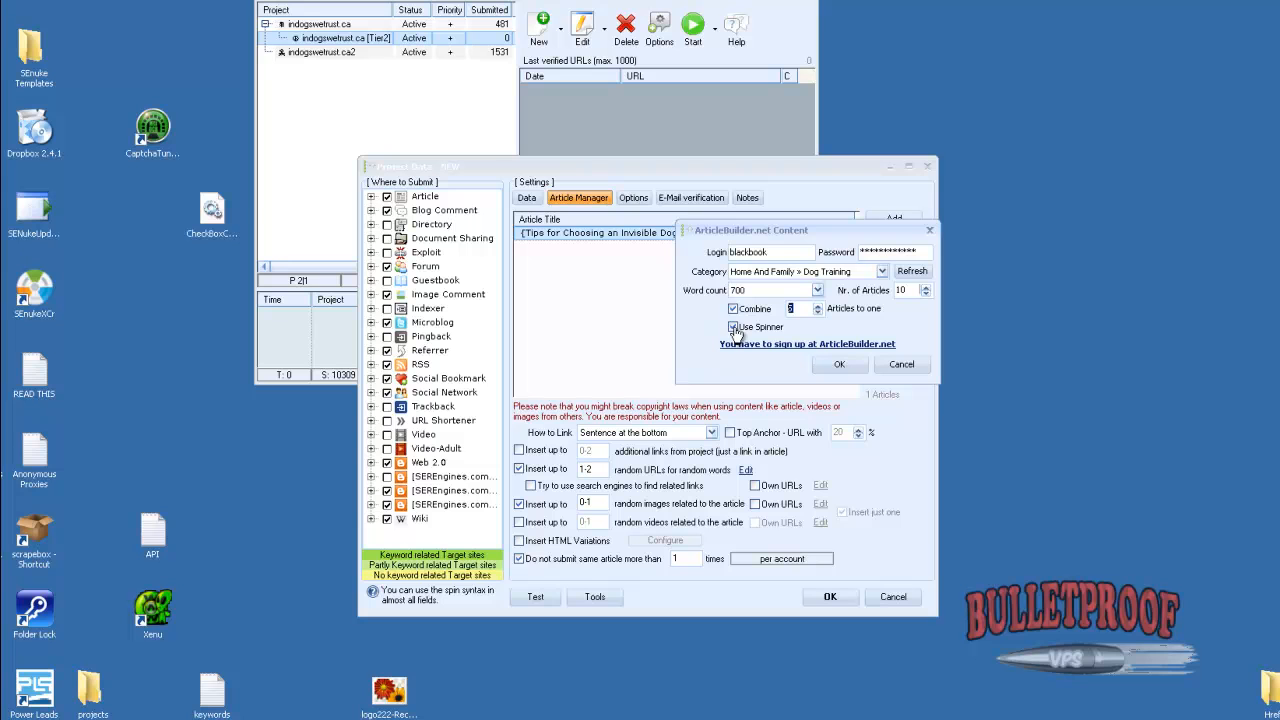
click(840, 364)
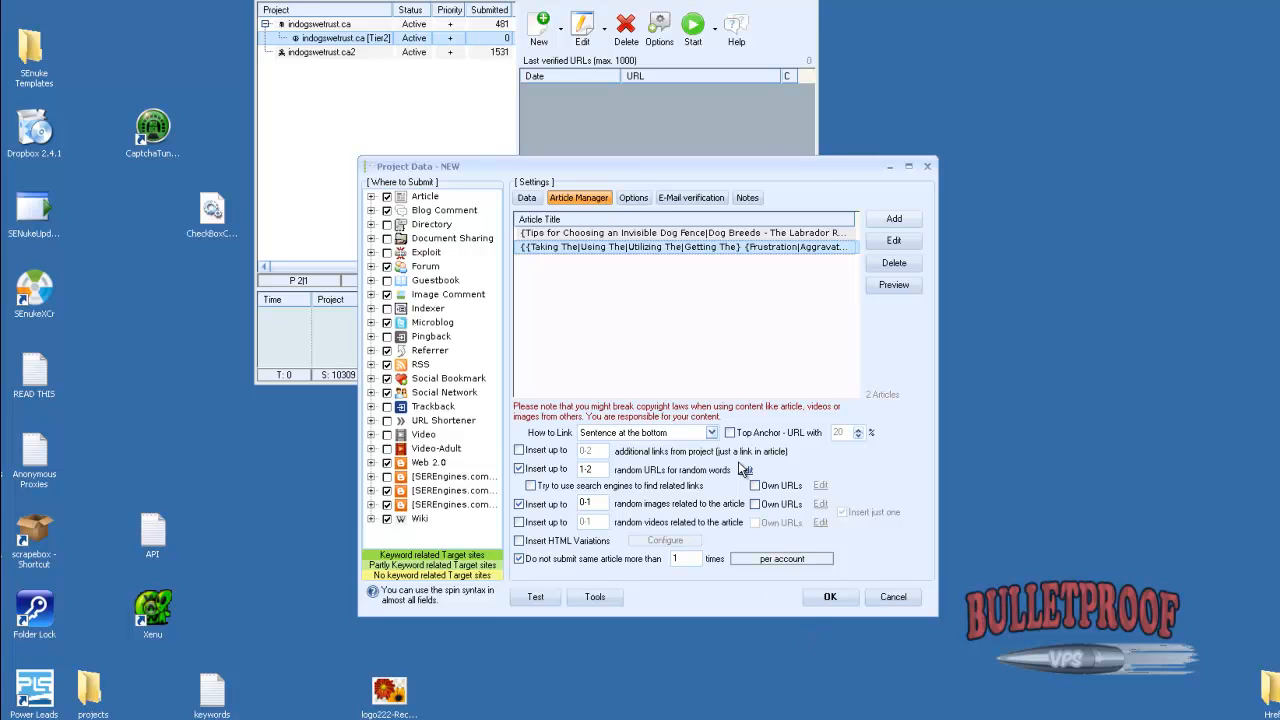
Delete the current verification e-mail and import the list of e-mail accounts with their passwords from the clipboard
click(675, 199)
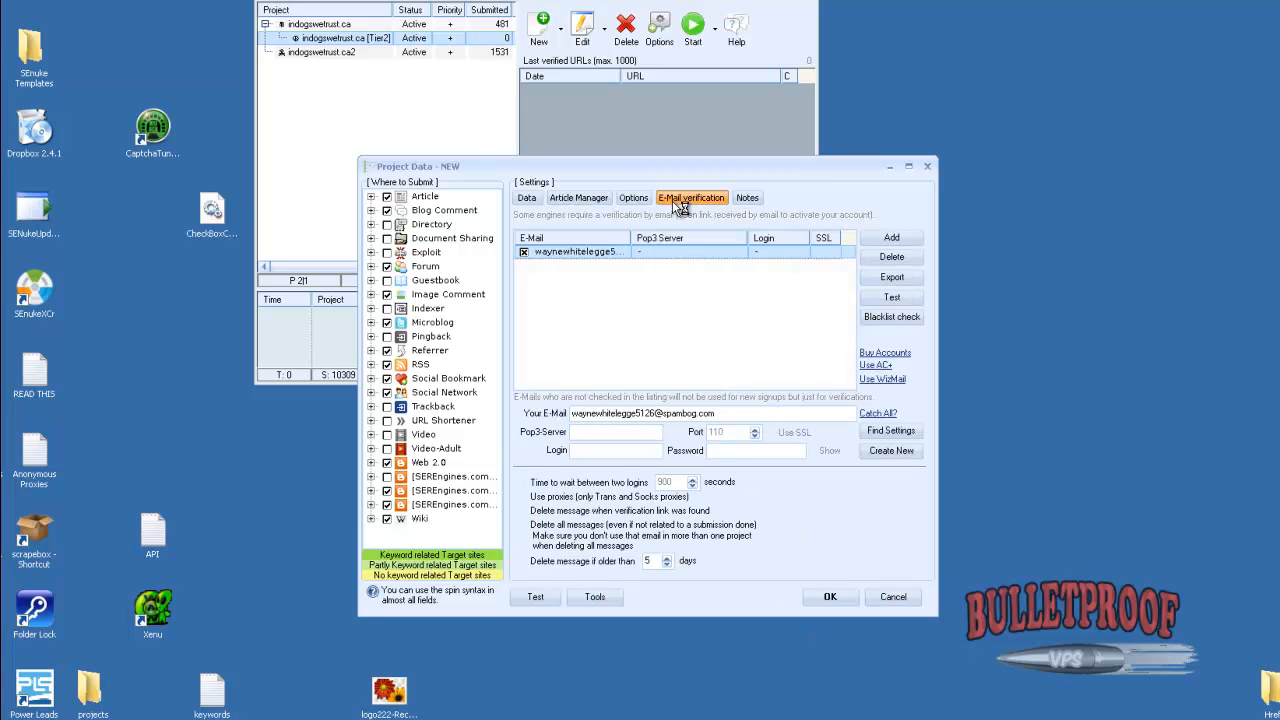
click(909, 262)
click(937, 287)
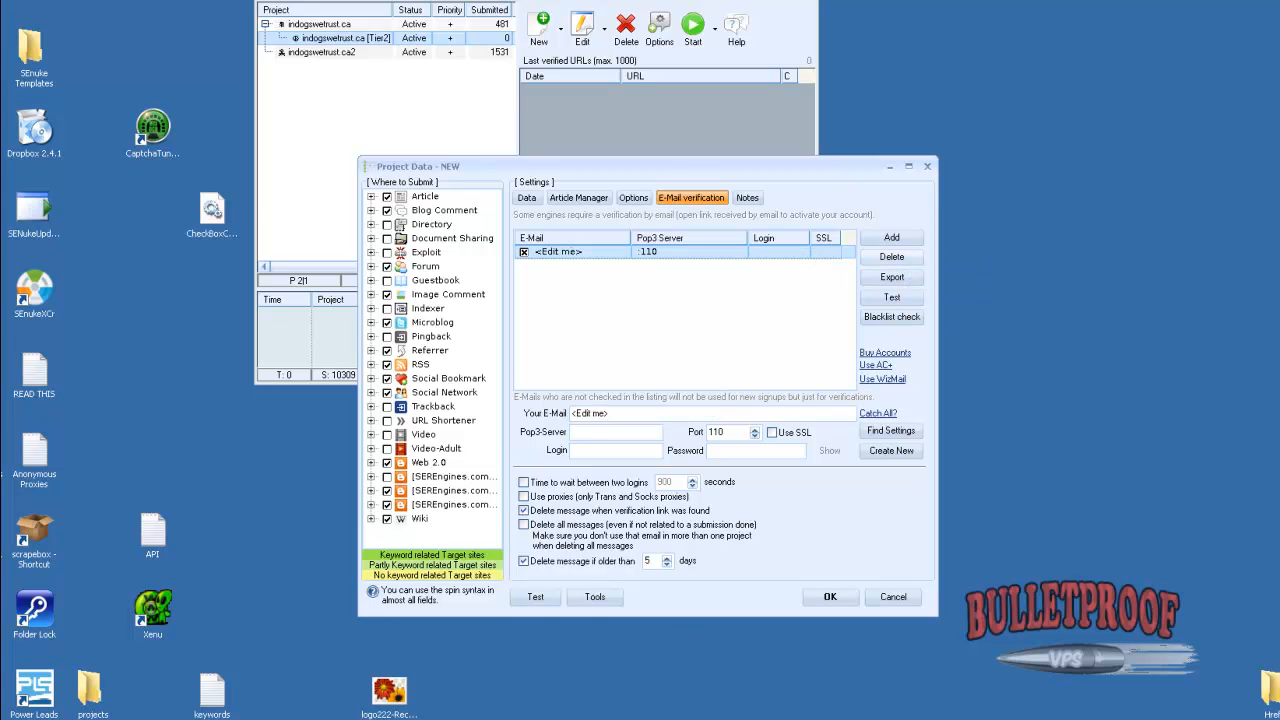
mouse_move(881, 719)
mouse_move(120, 719)
click(886, 243)
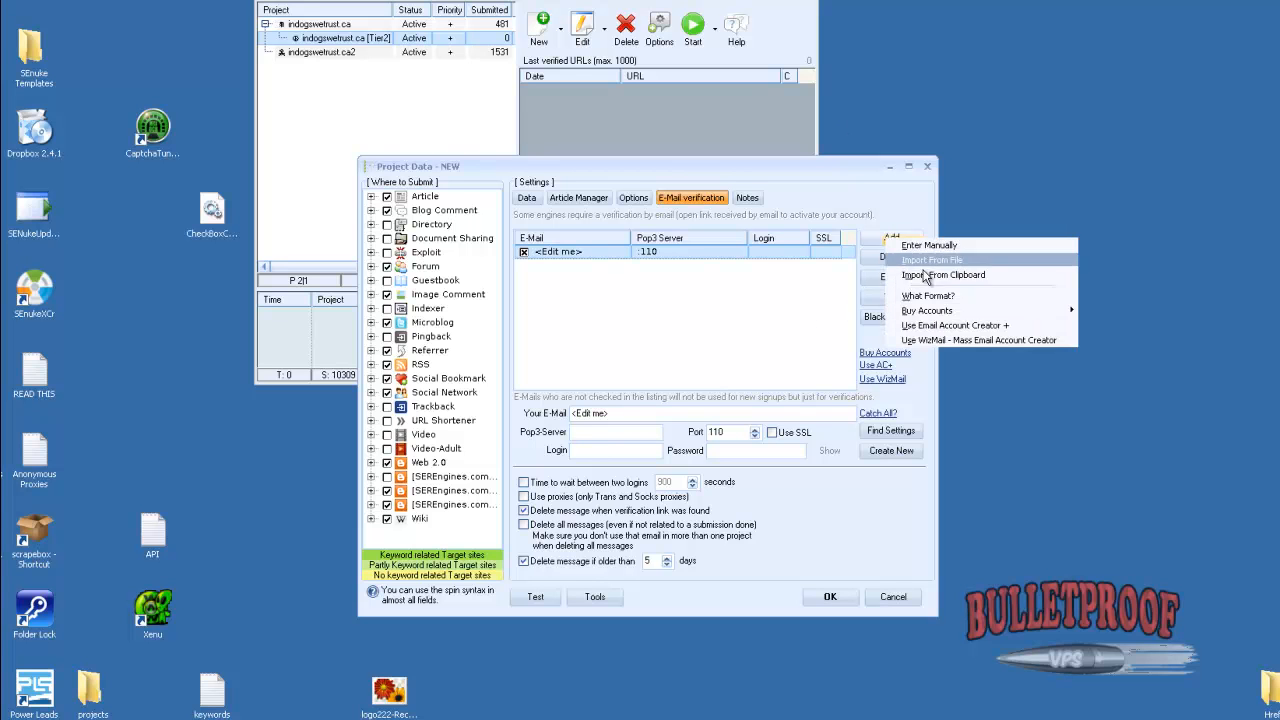
click(925, 275)
click(728, 281)
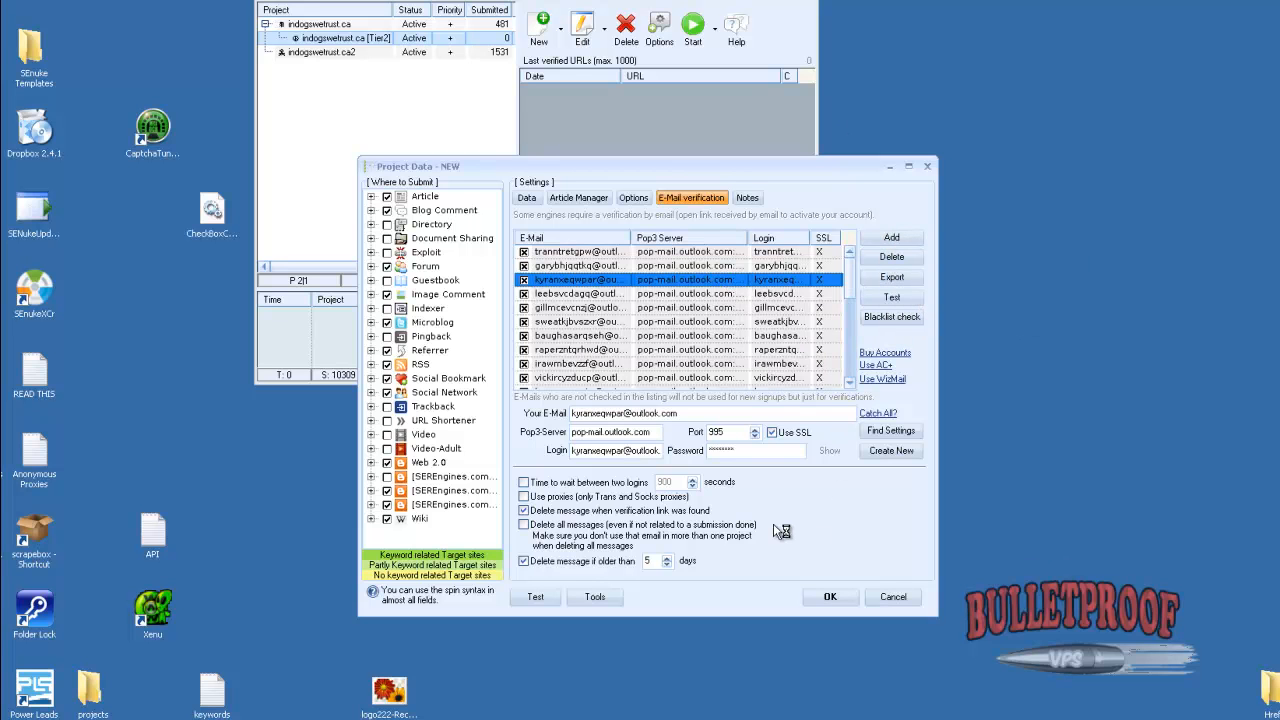
Set the project to skip form fields that can't be filled and to re-verify existing backlinks every 1440 minutes
click(633, 198)
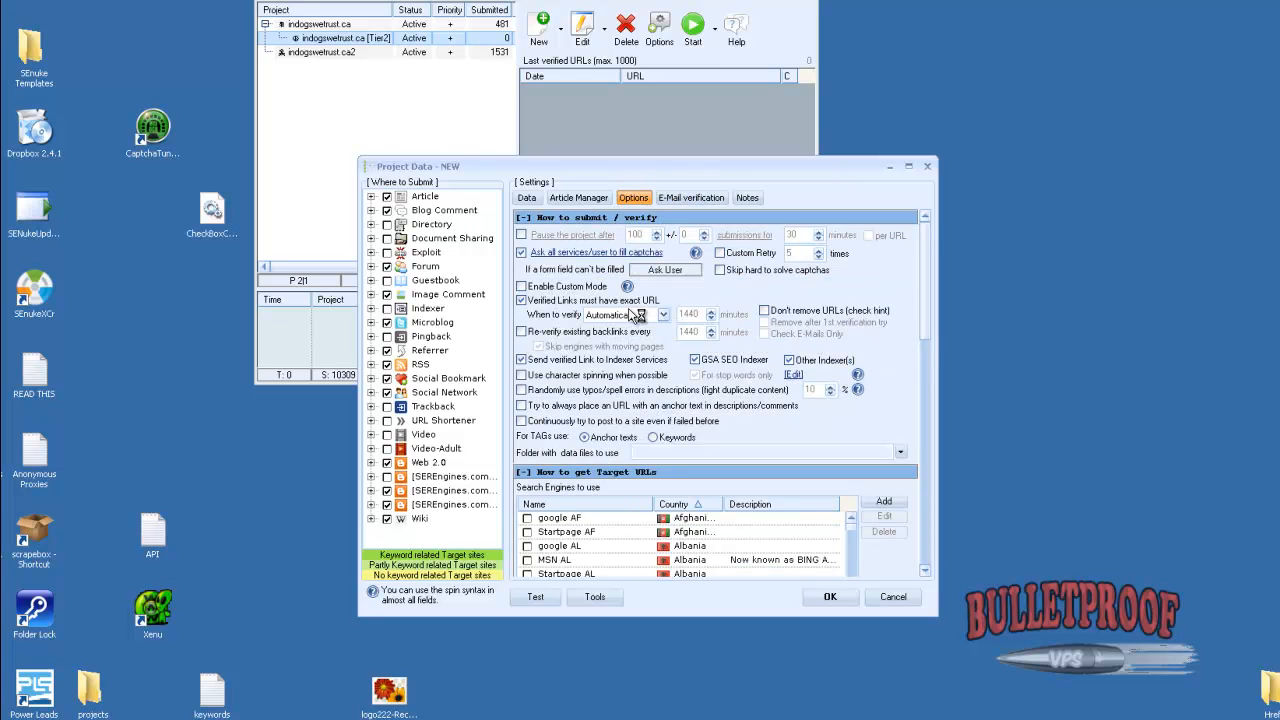
click(688, 272)
click(530, 332)
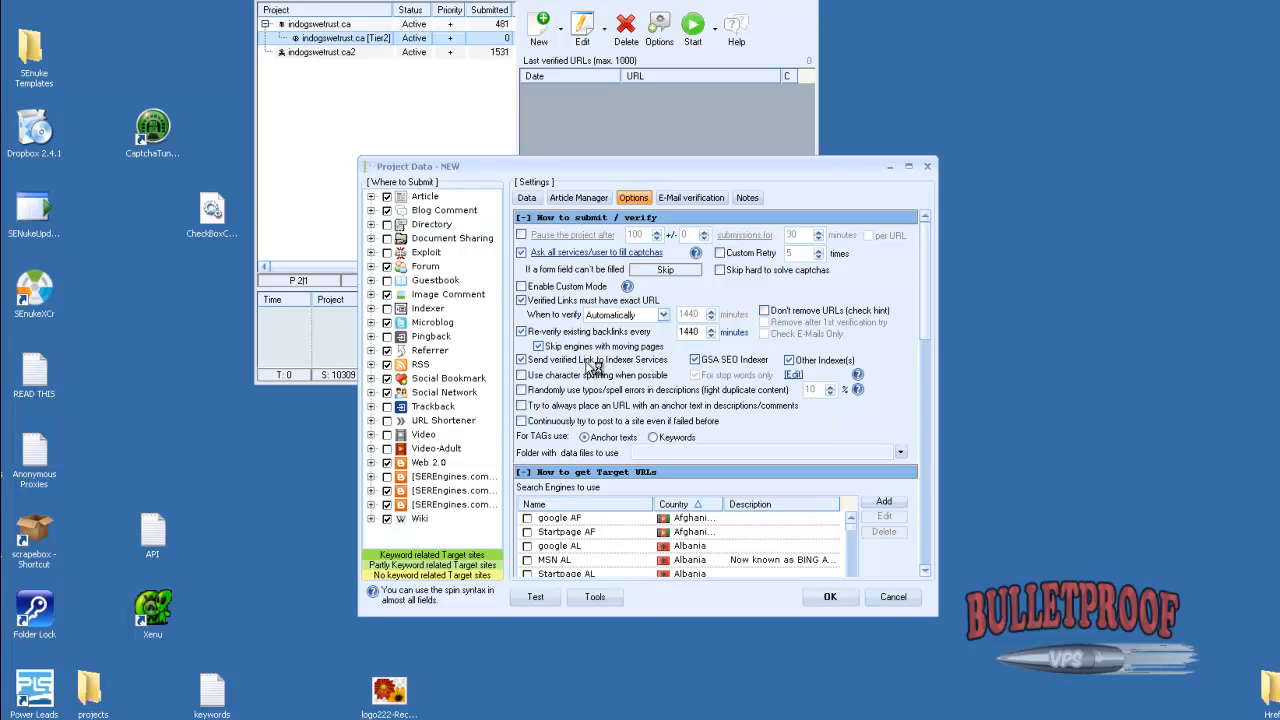
Enable random typos, character spinning, always placing a URL with anchor text, and continuously trying to post after failures
click(521, 390)
click(521, 375)
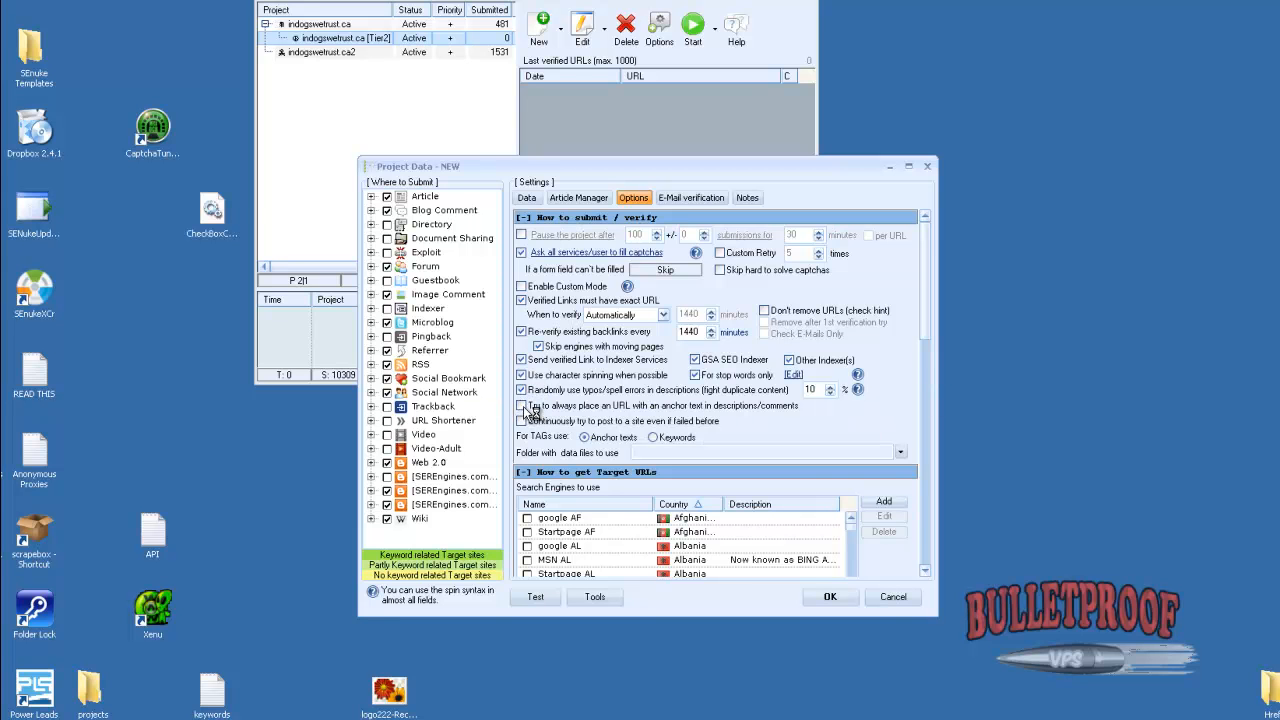
click(521, 405)
click(521, 420)
Select the English-language search engines for finding target URLs
click(924, 570)
scroll(924, 570, down, 5)
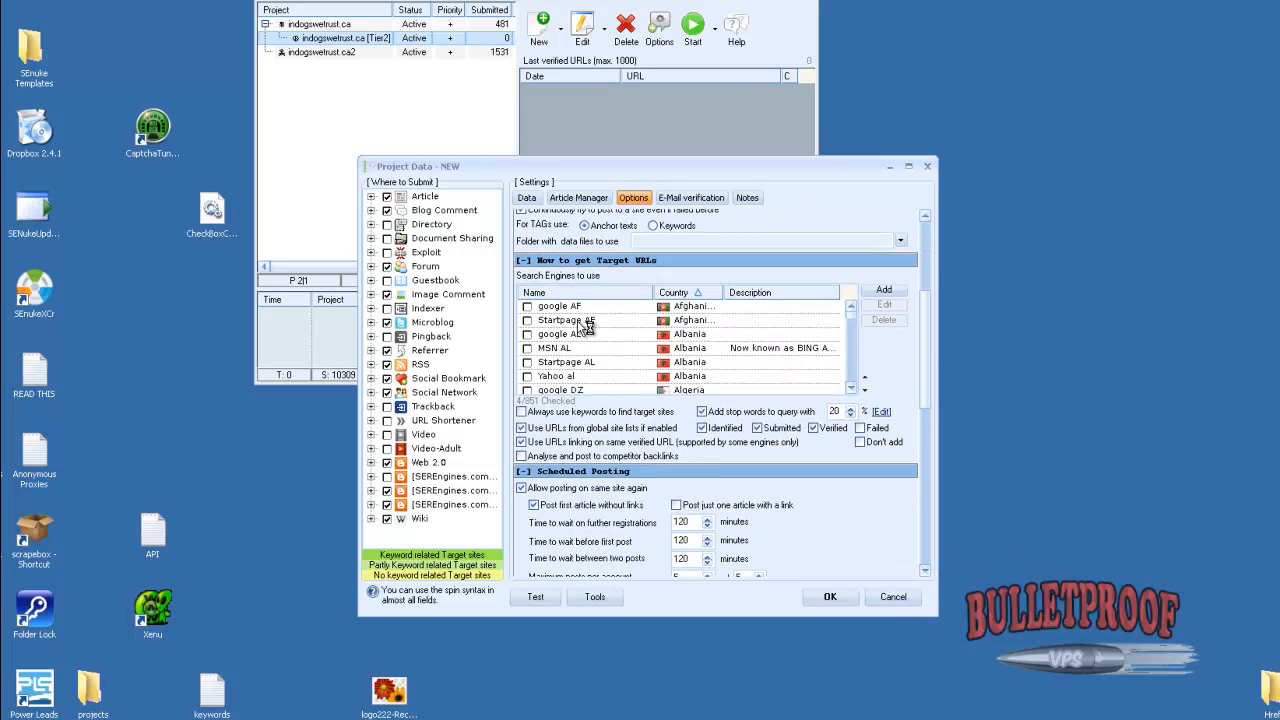
right_click(590, 323)
mouse_move(665, 430)
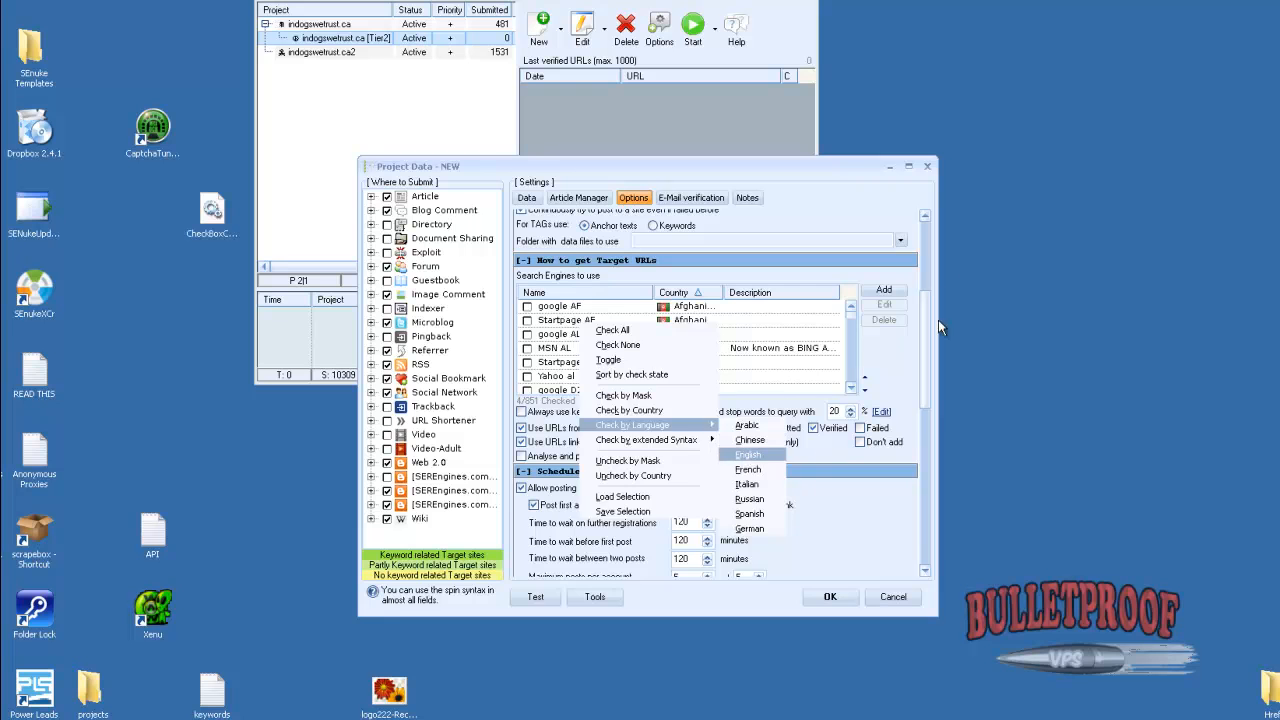
click(752, 460)
scroll(931, 222, up, 2)
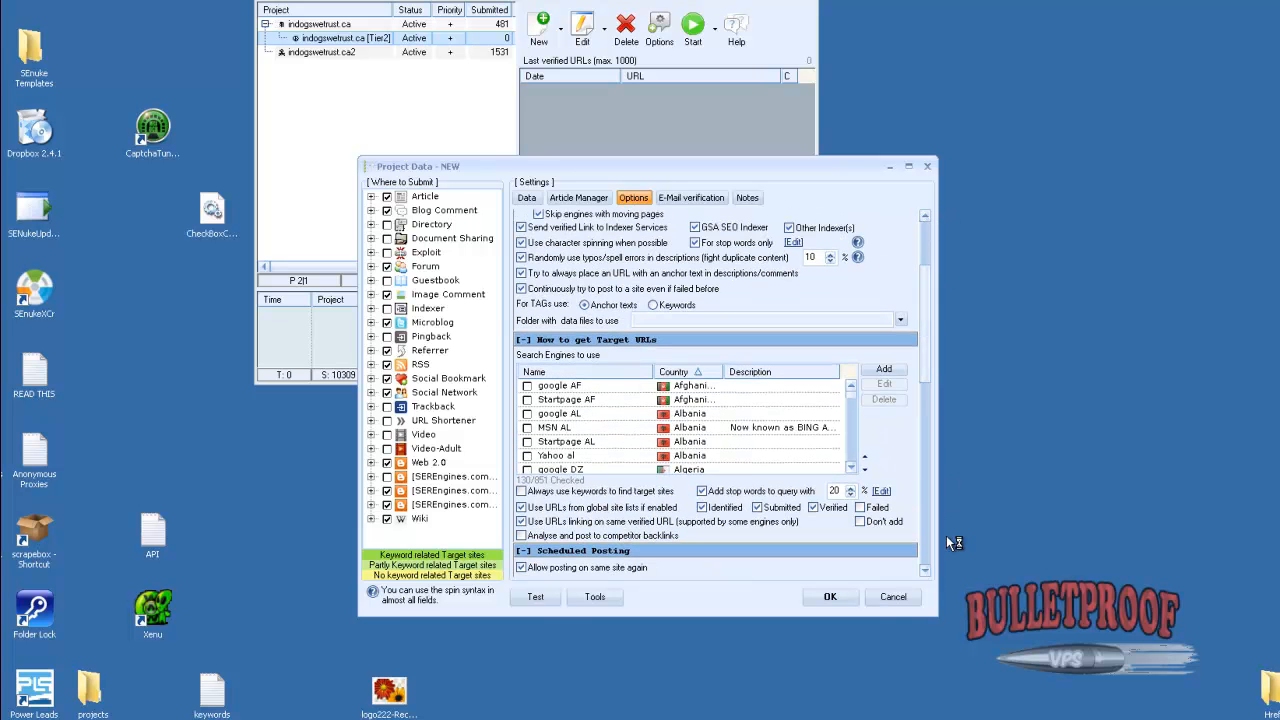
Enable analysing and posting to competitor backlinks in the target URL settings
scroll(924, 575, down, 1)
scroll(924, 575, down, 1)
click(521, 456)
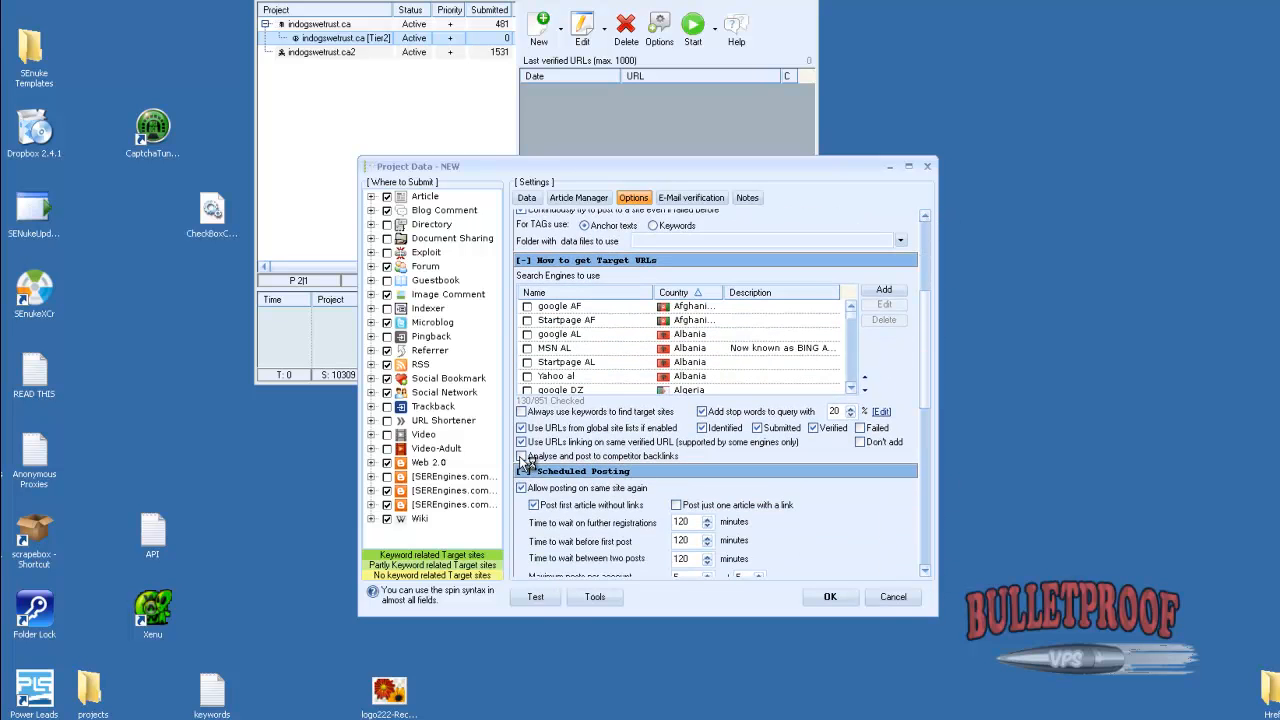
Enable skipping sites with a PR below 1 in the URL filters
scroll(924, 560, down, 5)
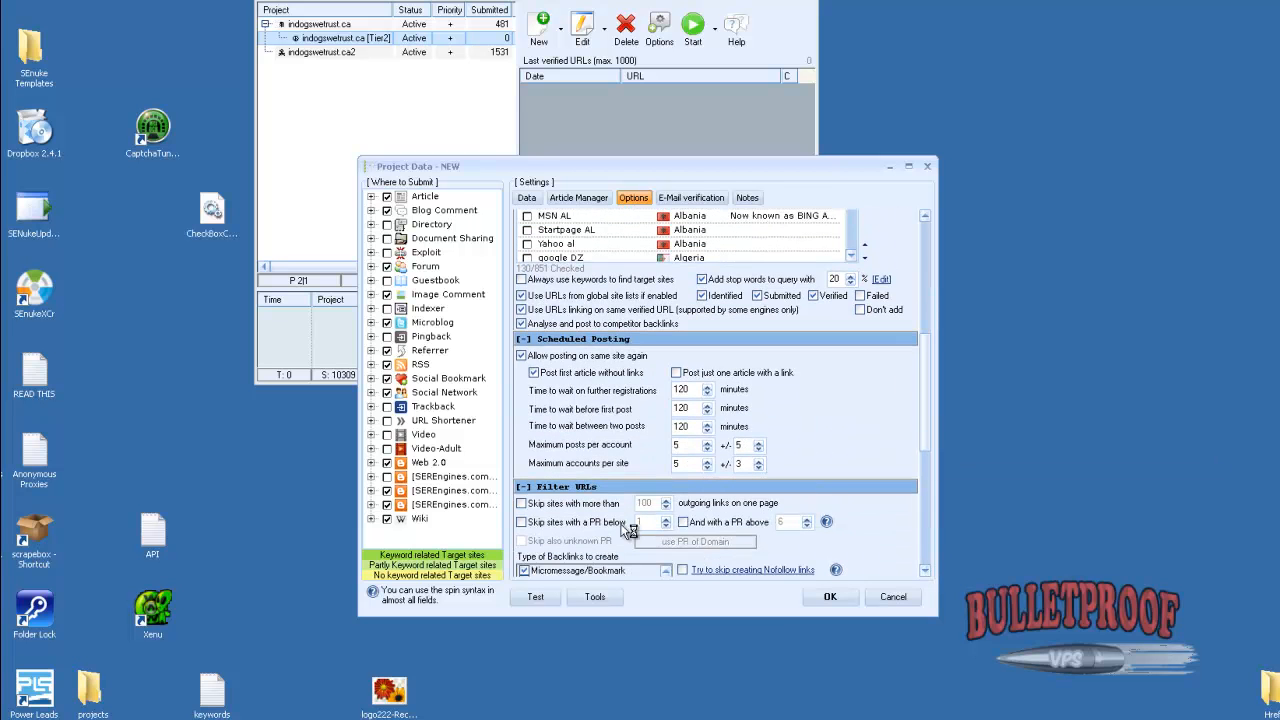
click(600, 523)
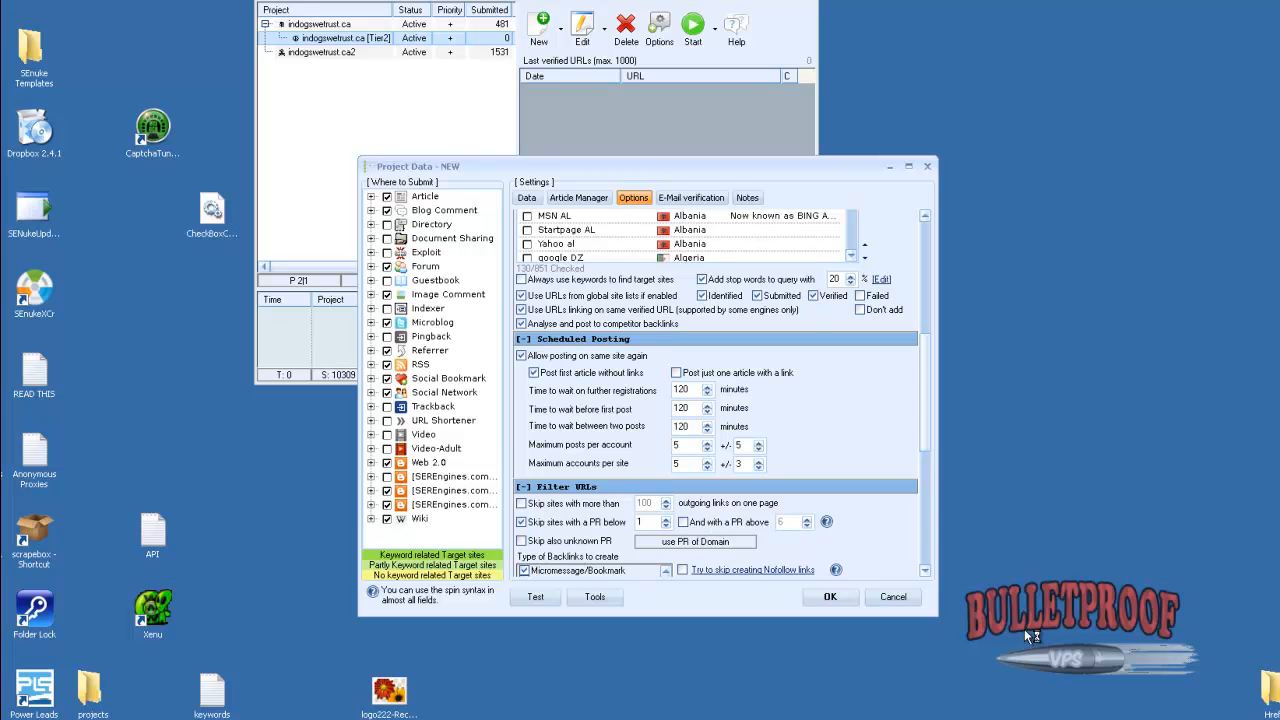
scroll(925, 569, down, 2)
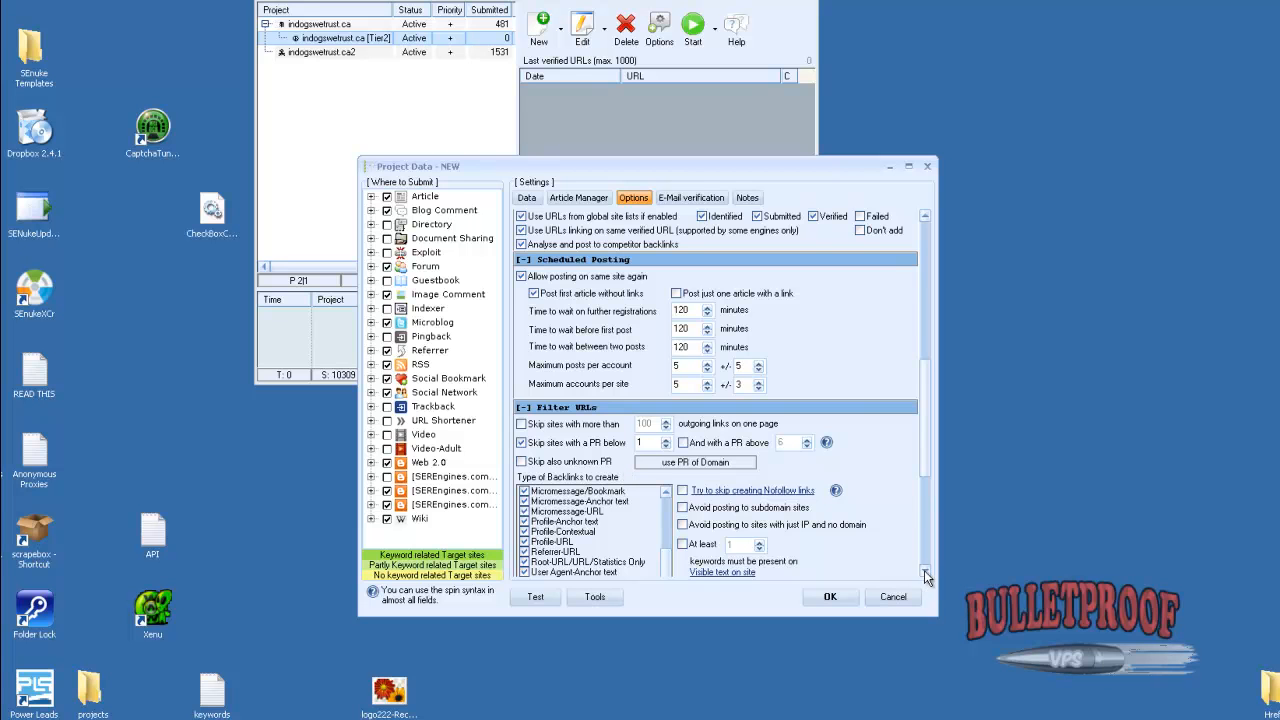
scroll(924, 570, down, 3)
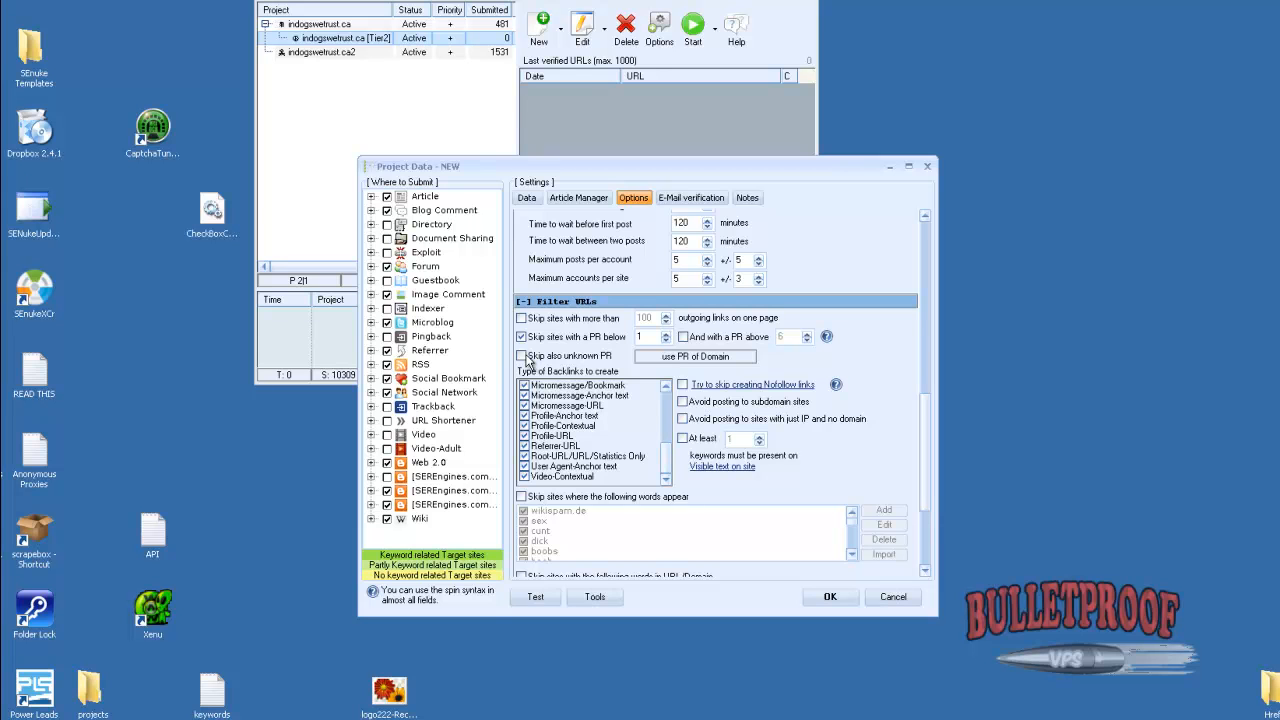
Enable skipping sites with unknown PR and choose which type of PR the URL filter checks
click(522, 356)
click(688, 357)
click(714, 408)
click(707, 362)
Enable skipping sites with too many outgoing links on one page and set the limit to 1500
click(521, 318)
key(Tab)
text(1500)
click(925, 569)
drag(923, 519, 908, 348)
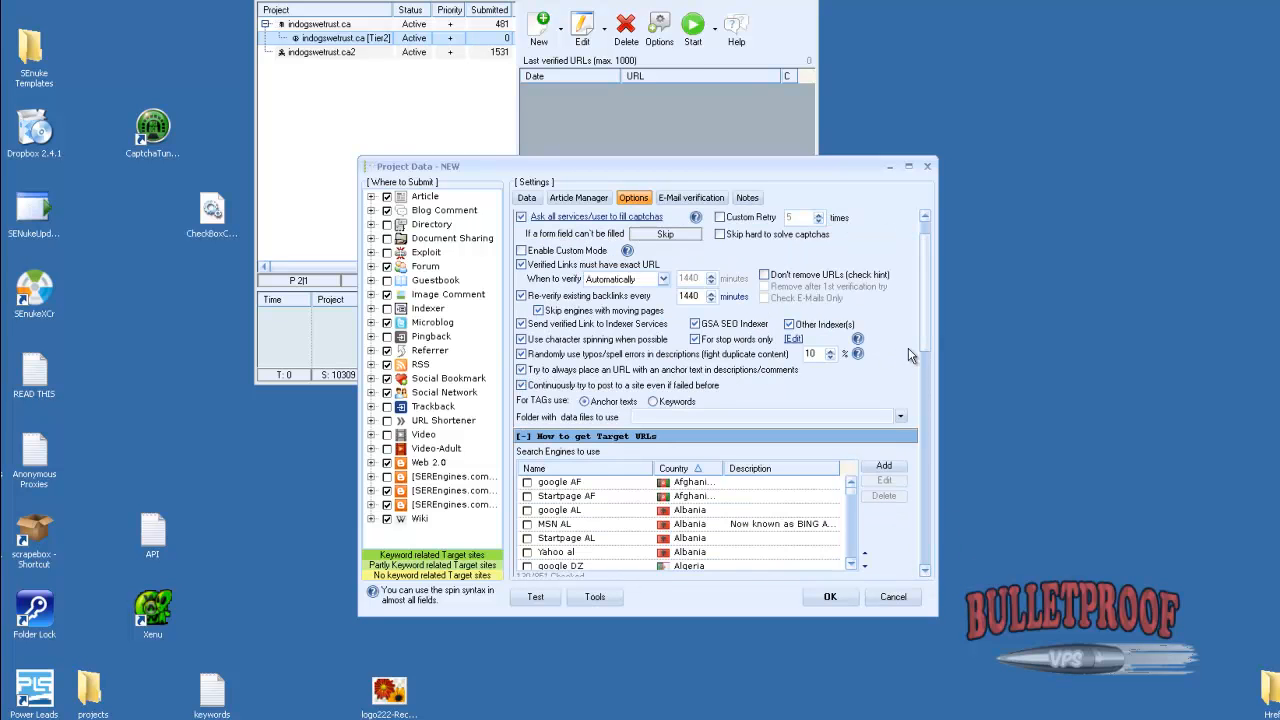
click(924, 216)
click(924, 216)
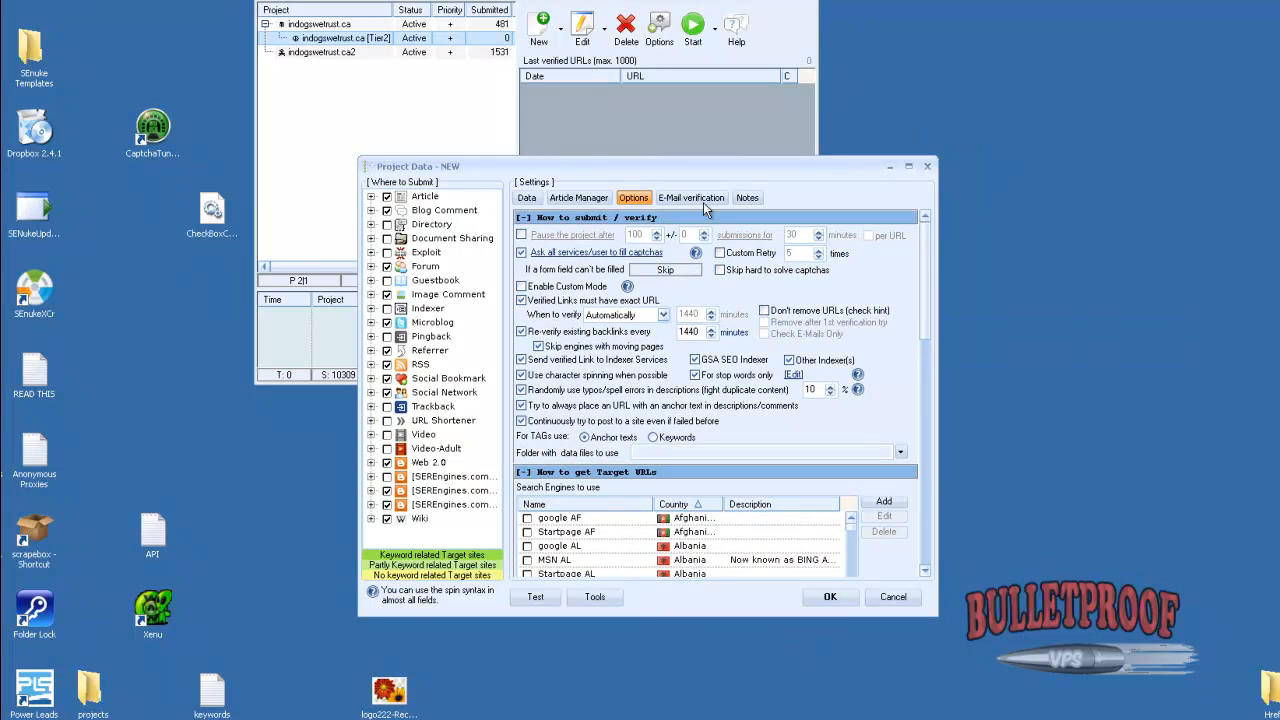
Enable using search engines to find related links and inserting 0-1 random related videos in the project's articles
click(578, 198)
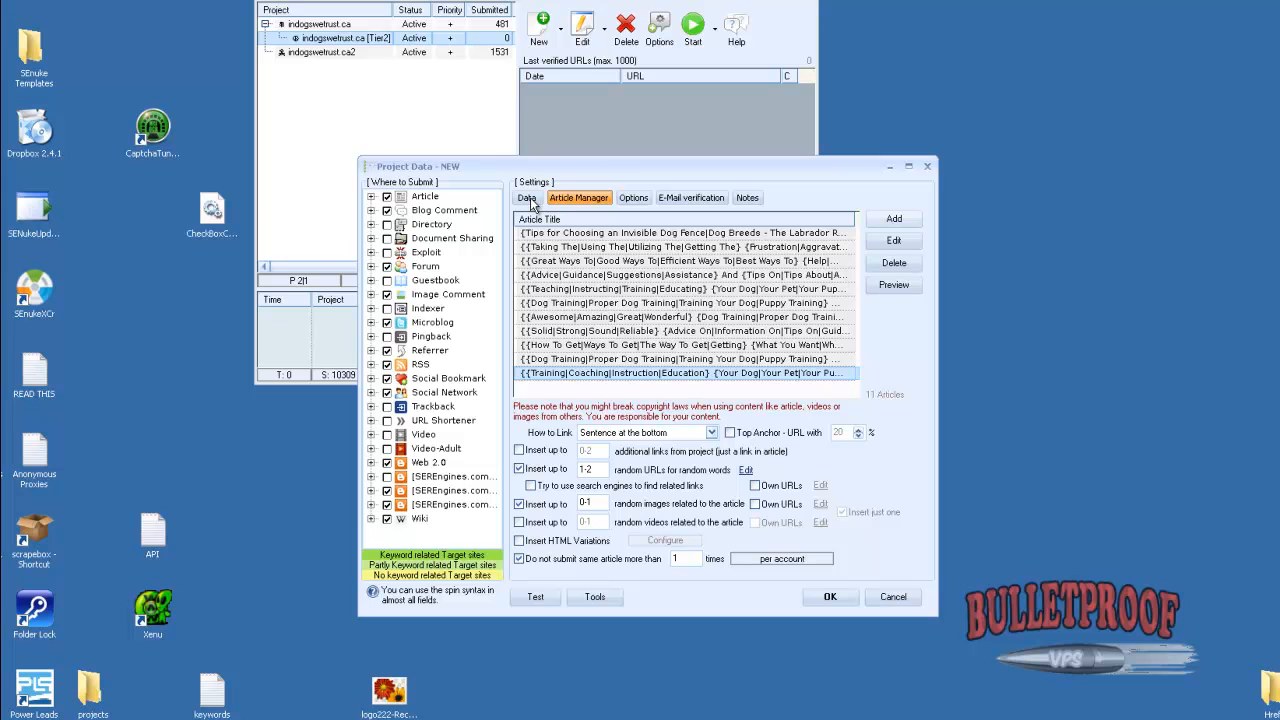
click(537, 486)
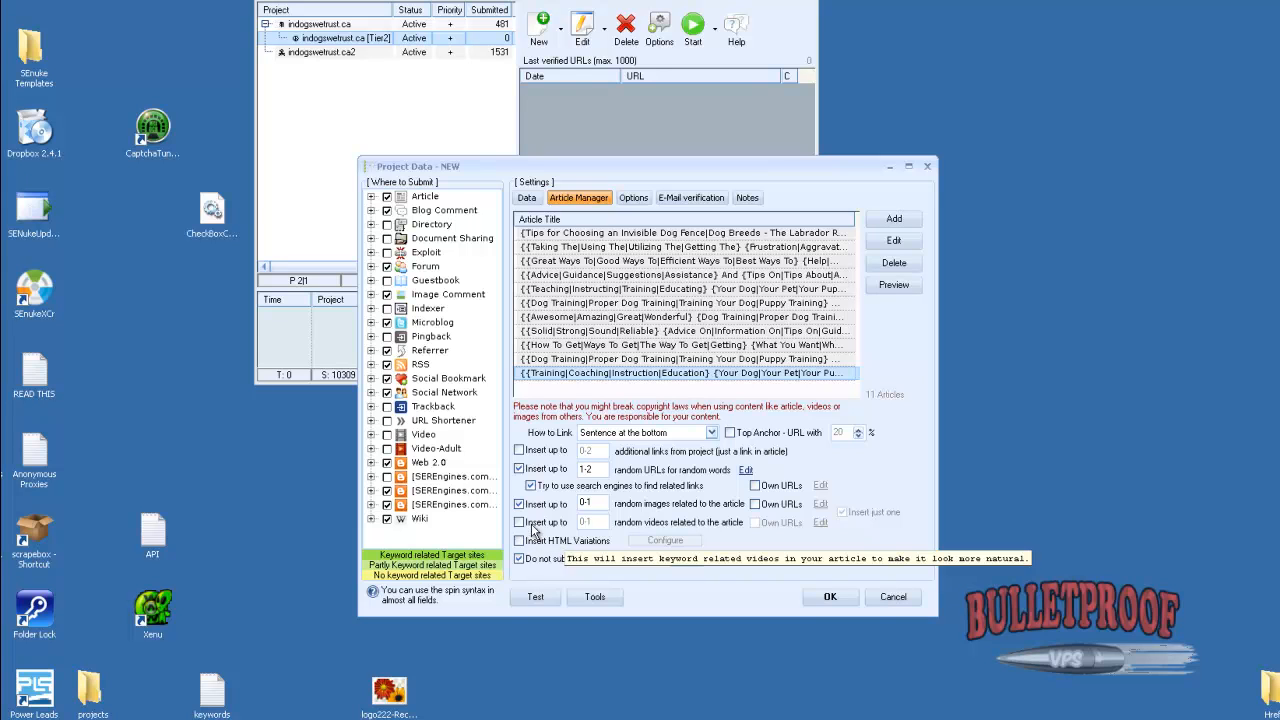
click(519, 522)
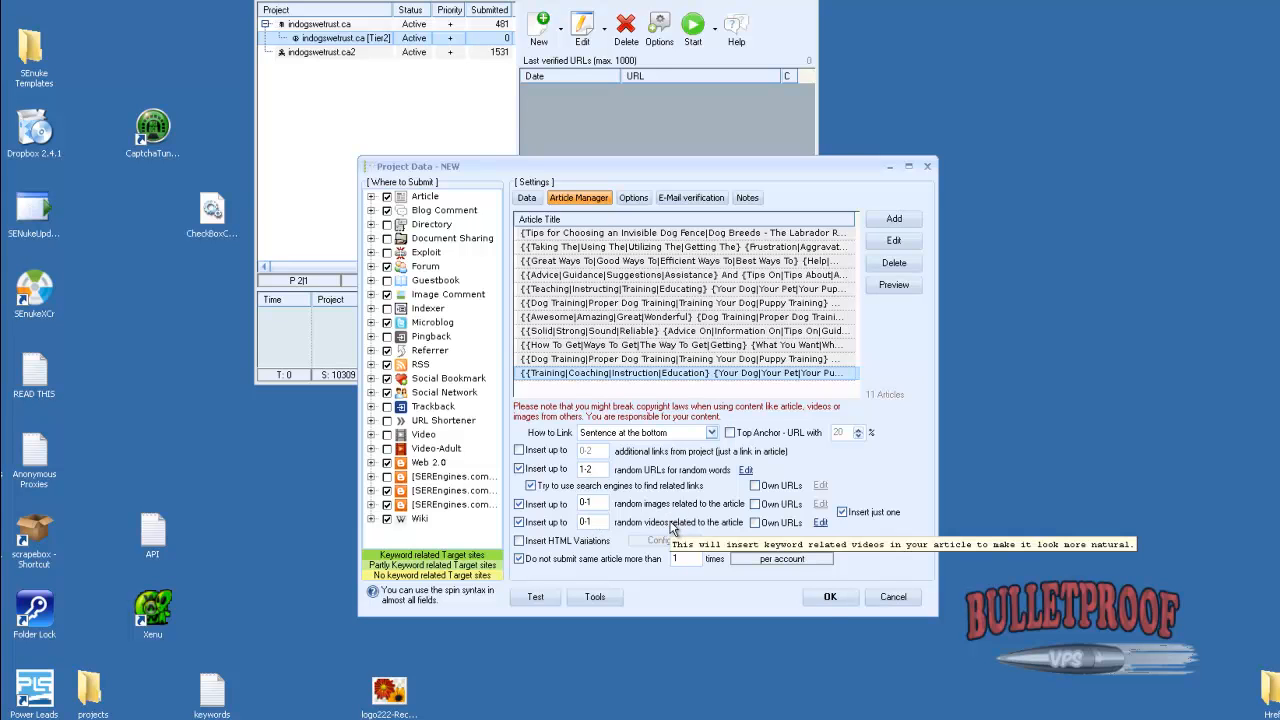
Save the new project under the name "indogswetrust.ca [Tier 3]", removing the [Tier2] part from the suggested name
click(826, 597)
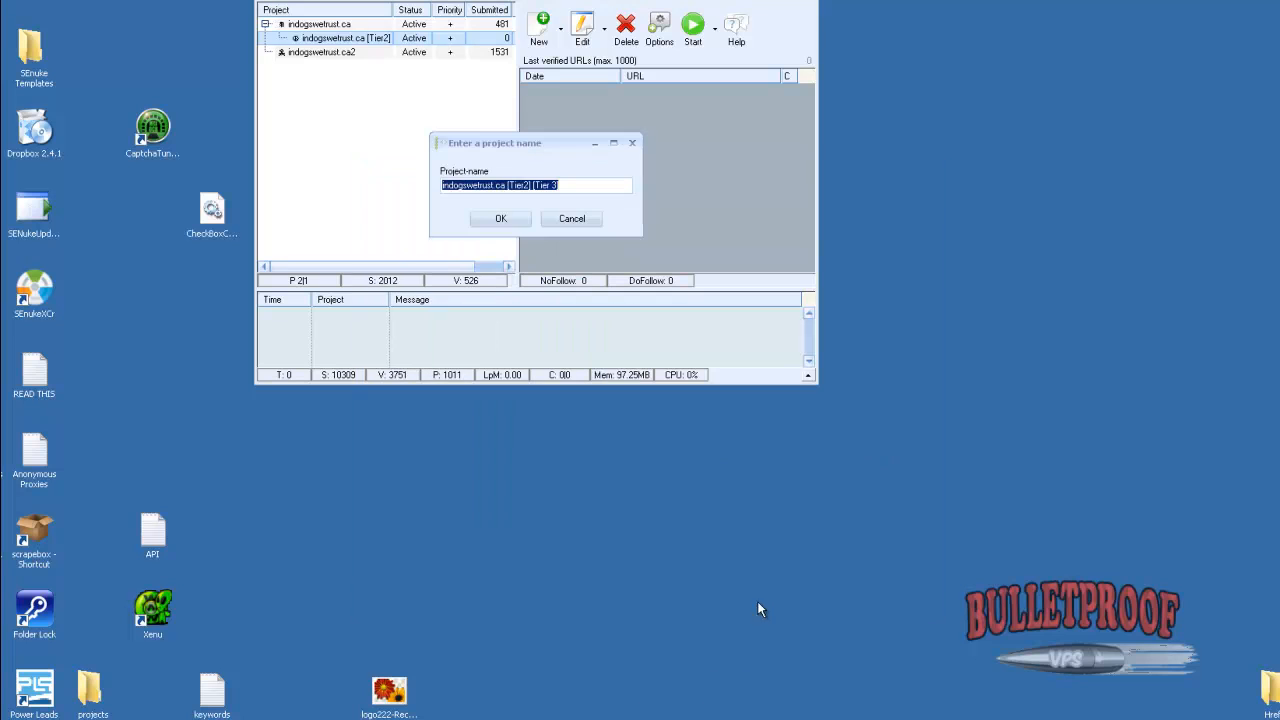
click(546, 187)
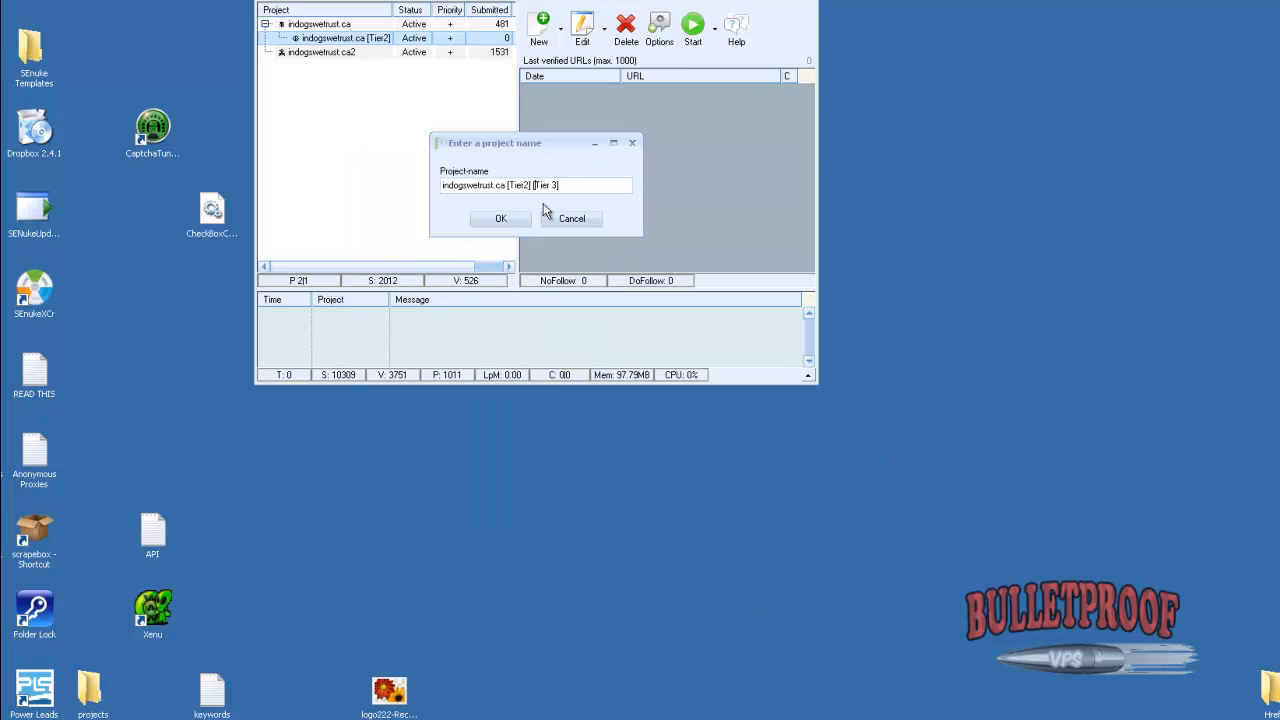
key(BackSpace)
key(BackSpace)
key(BackSpace)
key(BackSpace)
key(BackSpace)
key(BackSpace)
key(BackSpace)
key(BackSpace)
click(524, 219)
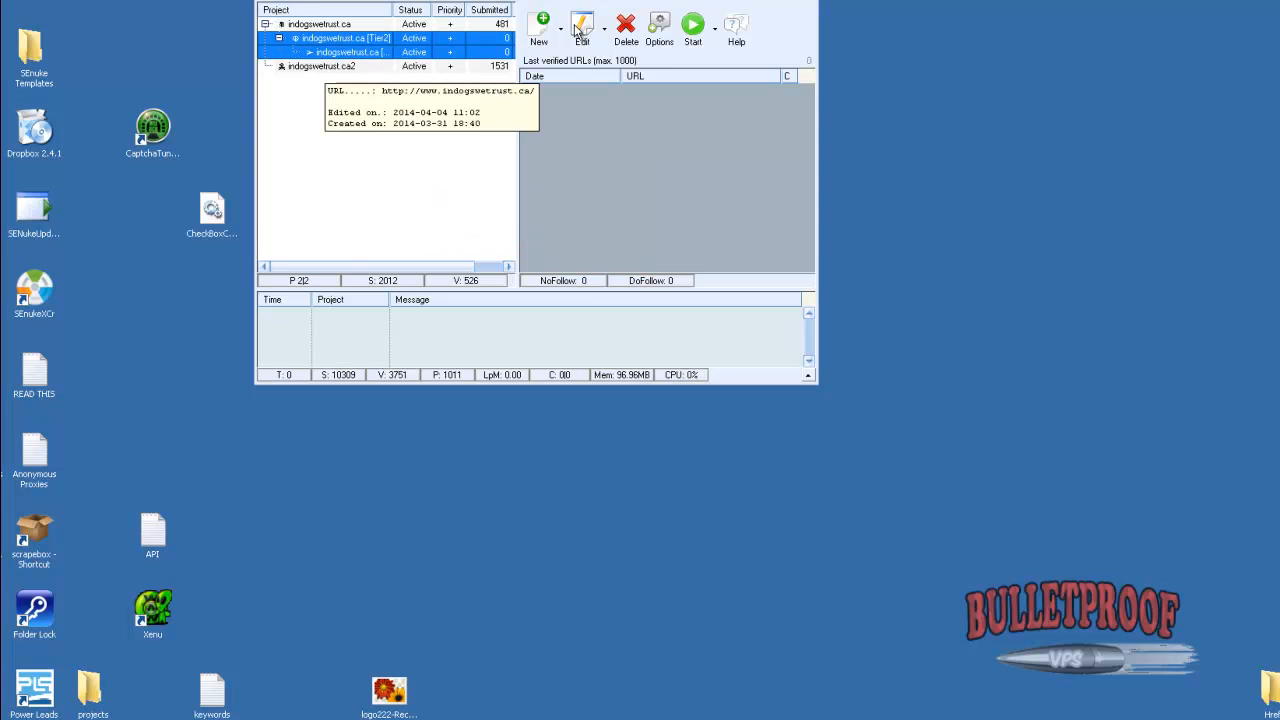
Start the active projects and widen the project list to fit the full project names and the Verified column
click(693, 26)
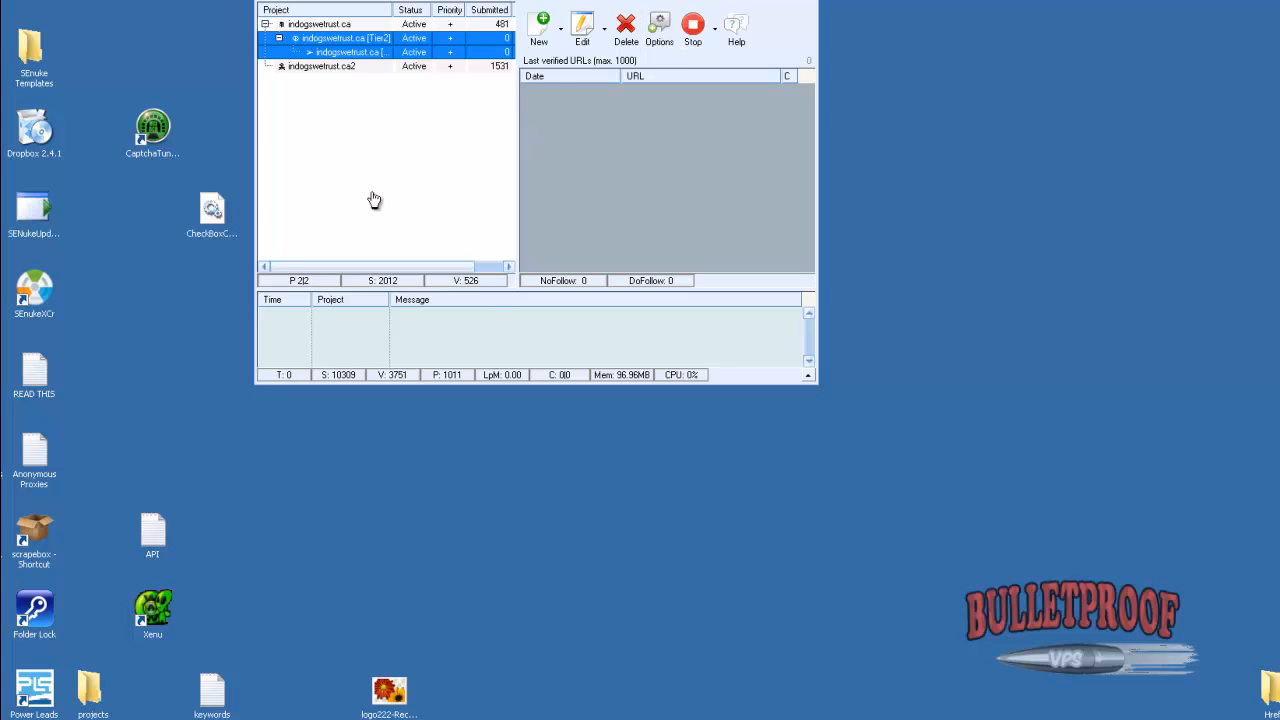
click(349, 90)
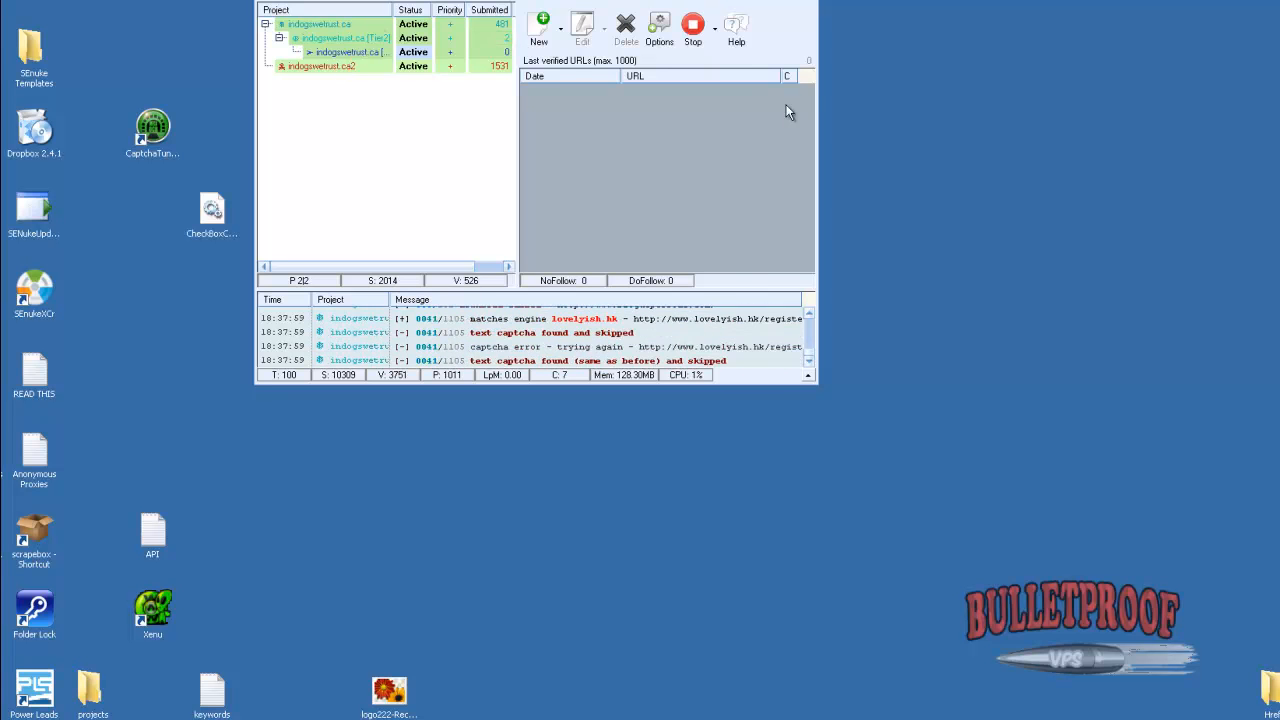
drag(517, 80, 680, 79)
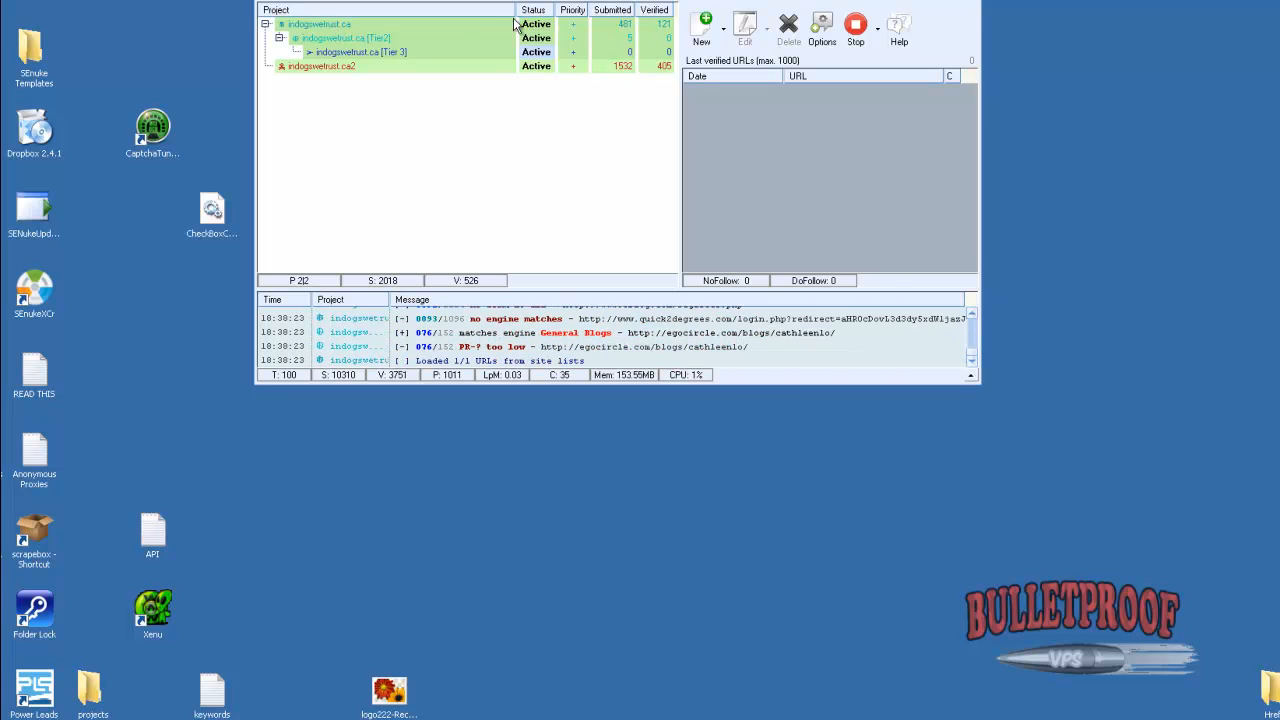
click(475, 25)
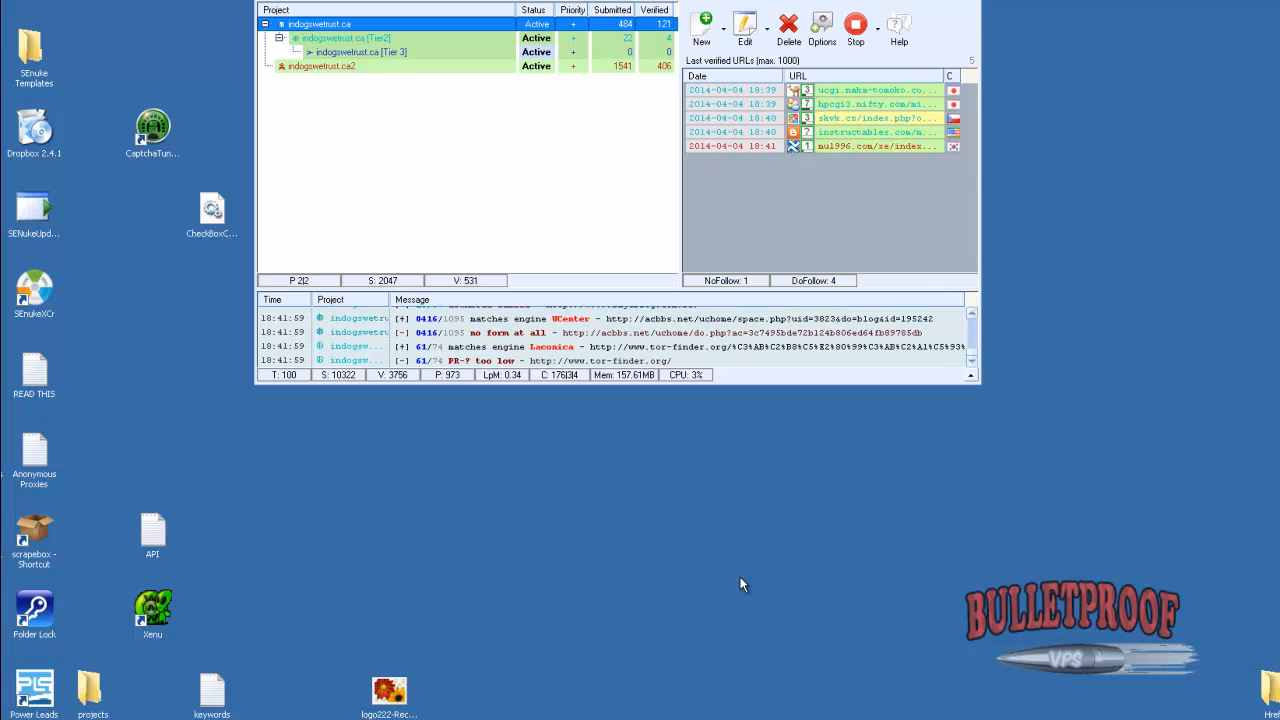
Open the available project actions for indogswetrust.ca2 and look at its status options
right_click(360, 69)
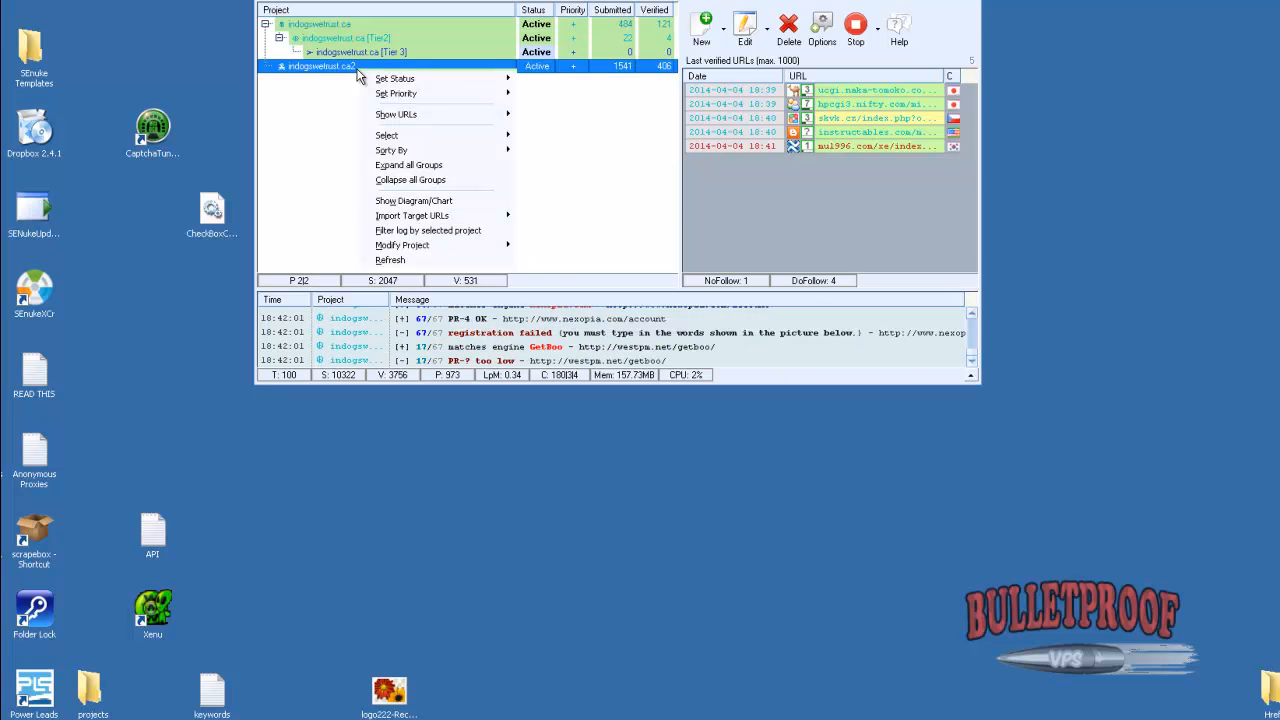
mouse_move(408, 88)
click(562, 89)
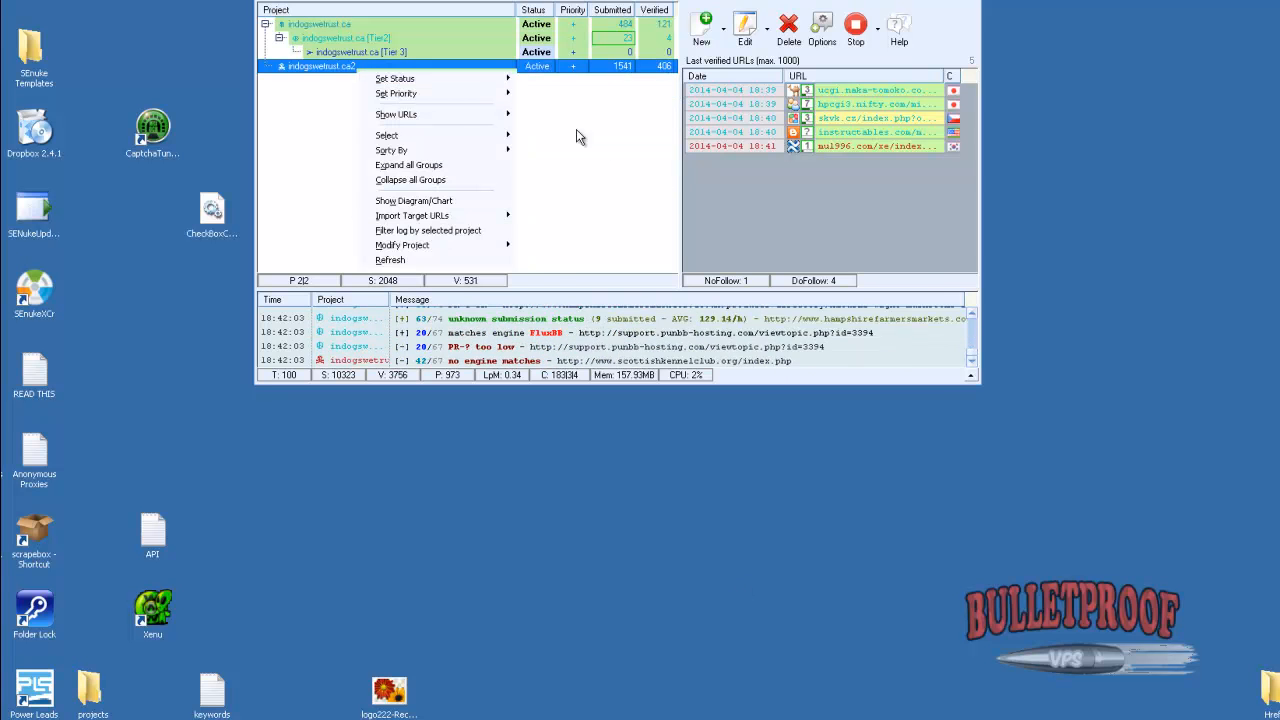